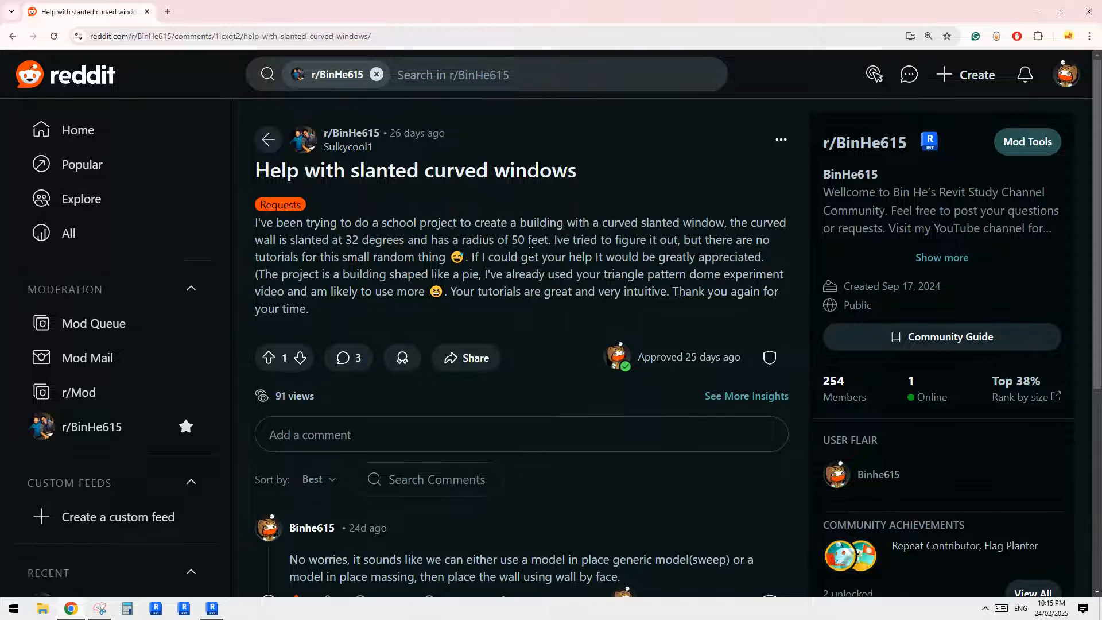
- Check the Reddit request, switch to Revit, and create a new project from the Architectural Template
scroll(556, 298, down, 6)
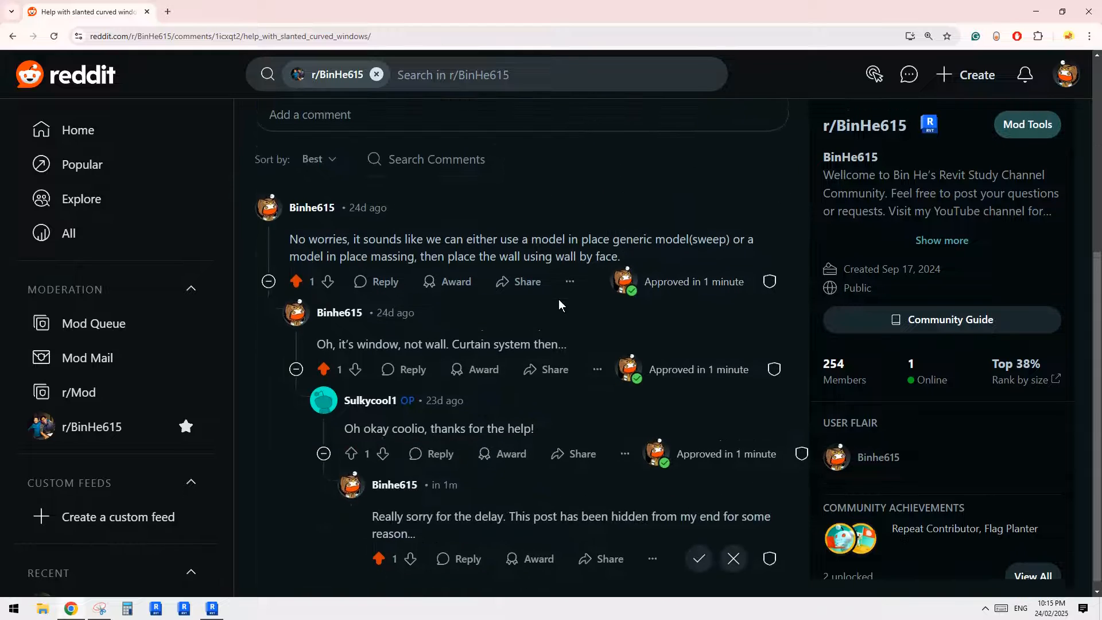
scroll(559, 299, up, 6)
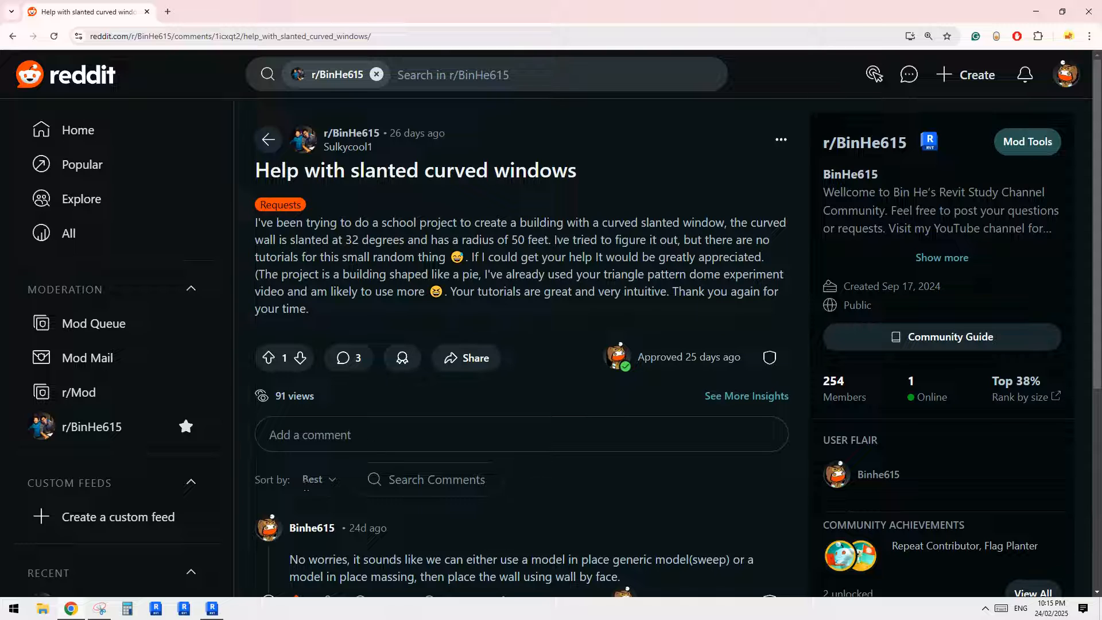
click(213, 608)
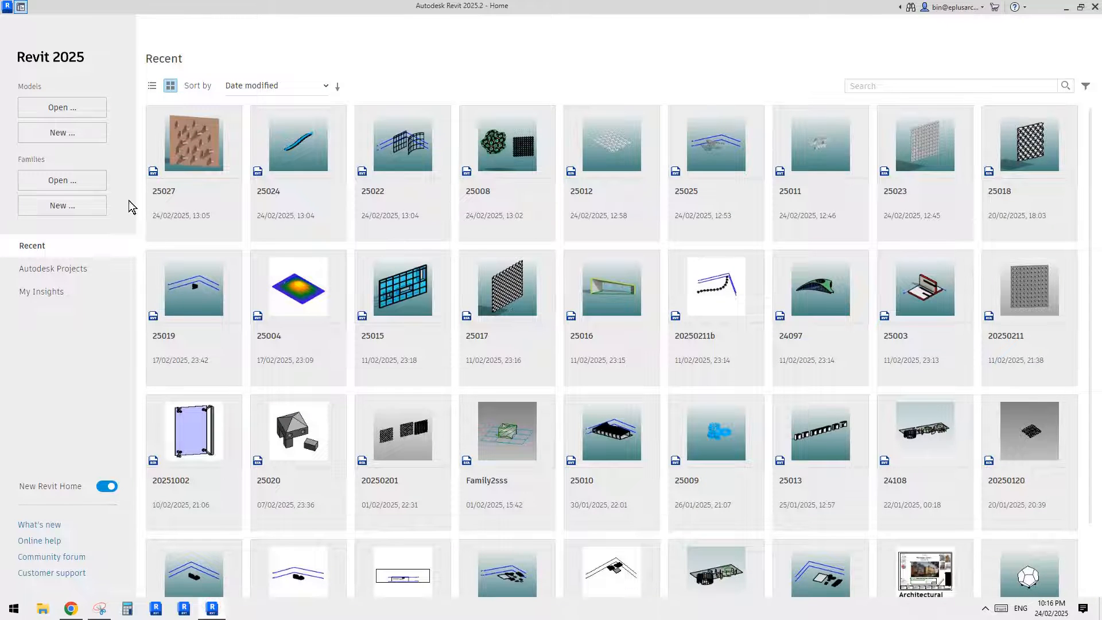
click(63, 132)
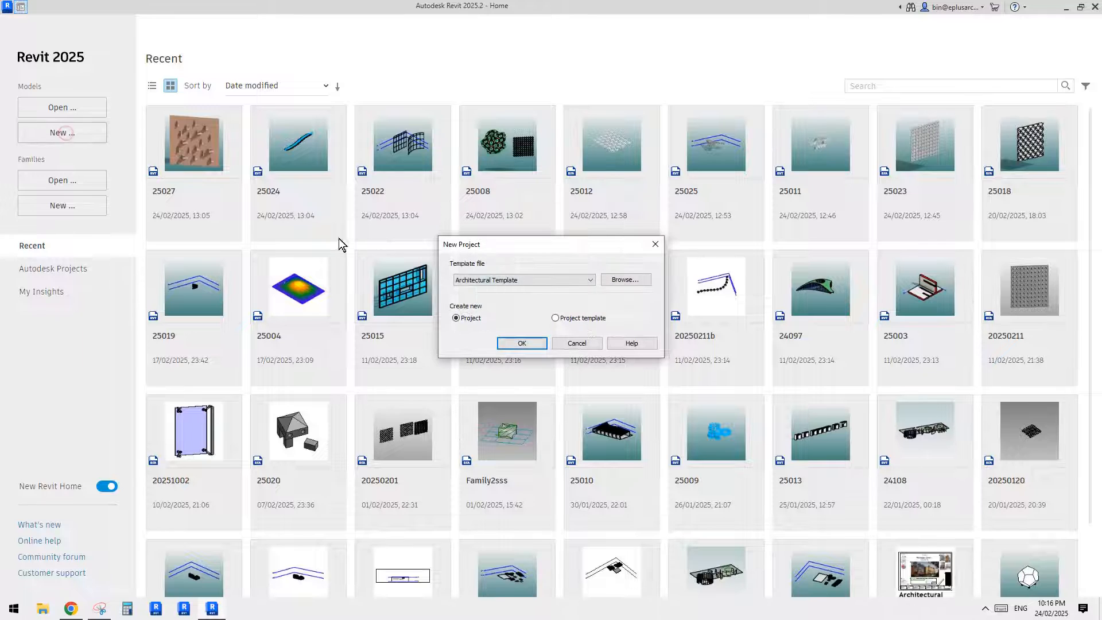
click(541, 276)
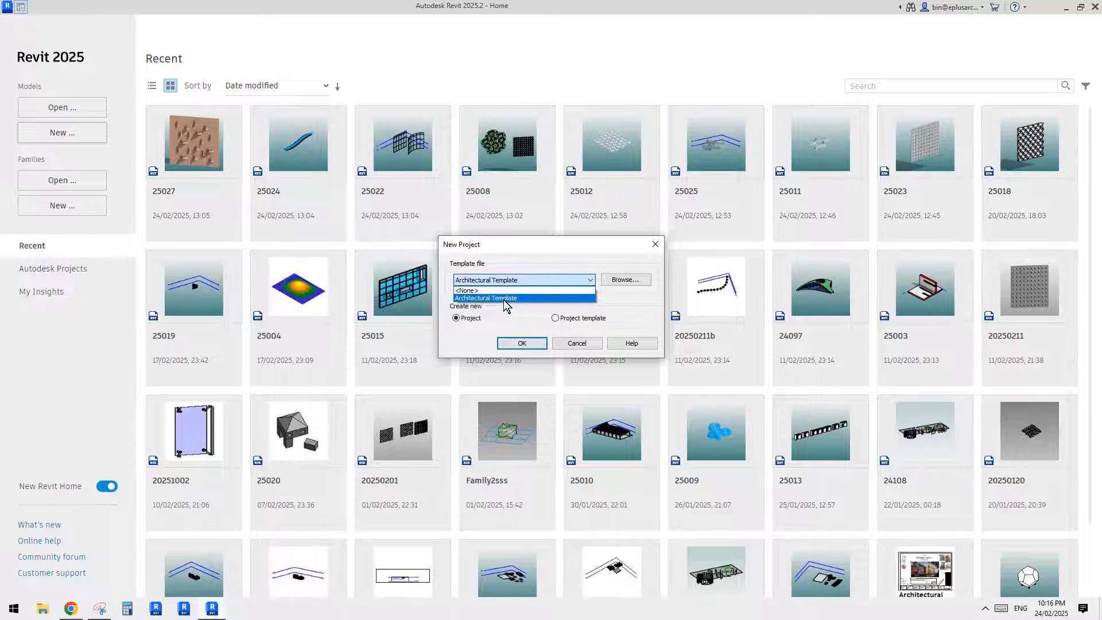
click(504, 298)
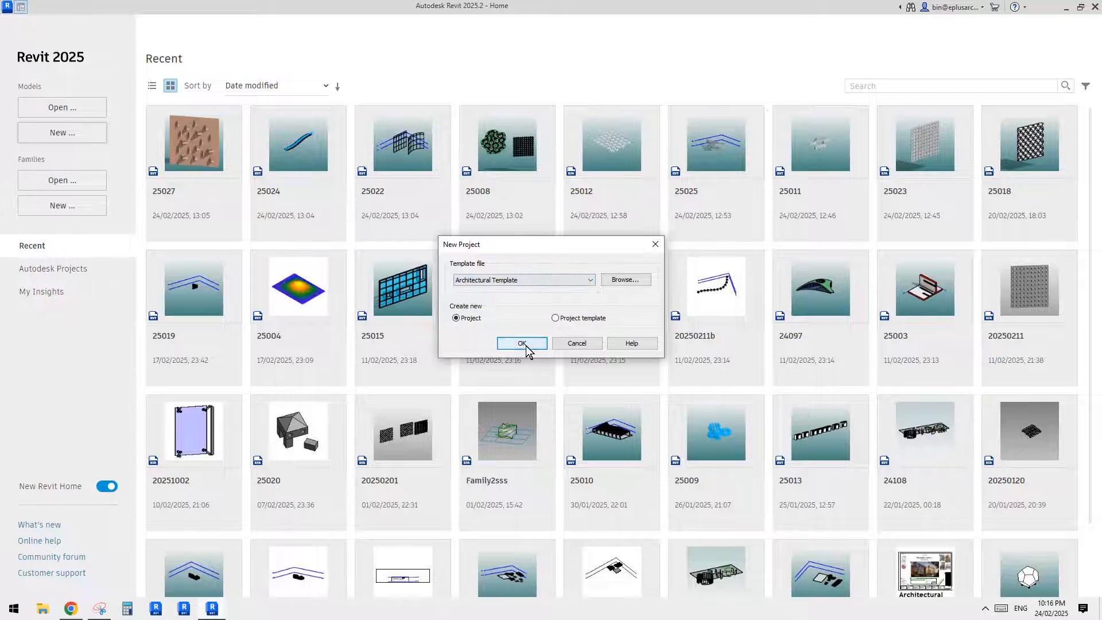
click(524, 345)
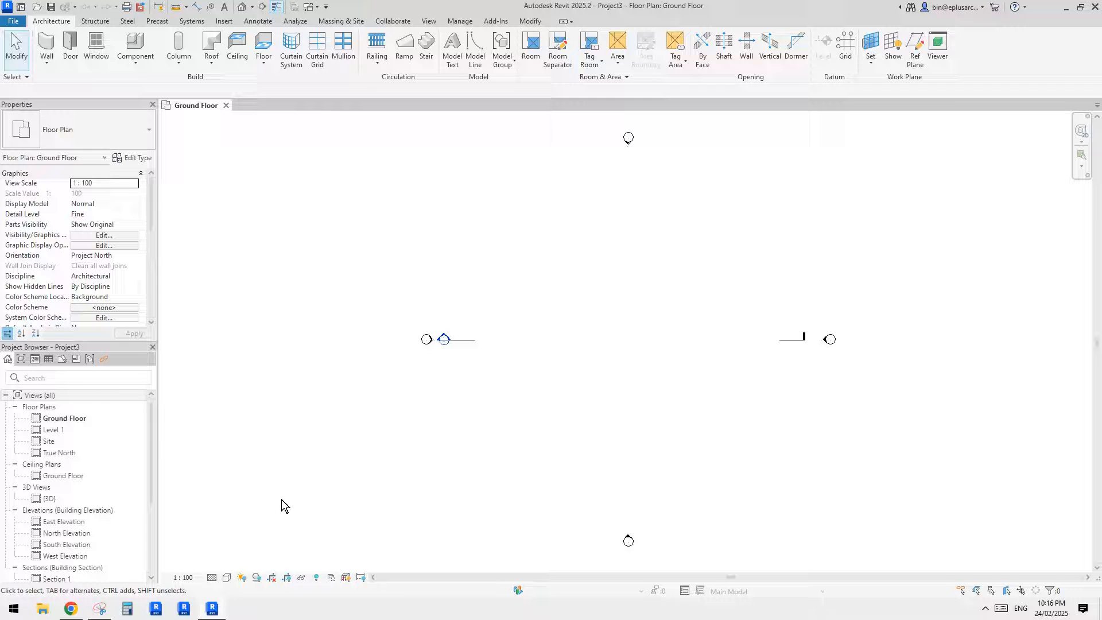
- Draw a straight horizontal Generic 300mm Wall about 11800 mm long near the middle of the Ground Floor plan
middle_drag(568, 411, 533, 414)
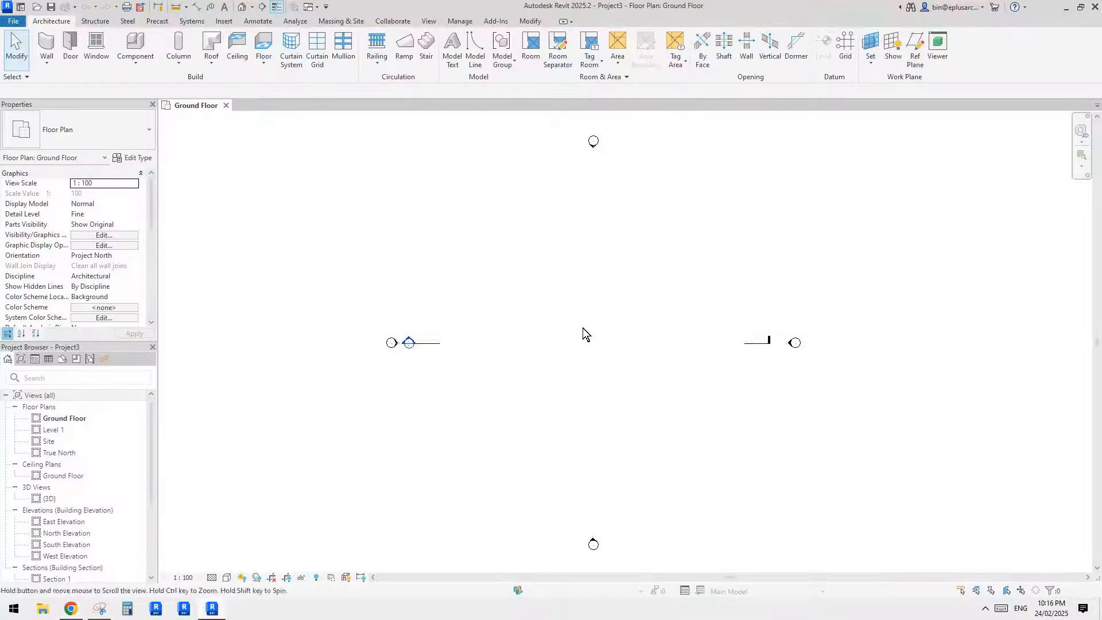
middle_drag(548, 298, 551, 306)
click(101, 138)
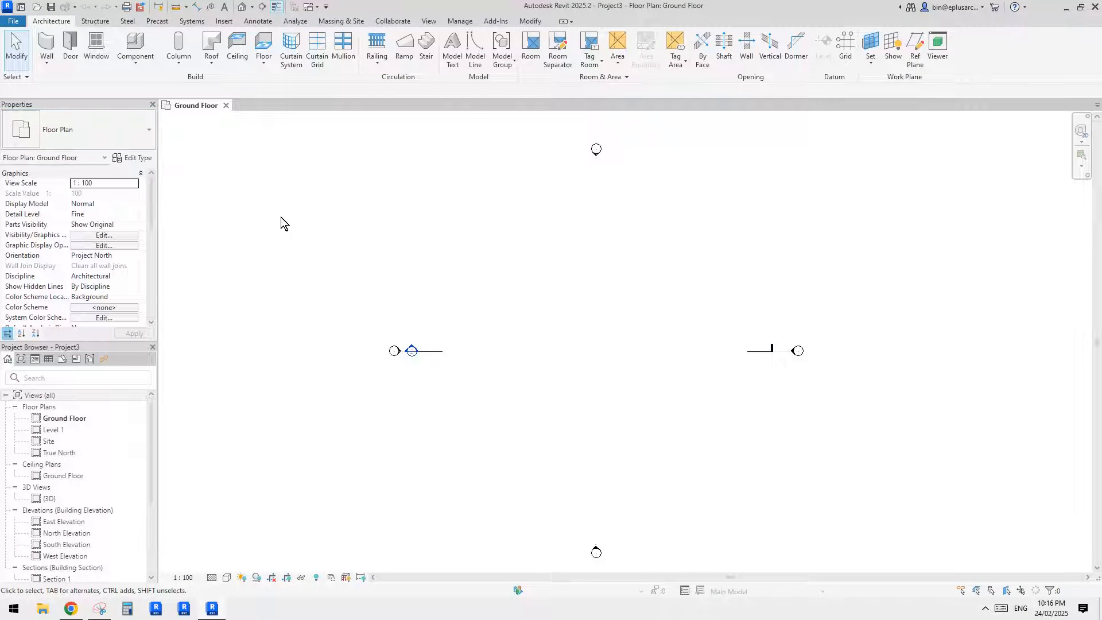
key(w)
key(a)
scroll(556, 307, up, 2)
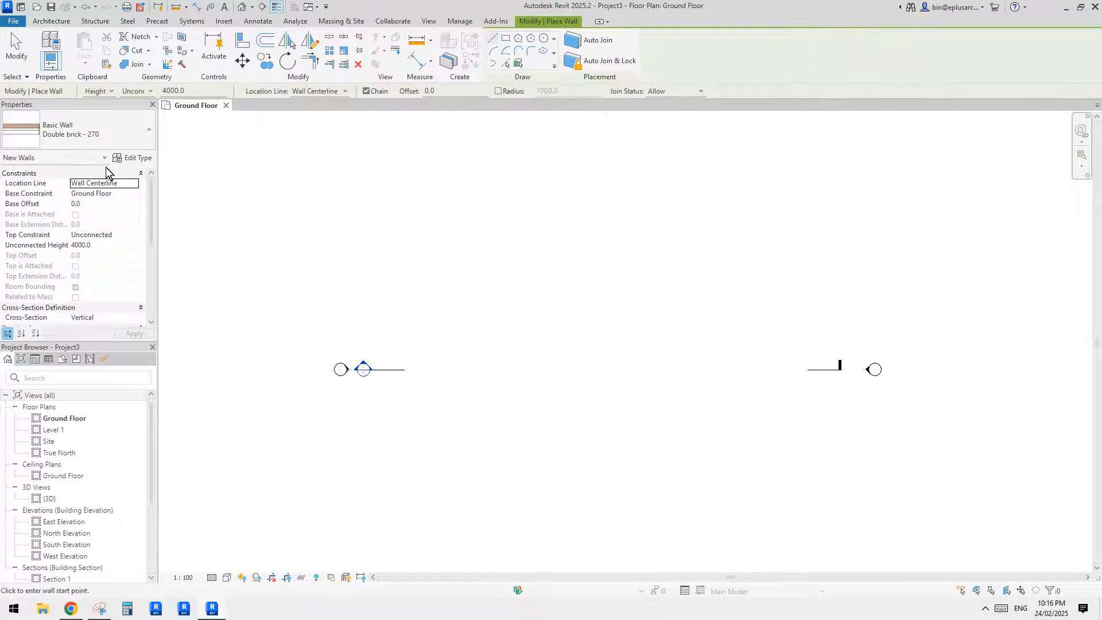
click(95, 130)
click(71, 263)
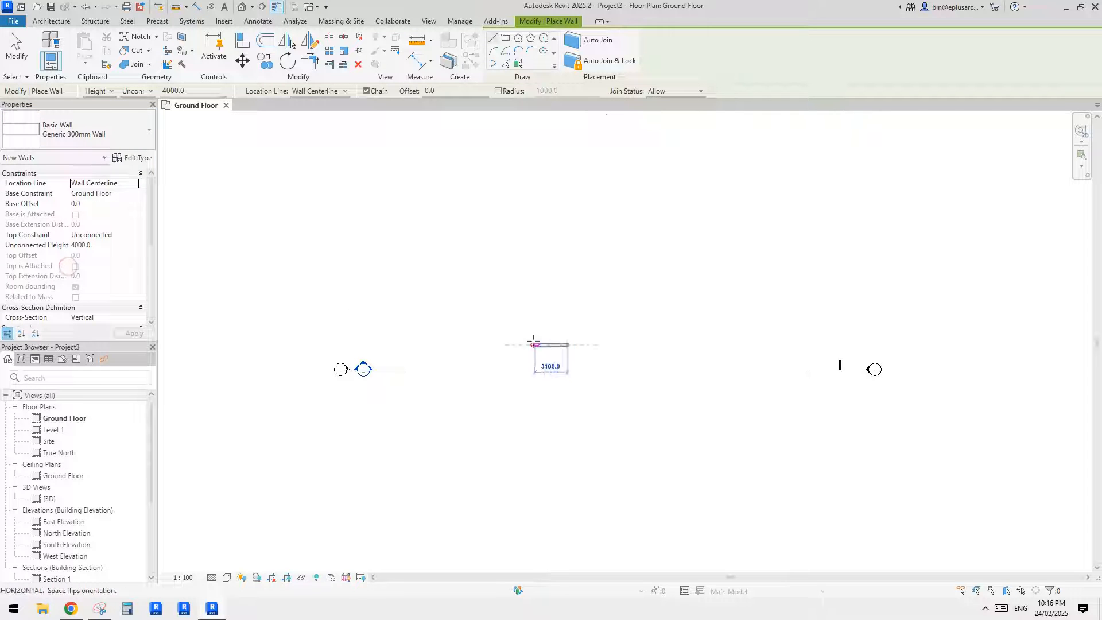
click(567, 345)
click(686, 345)
key(Escape)
key(Escape)
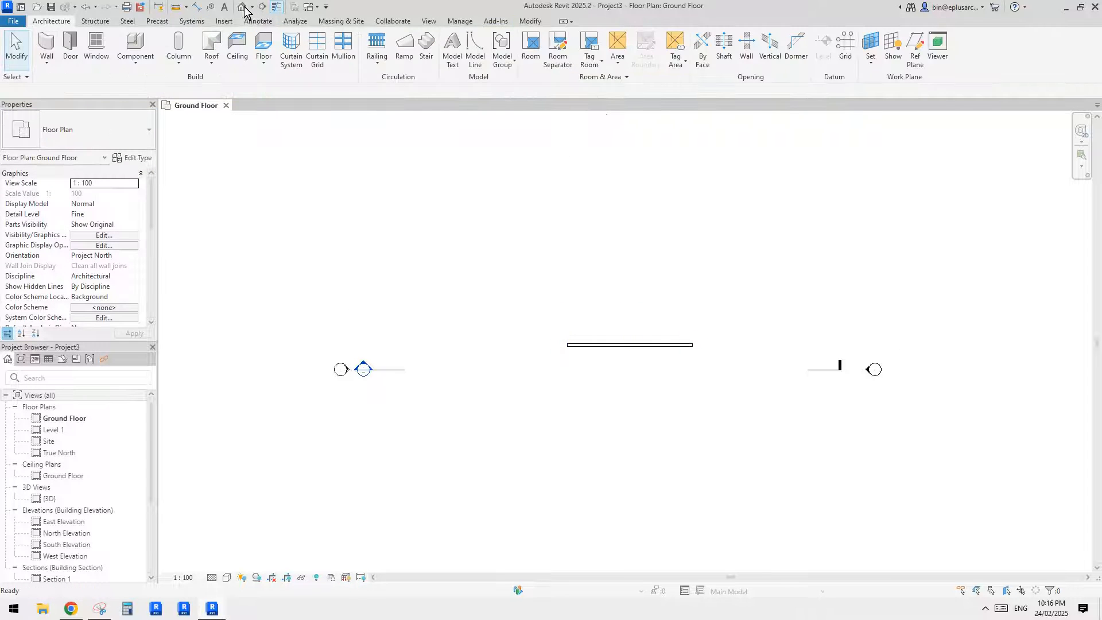
- In the default 3D view, change the straight wall's cross-section to Slanted
click(242, 7)
click(642, 367)
scroll(663, 377, up, 5)
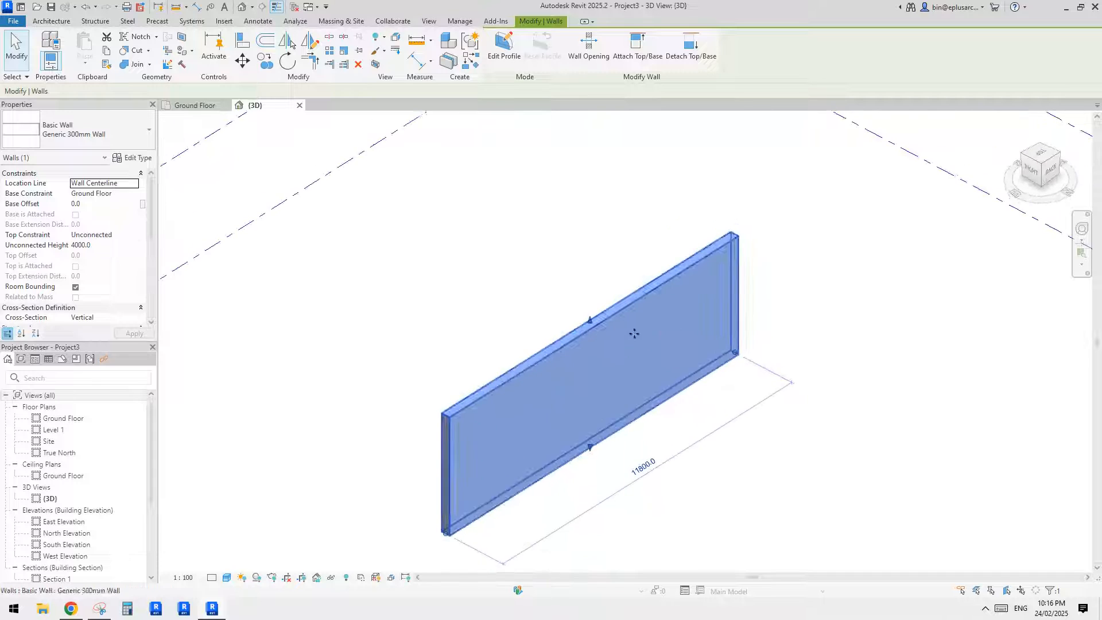
click(118, 318)
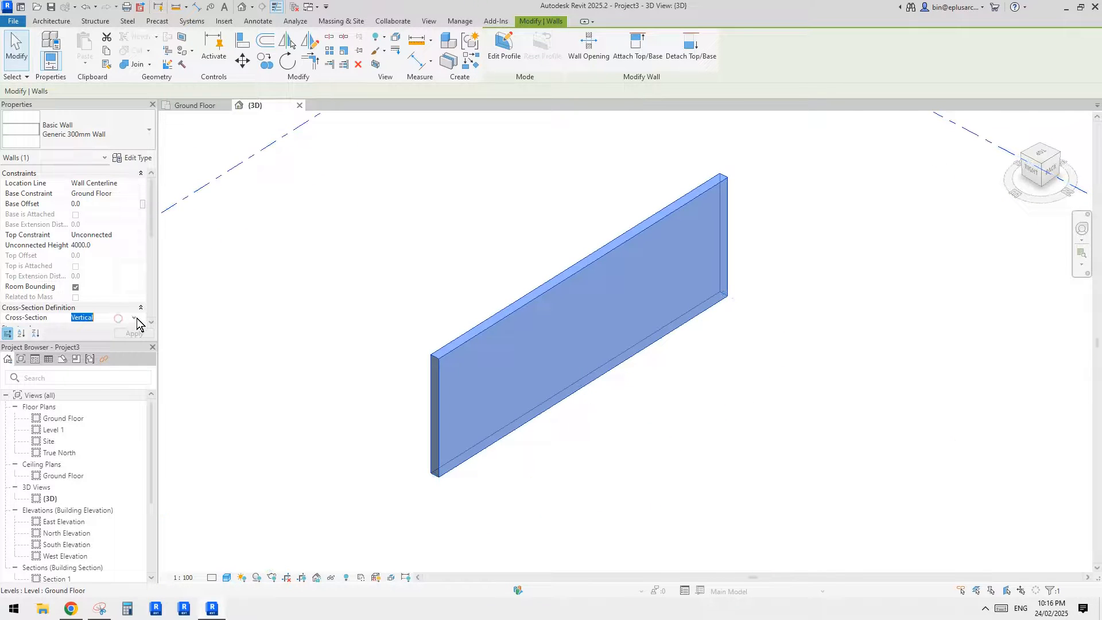
click(134, 317)
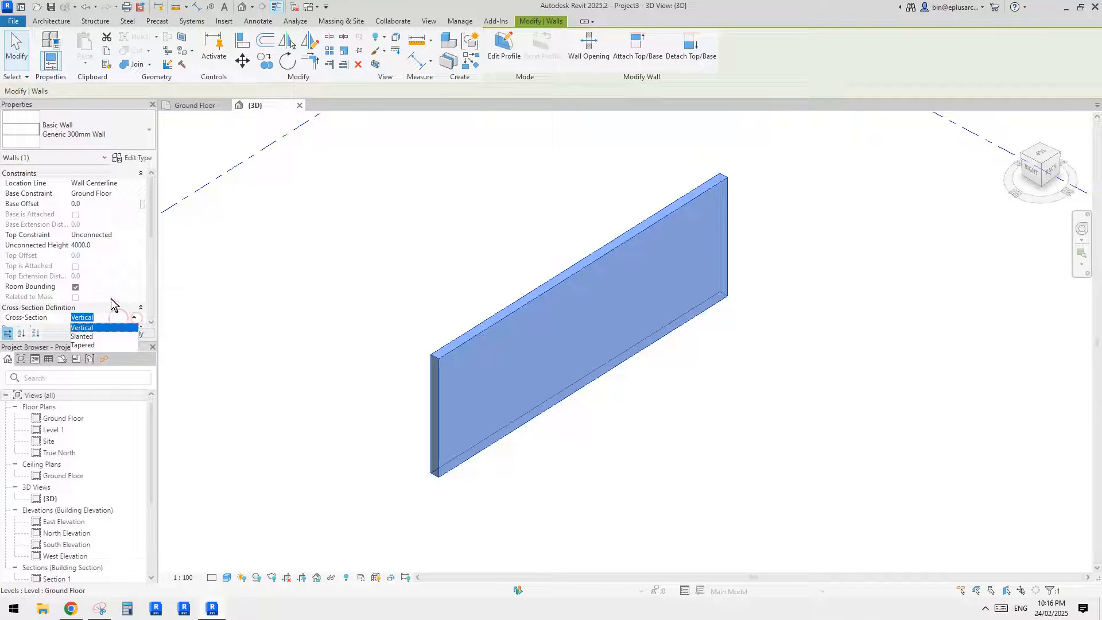
click(86, 336)
click(120, 336)
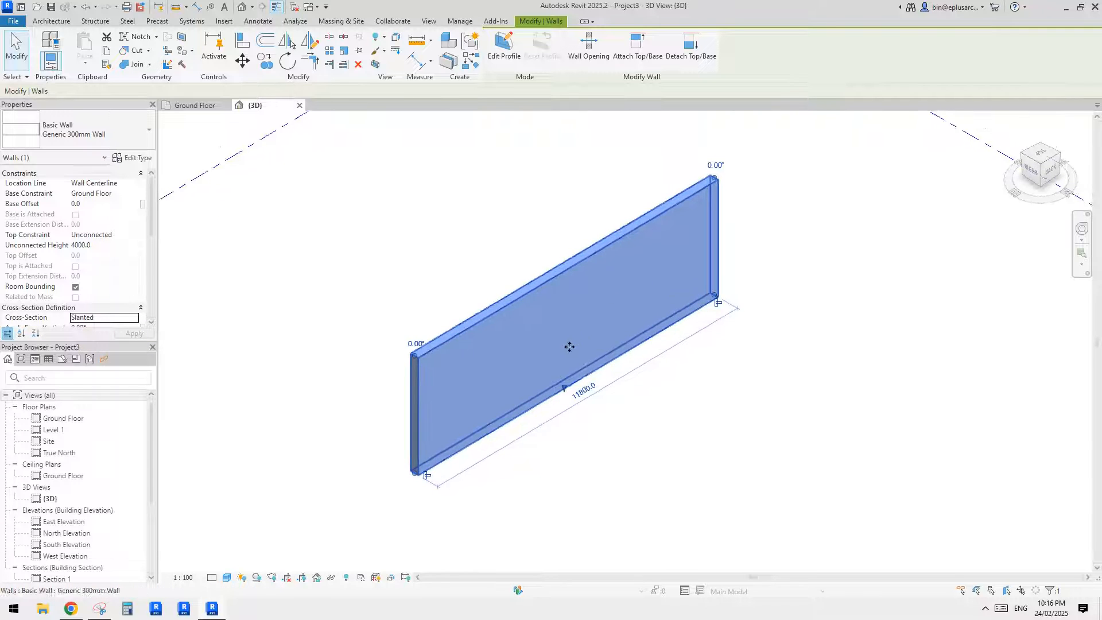
- Set the straight wall's angle from vertical to 30°
scroll(106, 298, down, 1)
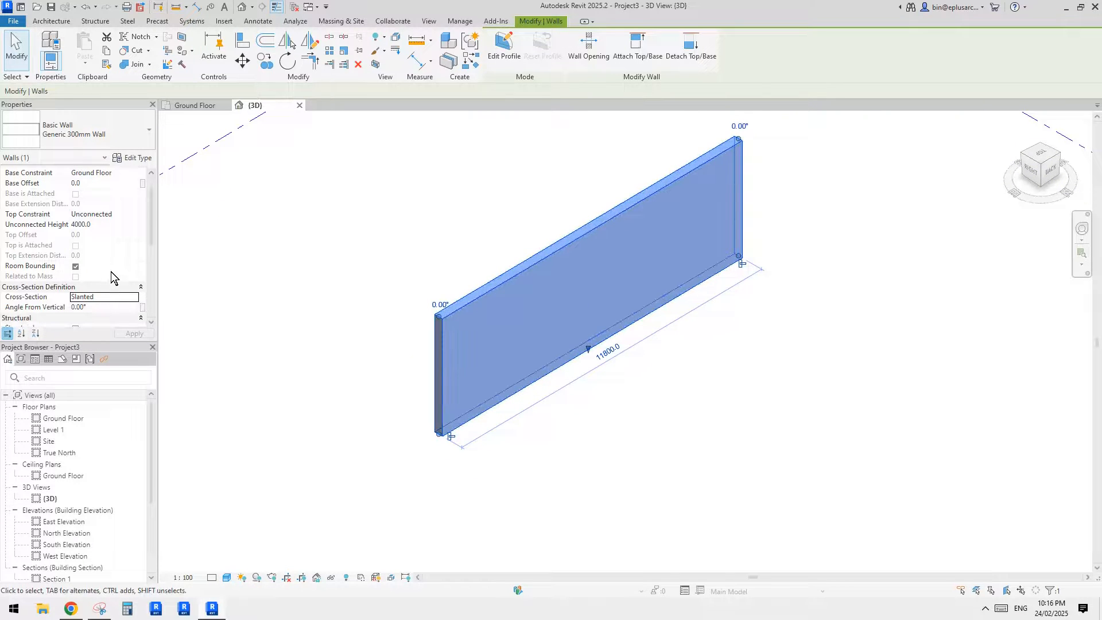
shift+middle_drag(704, 329, 693, 328)
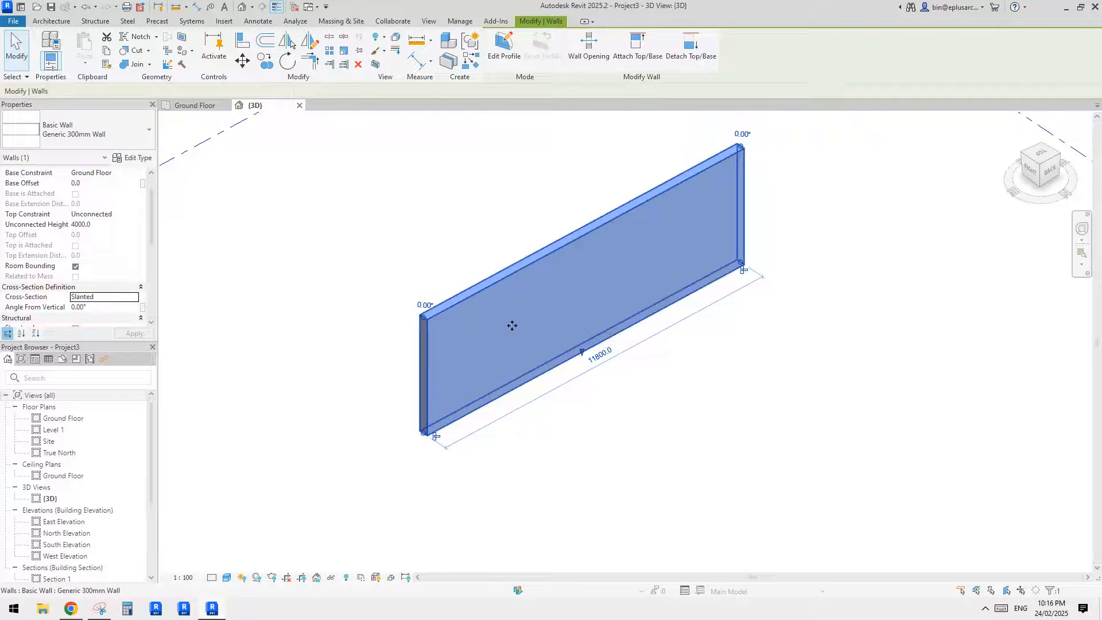
click(101, 306)
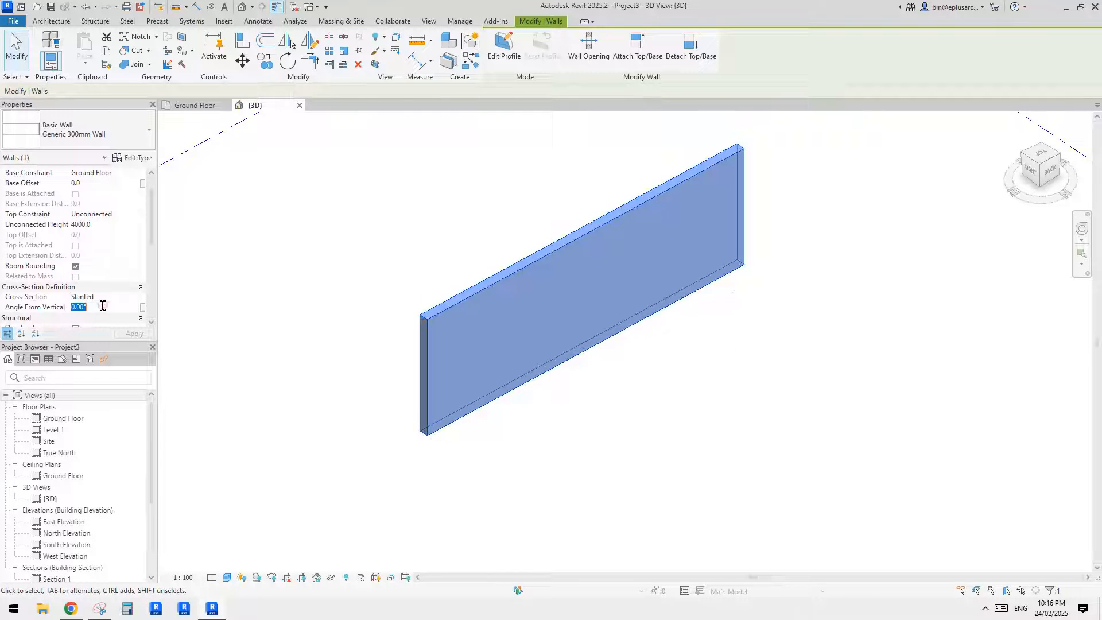
text(30)
key(Return)
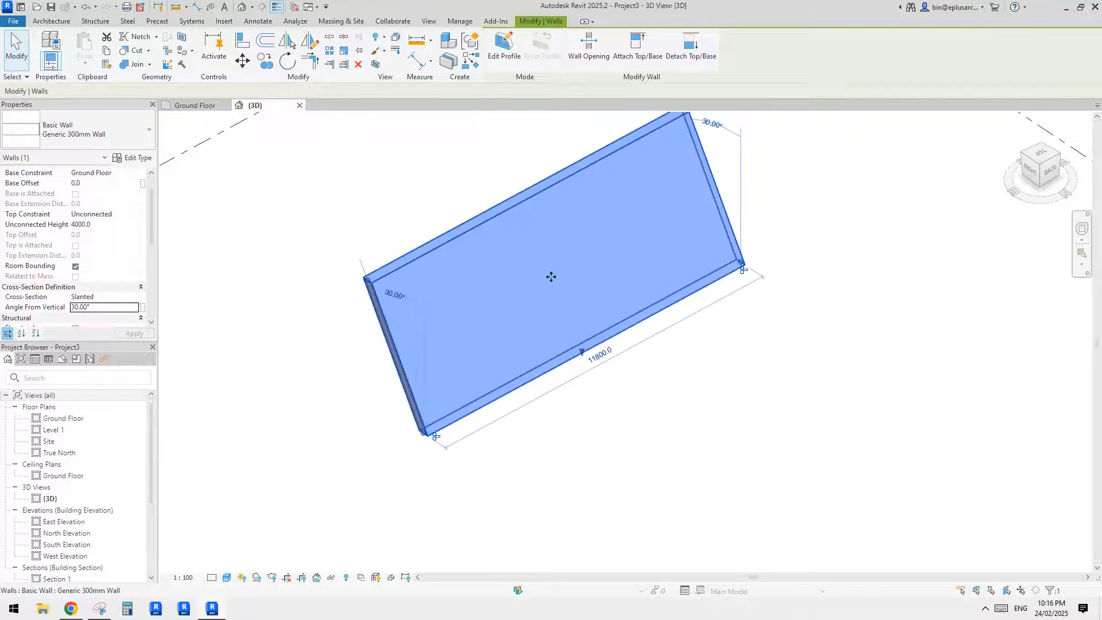
shift+middle_drag(551, 275, 518, 354)
scroll(551, 321, down, 5)
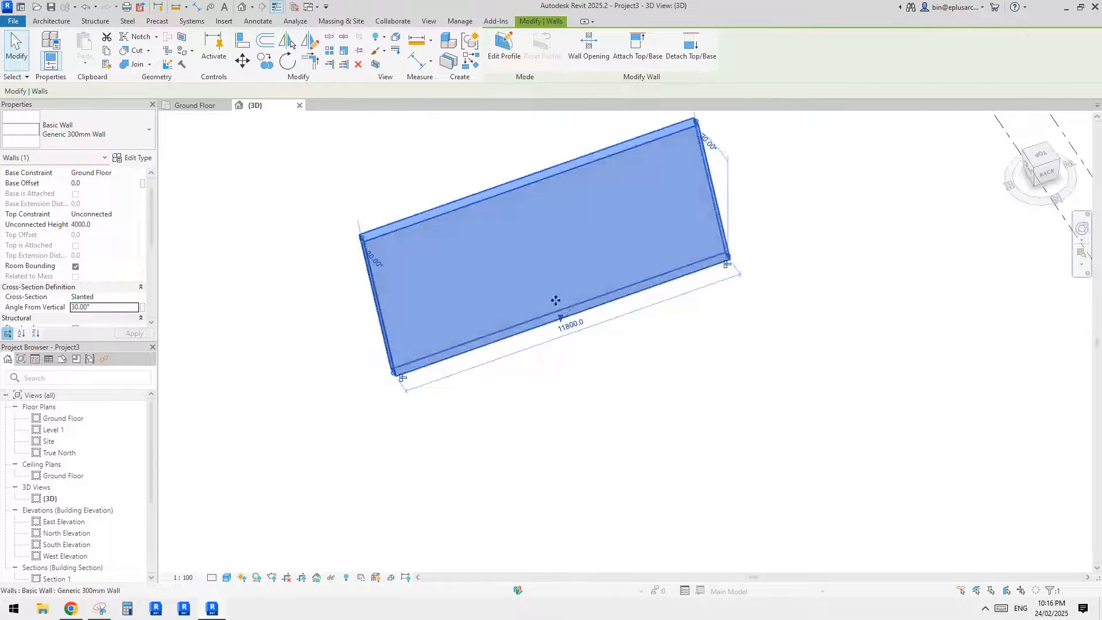
- Check the requested radius in the Reddit post and set up a start-end-radius arc wall in Revit with a Vertical cross-section
click(72, 609)
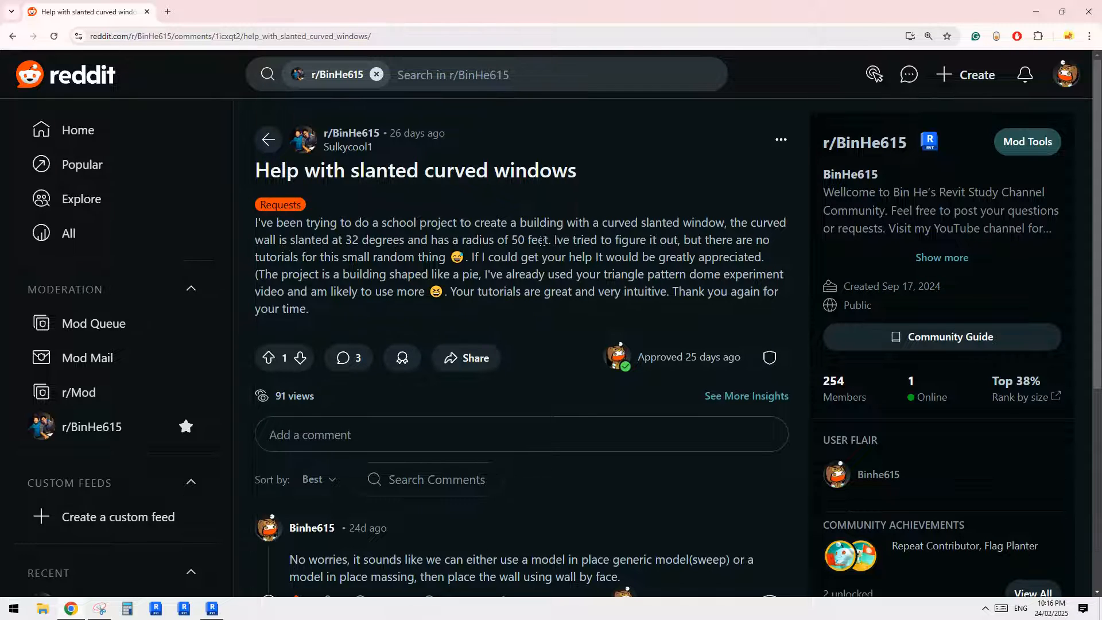
click(212, 608)
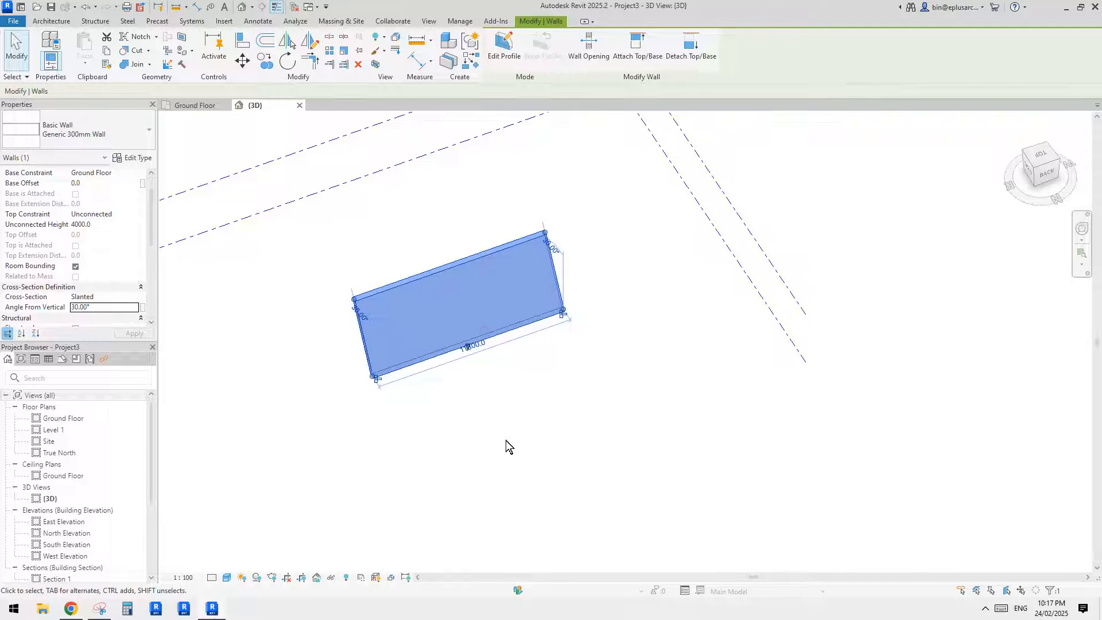
key(w)
key(a)
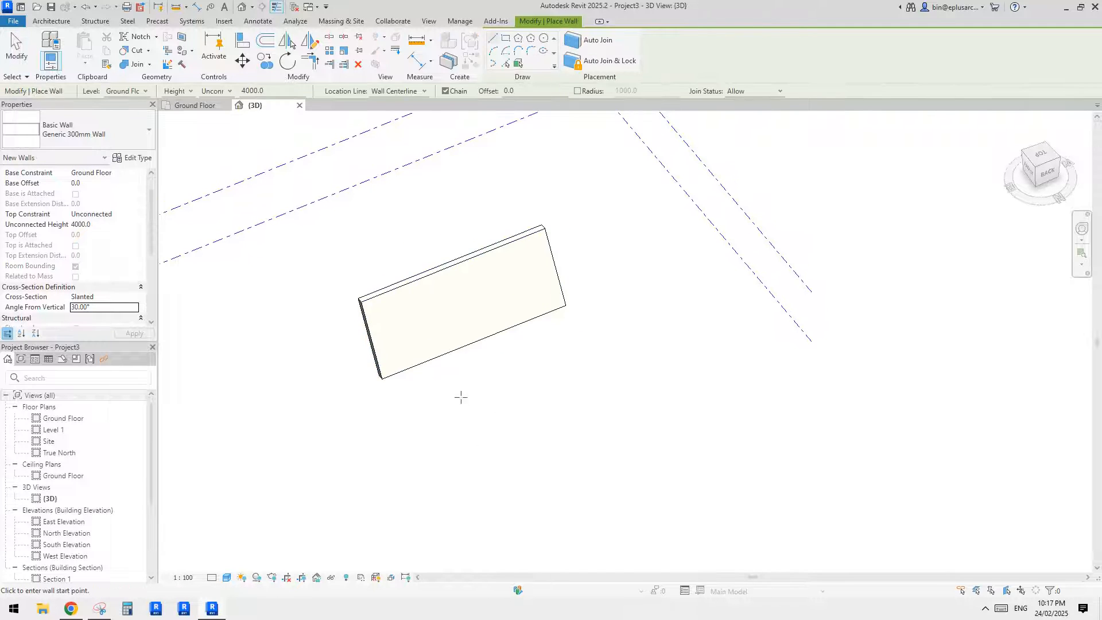
click(493, 50)
click(492, 455)
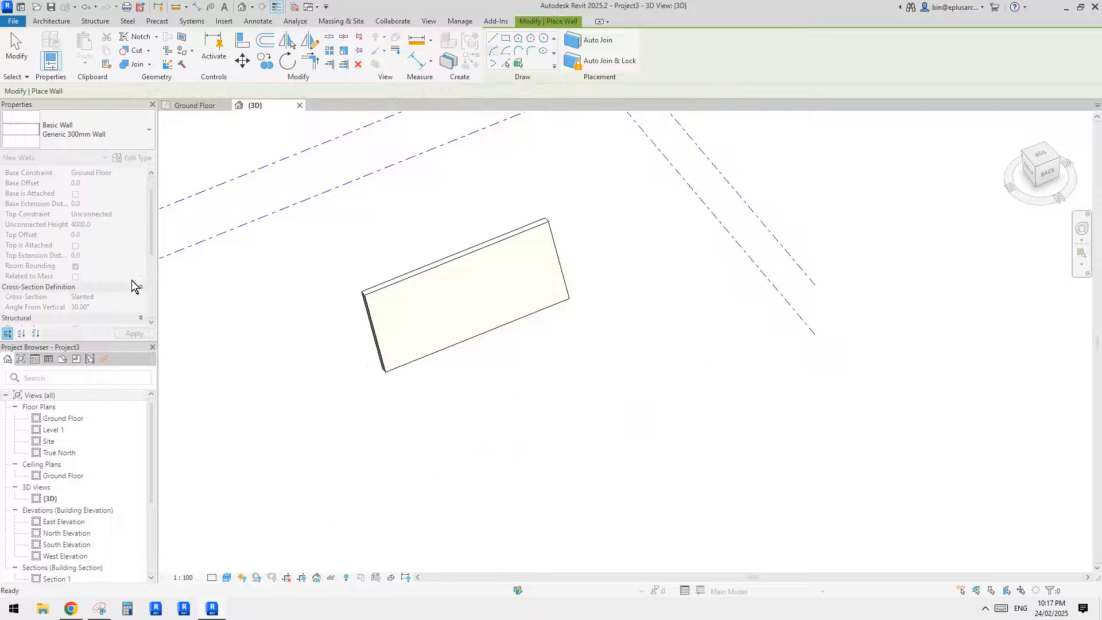
click(128, 297)
click(130, 296)
click(87, 324)
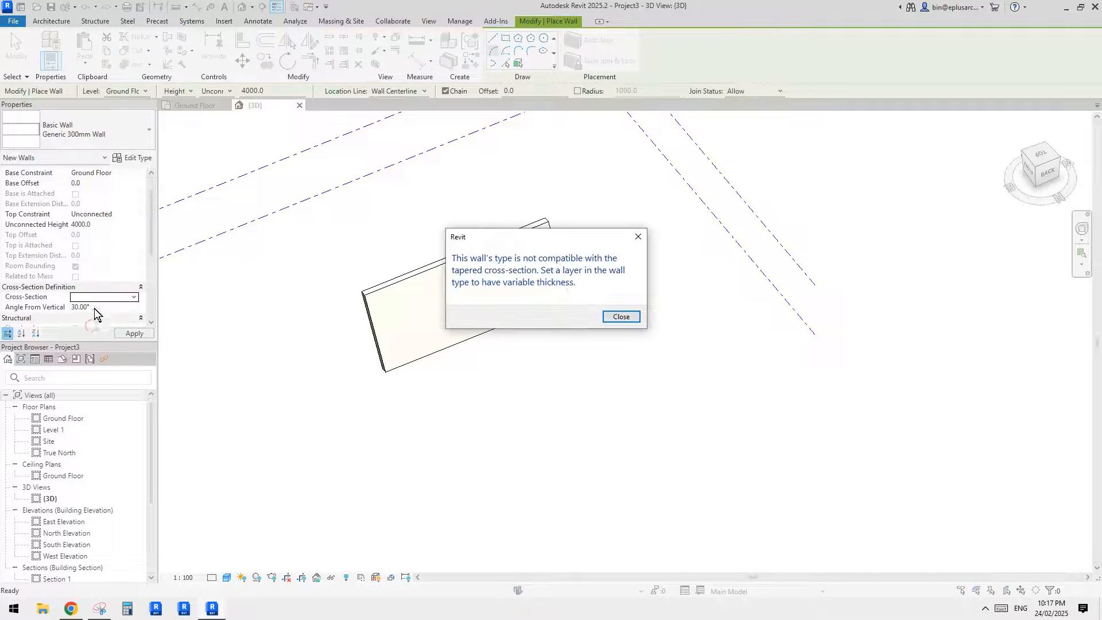
key(Escape)
click(135, 297)
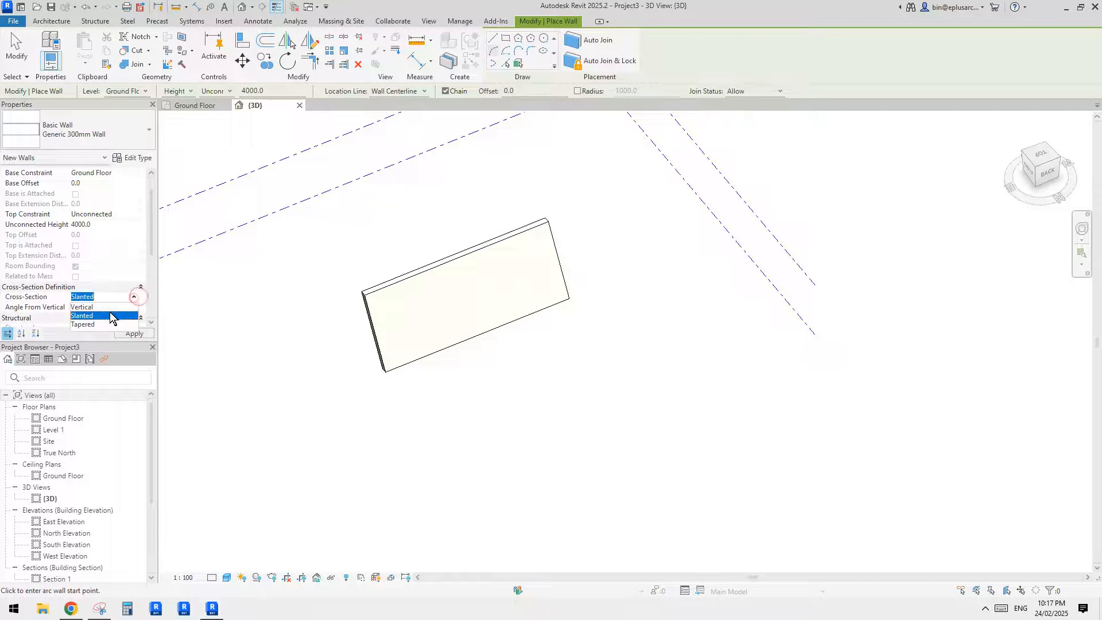
click(95, 306)
- Draw an arc wall in front of the slanted wall, with its ends about 14.9 m apart and a radius of 50'
middle_drag(608, 352, 598, 329)
click(450, 466)
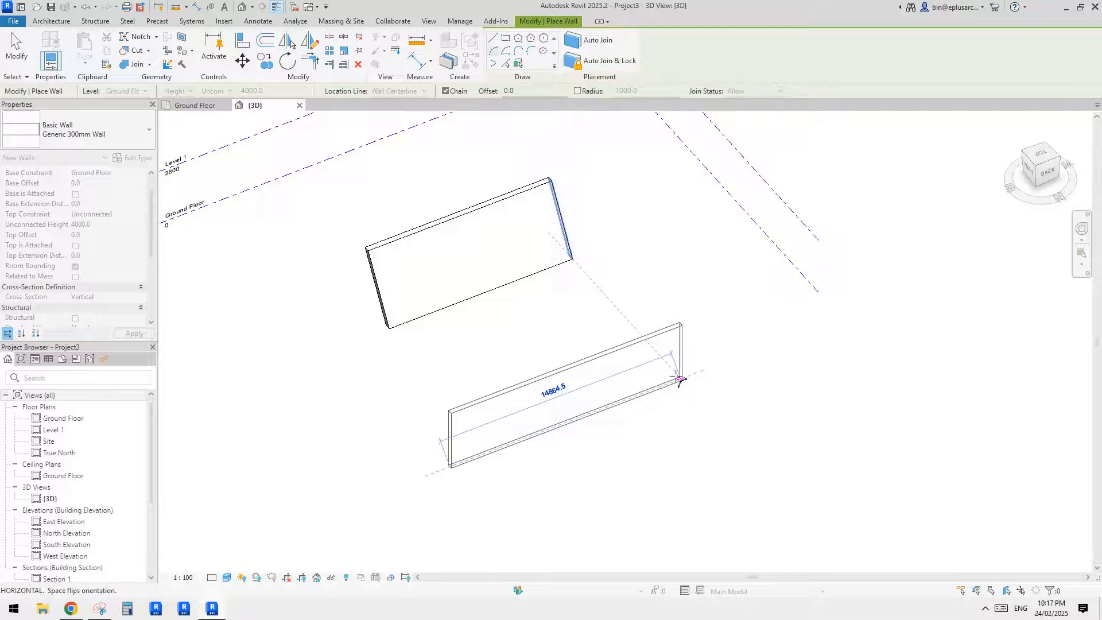
click(676, 380)
text(50)
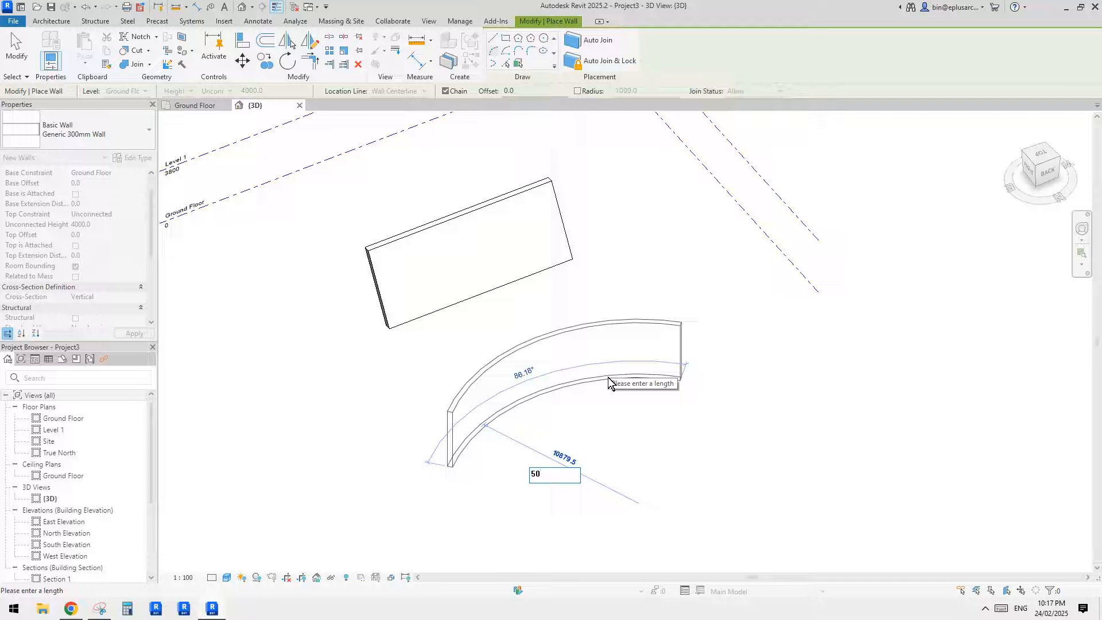
text(')
key(Return)
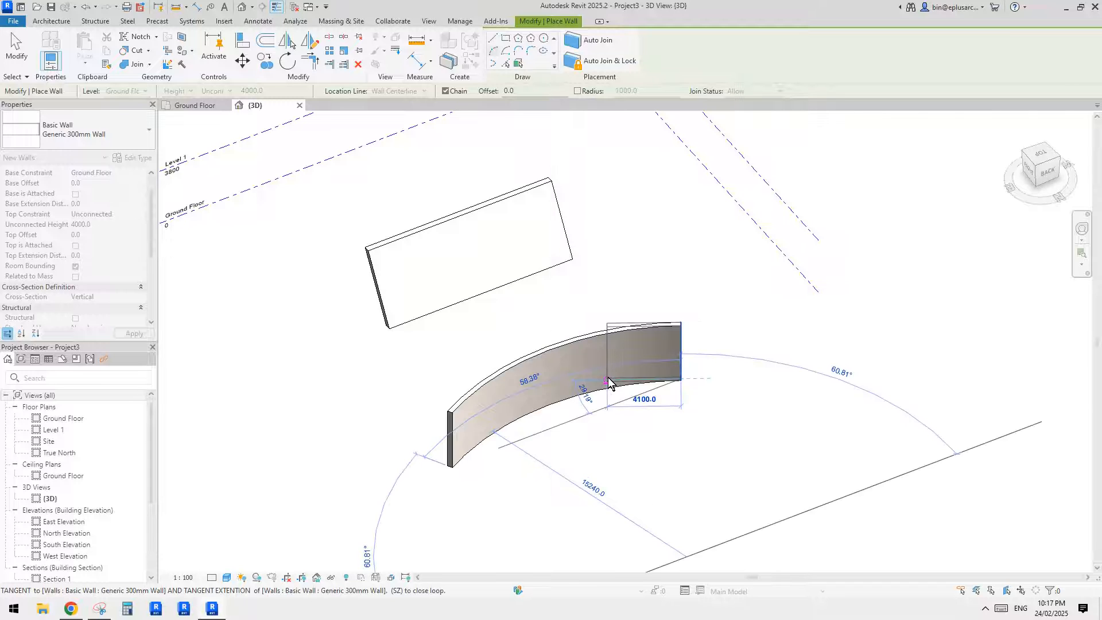
key(Escape)
key(Escape)
- Change the curved wall's cross-section to Slanted
scroll(576, 408, up, 2)
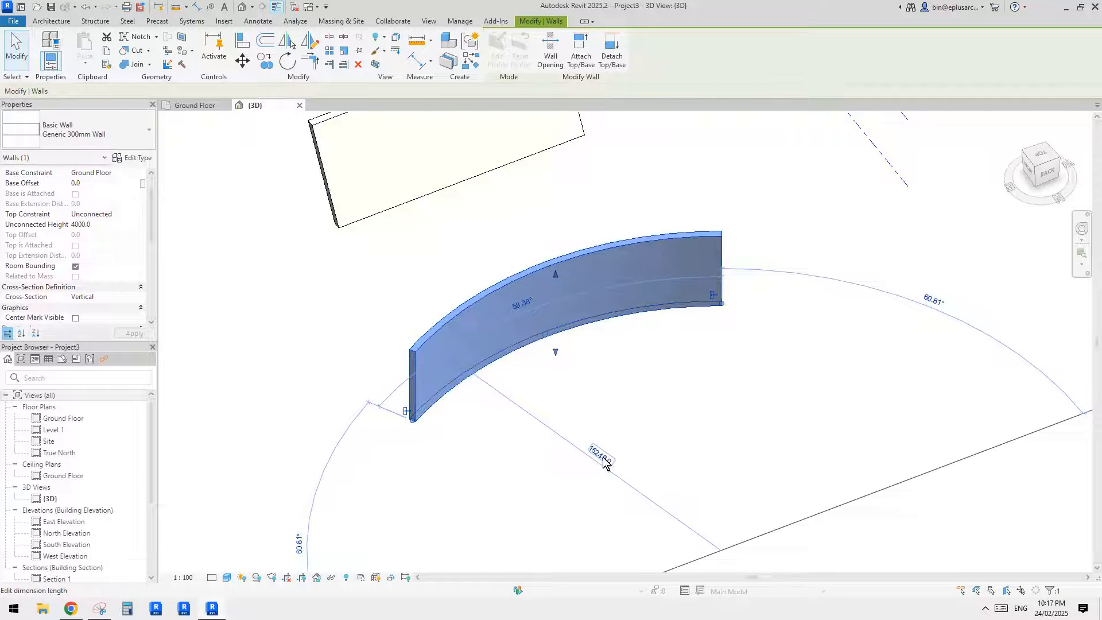
middle_drag(574, 374, 572, 324)
scroll(560, 379, up, 1)
scroll(98, 288, down, 1)
click(104, 266)
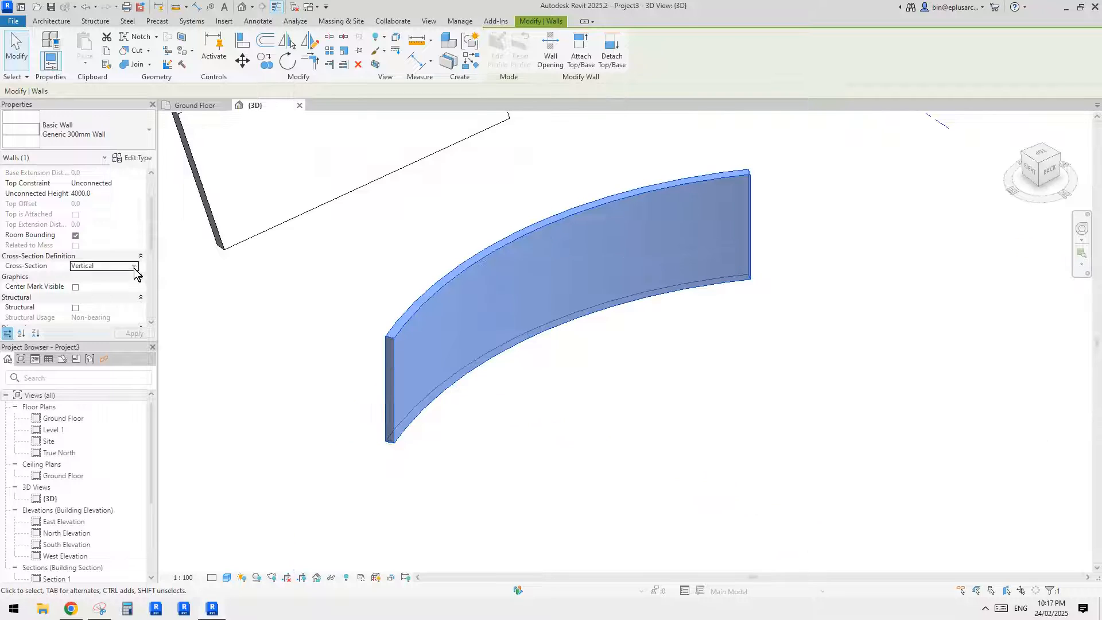
click(138, 266)
click(84, 286)
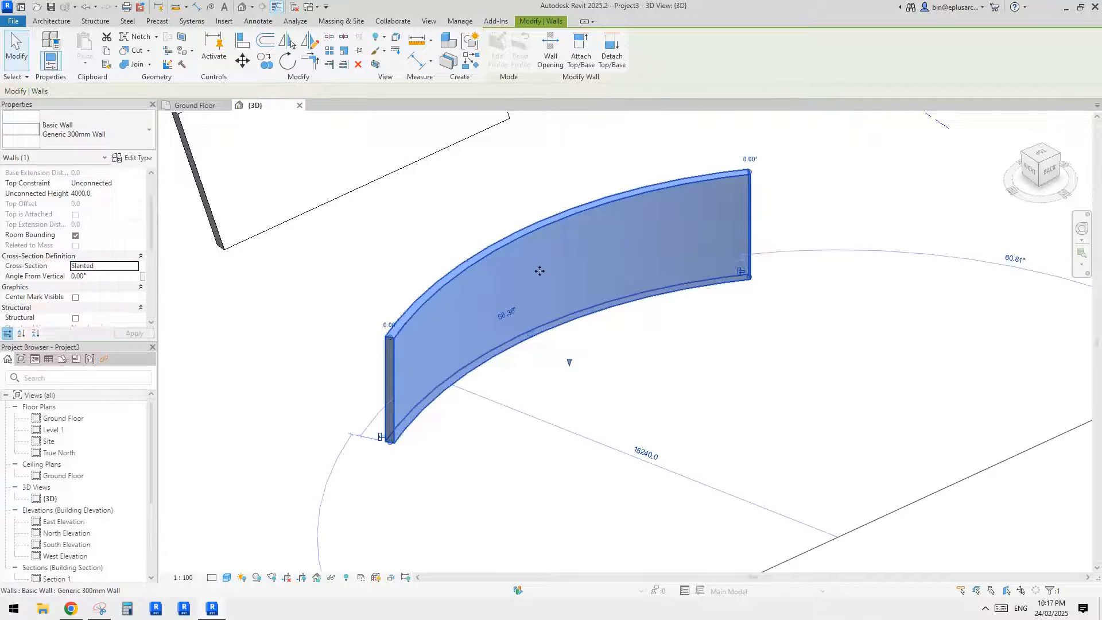
- Check the requested slant in the Reddit post and set the curved wall's angle from vertical to 32° in Revit
shift+middle_drag(540, 270, 529, 294)
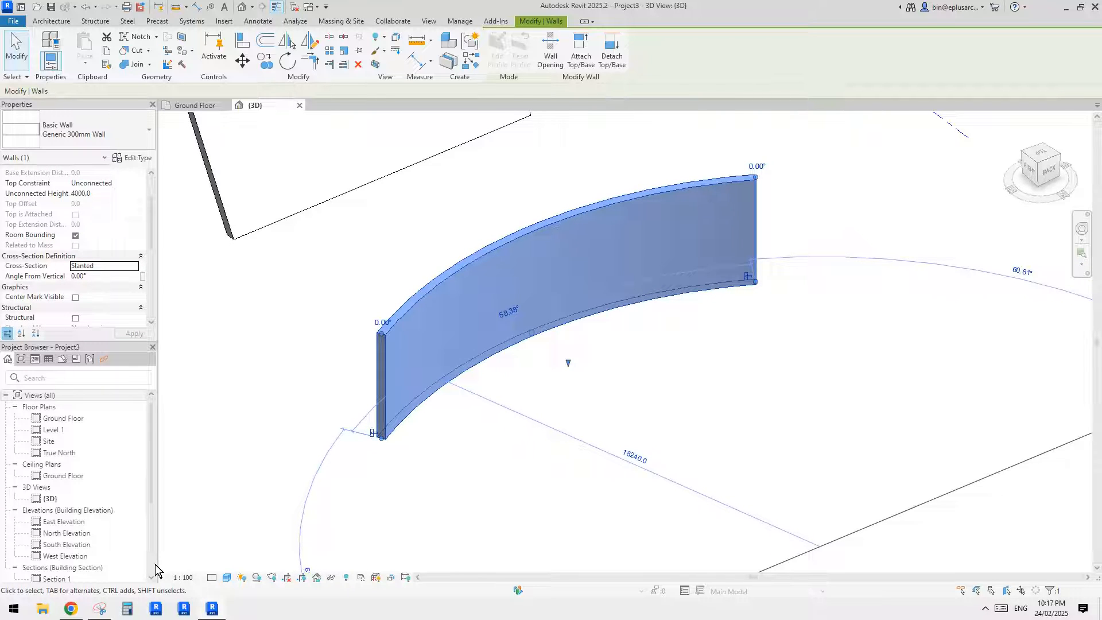
click(73, 608)
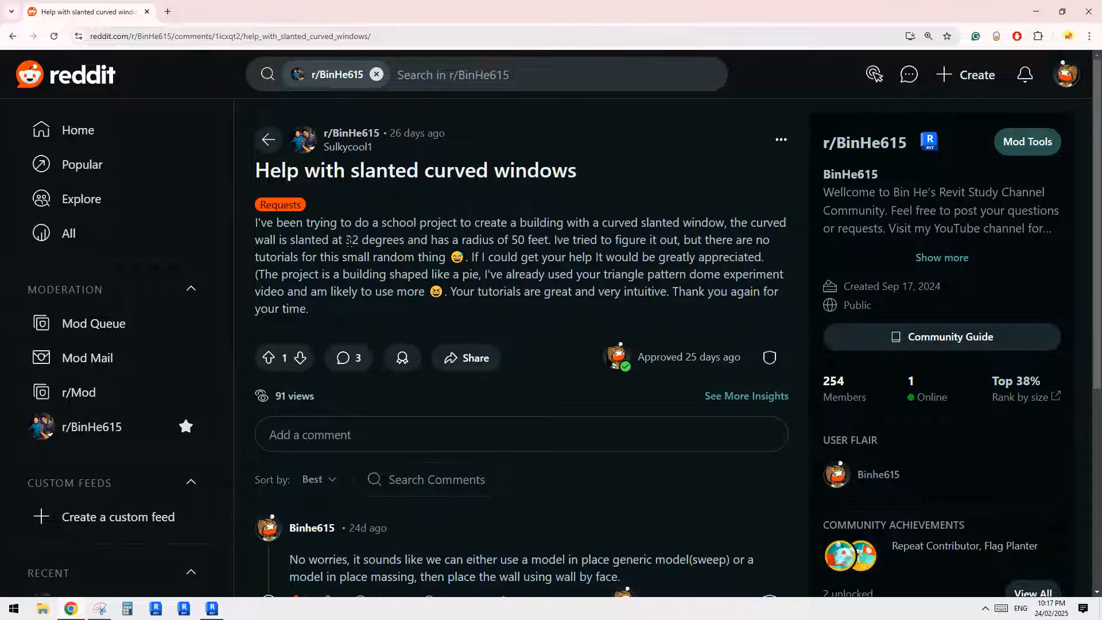
click(212, 609)
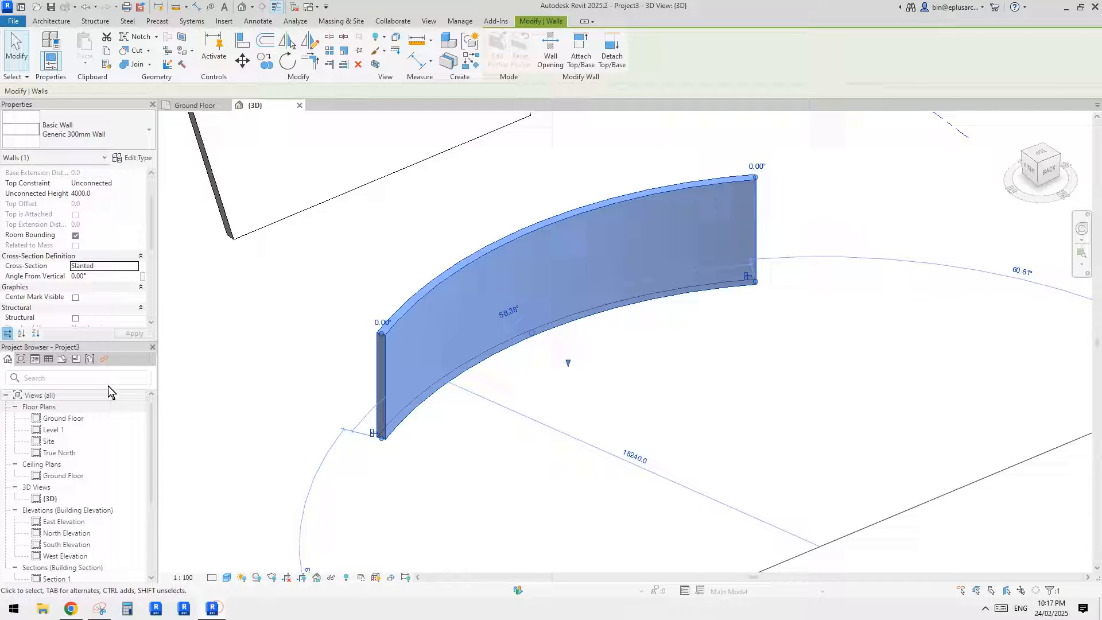
click(98, 275)
text(32)
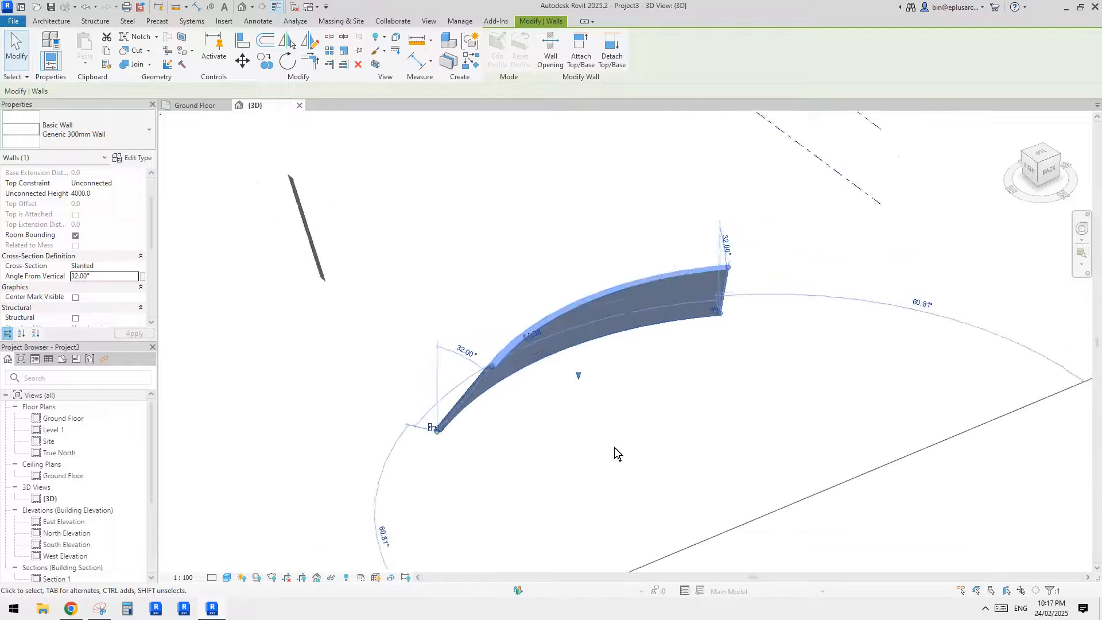
- Recheck the Reddit request and set the curved wall's angle from vertical to -32° in Revit
shift+middle_drag(614, 446, 539, 410)
click(72, 609)
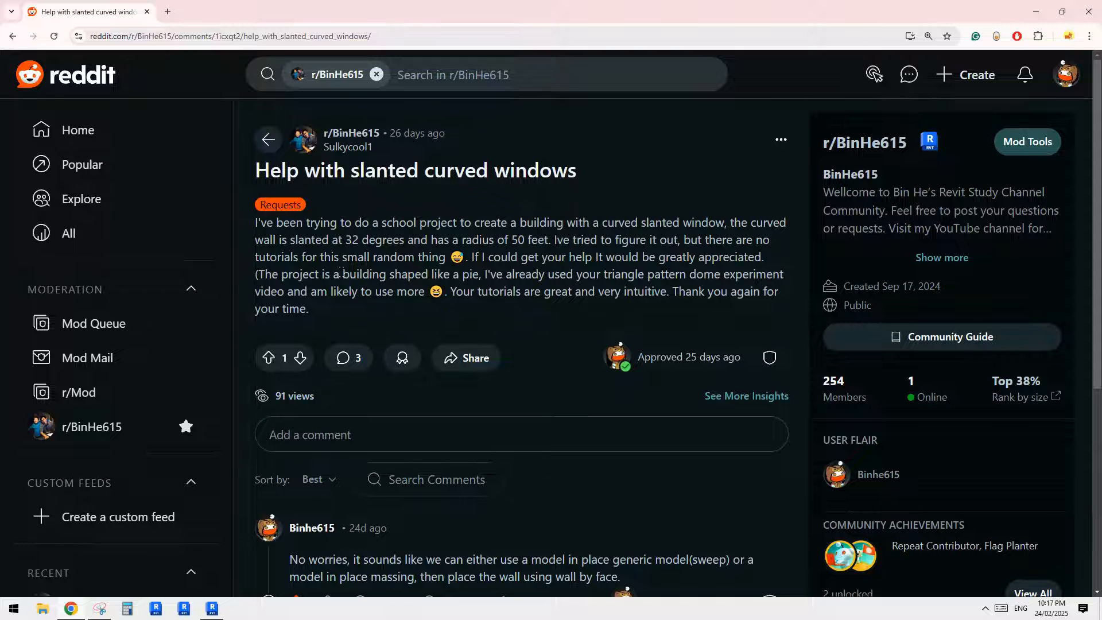
click(211, 608)
click(113, 277)
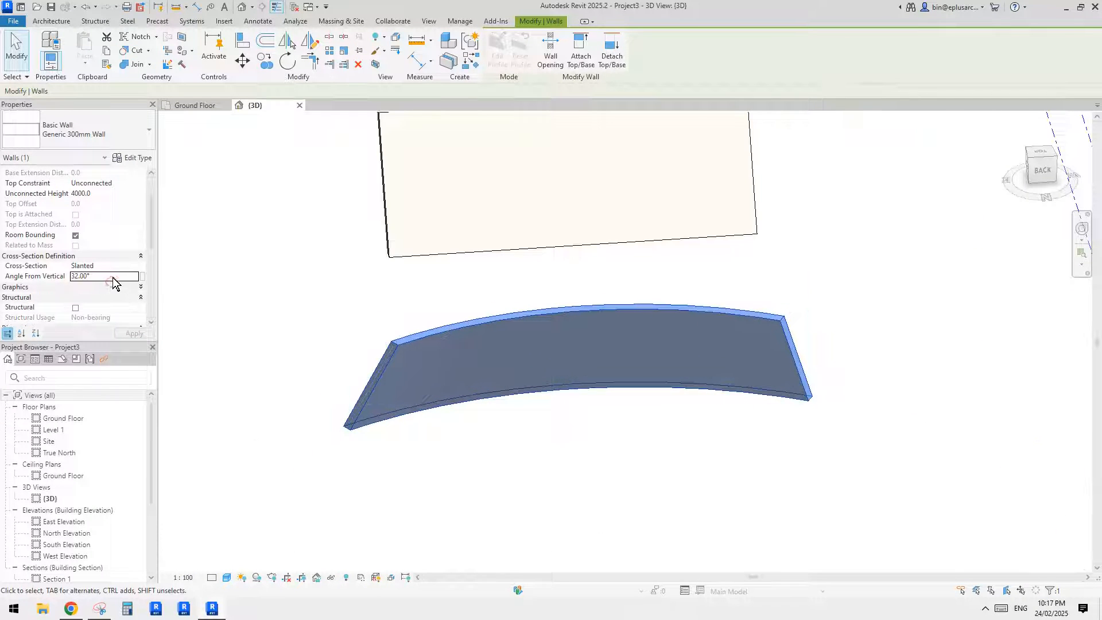
double_click(112, 277)
text(-)
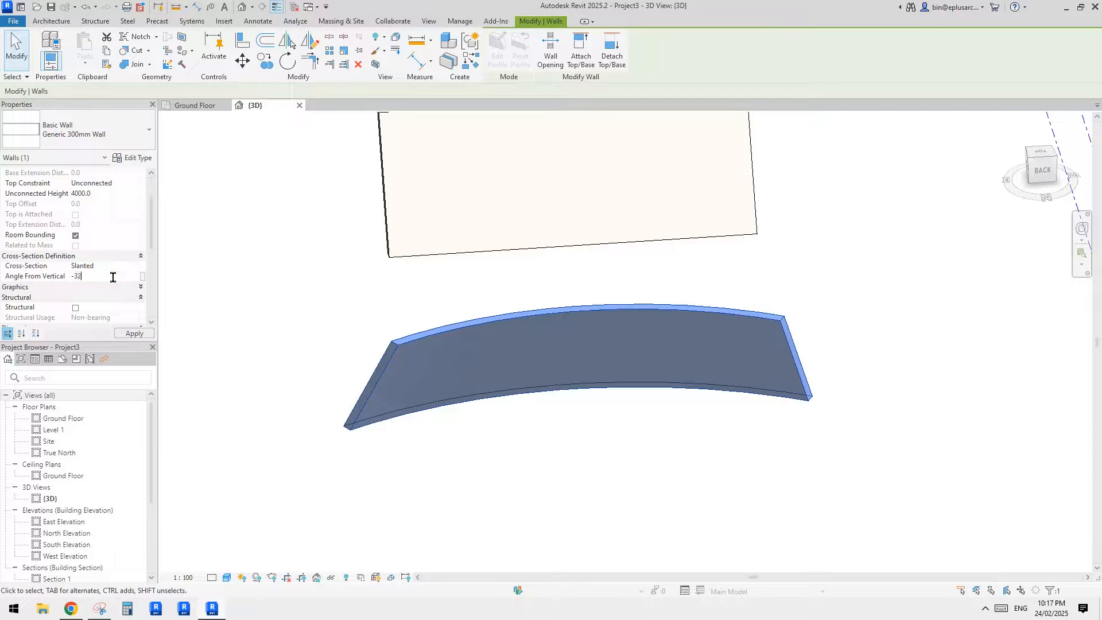
text(32)
key(Return)
shift+middle_drag(457, 312, 568, 293)
key(Escape)
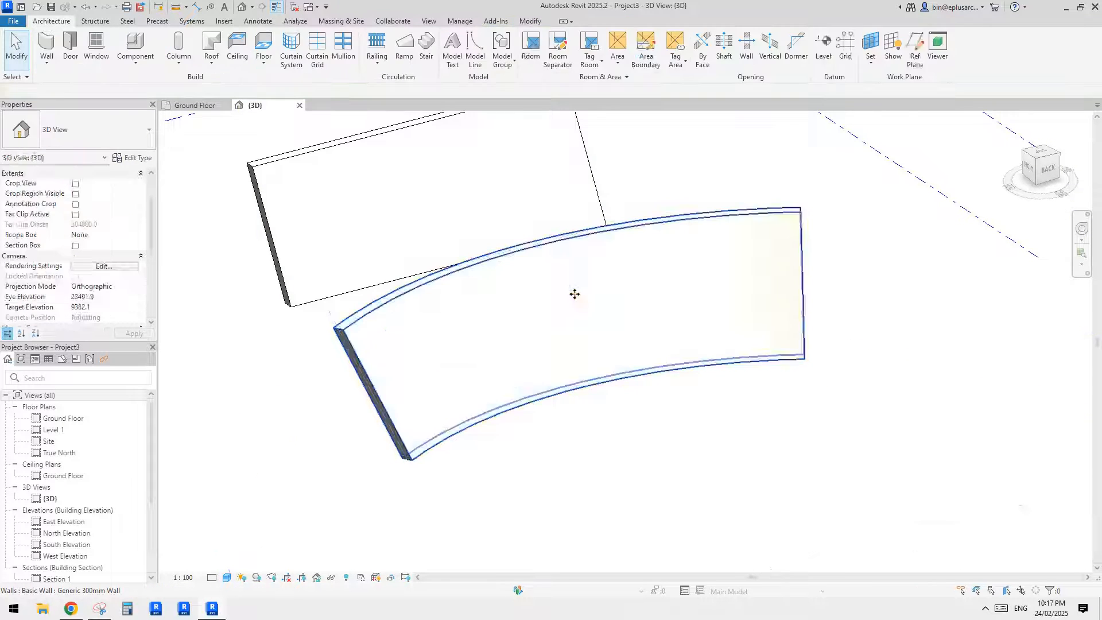
- Extend the curved slanted wall at both ends until its arc spans about 77°
click(575, 294)
scroll(580, 342, down, 3)
shift+middle_drag(580, 342, 439, 361)
key(Escape)
scroll(556, 336, up, 2)
click(481, 367)
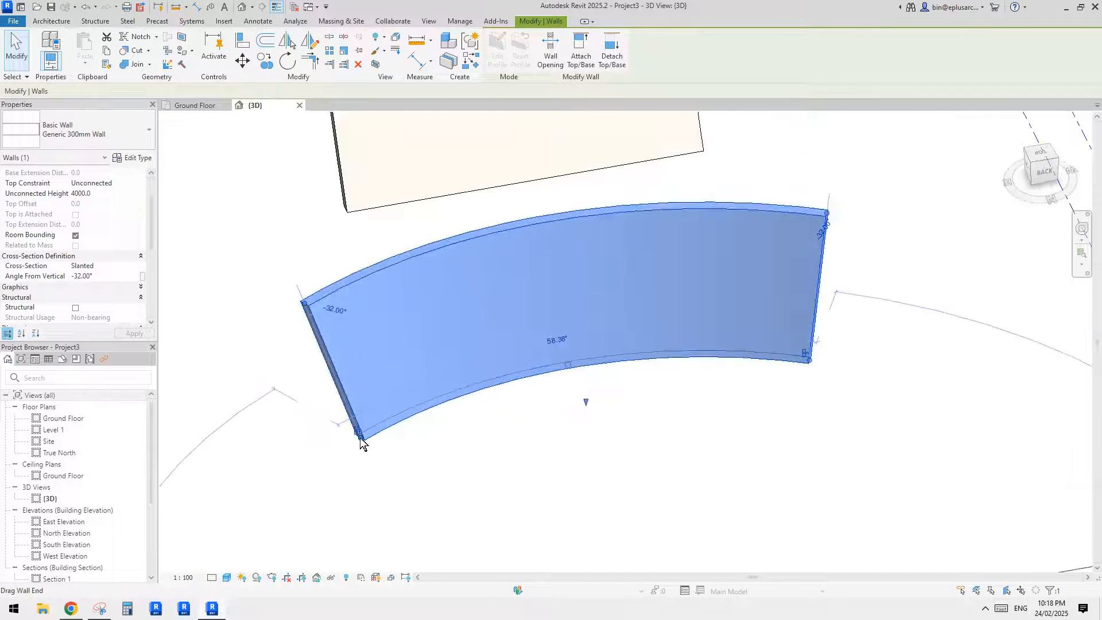
drag(360, 438, 300, 481)
scroll(396, 434, down, 3)
shift+middle_drag(401, 433, 426, 428)
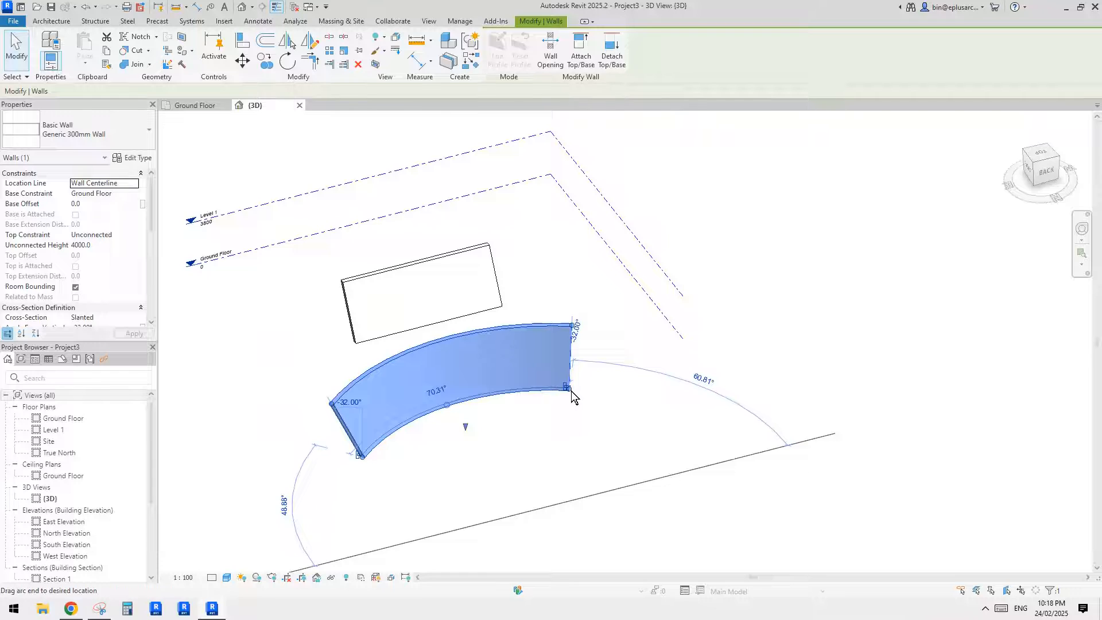
drag(570, 391, 597, 392)
mouse_move(544, 390)
shift+middle_down()
mouse_move(497, 419)
mouse_move(546, 397)
shift+middle_up()
click(553, 391)
scroll(525, 378, up, 2)
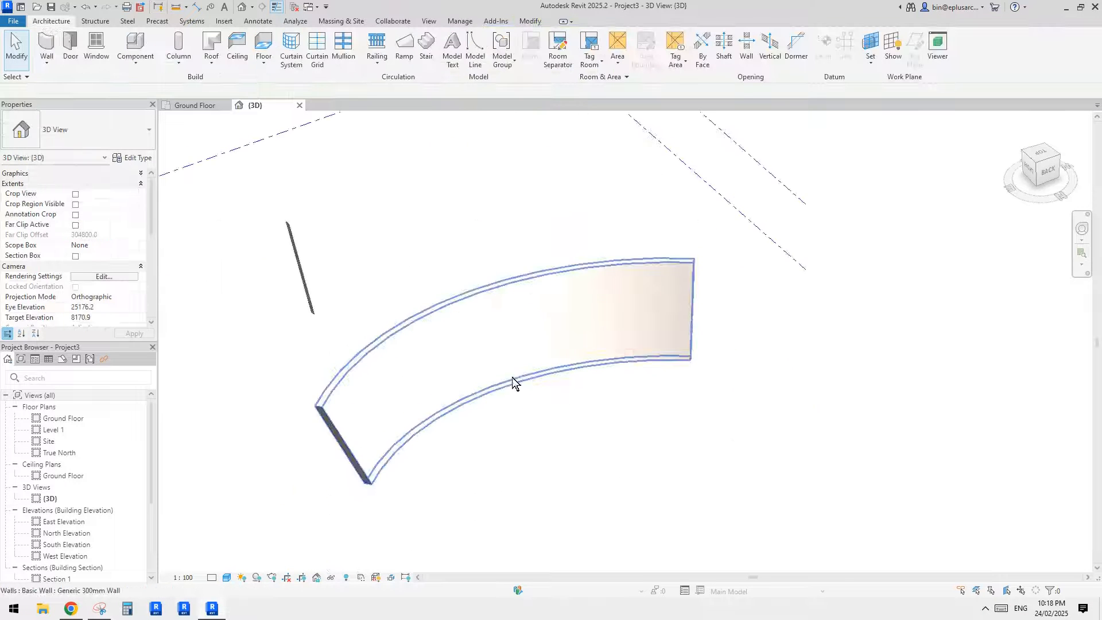
scroll(512, 377, up, 2)
middle_drag(477, 378, 492, 352)
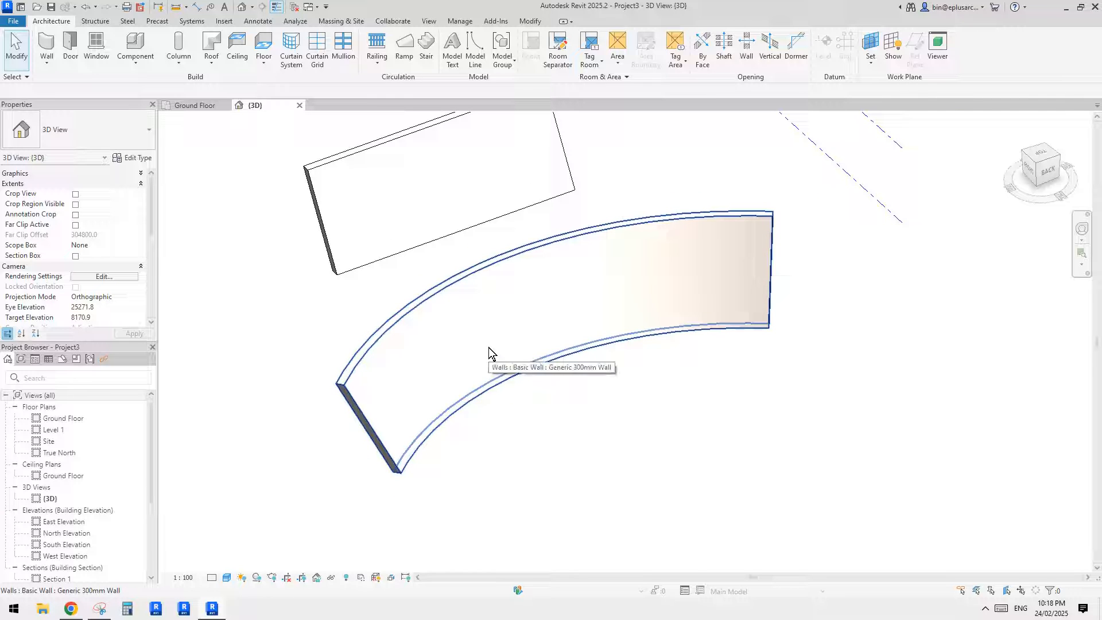
click(551, 327)
middle_drag(538, 327, 527, 339)
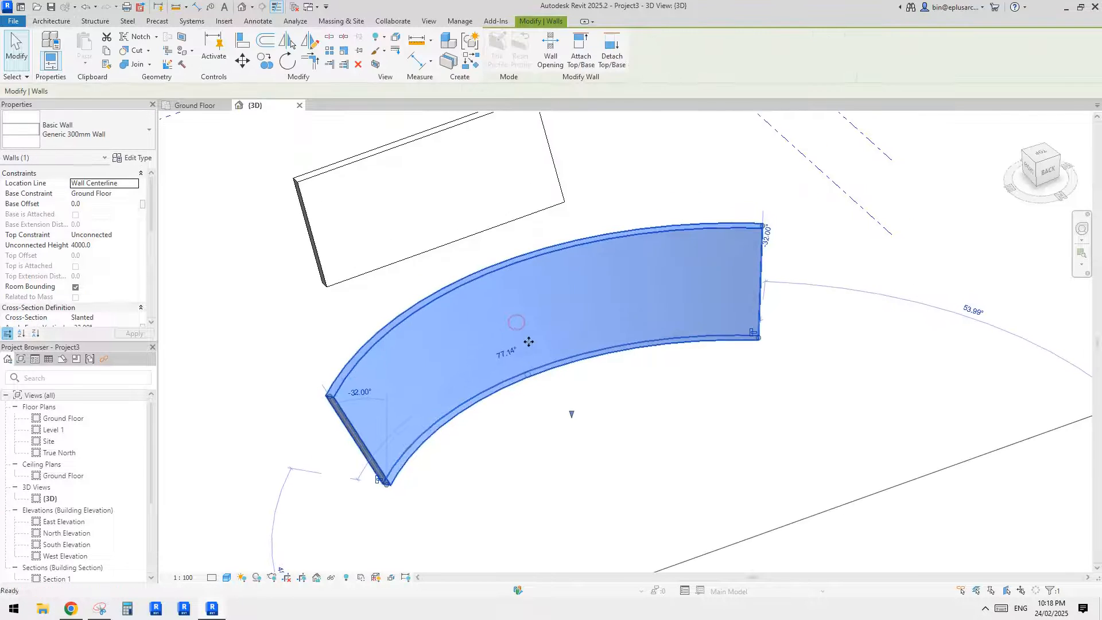
click(832, 468)
scroll(832, 469, down, 2)
click(578, 307)
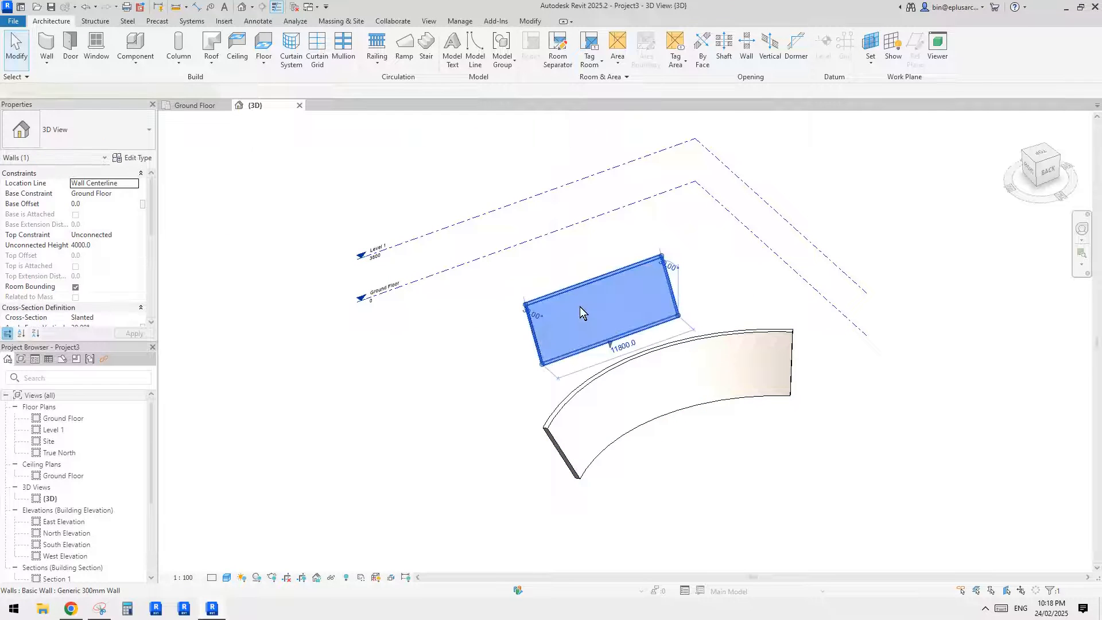
key(c)
key(s)
click(94, 317)
key(Escape)
key(Escape)
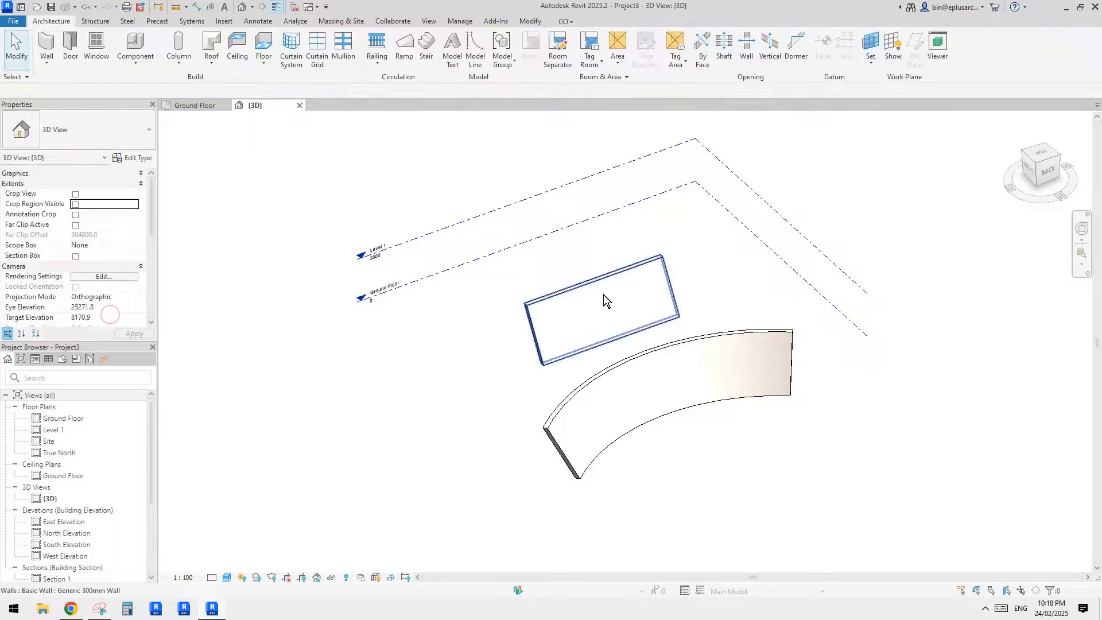
- Delete the straight slanted wall and draw a straight wall about 8.5 m long with a Vertical cross-section, clear of the curved wall
click(603, 294)
key(Delete)
key(w)
key(a)
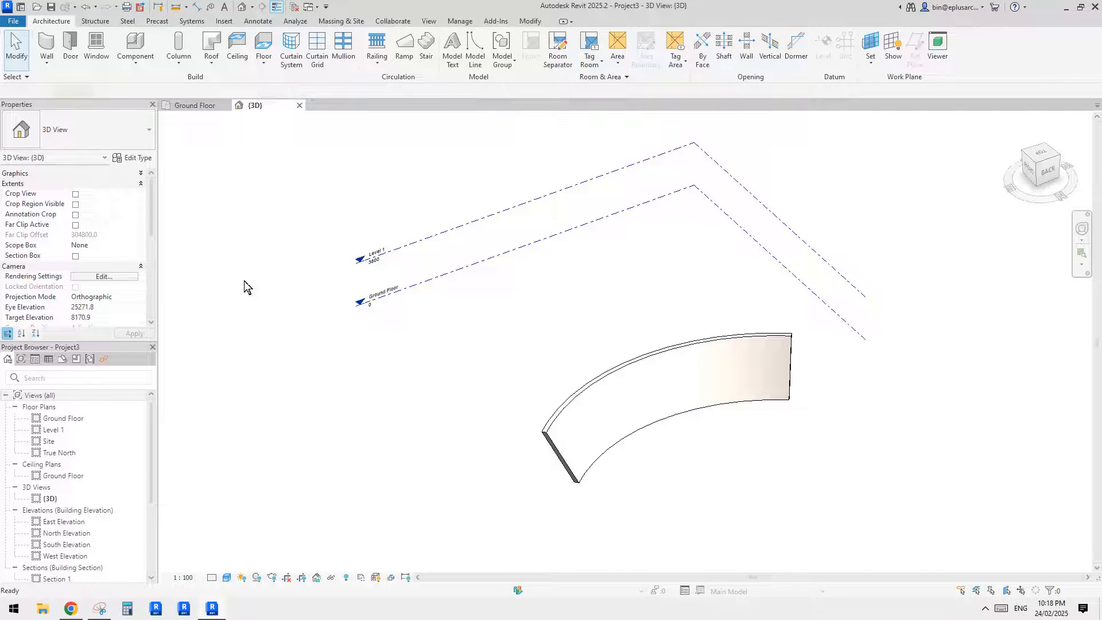
click(133, 301)
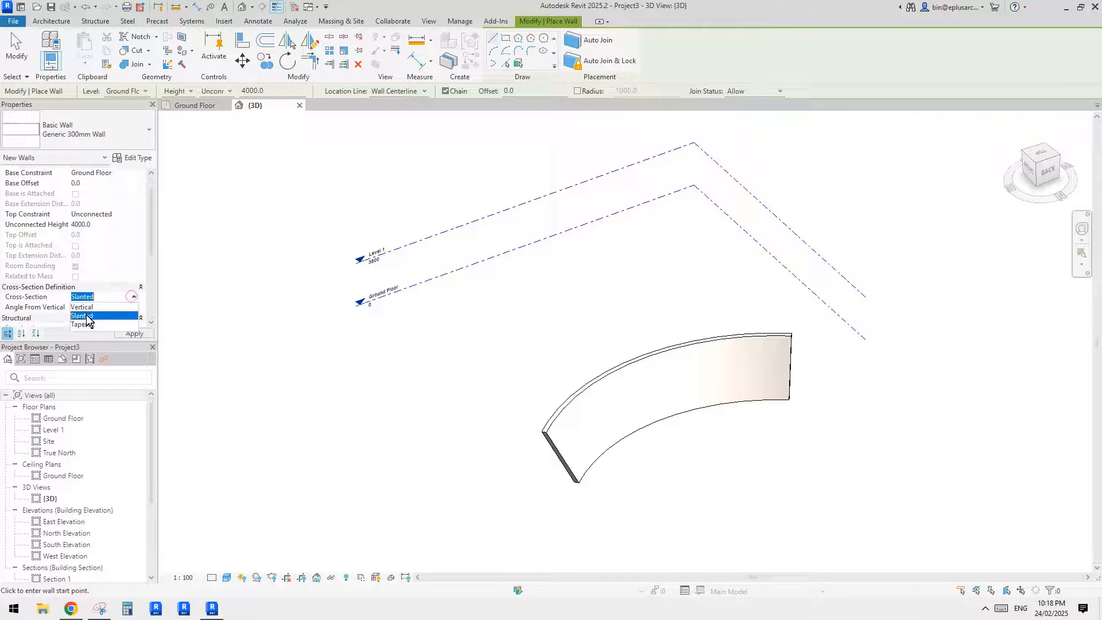
click(95, 307)
click(284, 402)
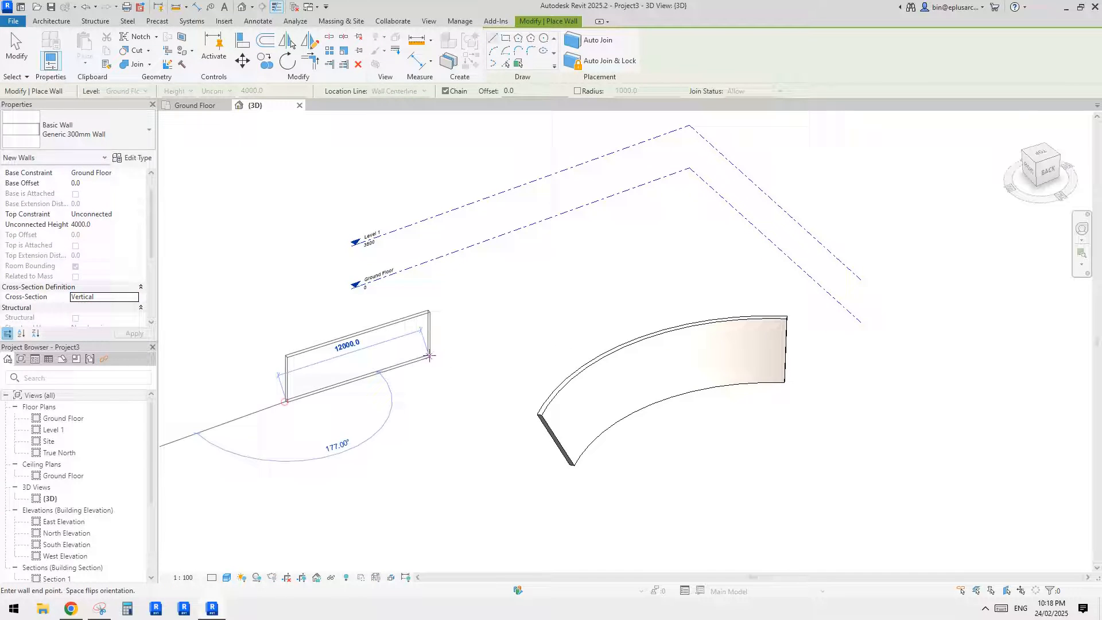
click(383, 368)
key(Escape)
key(Escape)
scroll(307, 394, up, 3)
click(299, 354)
scroll(299, 354, up, 1)
middle_drag(300, 355, 448, 362)
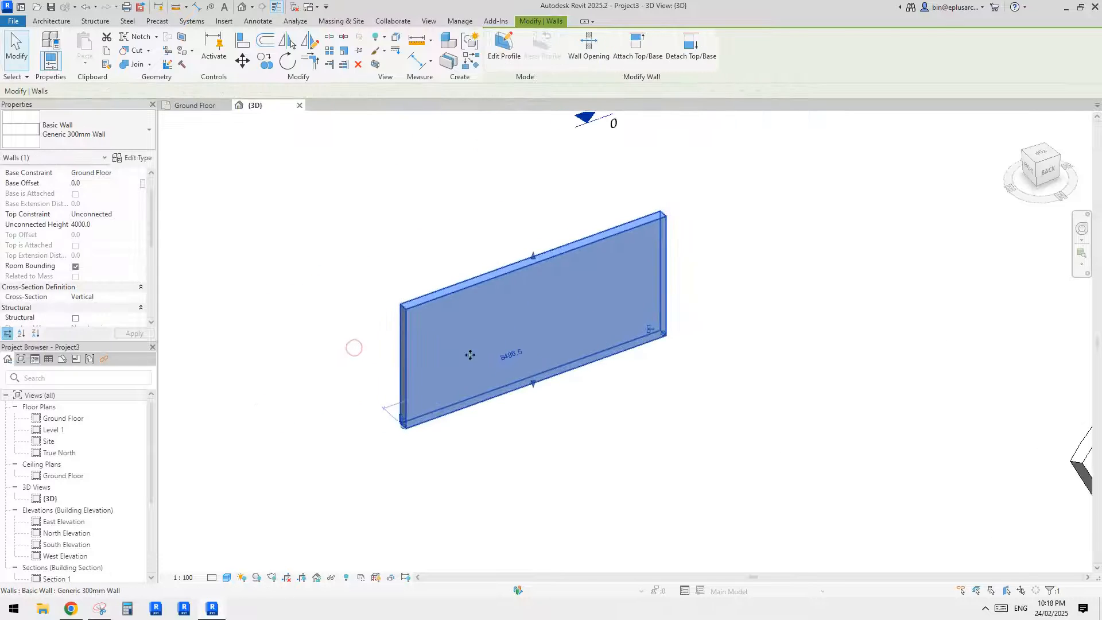
key(Escape)
middle_drag(589, 323, 457, 329)
click(516, 342)
click(461, 350)
key(Escape)
click(462, 343)
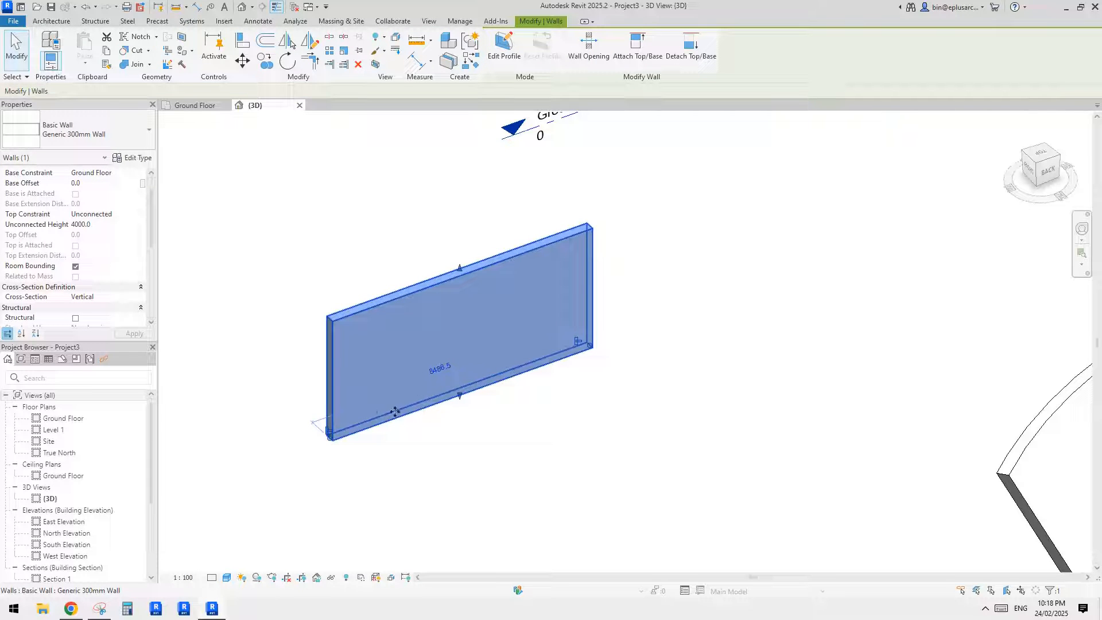
middle_drag(578, 405, 553, 403)
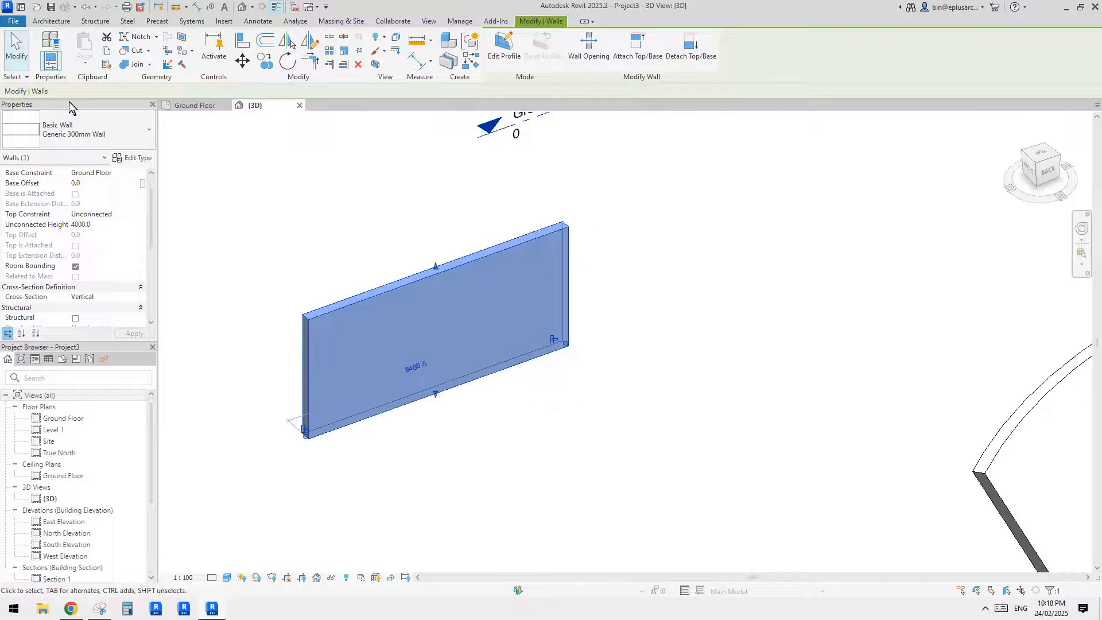
click(228, 212)
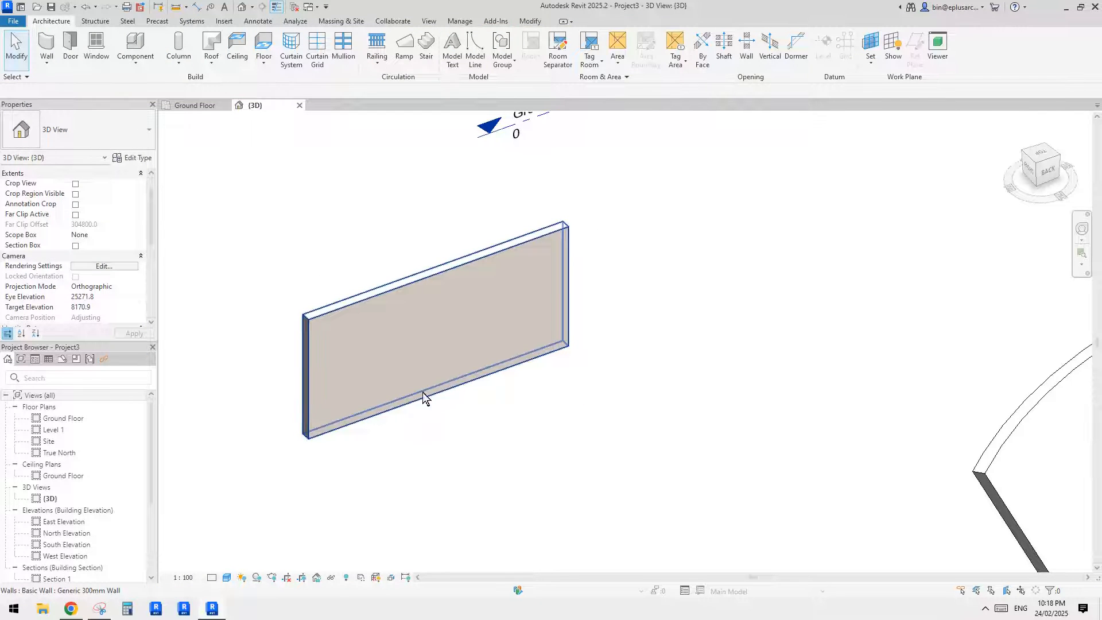
middle_drag(476, 370, 487, 344)
- Copy the vertical straight wall and paste the copy aligned to the same place
click(466, 373)
key(Escape)
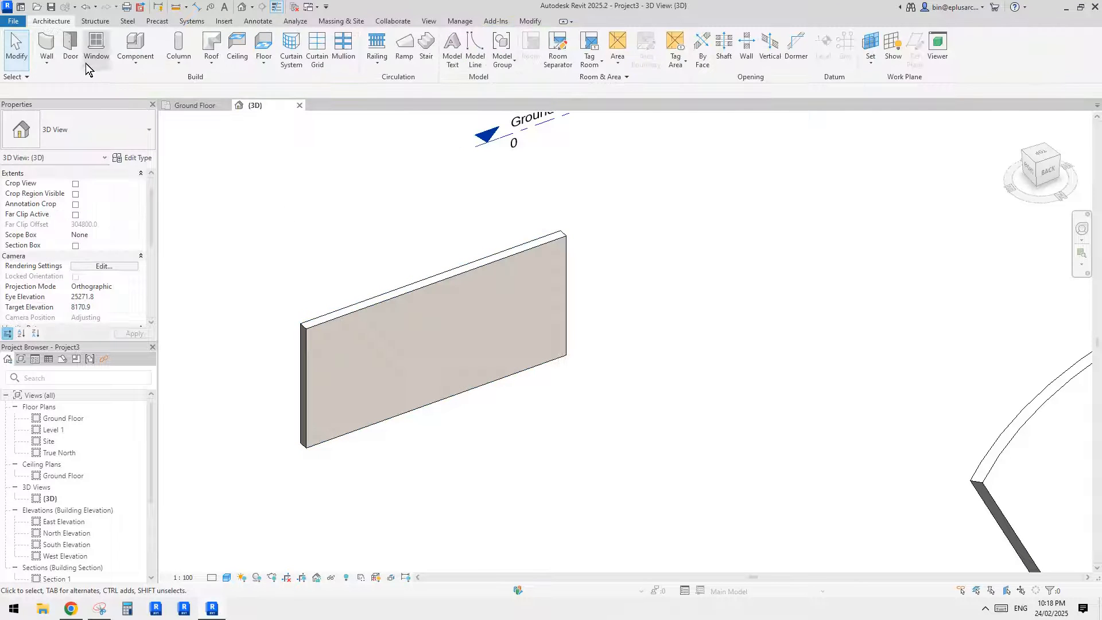
click(528, 22)
click(93, 68)
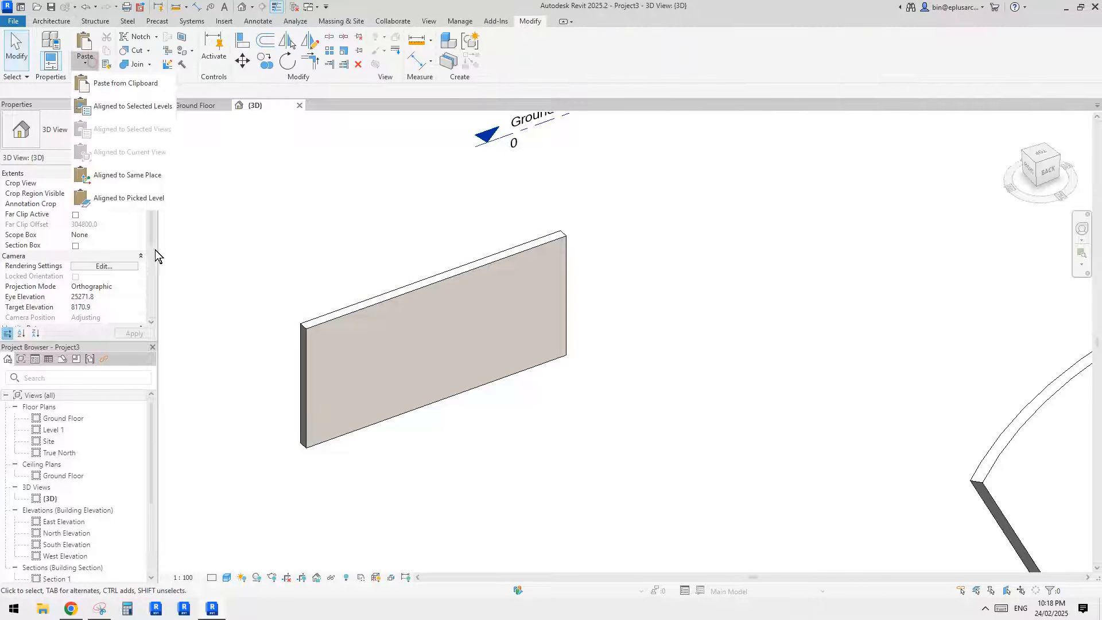
click(136, 177)
- Change the pasted wall to the Storefront curtain wall type and set that type's curtain panel to System Panel : Glazed
click(110, 140)
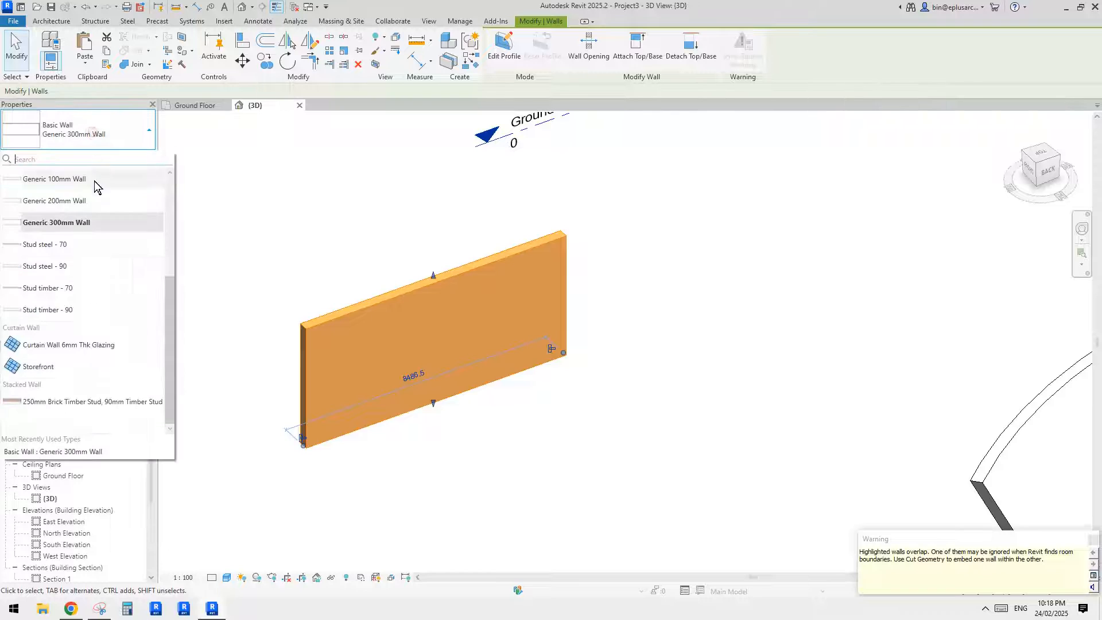
click(51, 367)
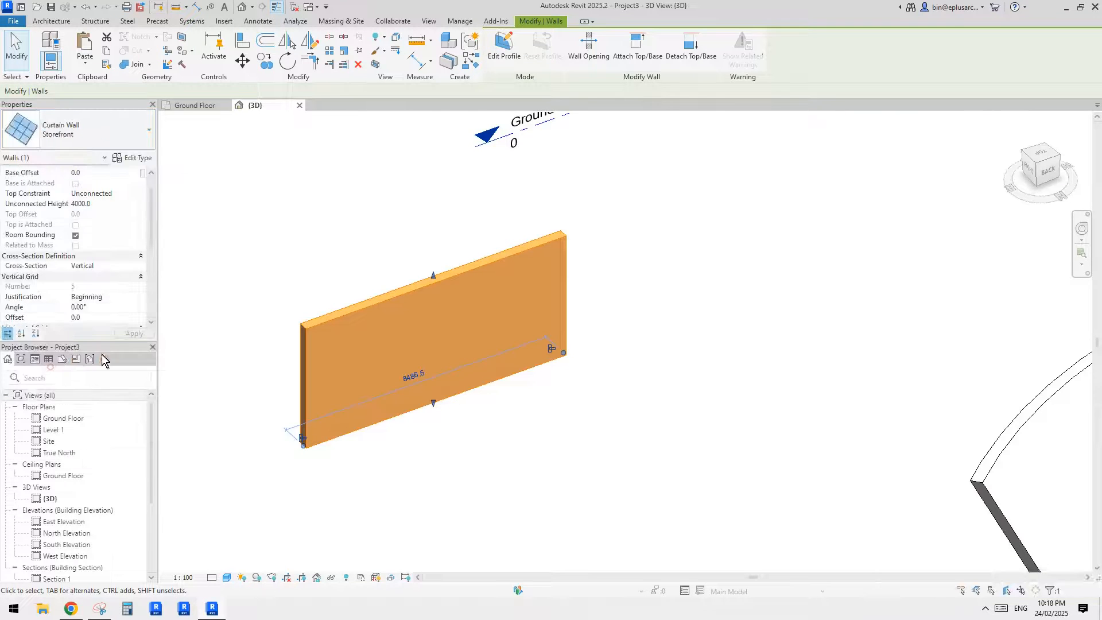
middle_drag(385, 263, 403, 254)
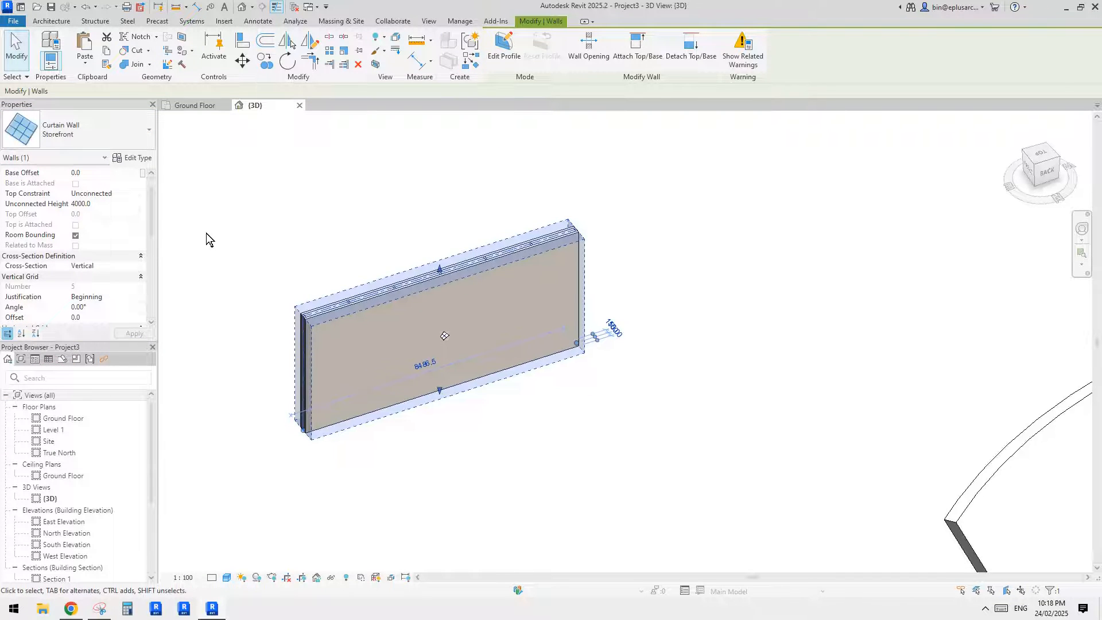
click(135, 158)
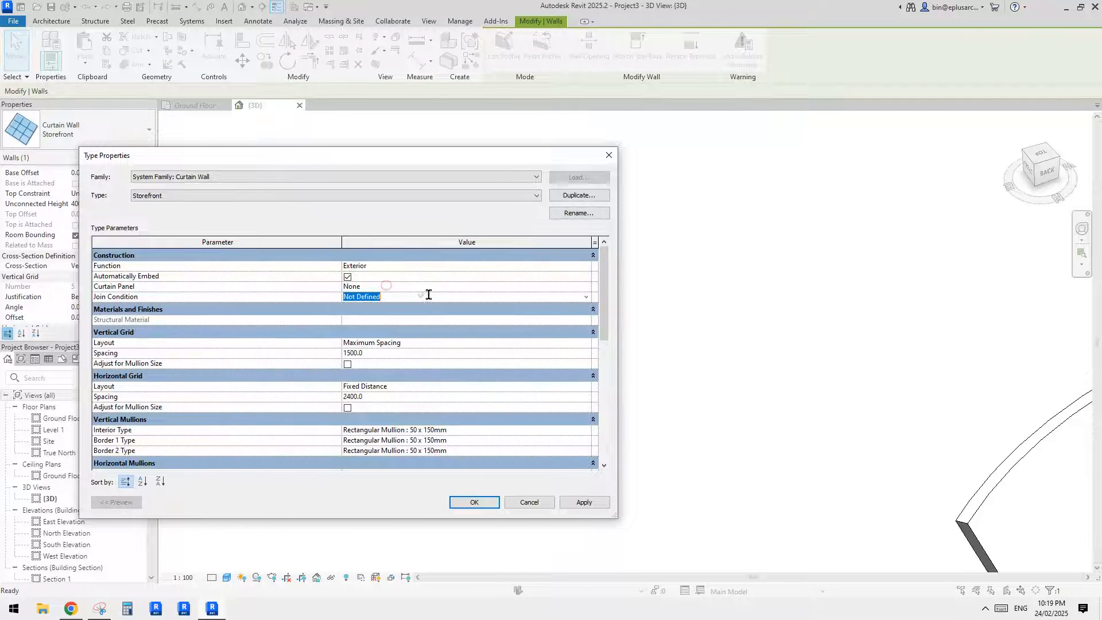
click(585, 286)
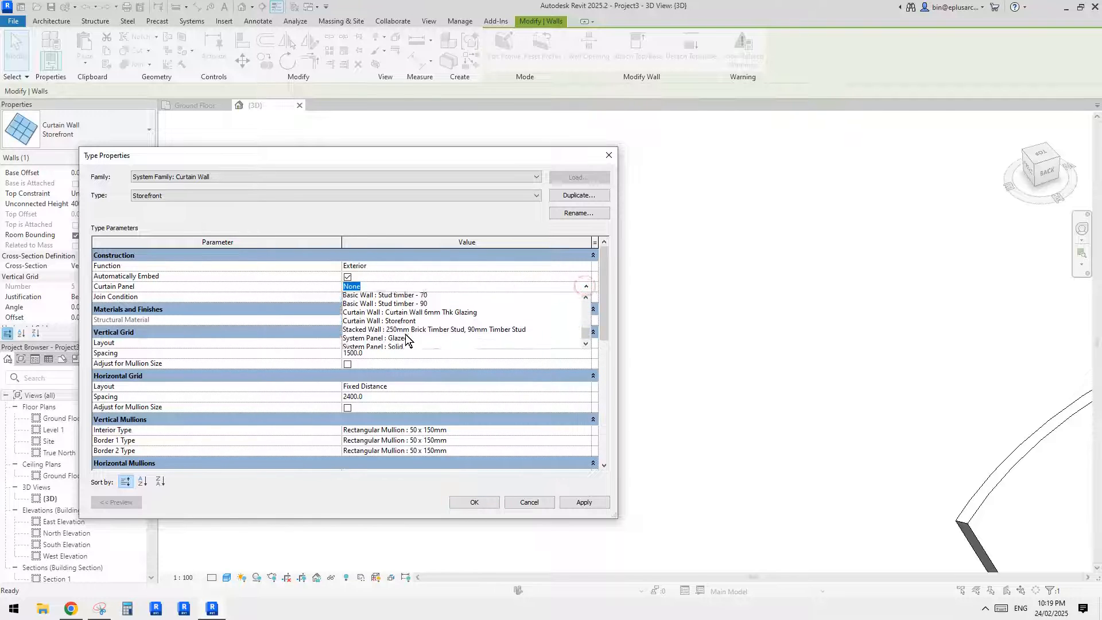
click(403, 325)
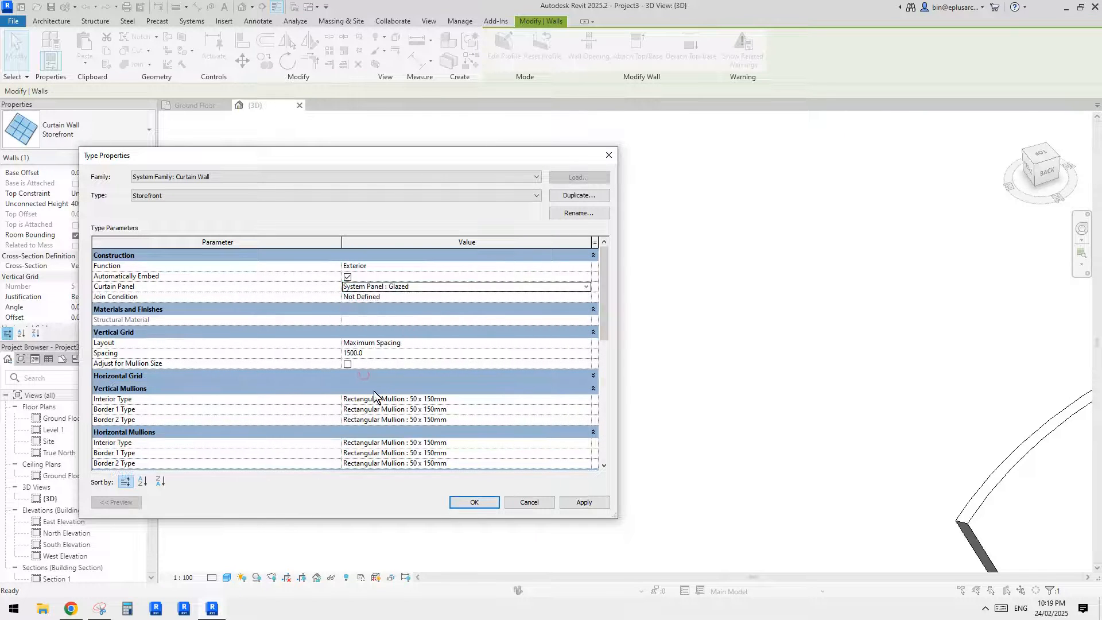
click(473, 501)
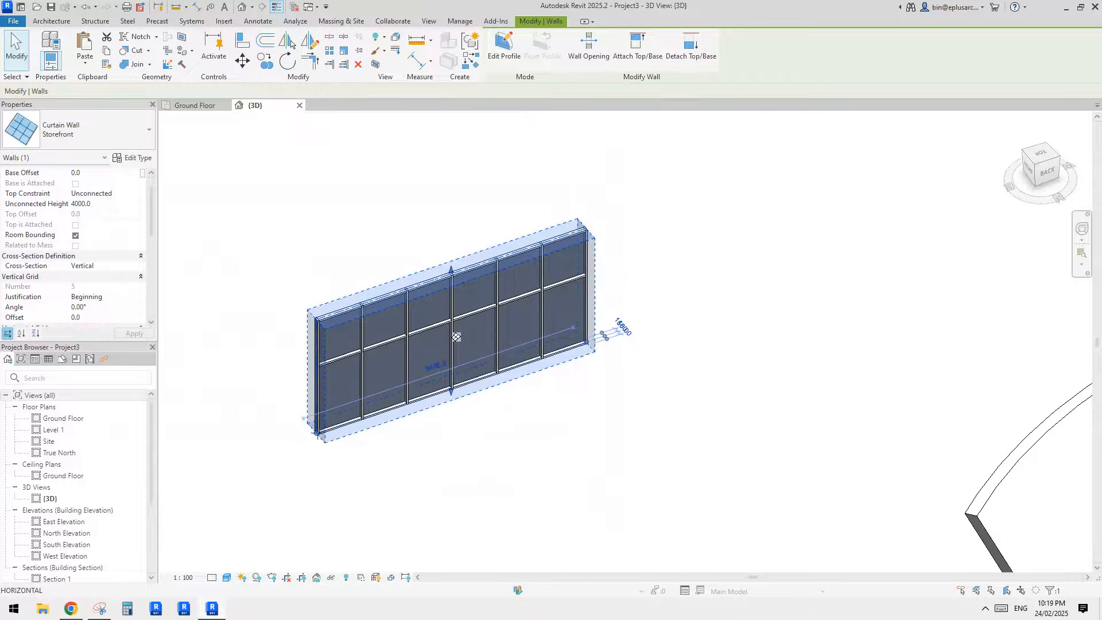
- Shorten the embedded storefront curtain wall from both ends and lower its top to a height of about 3240 mm
key(Escape)
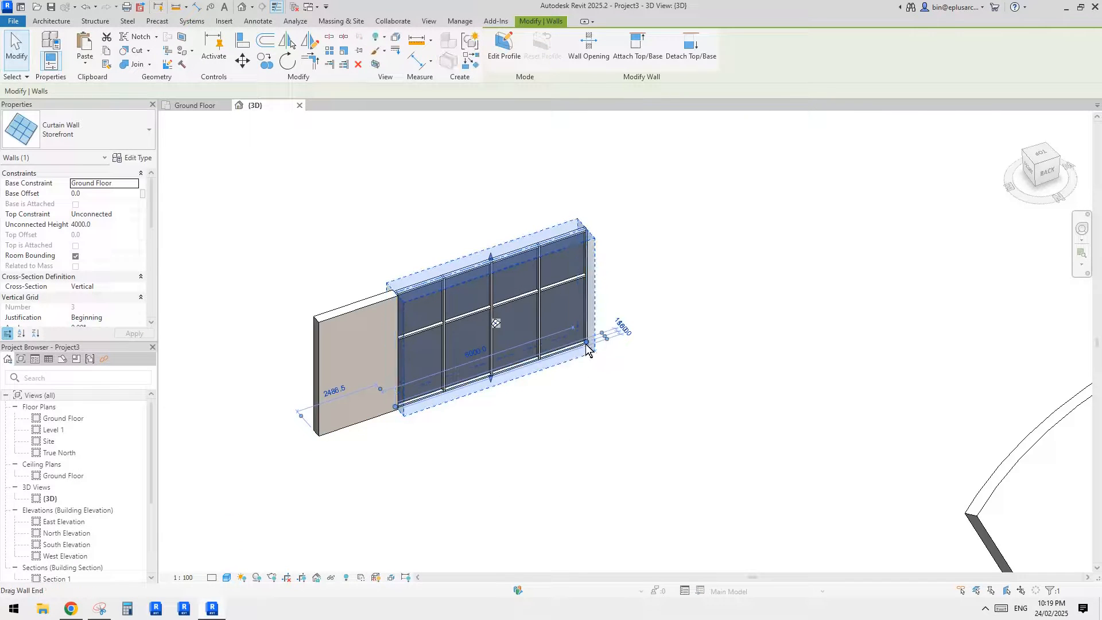
drag(586, 343, 485, 377)
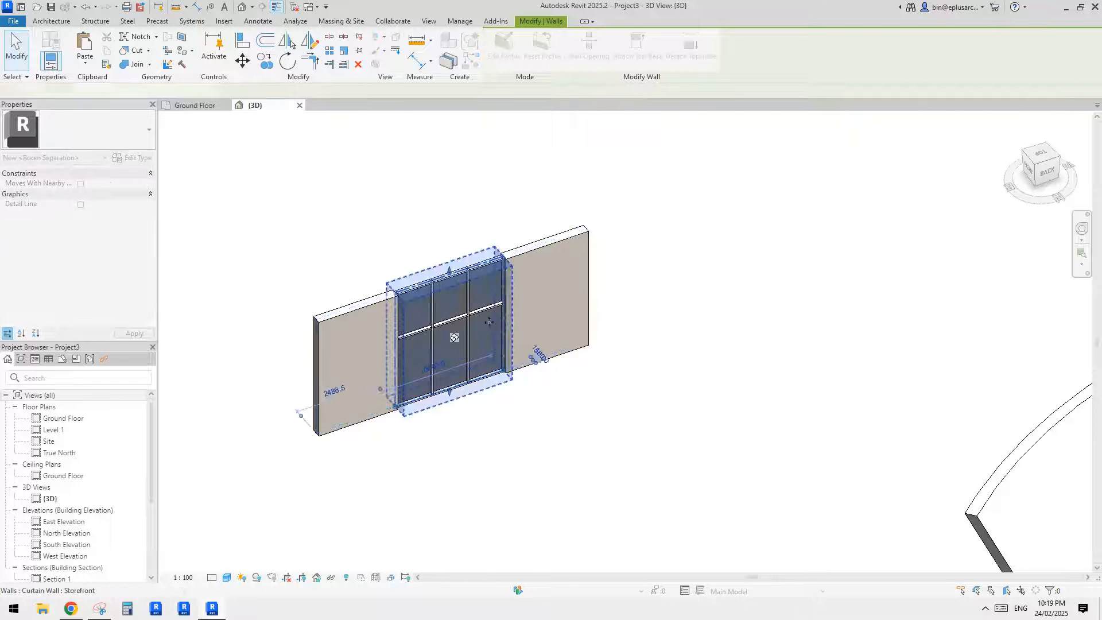
drag(448, 289, 448, 290)
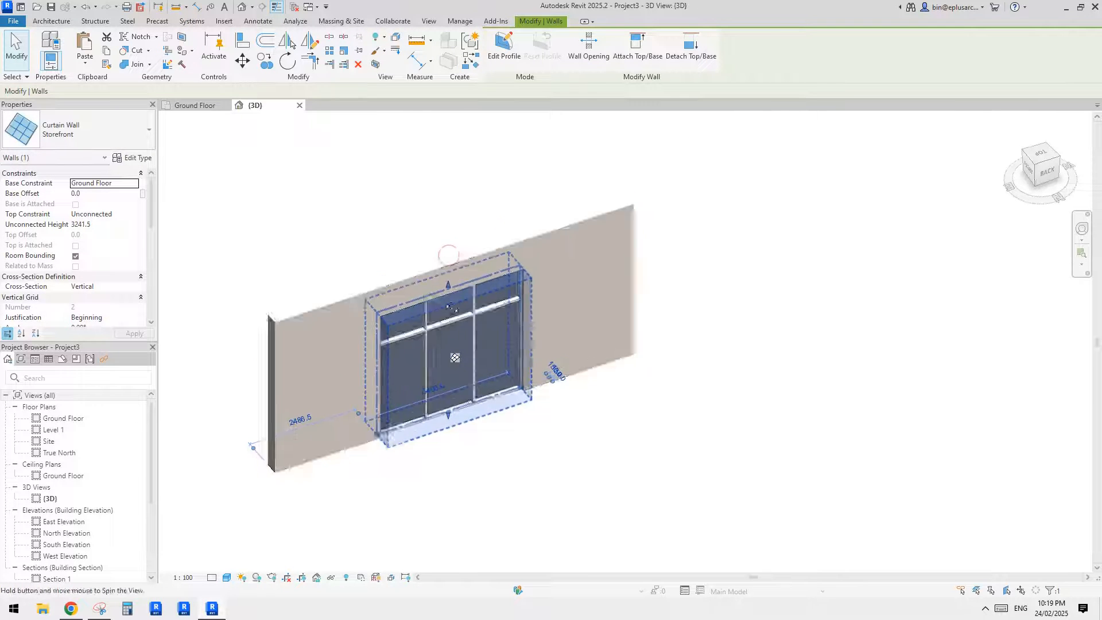
shift+middle_drag(448, 287, 422, 264)
key(Escape)
shift+middle_drag(441, 312, 403, 329)
scroll(387, 363, up, 2)
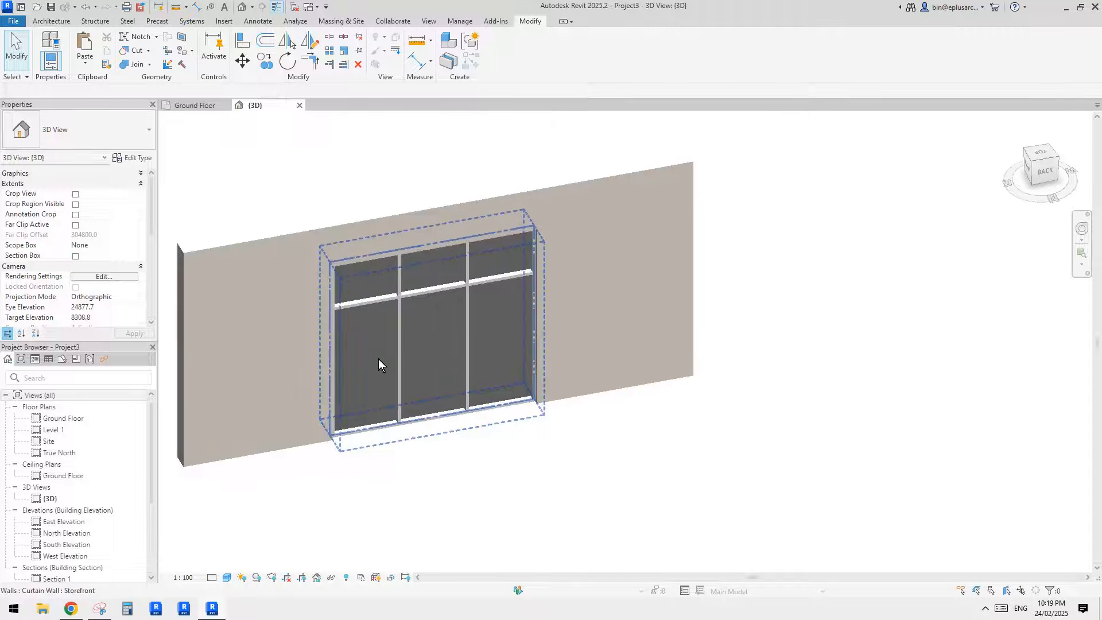
- Draw a second straight Generic 300mm wall parallel to the vertical one, between it and the curved wall
scroll(430, 343, down, 5)
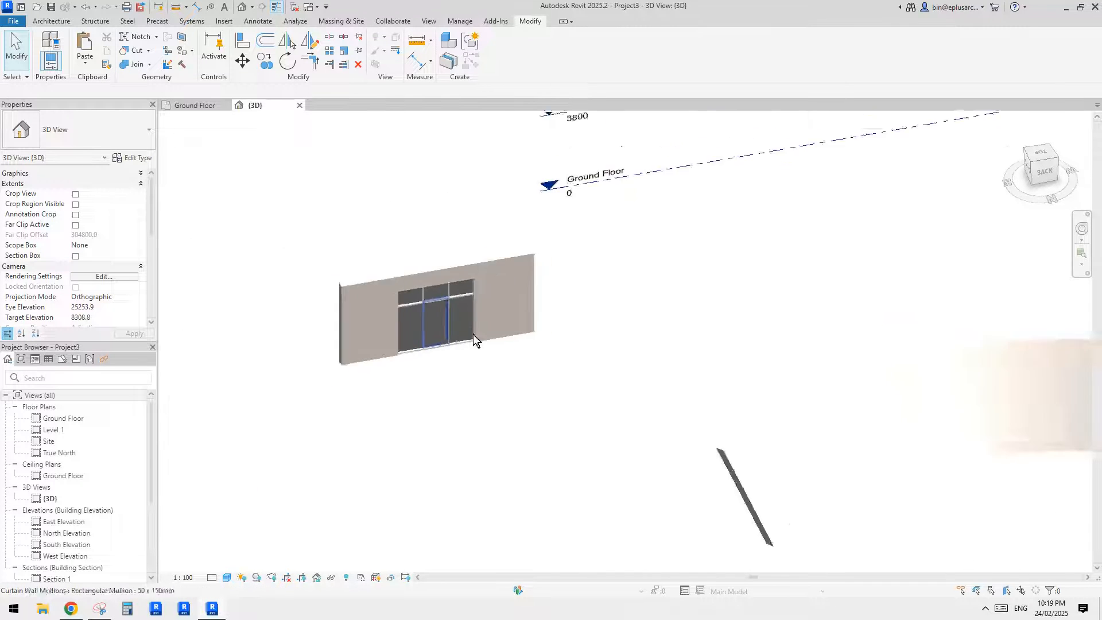
scroll(477, 341, up, 1)
click(483, 332)
shift+middle_drag(483, 332, 508, 332)
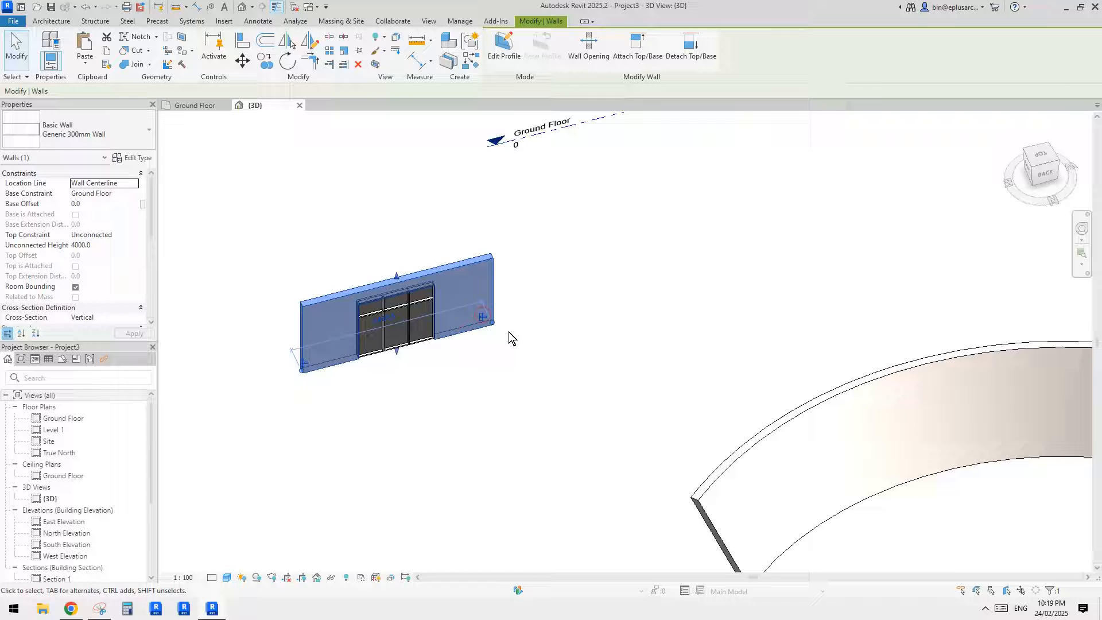
key(c)
key(s)
click(580, 284)
click(756, 238)
key(Escape)
key(Escape)
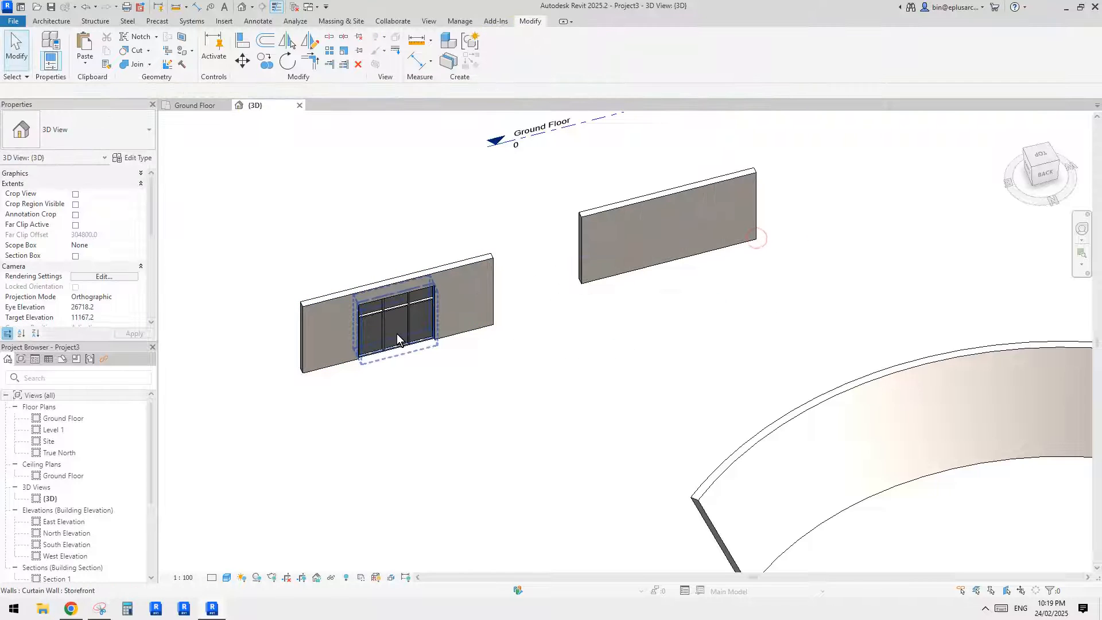
- Draw a Storefront curtain wall about 2600 mm long inside the new straight wall, ending at that wall's midpoint
click(398, 340)
key(c)
key(s)
click(610, 274)
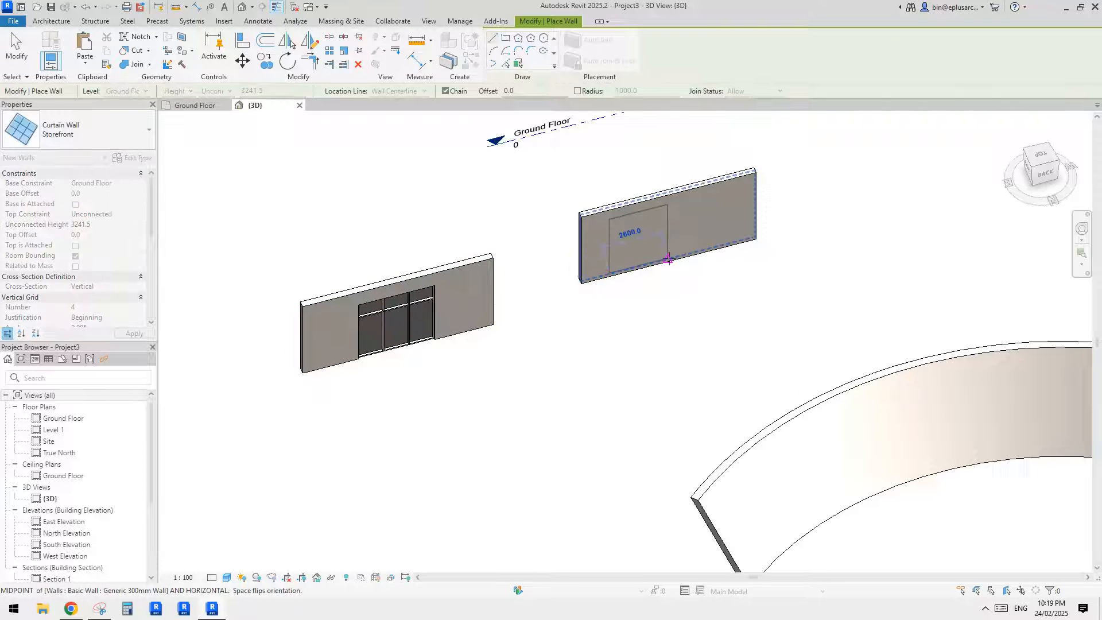
click(668, 259)
key(Escape)
key(Escape)
middle_drag(802, 273, 603, 273)
scroll(481, 328, down, 1)
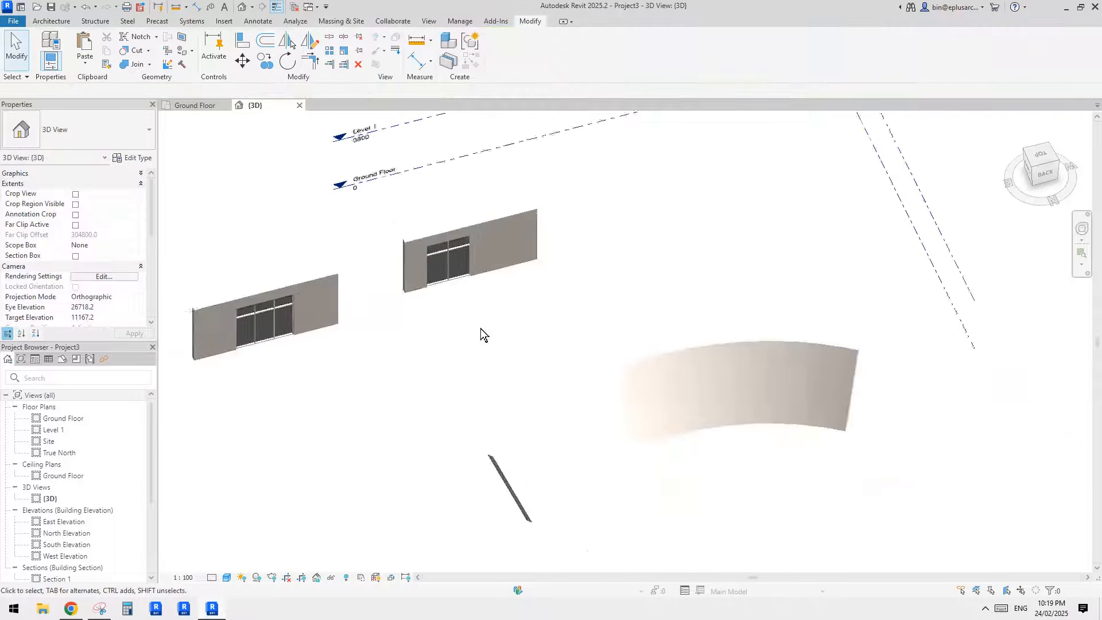
- Copy the curved slanted wall and paste the copy aligned to the same place
scroll(577, 397, up, 3)
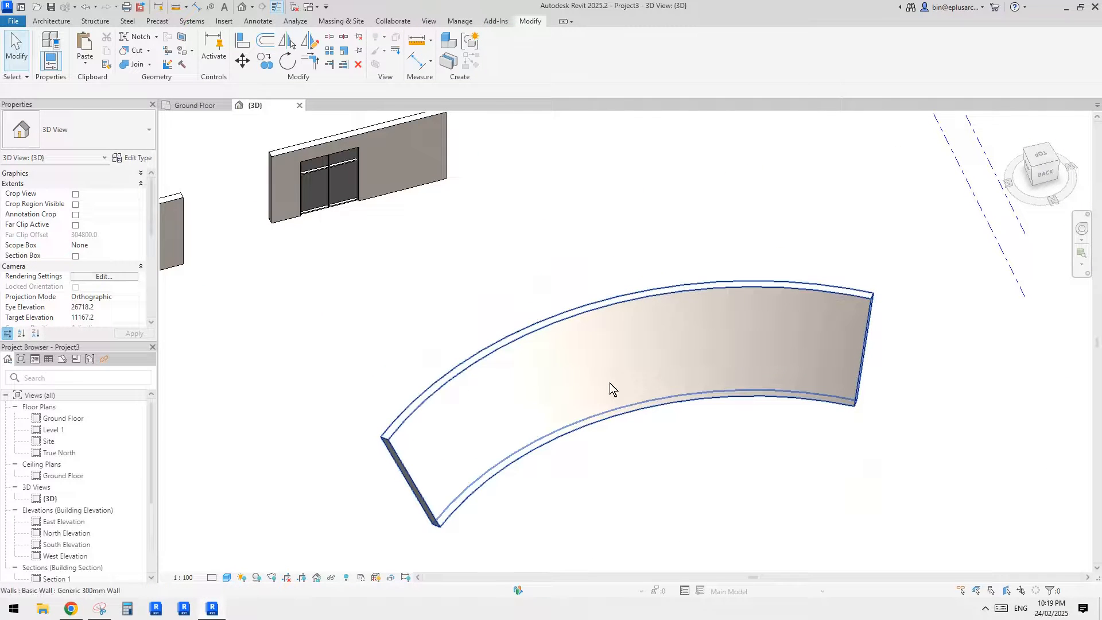
middle_drag(580, 374, 534, 350)
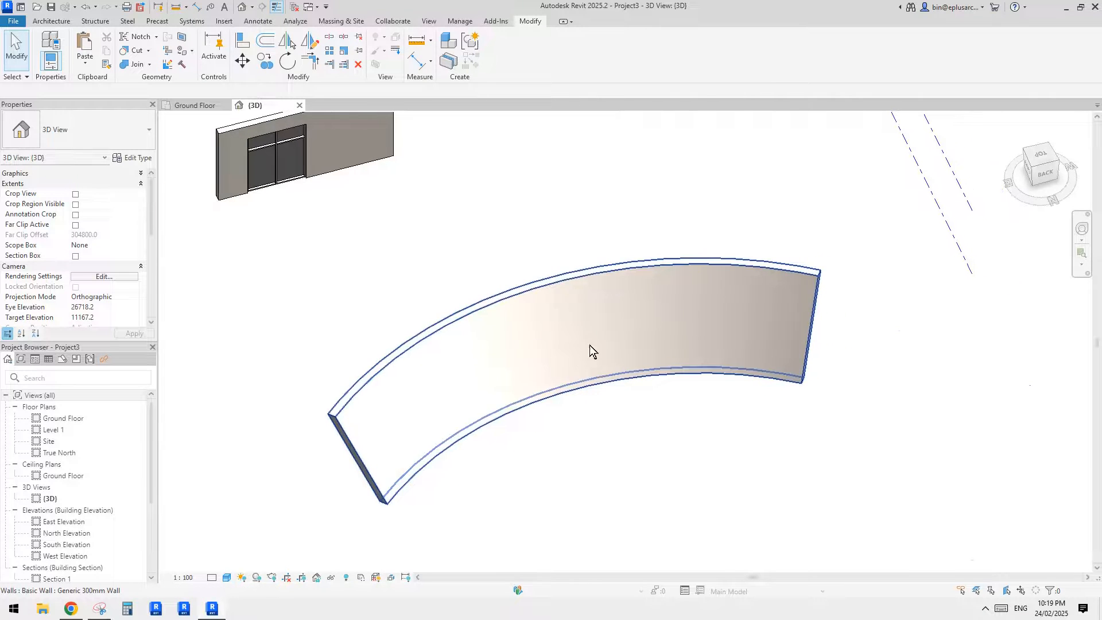
click(590, 347)
middle_drag(613, 327, 614, 330)
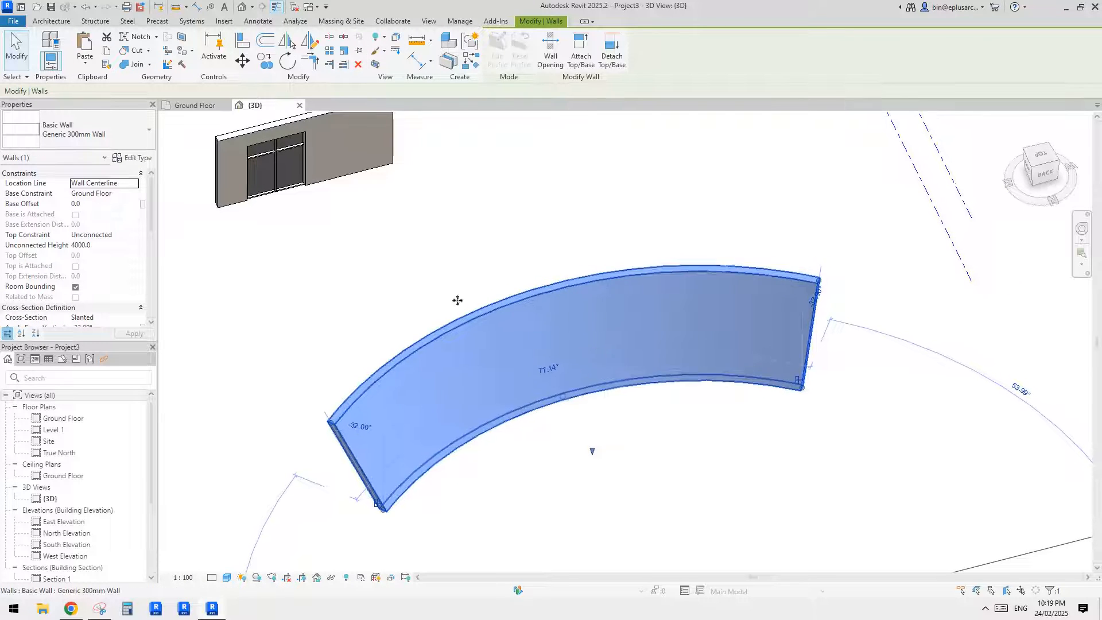
click(85, 63)
click(126, 176)
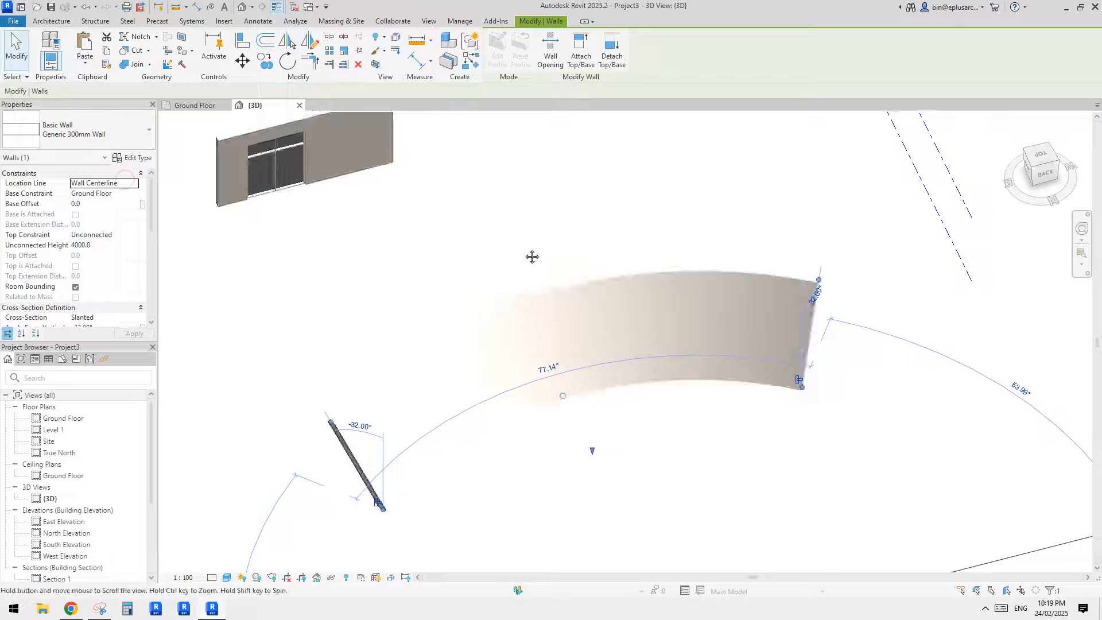
shift+middle_drag(531, 256, 545, 346)
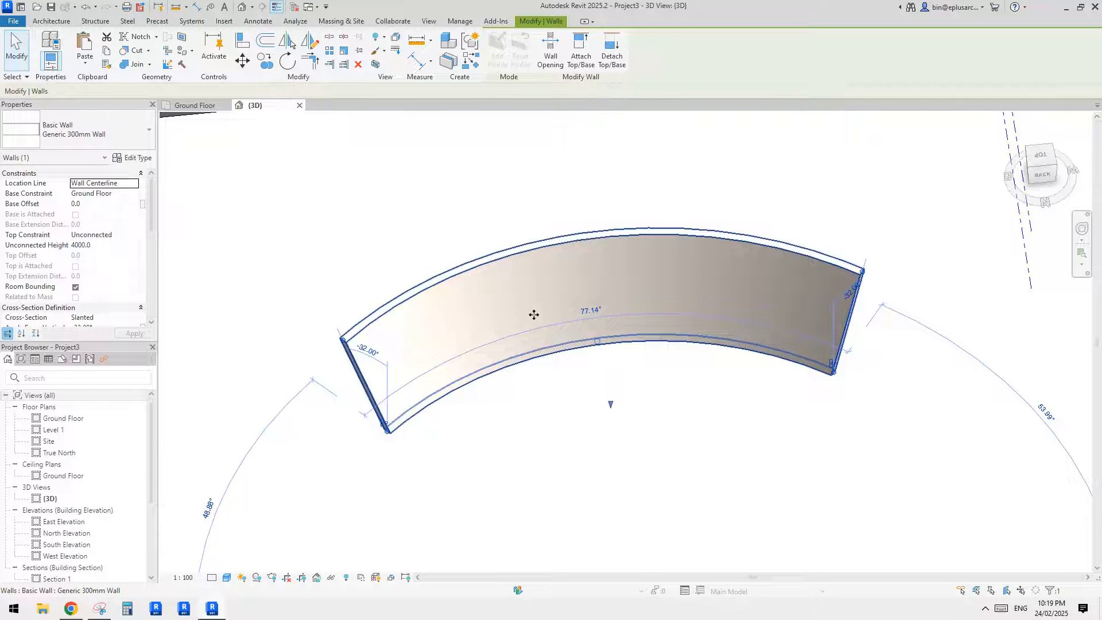
- Set the pasted curved wall's arc angle to 30° and change it to the Storefront curtain wall type
shift+middle_drag(517, 339, 627, 320)
click(580, 328)
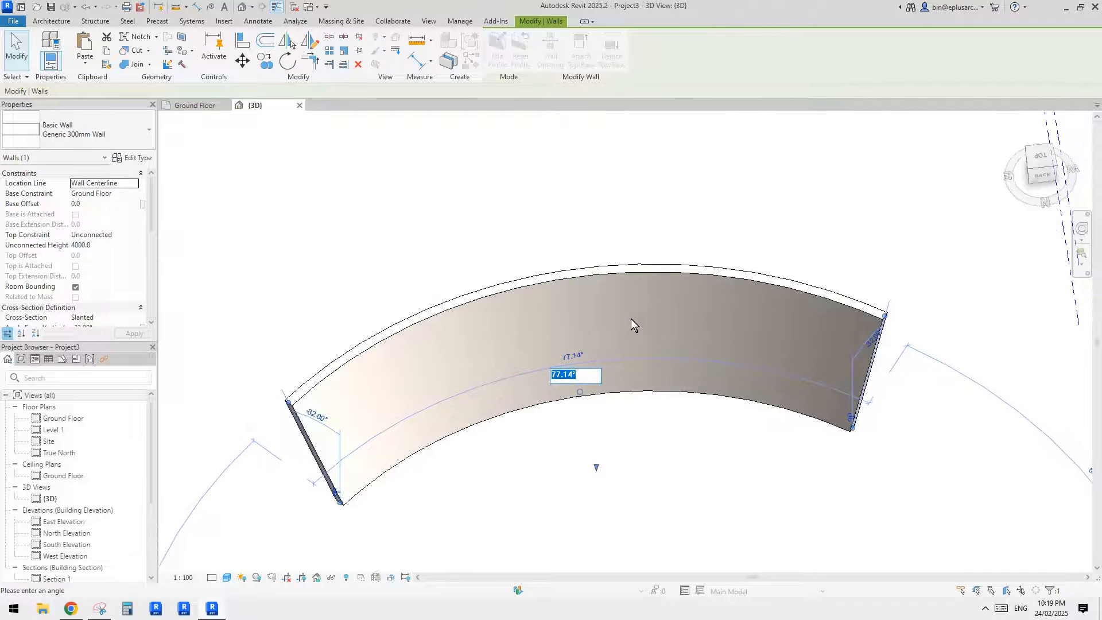
text(30)
key(Return)
shift+middle_drag(665, 398, 204, 294)
click(91, 138)
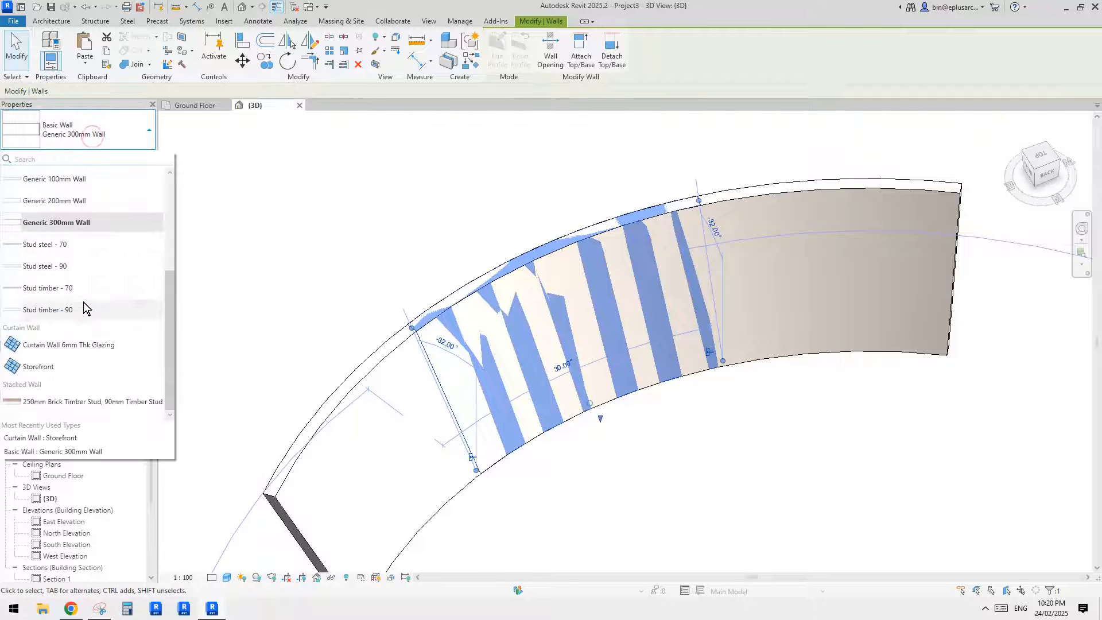
shift+middle_drag(617, 331, 583, 335)
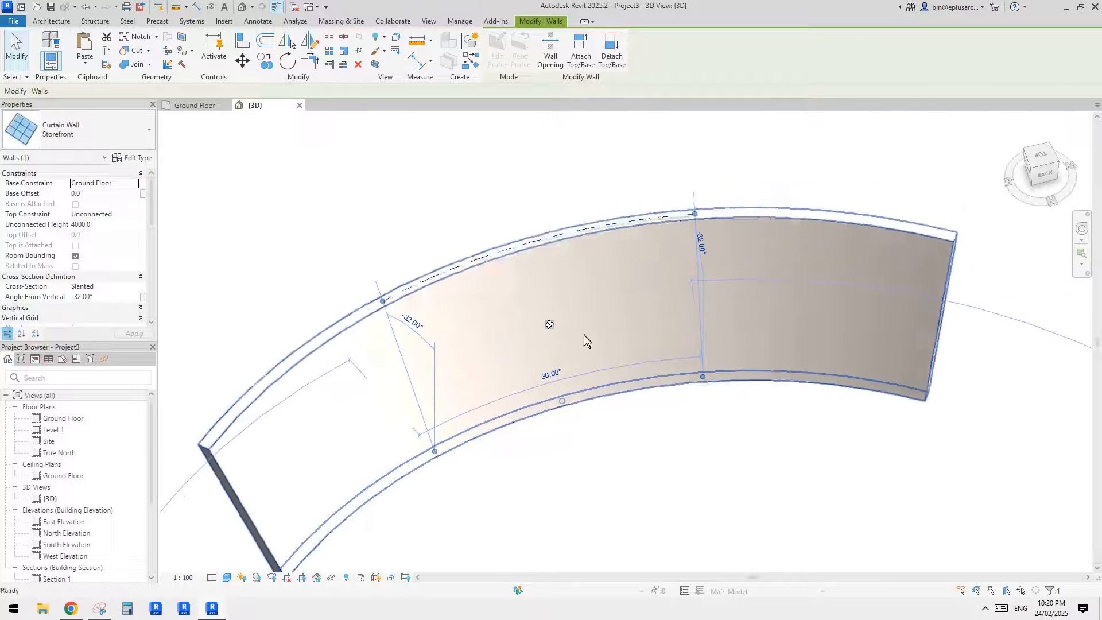
shift+middle_drag(676, 232, 657, 229)
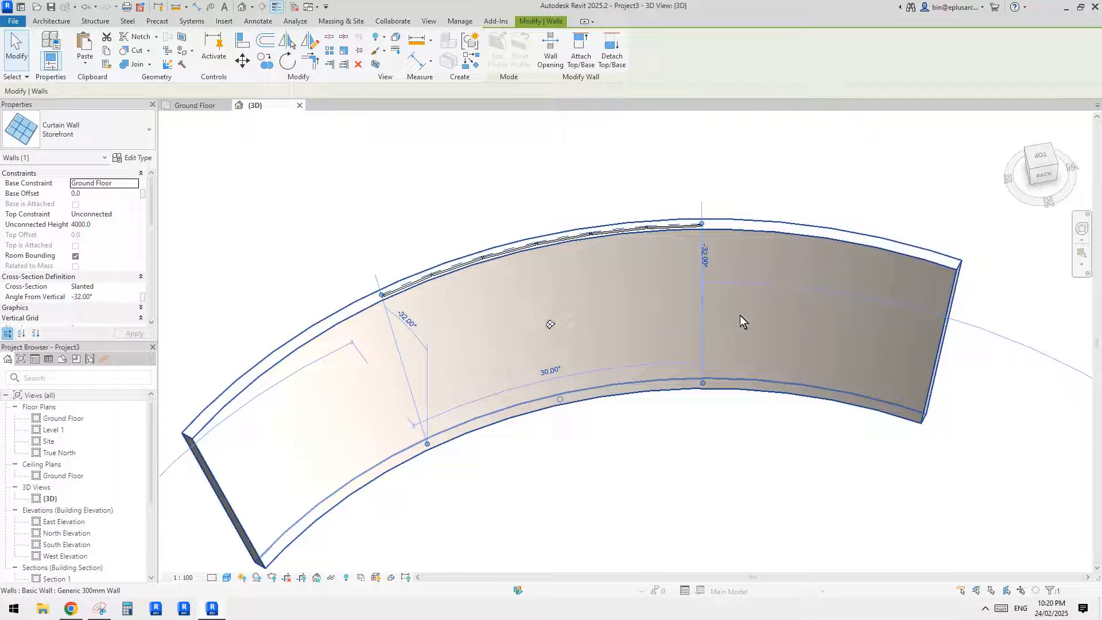
- Set the arc angle of the curved storefront curtain wall to 24°
shift+middle_drag(739, 315, 653, 301)
click(592, 337)
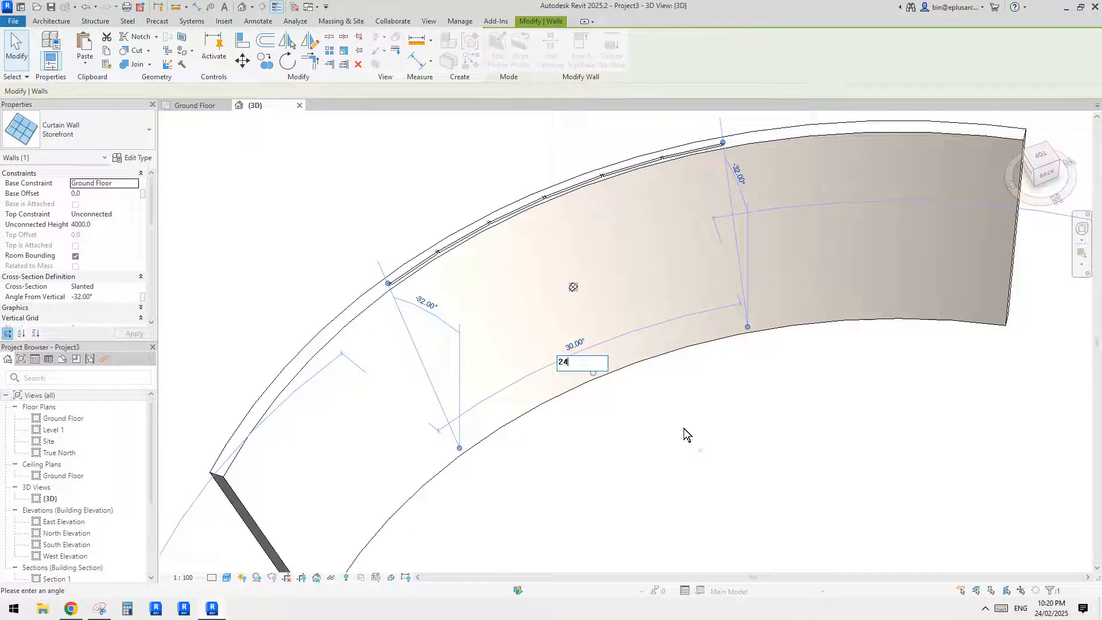
key(Return)
shift+middle_drag(684, 428, 600, 406)
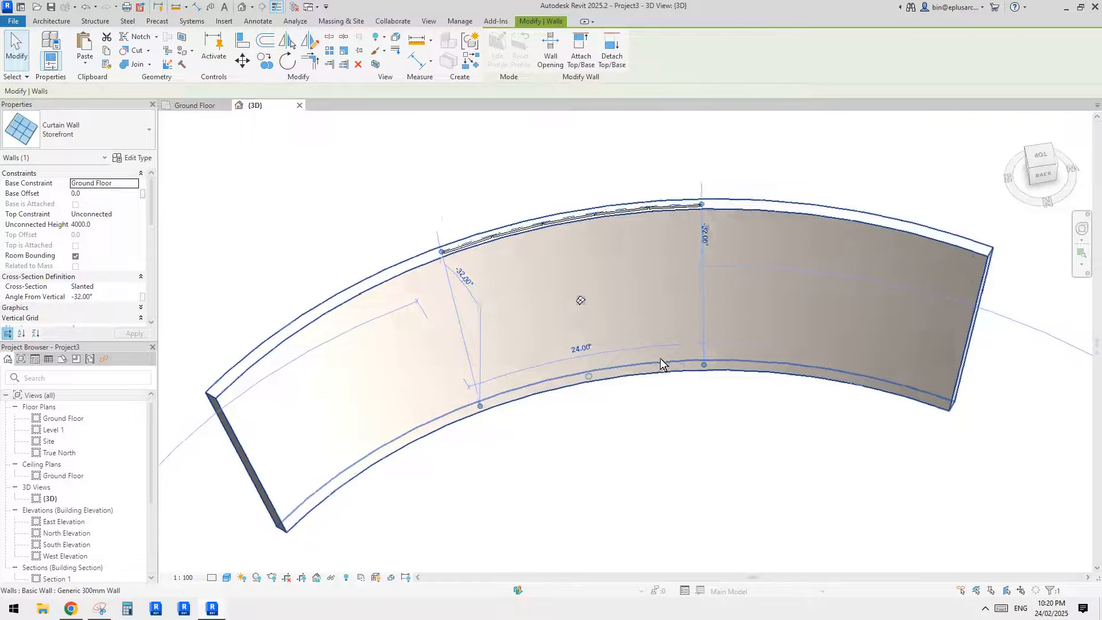
shift+middle_drag(660, 363, 539, 373)
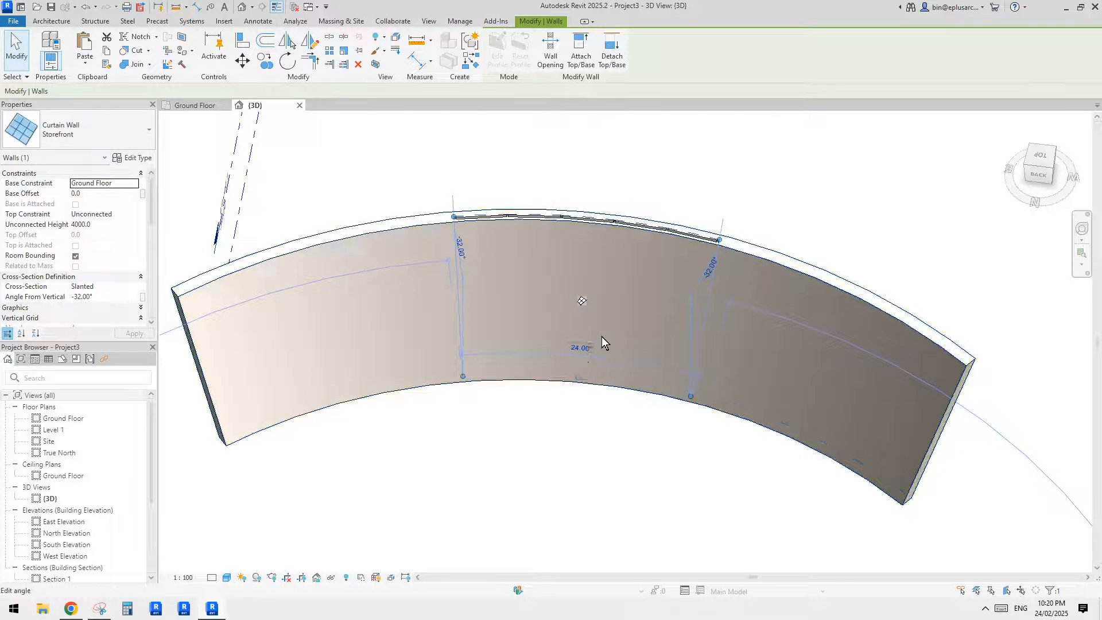
shift+middle_drag(555, 367, 676, 324)
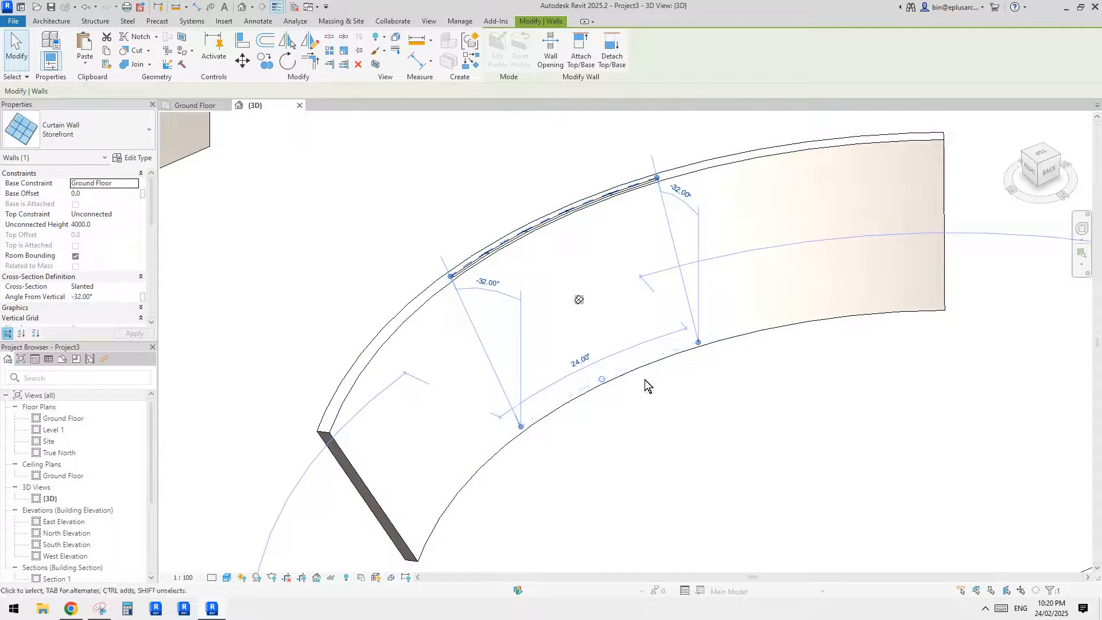
shift+middle_drag(645, 380, 515, 302)
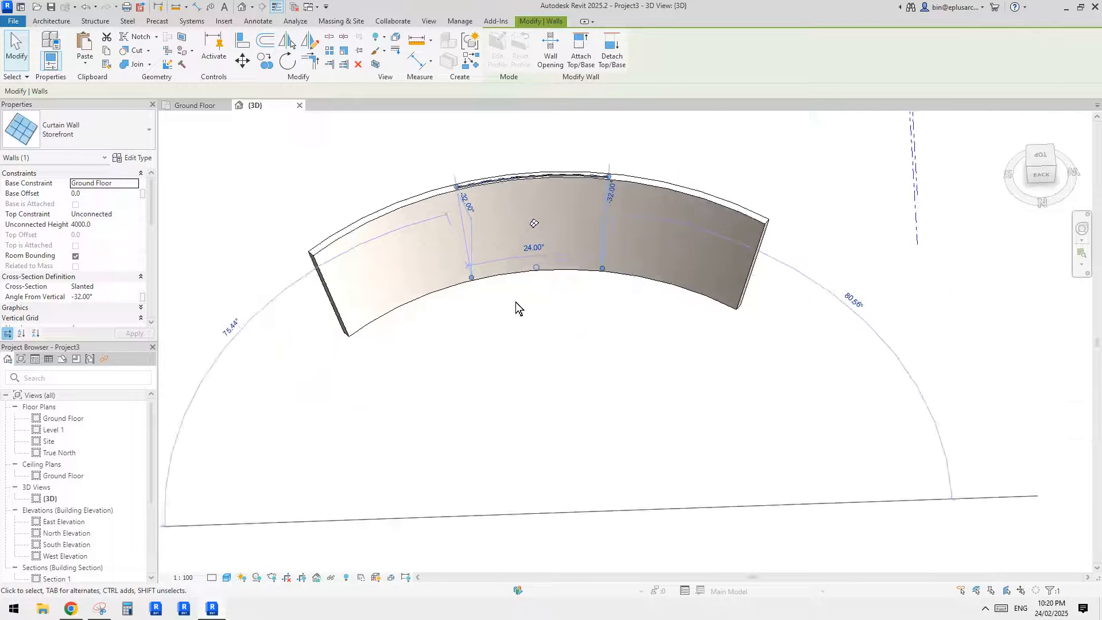
middle_drag(537, 463, 538, 500)
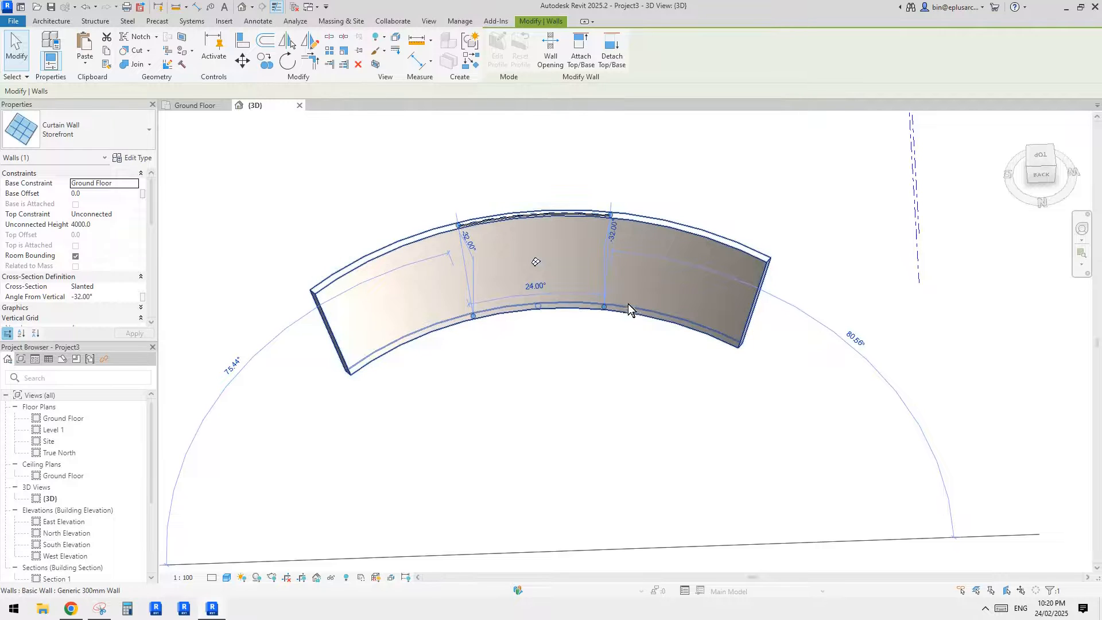
scroll(543, 310, up, 3)
scroll(520, 321, up, 1)
shift+middle_drag(521, 322, 522, 362)
key(c)
key(o)
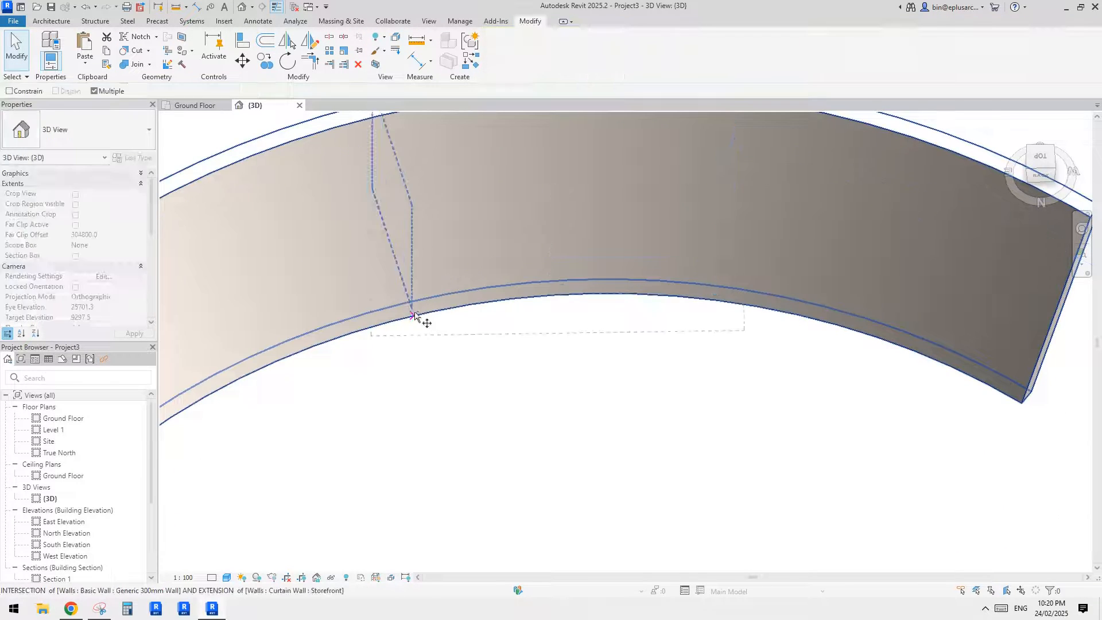
click(411, 309)
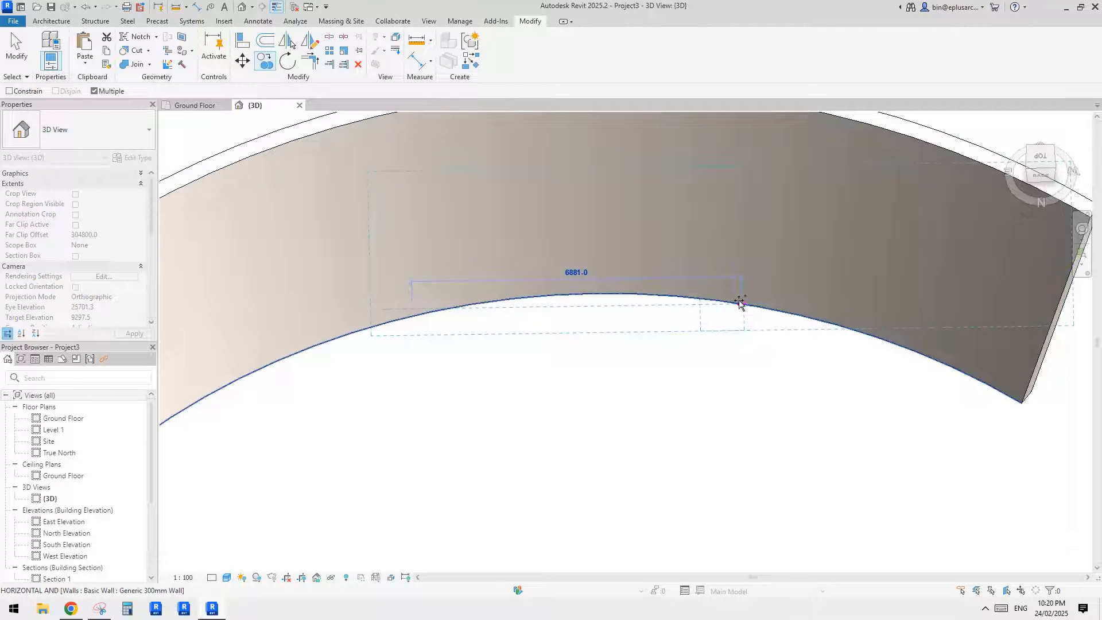
shift+middle_drag(739, 302, 736, 291)
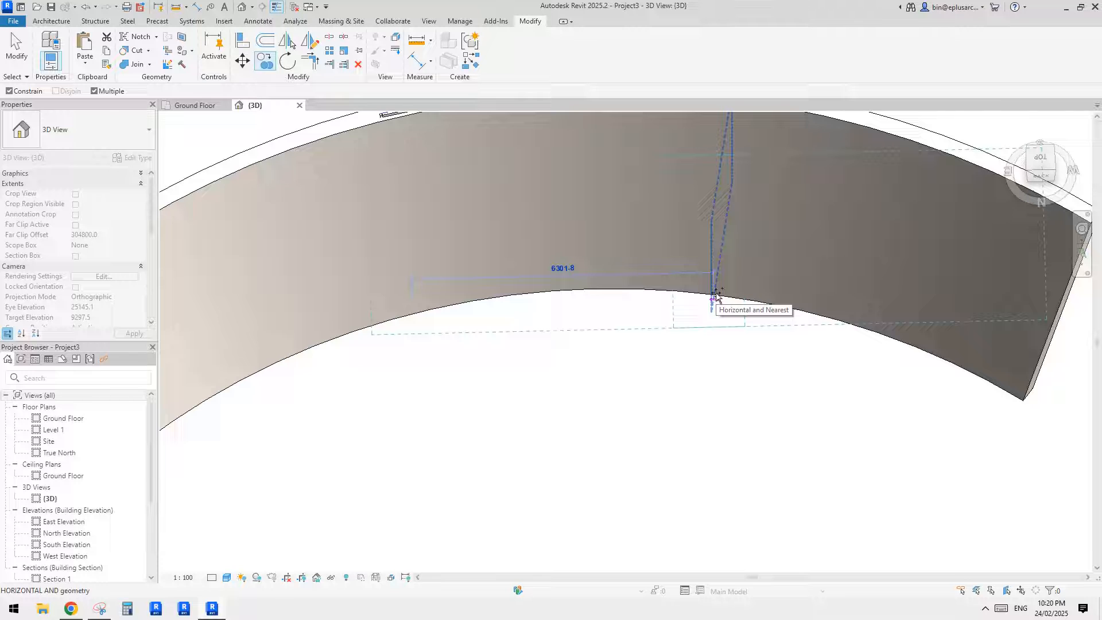
key(Escape)
key(Escape)
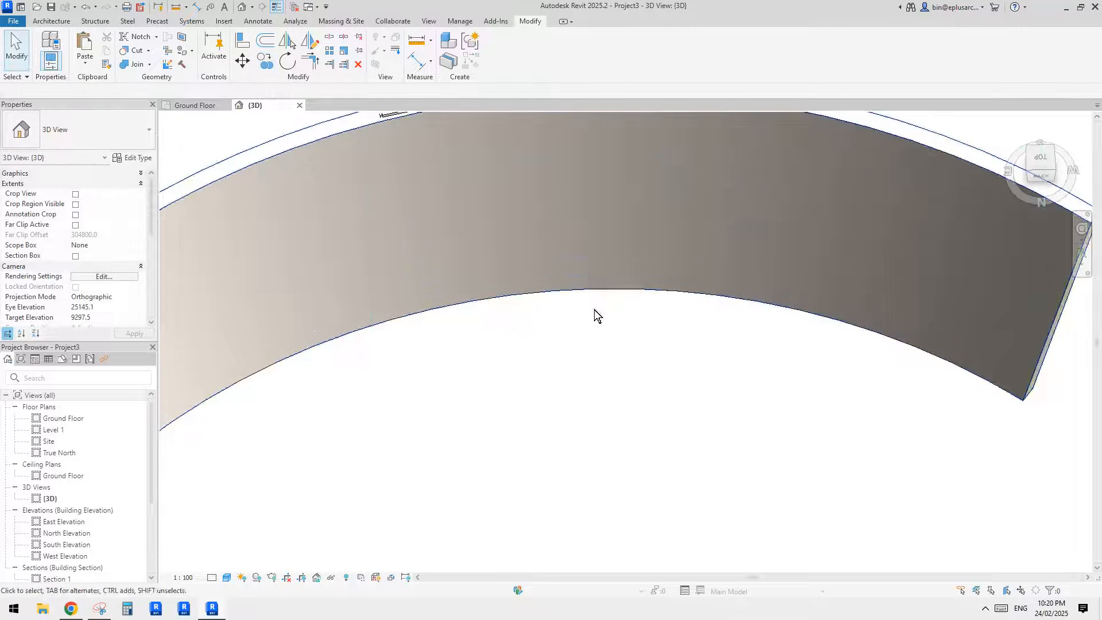
- Select the storefront curtain wall embedded in the curved wall and set its base offset to 1000 mm
shift+middle_drag(594, 308, 619, 328)
click(465, 154)
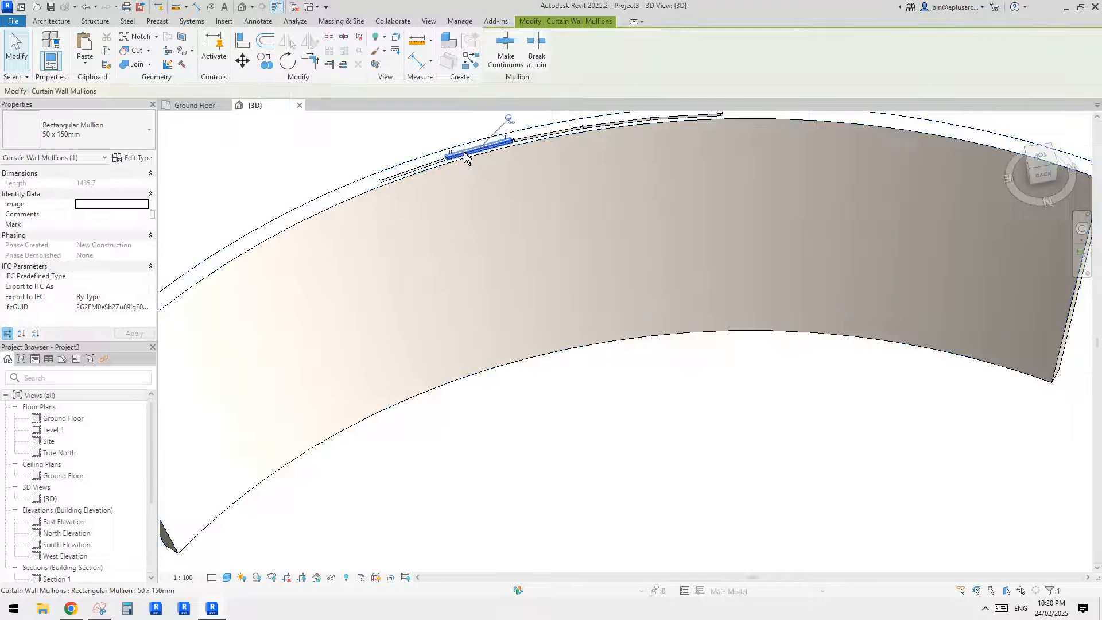
click(466, 153)
middle_drag(583, 230, 557, 254)
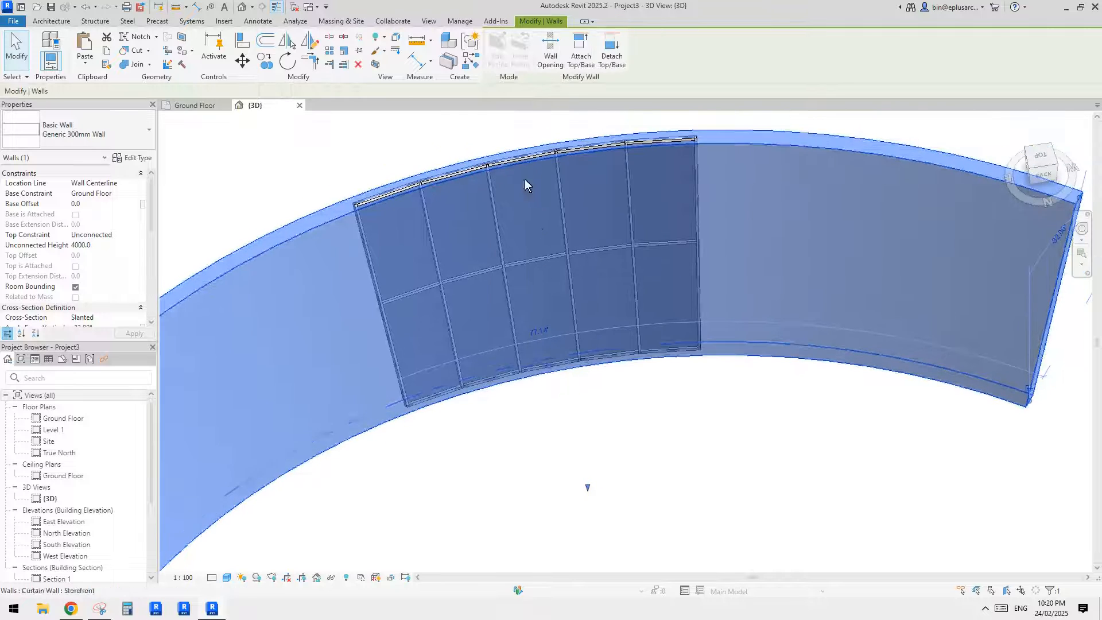
click(512, 165)
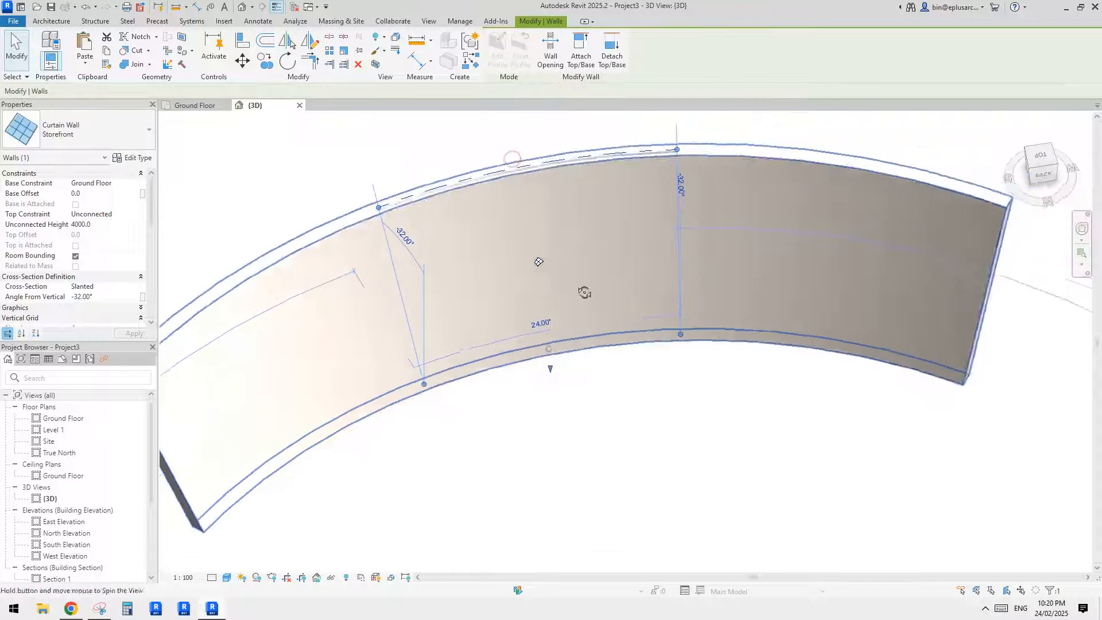
shift+middle_drag(568, 353, 553, 344)
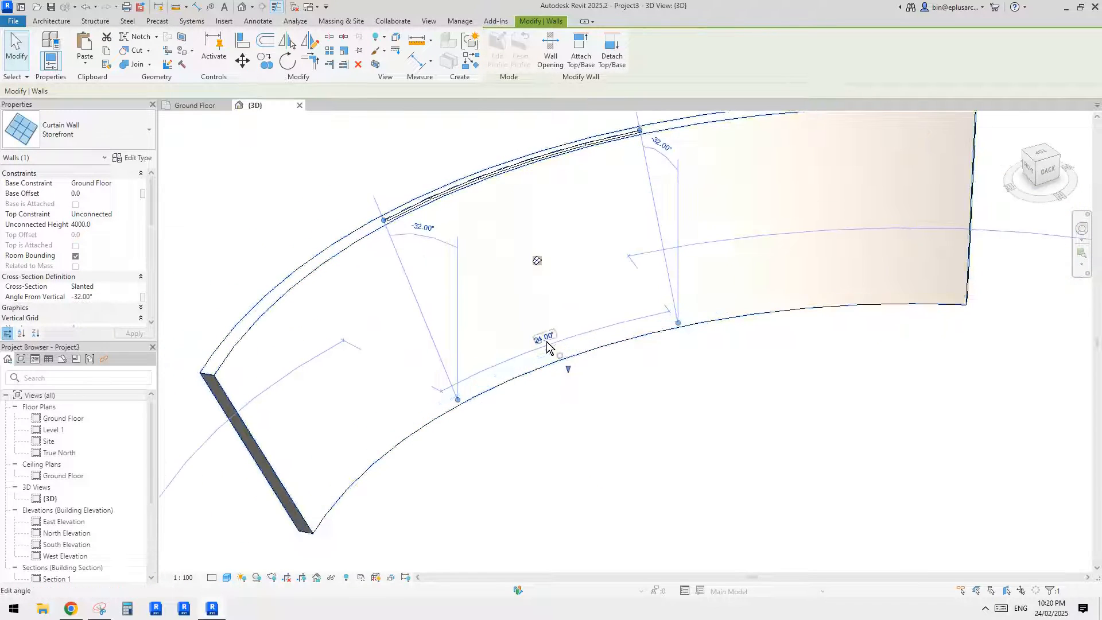
click(98, 195)
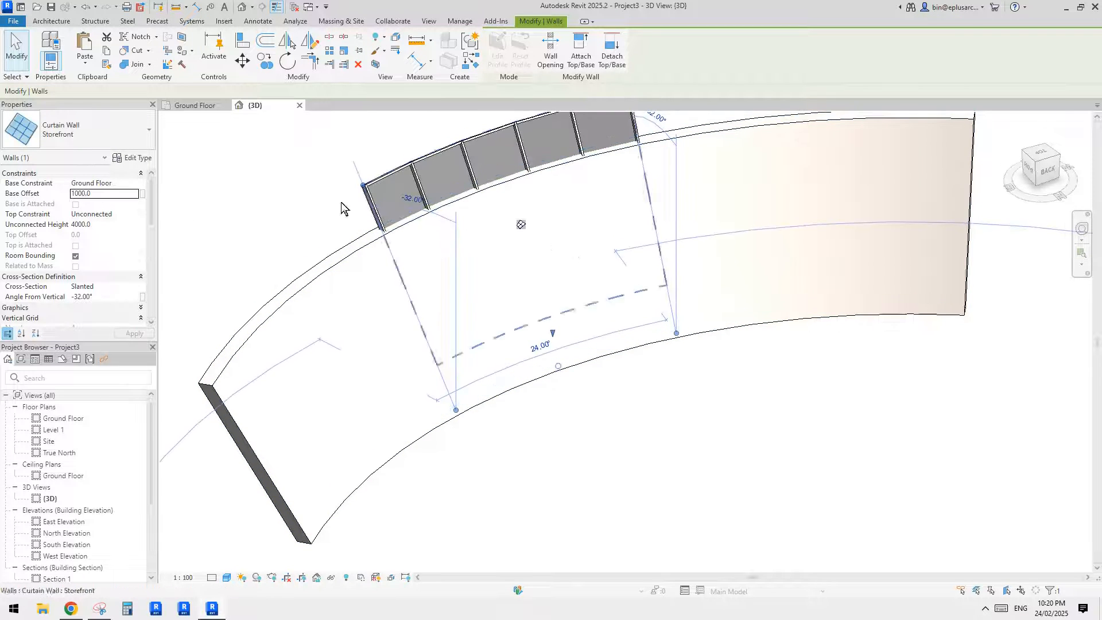
- Set the storefront's unconnected height to 2000 mm and constrain its top to the Ground Floor level with a 3000 mm top offset
click(117, 227)
text(2)
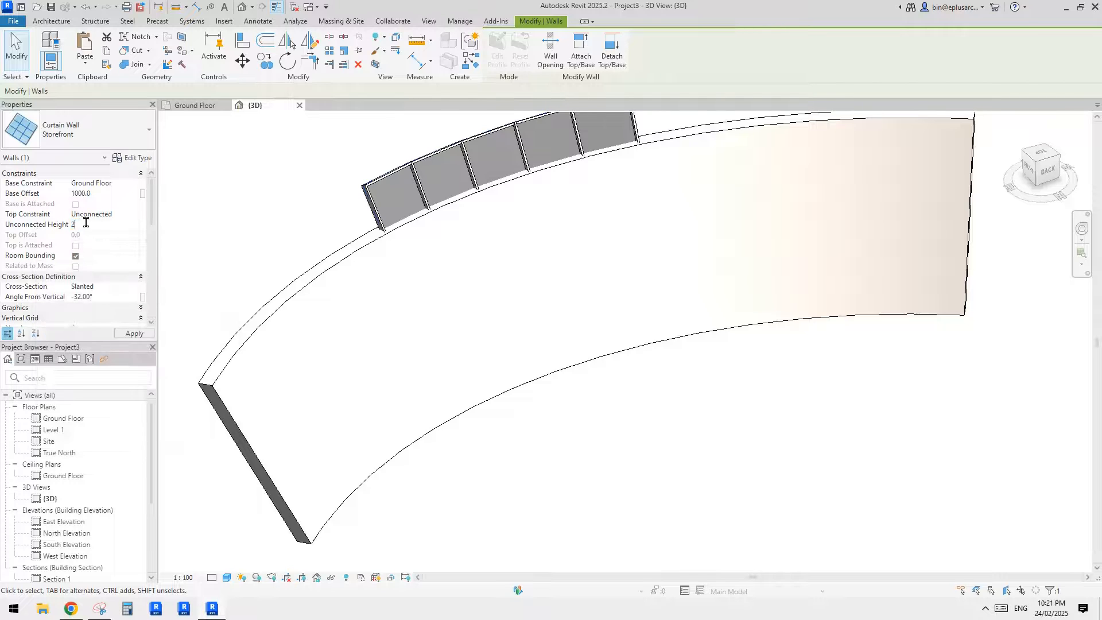
click(133, 213)
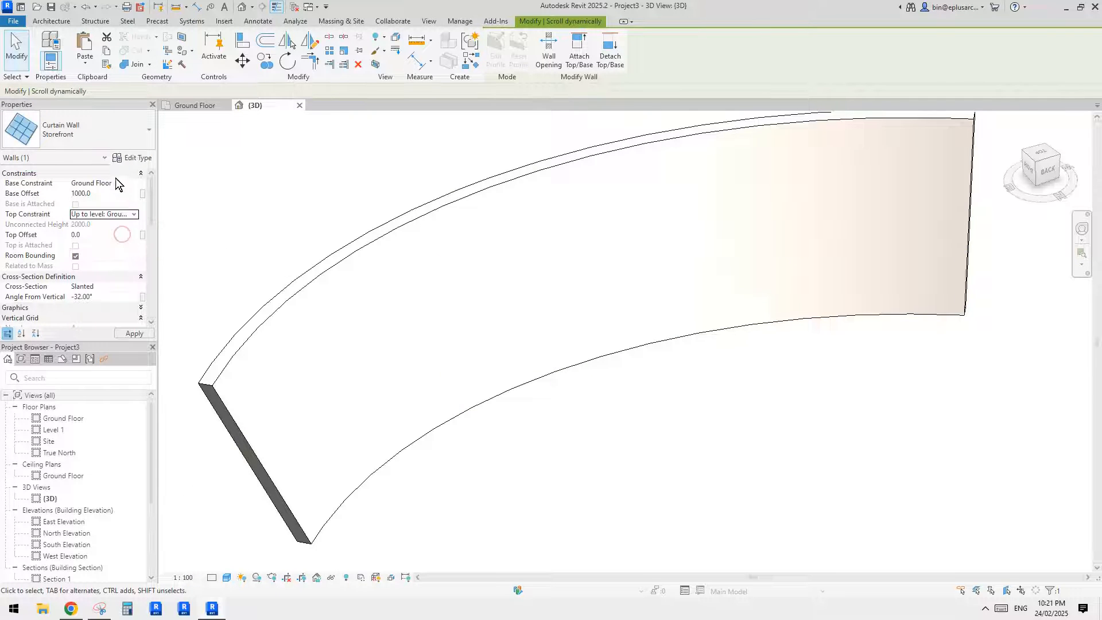
click(105, 236)
text(3000)
key(Return)
shift+middle_drag(564, 236, 602, 237)
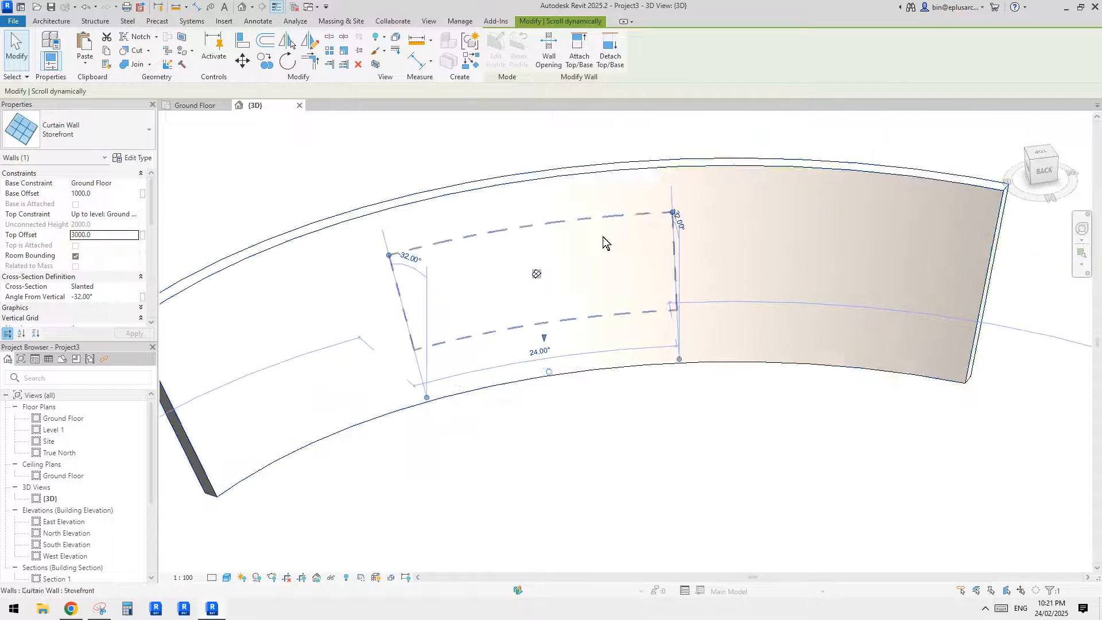
key(Escape)
- Examine how the storefront window sits in the curved slanted wall by selecting both from several viewing angles
scroll(600, 259, down, 1)
shift+middle_drag(595, 295, 487, 285)
click(616, 253)
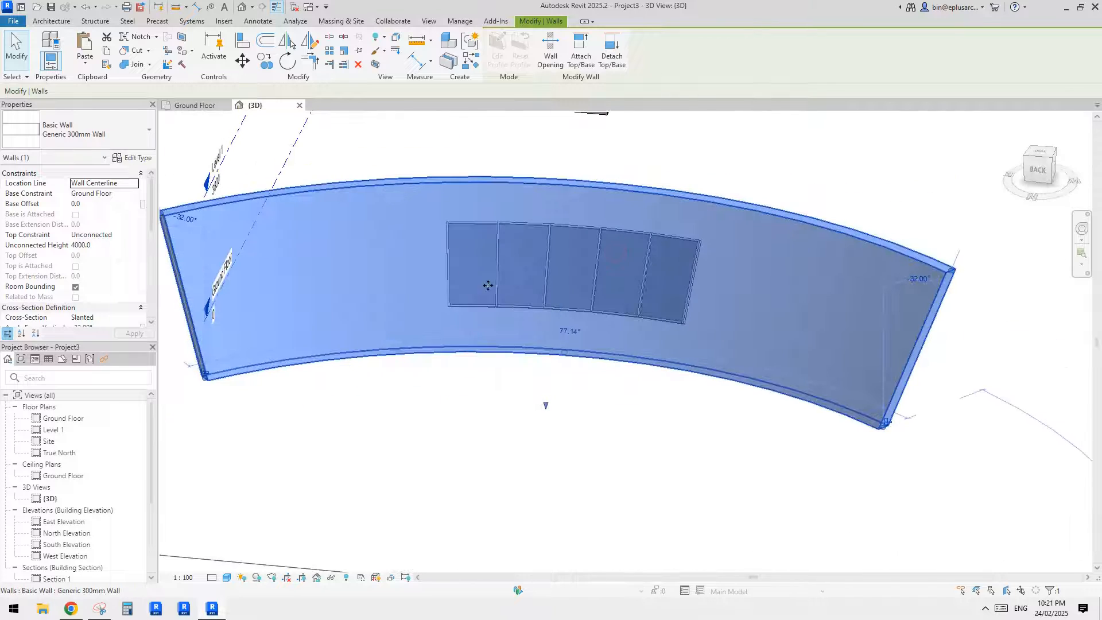
shift+middle_drag(764, 288, 512, 292)
key(Escape)
drag(317, 150, 750, 398)
shift+middle_drag(749, 398, 536, 334)
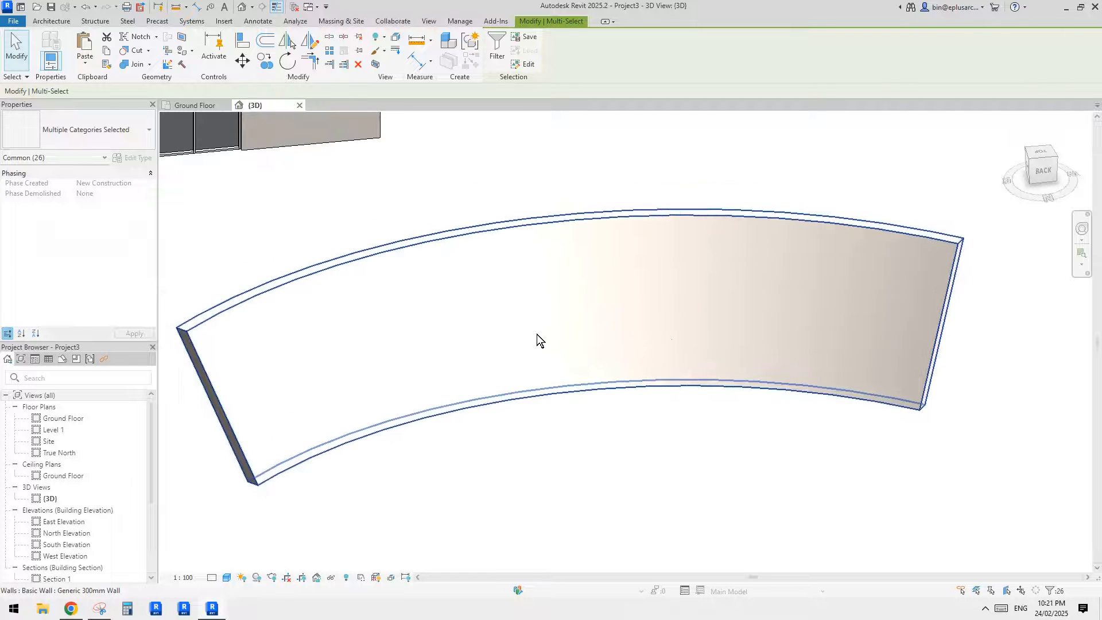
key(Escape)
drag(350, 191, 750, 415)
shift+middle_drag(668, 386, 614, 417)
key(Escape)
click(539, 304)
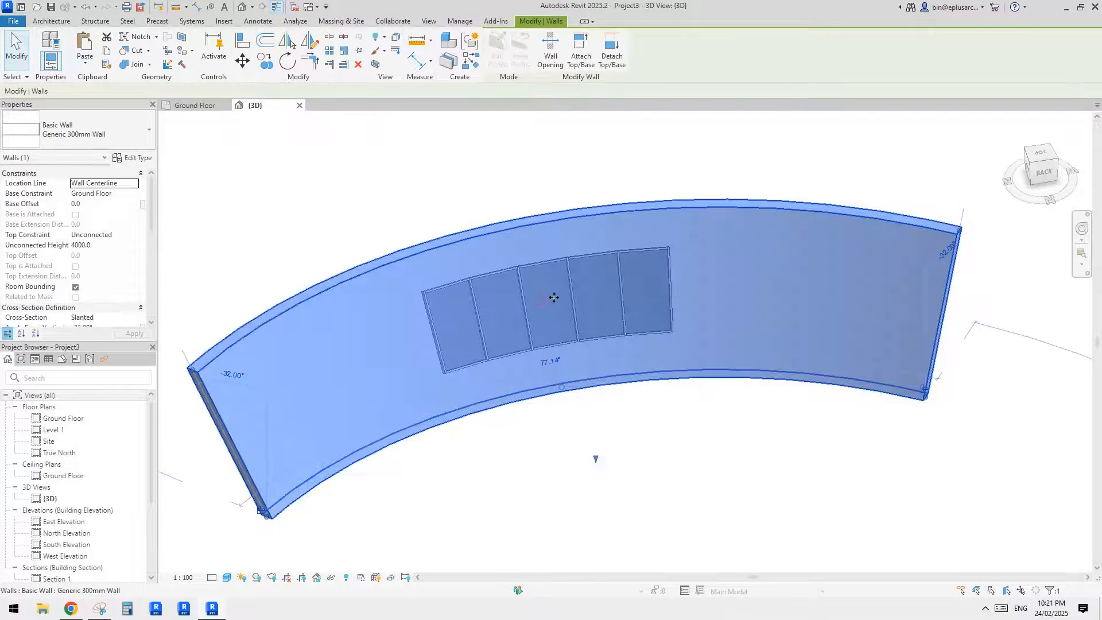
- Cut a rectangular wall opening around the storefront in the curved wall, about 31° wide with offsets of about 603 and 3181 mm
key(Escape)
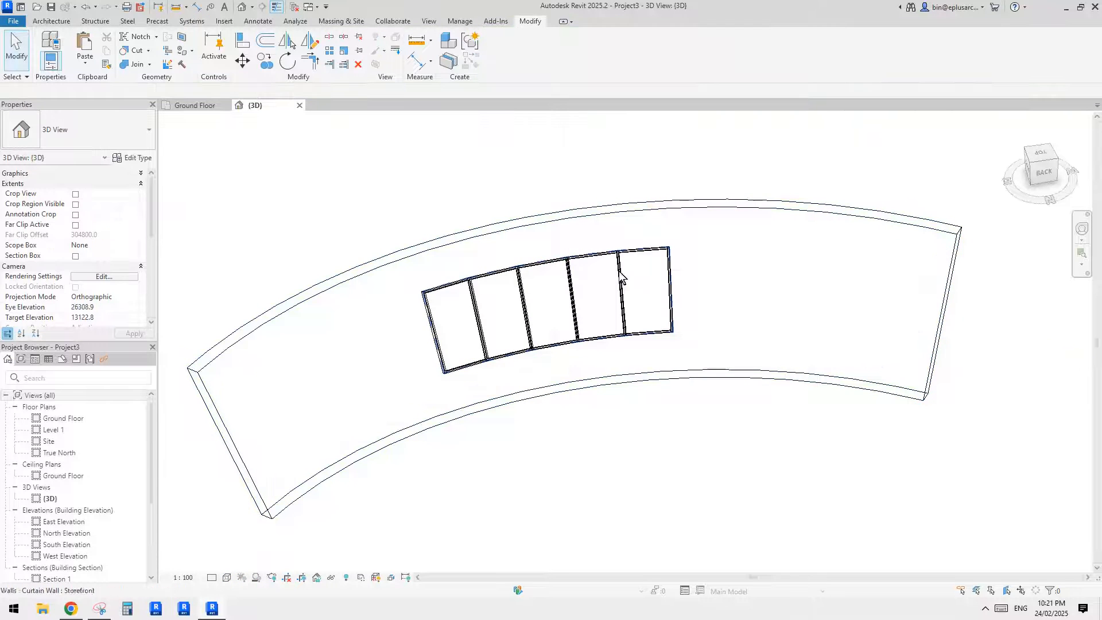
middle_drag(650, 331, 647, 335)
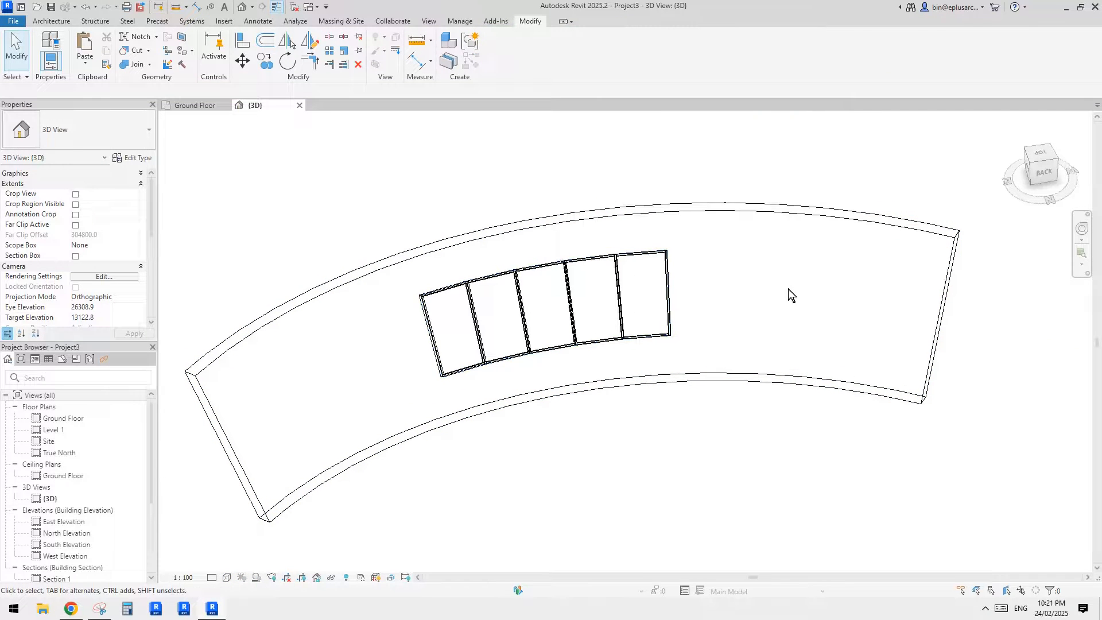
click(769, 218)
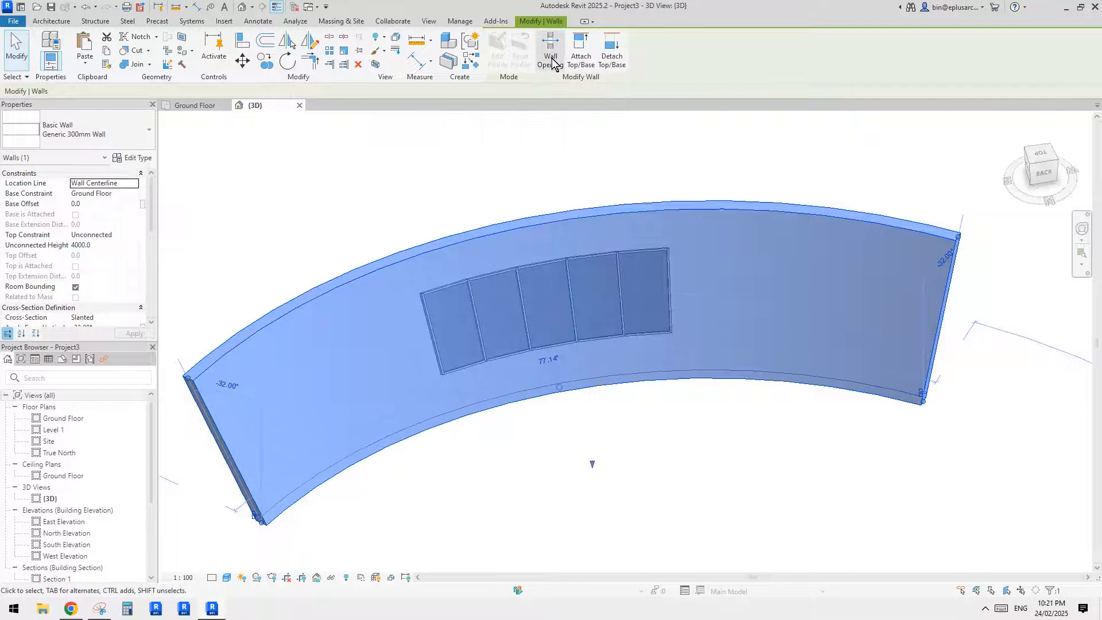
click(603, 152)
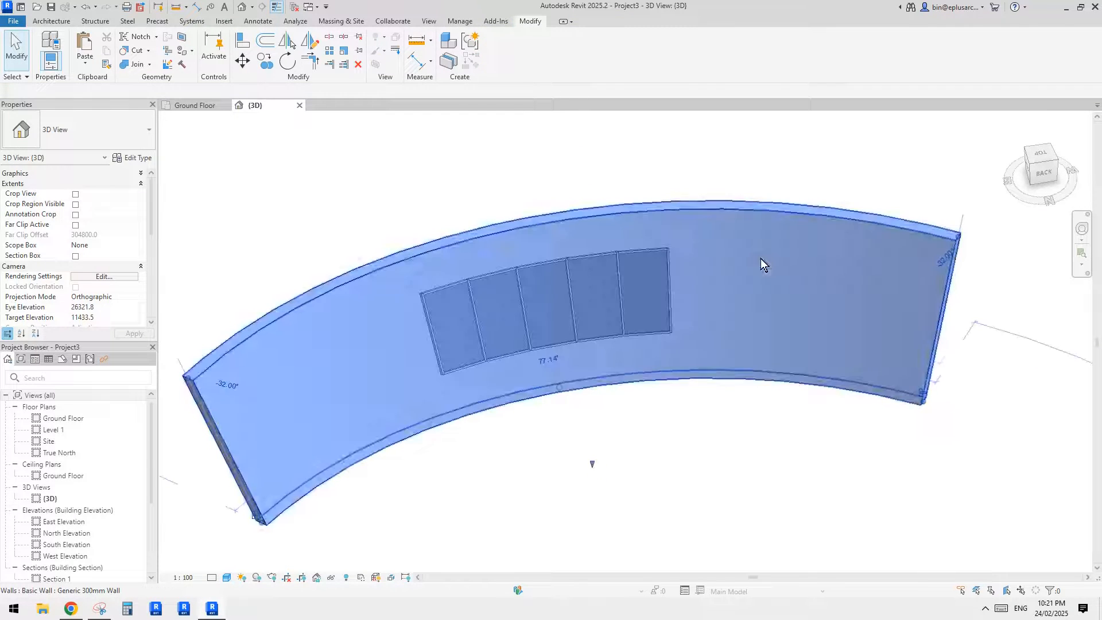
click(760, 258)
click(616, 129)
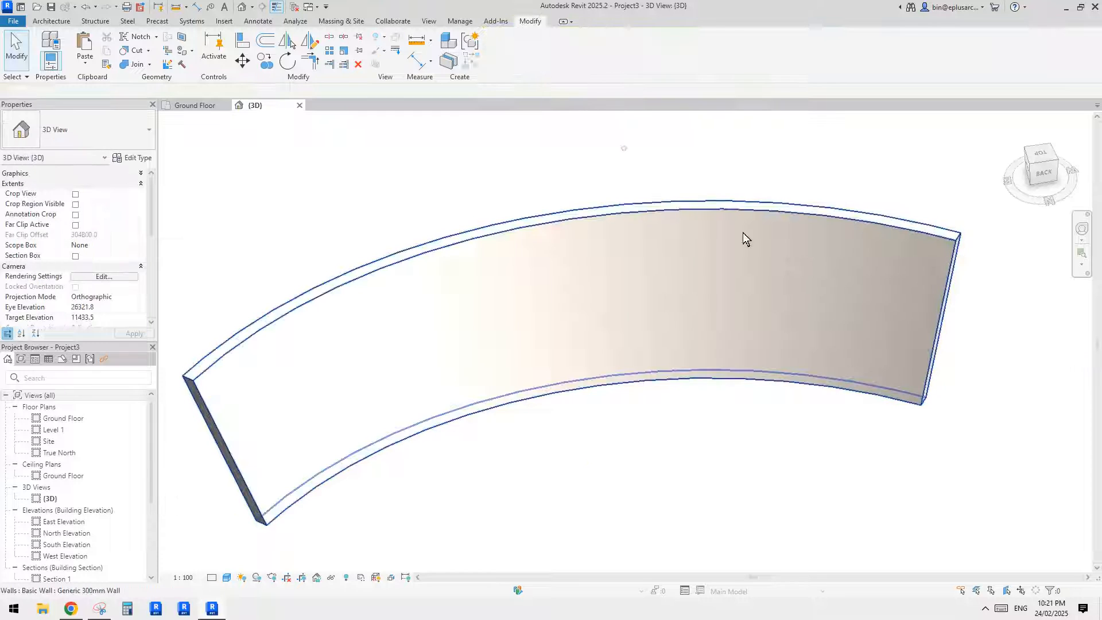
click(802, 266)
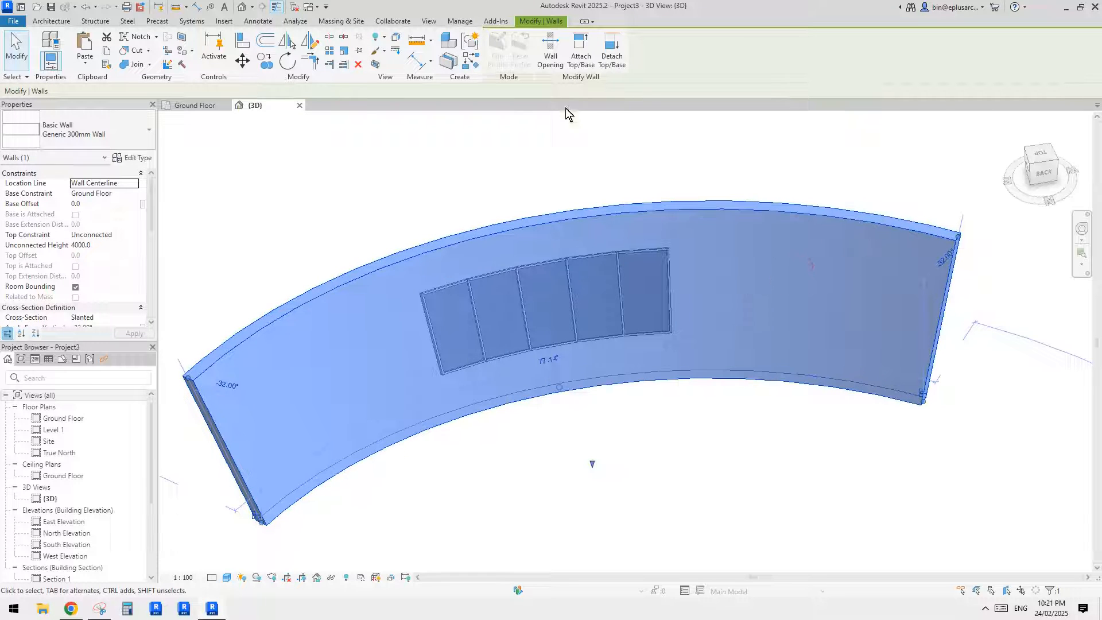
click(548, 57)
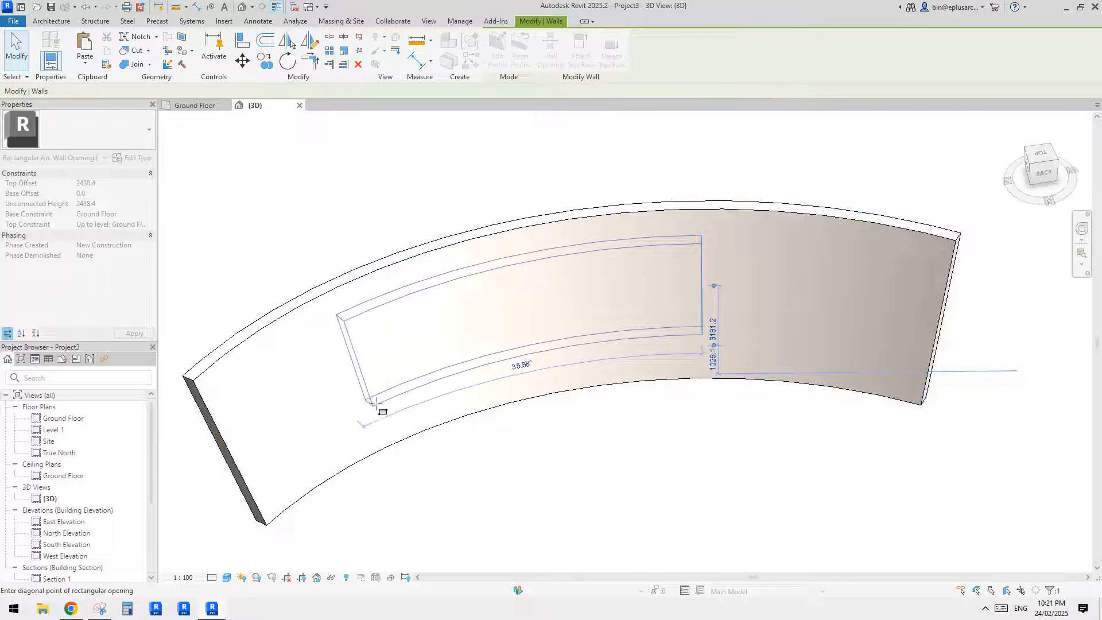
click(409, 406)
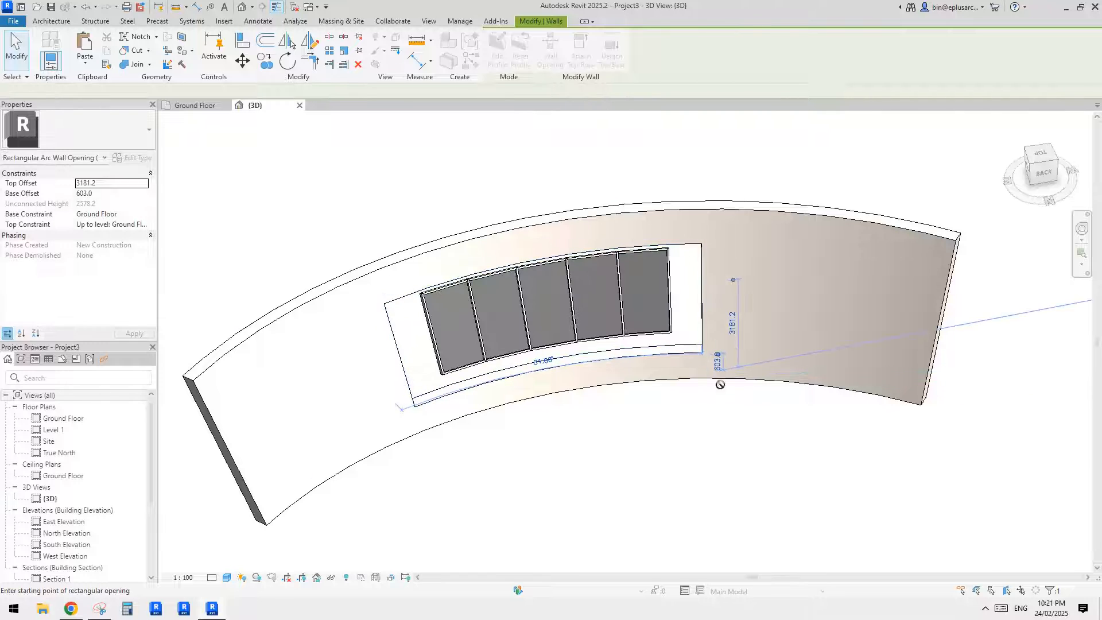
scroll(719, 384, up, 2)
key(Escape)
key(Escape)
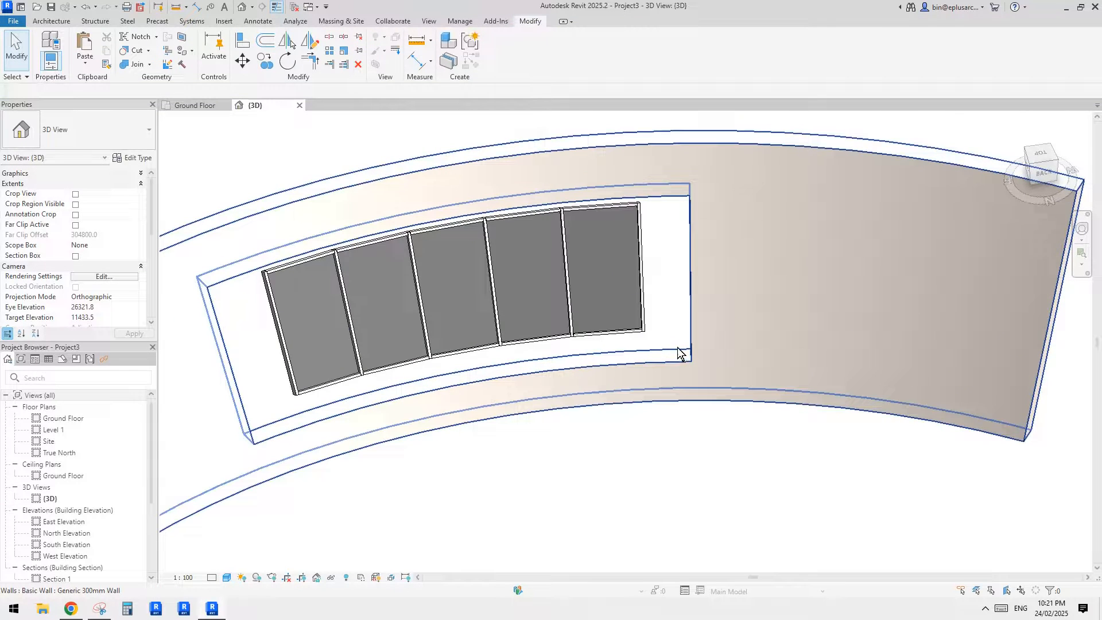
- Set the rectangular wall opening's base offset to 1000 mm and its top offset to 3000 mm
click(690, 352)
shift+middle_drag(690, 352, 735, 305)
key(Escape)
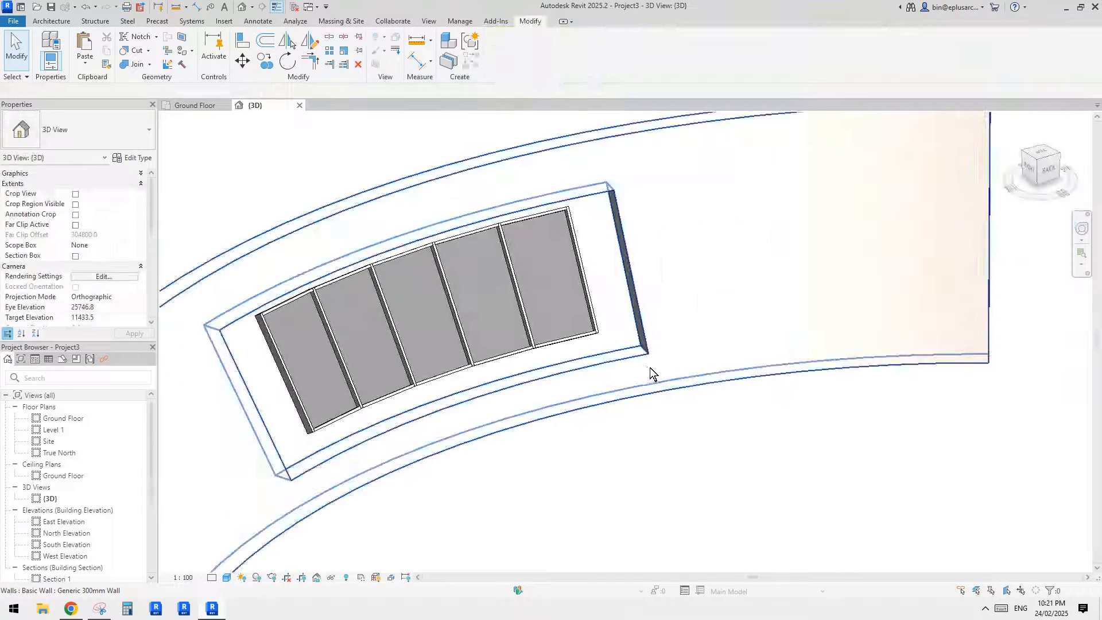
click(640, 357)
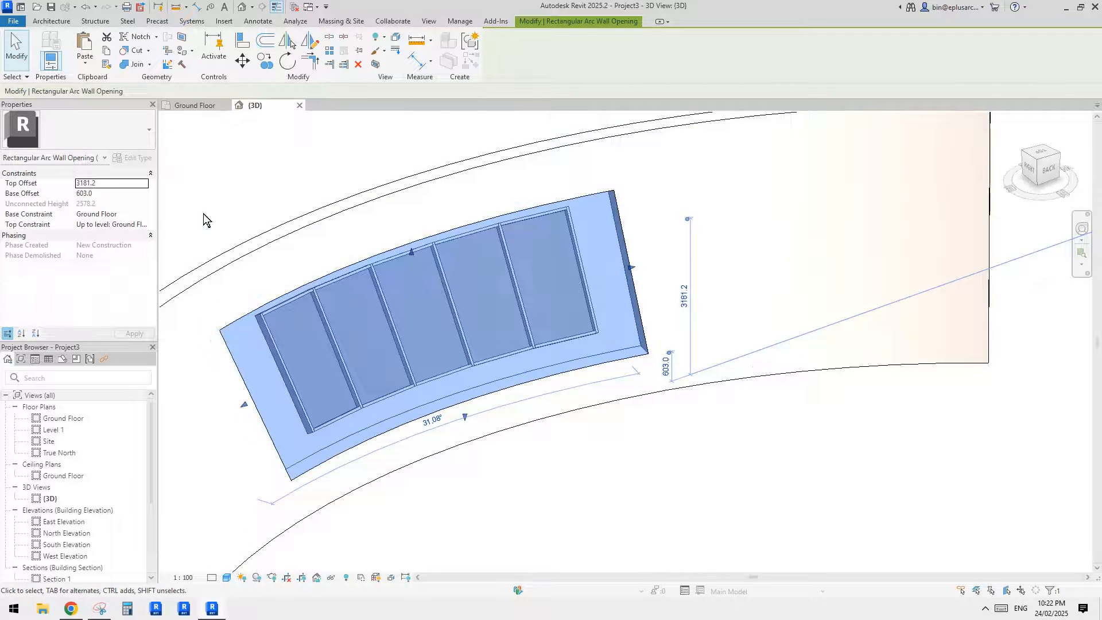
click(108, 195)
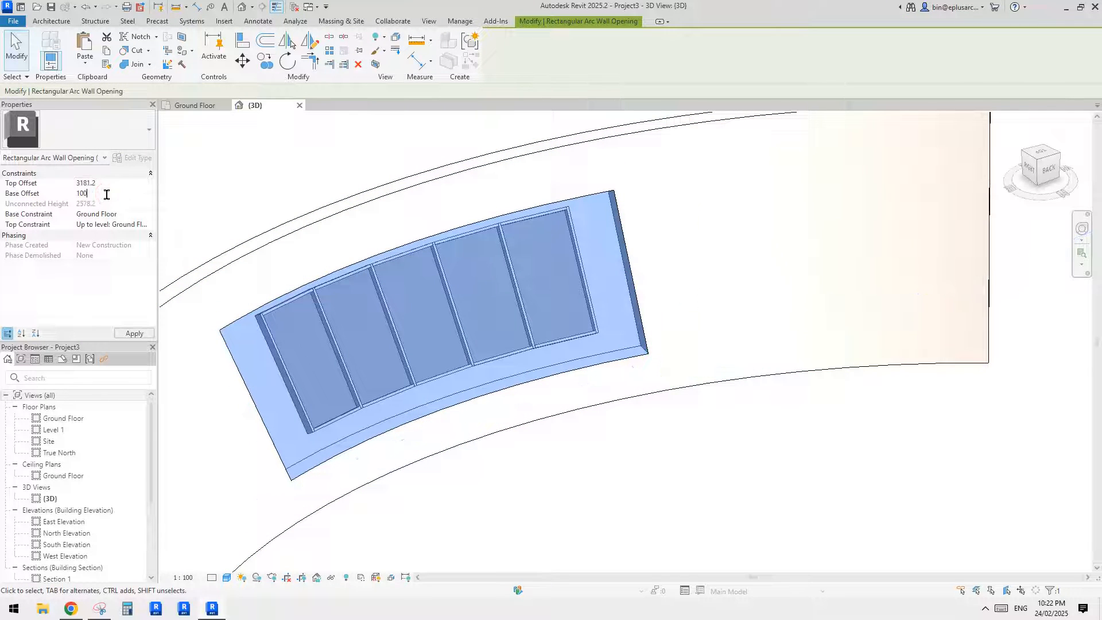
text(1000)
click(115, 184)
text(3000.0)
shift+middle_drag(666, 232, 525, 264)
middle_drag(431, 349, 525, 303)
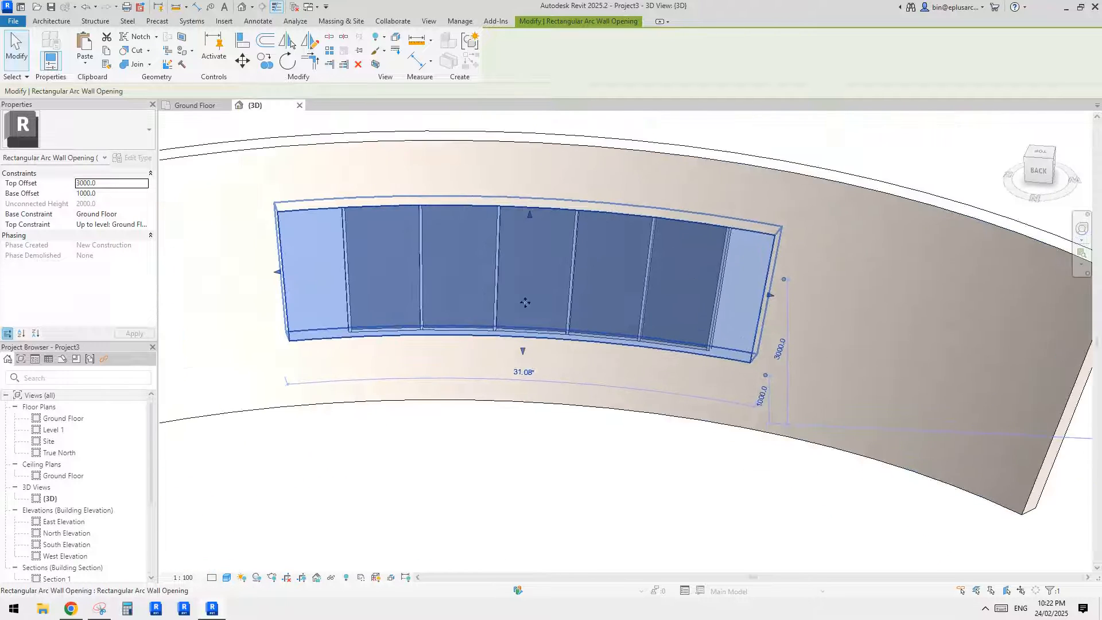
- Move one end edge of the wall opening flush with the storefront's end, giving an arc of about 28°
scroll(782, 282, up, 4)
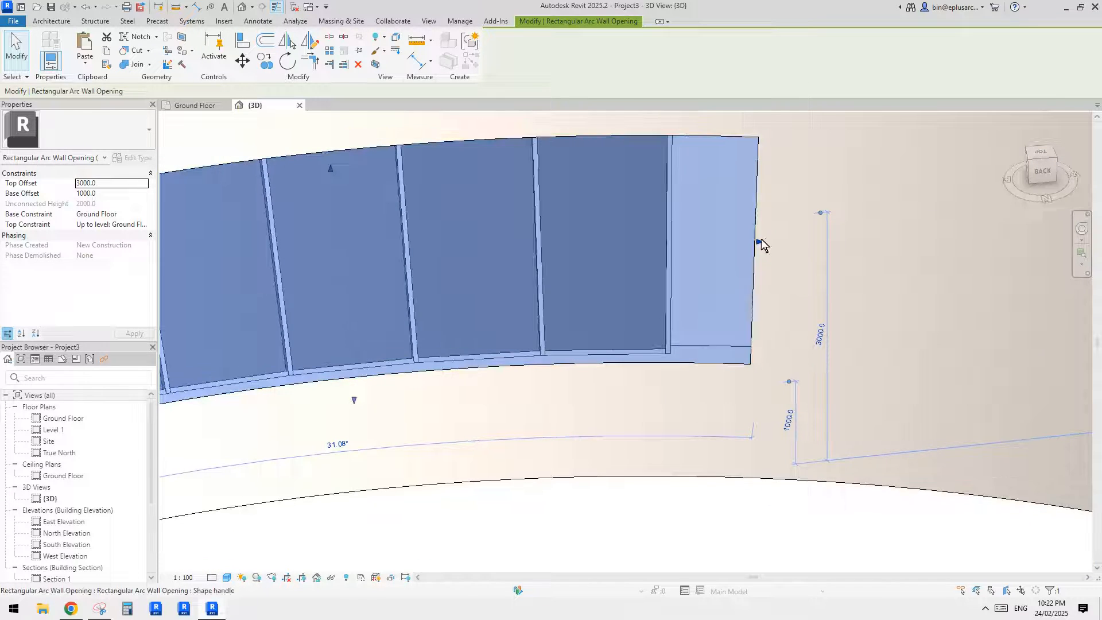
drag(760, 244, 672, 241)
scroll(671, 240, up, 2)
scroll(660, 244, down, 8)
shift+middle_drag(427, 272, 632, 276)
scroll(880, 255, up, 3)
middle_drag(927, 243, 580, 309)
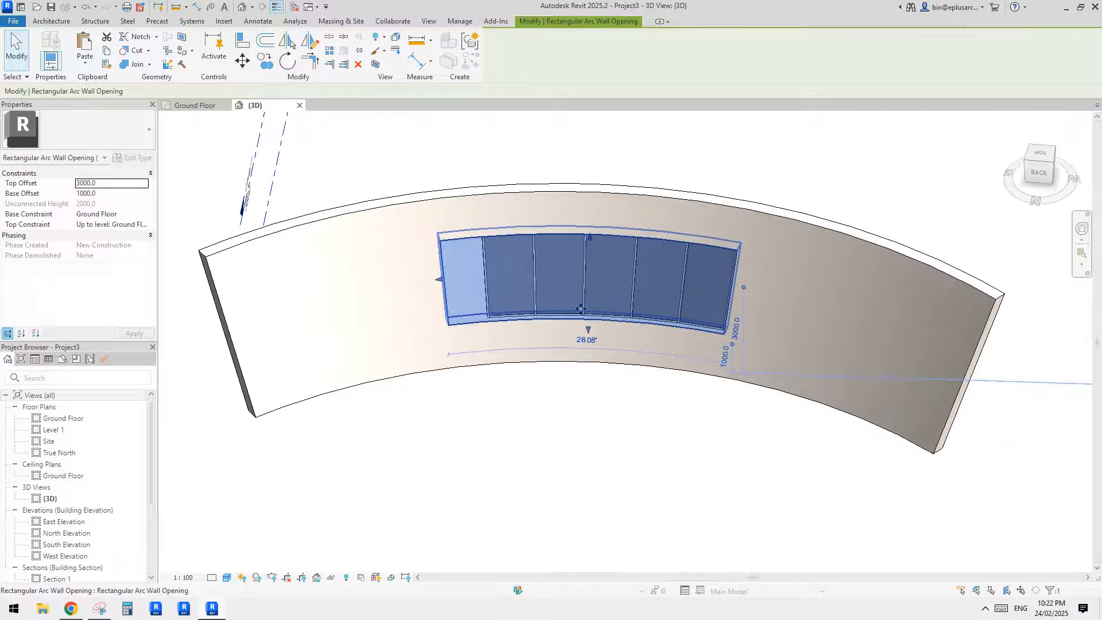
- Set the arc angle of the rectangular wall opening to 24°
click(534, 281)
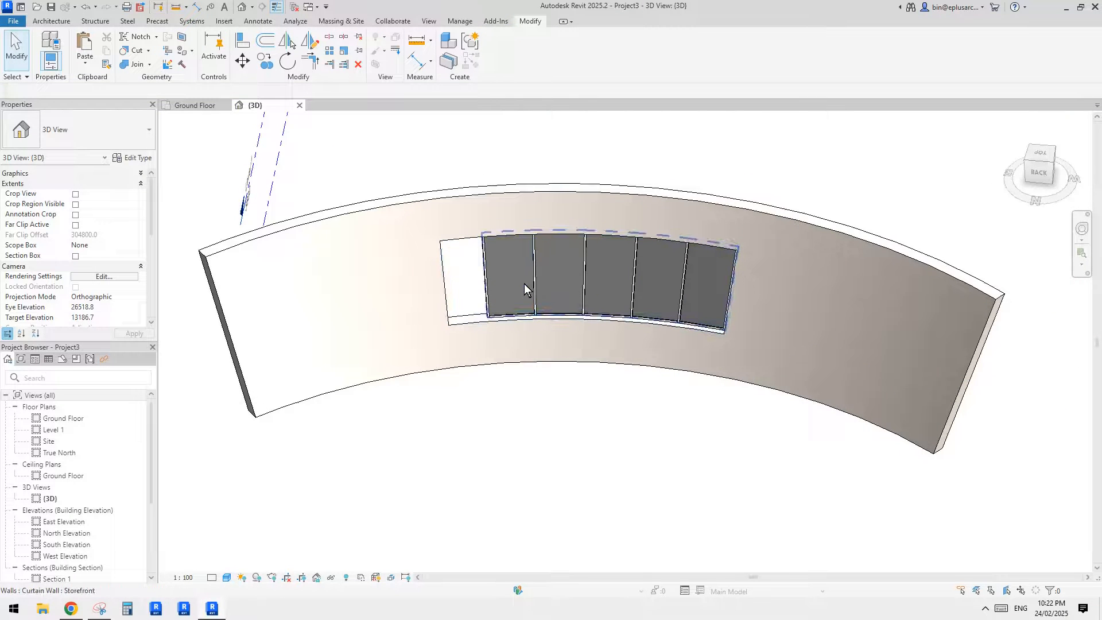
click(619, 326)
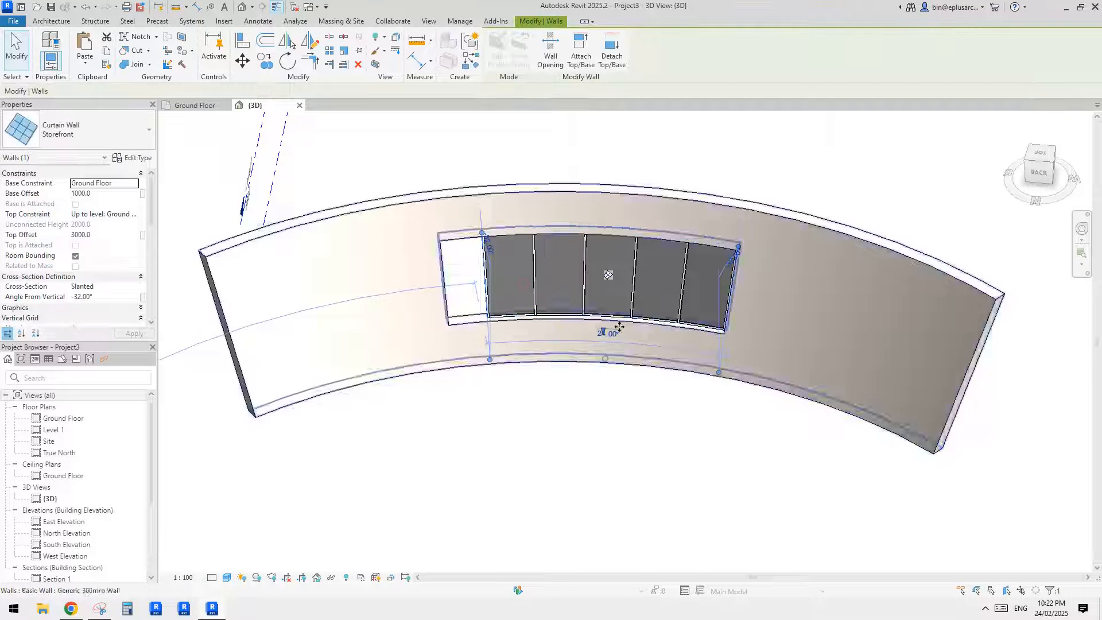
click(465, 318)
click(577, 333)
text(24)
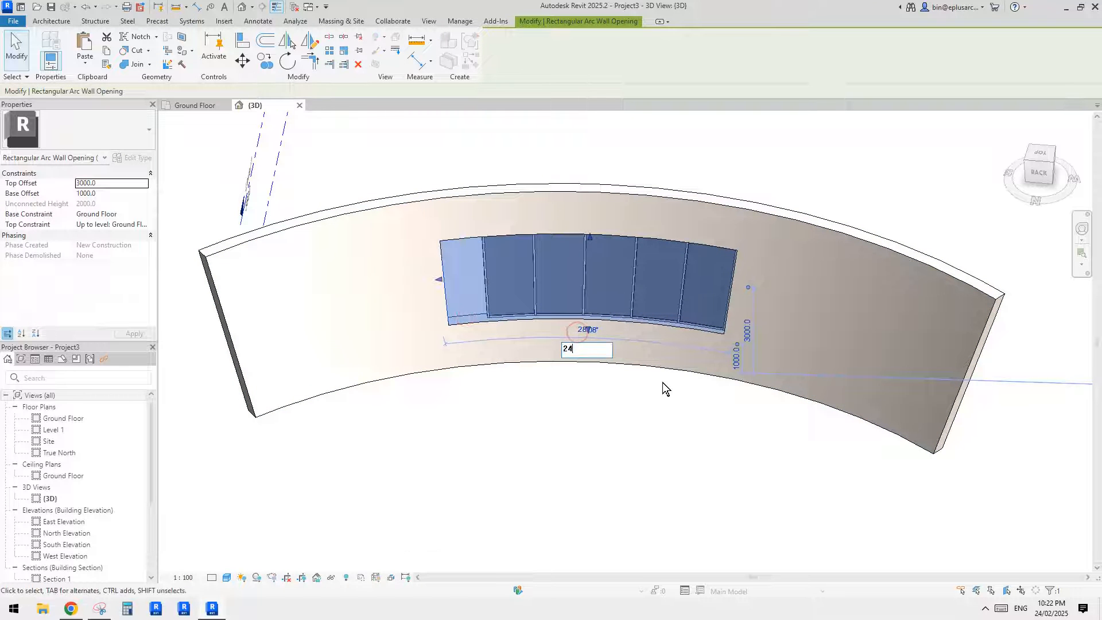
key(Return)
shift+middle_drag(662, 382, 703, 330)
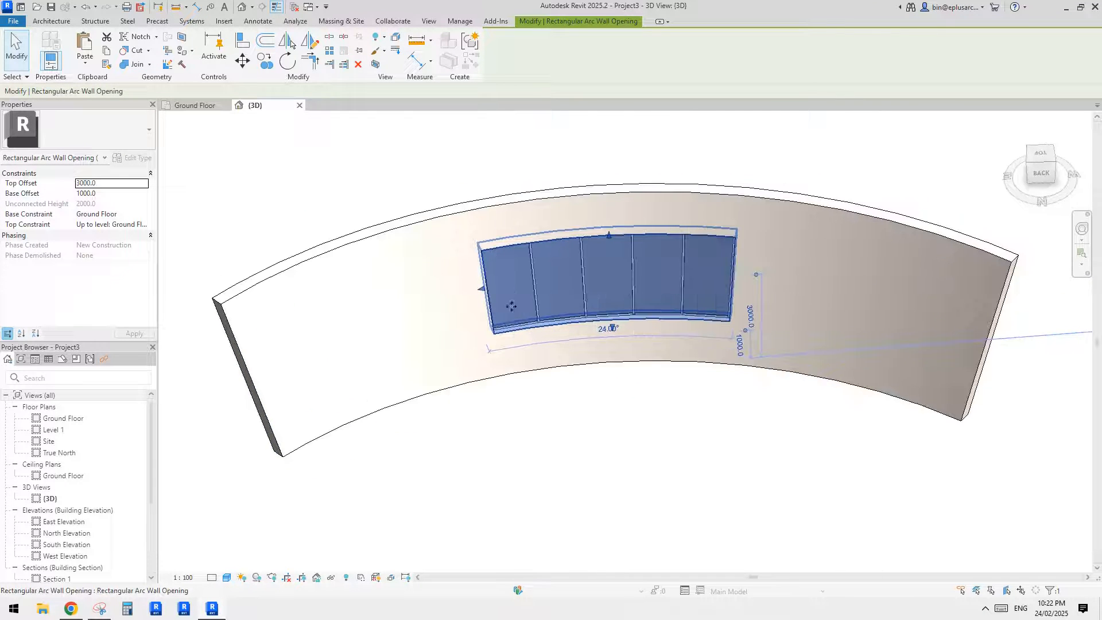
- Examine how the wall opening's edges line up with the storefront panels from several viewing angles
shift+middle_drag(513, 295, 483, 285)
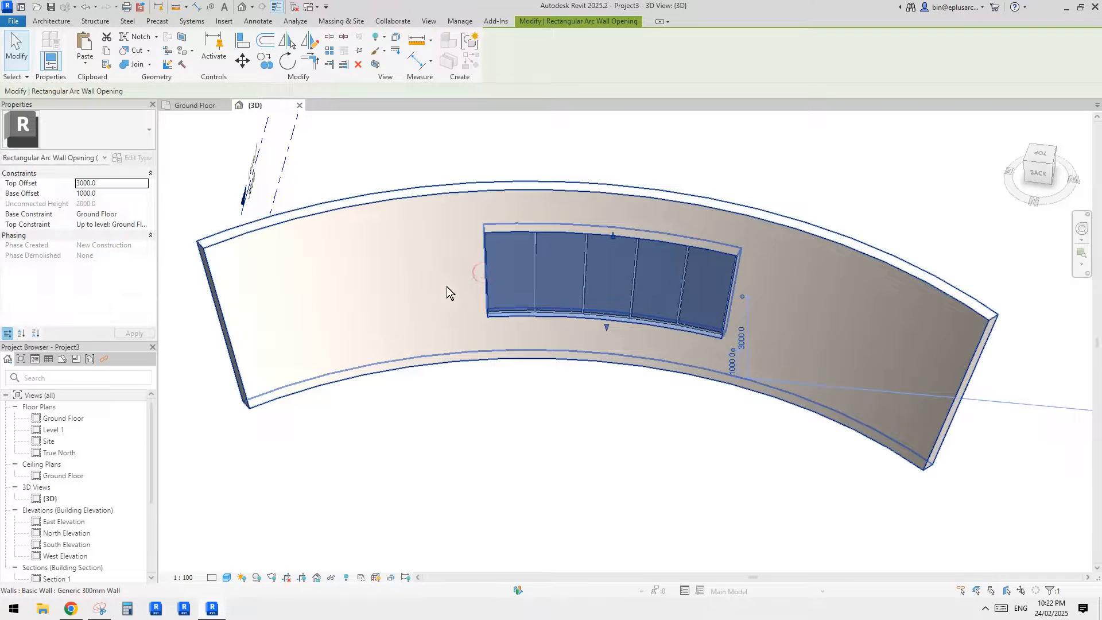
key(Escape)
click(576, 319)
shift+middle_drag(577, 321, 691, 247)
scroll(735, 227, up, 2)
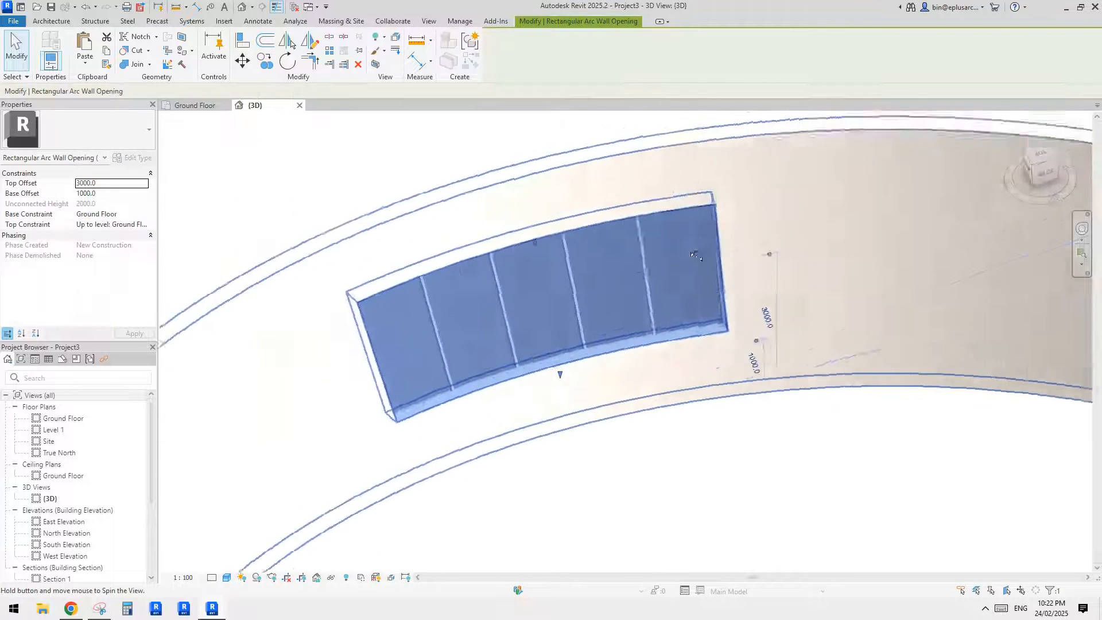
shift+middle_drag(740, 282, 730, 268)
scroll(734, 303, up, 1)
shift+middle_drag(747, 323, 747, 283)
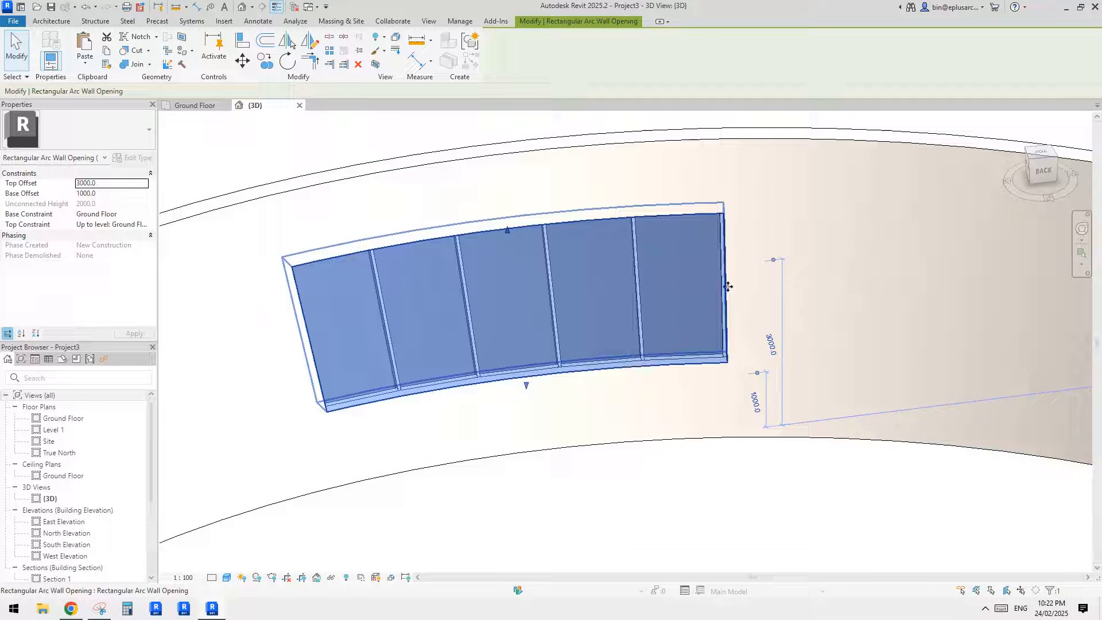
shift+middle_drag(727, 304, 640, 343)
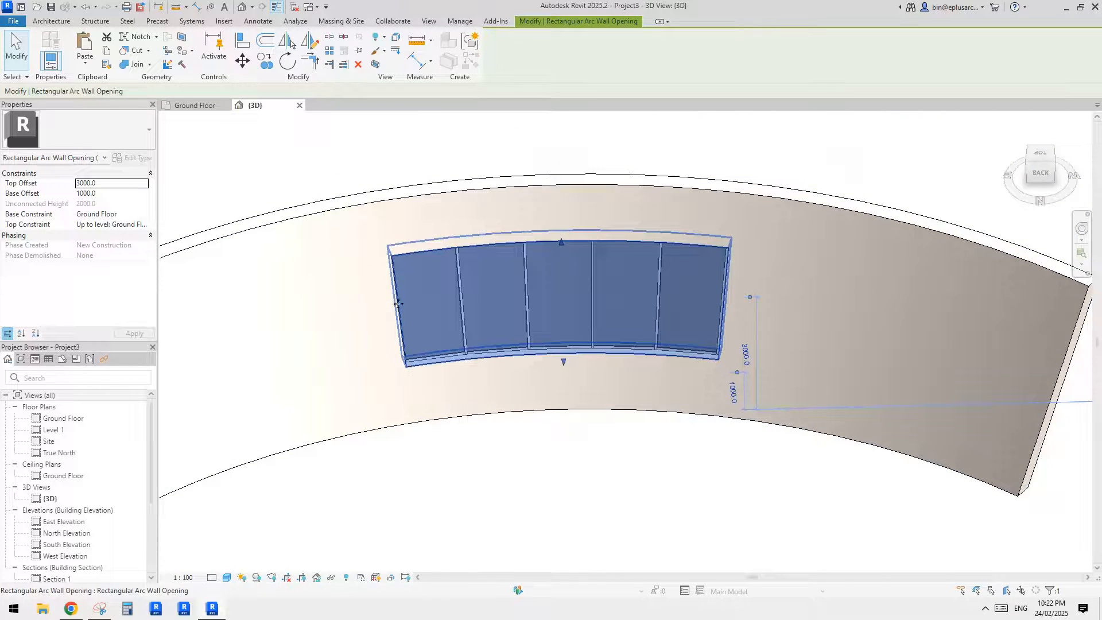
shift+middle_drag(413, 276, 702, 339)
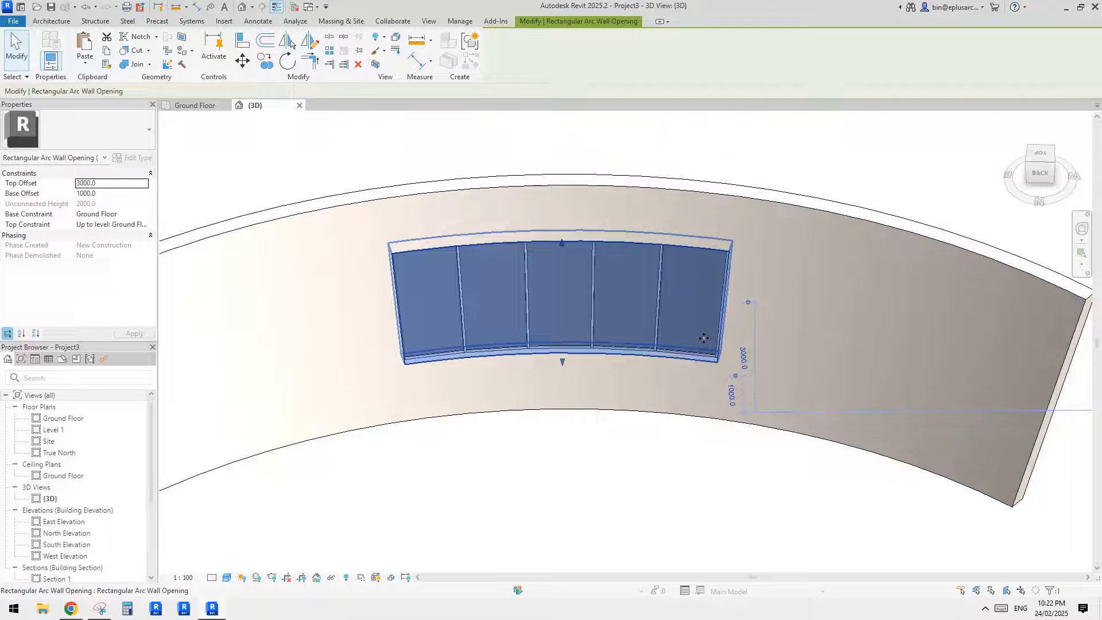
- Delete the rectangular opening from the curved wall
key(Delete)
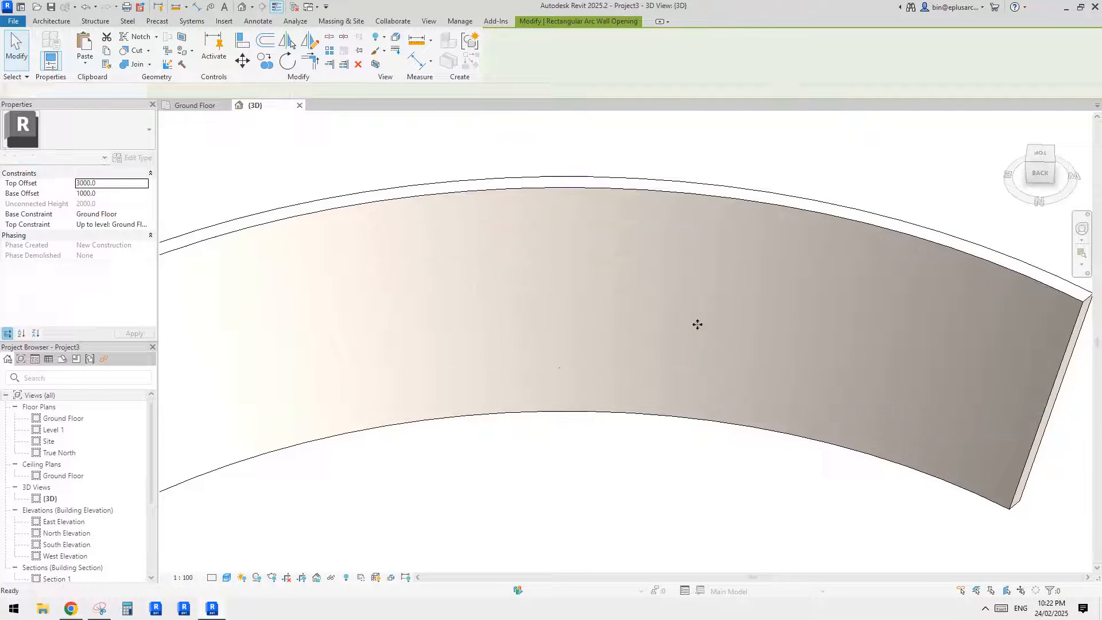
shift+middle_drag(687, 332, 491, 225)
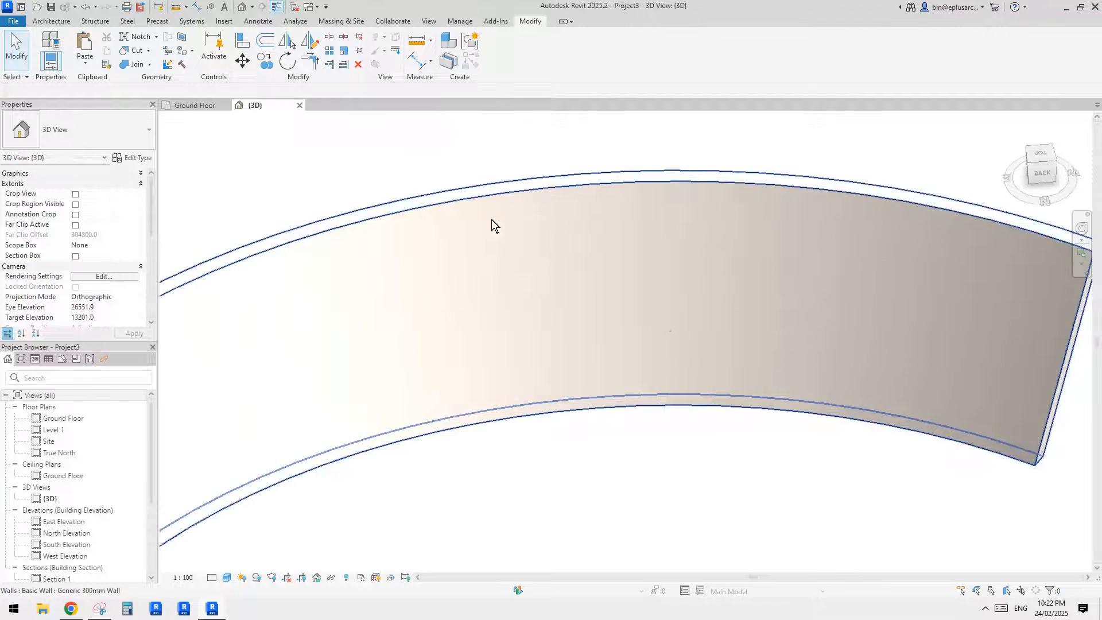
click(52, 21)
key(ctrl+z)
- Cut a new rectangular opening in the curved wall around the storefront, about 35° wide with offsets of about 670 and 3358 mm
click(738, 261)
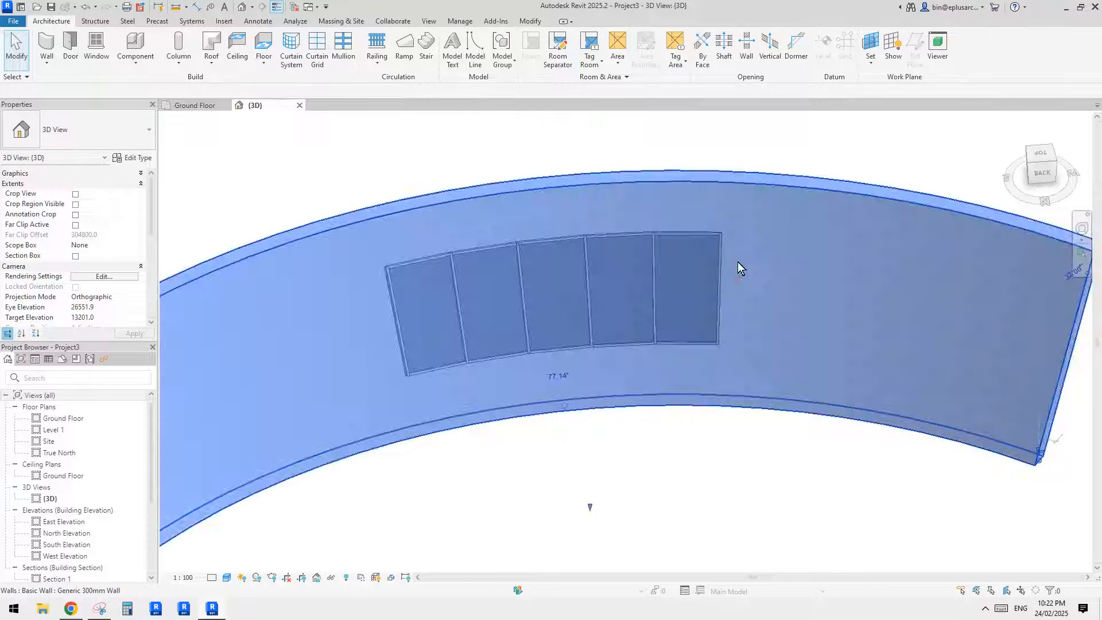
click(551, 51)
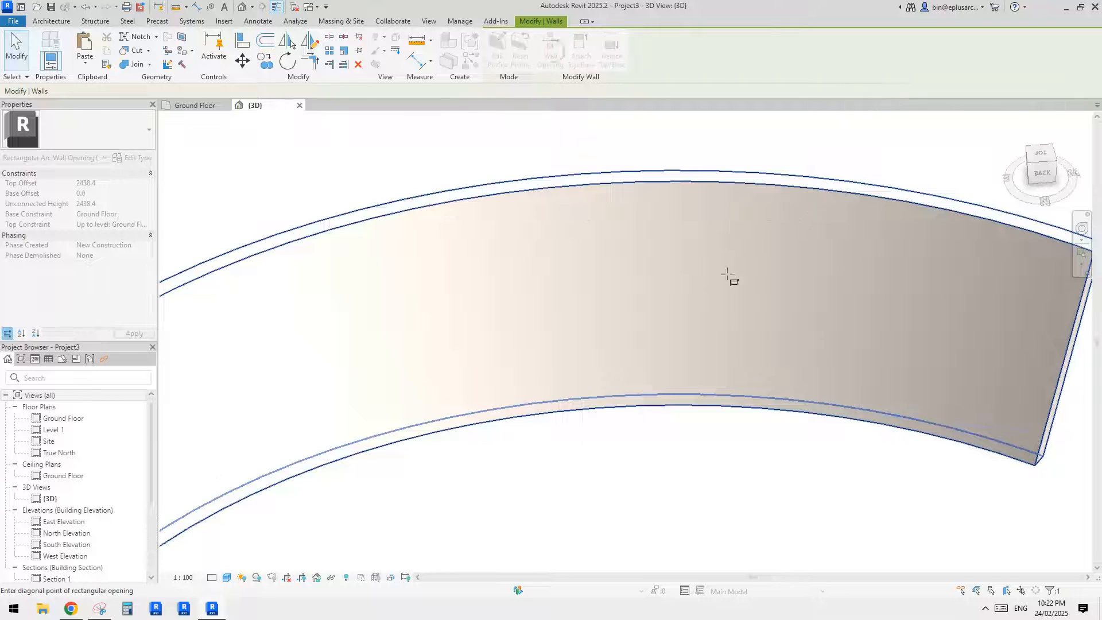
click(360, 411)
key(Escape)
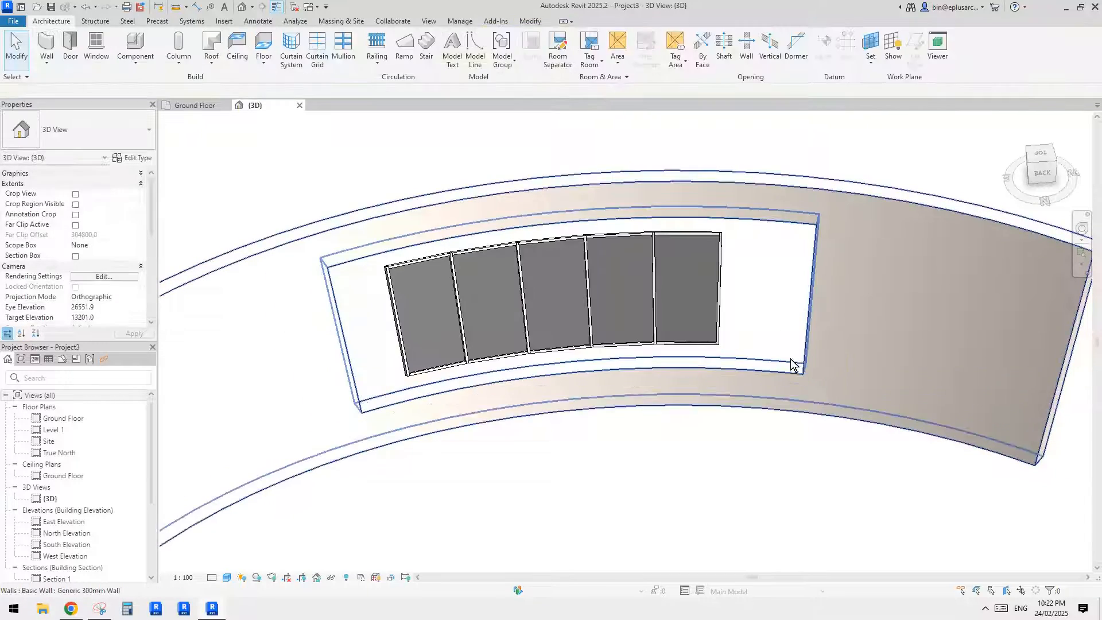
- Move one end edge of the new wall opening in to the storefront's end, giving an arc of about 28°
click(790, 365)
shift+middle_drag(767, 359, 792, 321)
click(778, 308)
click(787, 338)
scroll(797, 281, up, 2)
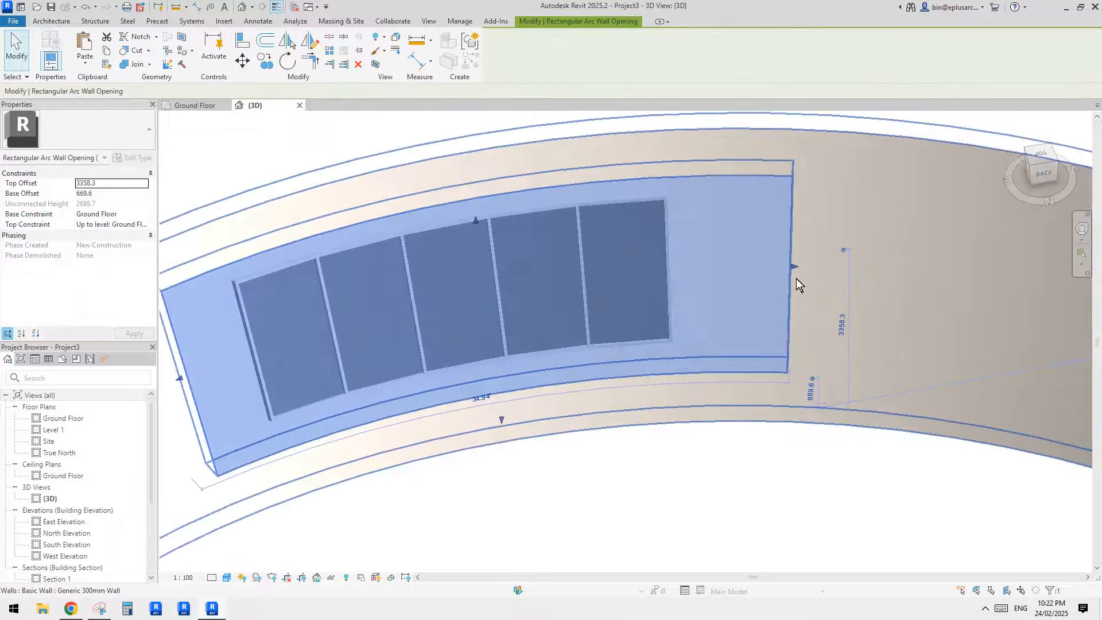
drag(793, 267, 672, 271)
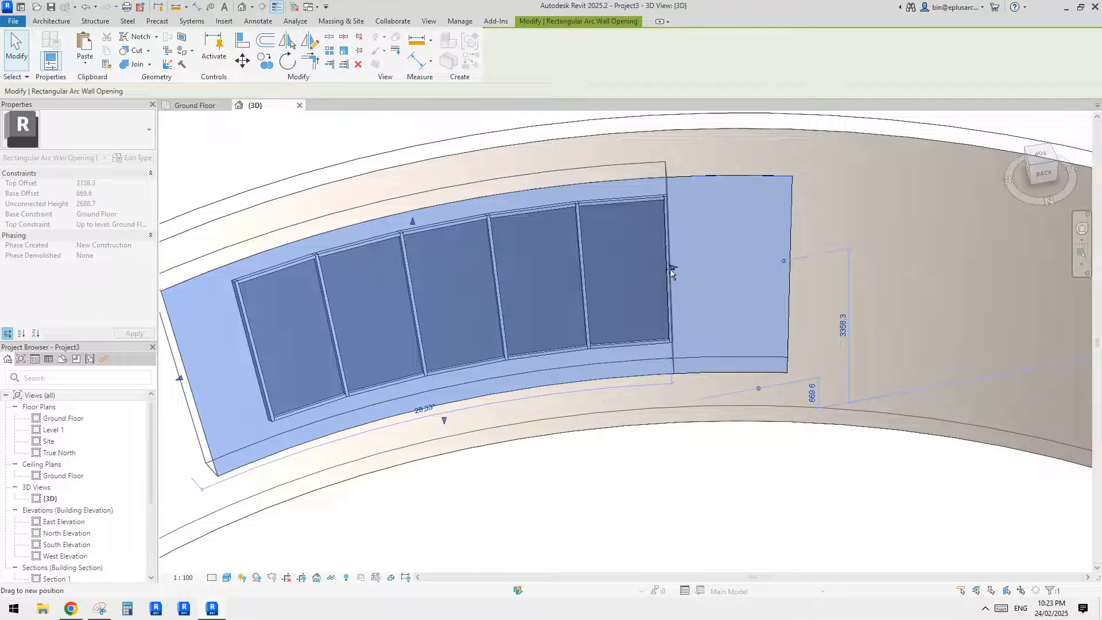
drag(672, 270, 675, 272)
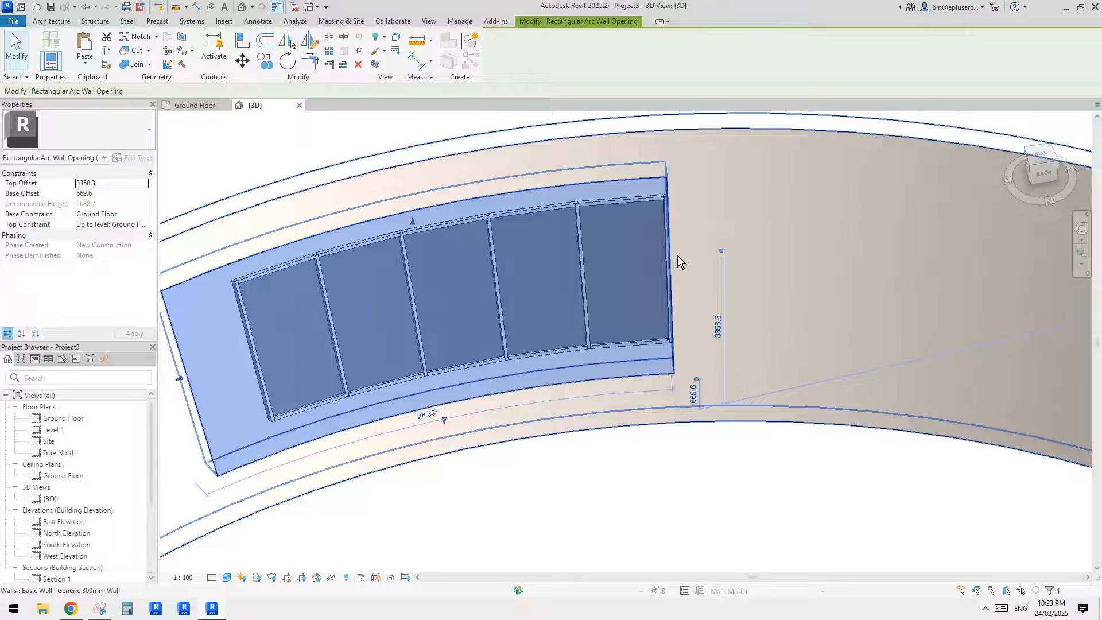
- Check how the new opening's adjusted edge lines up with the end of the storefront
click(682, 448)
click(667, 353)
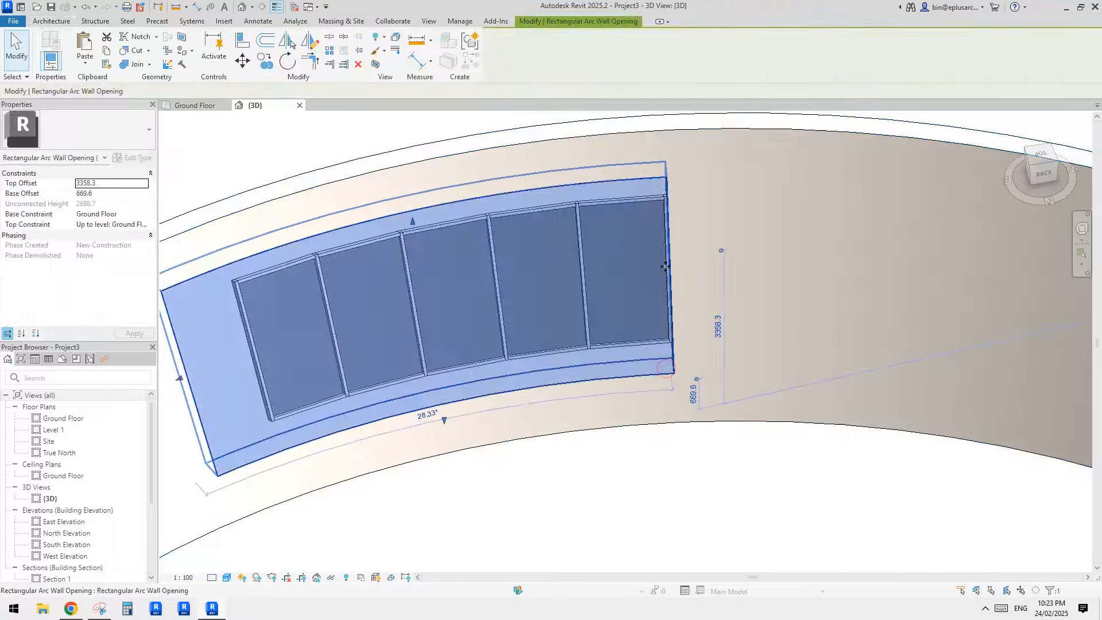
shift+middle_drag(659, 324, 631, 334)
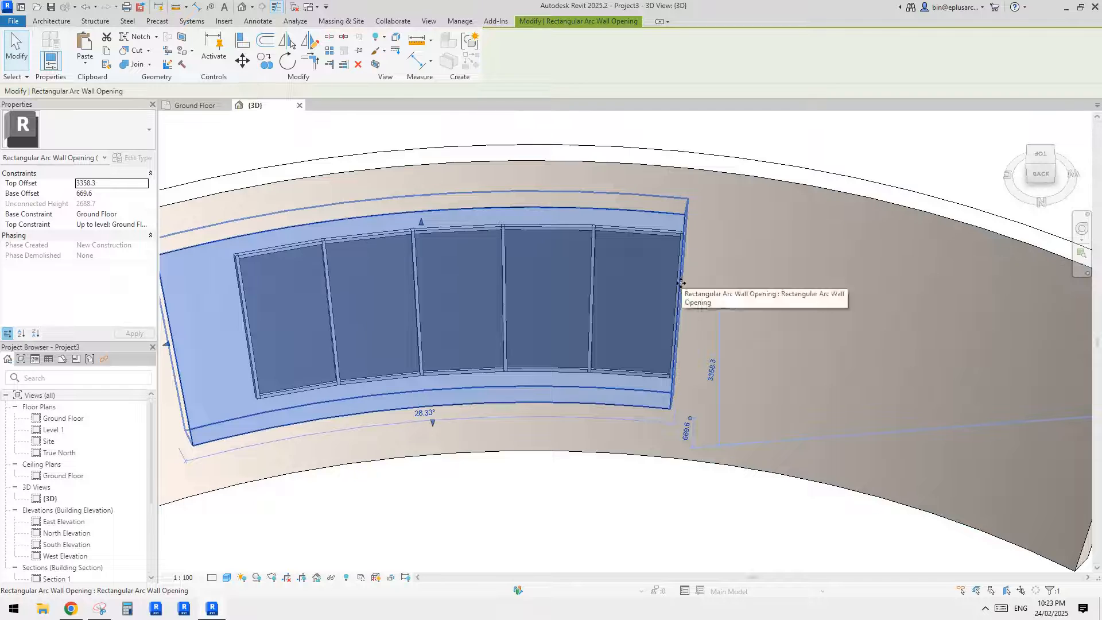
scroll(681, 283, down, 3)
scroll(682, 321, up, 3)
key(Escape)
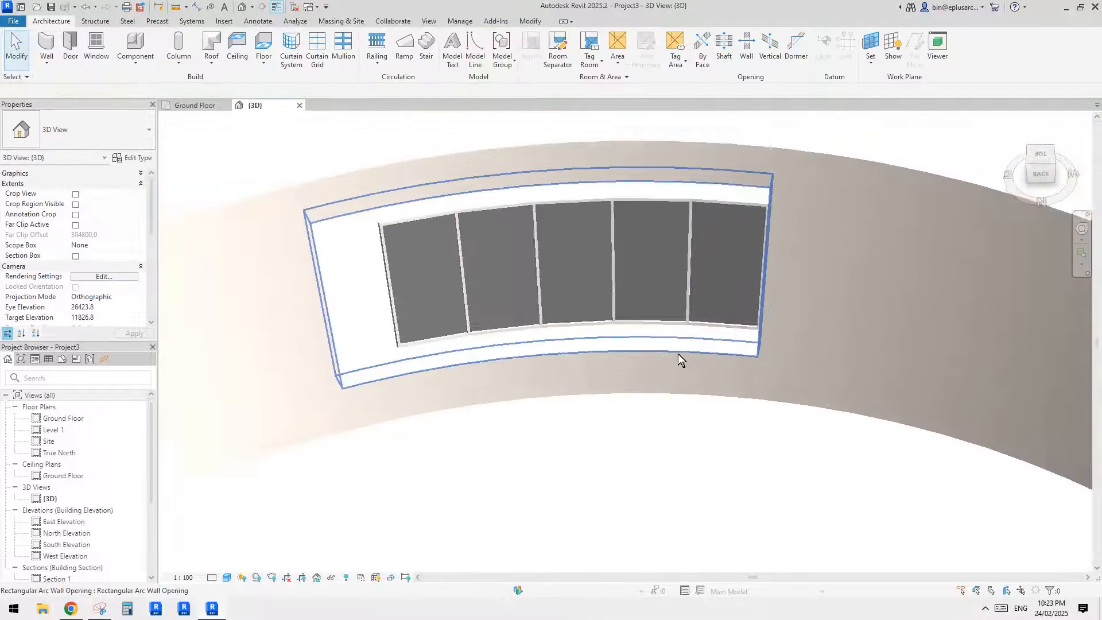
- Set the arc angle of the curved wall's opening to 24° so it spans the storefront's length
scroll(679, 342, up, 2)
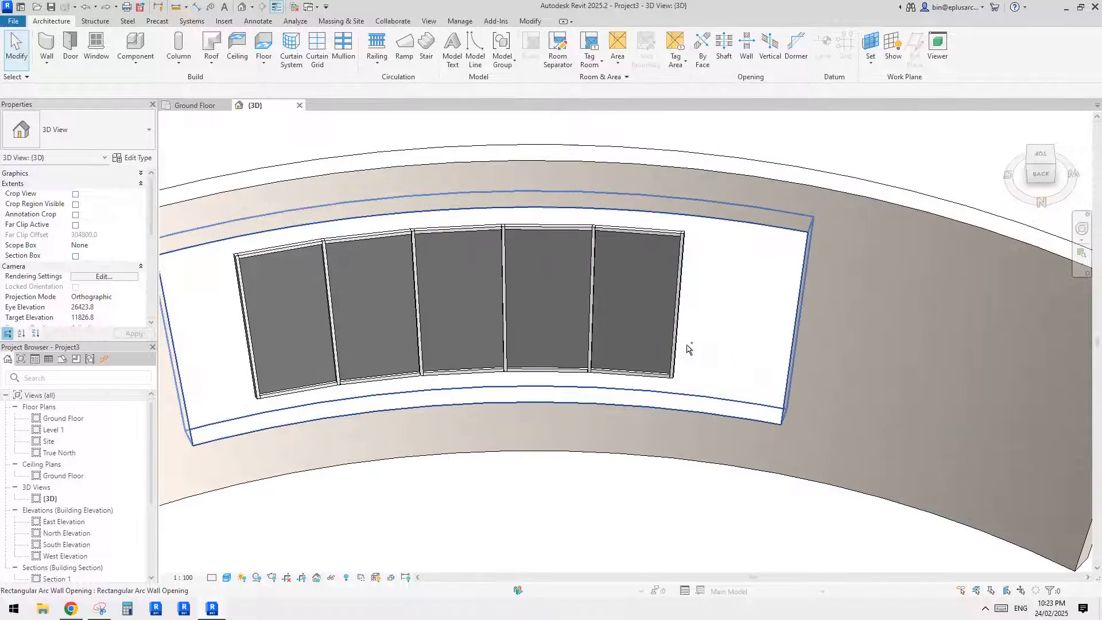
scroll(762, 319, down, 3)
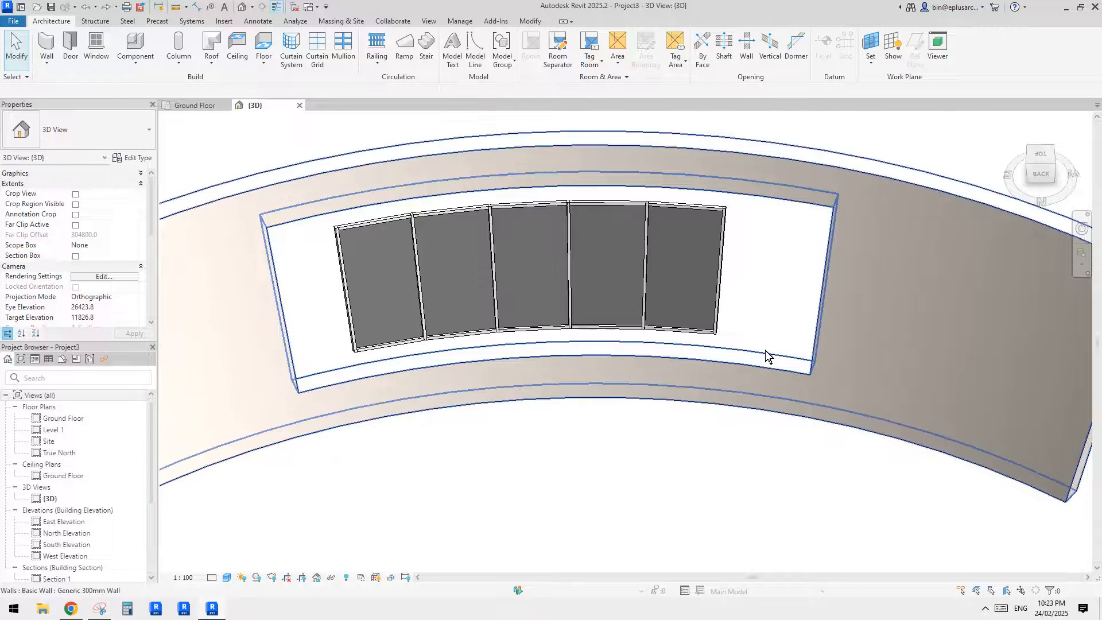
click(766, 344)
click(551, 358)
text(2)
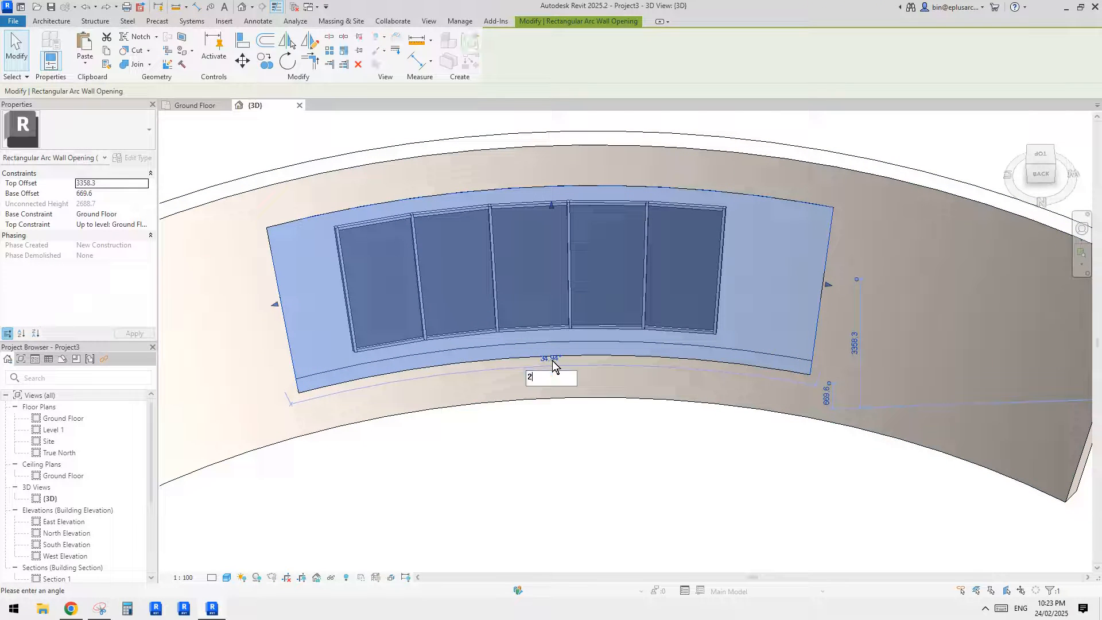
text(4)
key(Return)
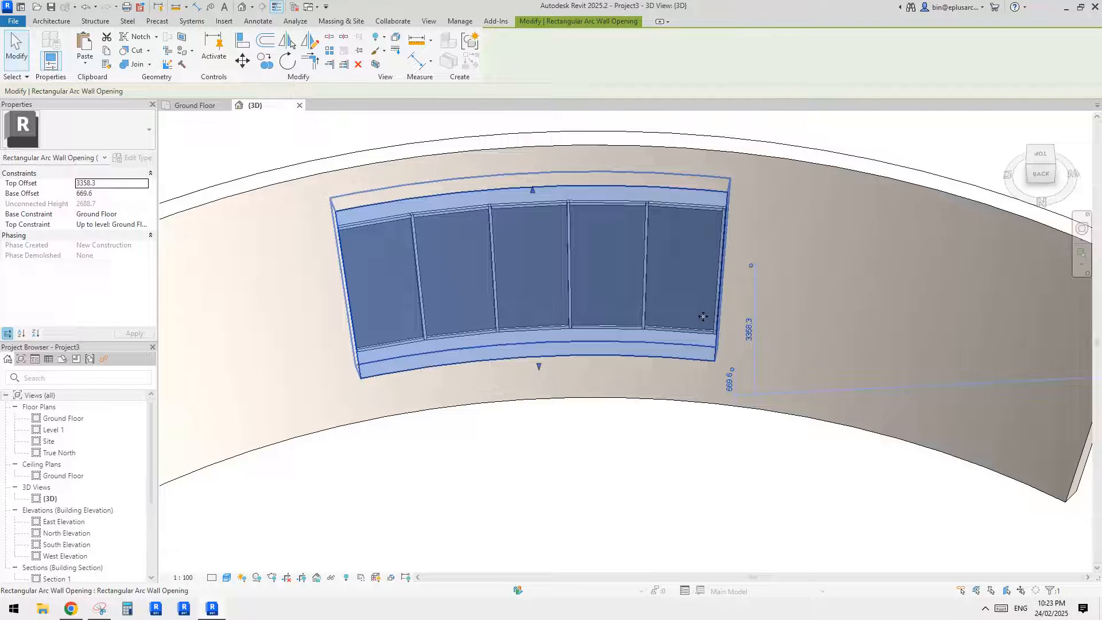
shift+middle_drag(703, 317, 610, 342)
shift+middle_drag(479, 323, 509, 338)
key(Escape)
scroll(513, 338, up, 2)
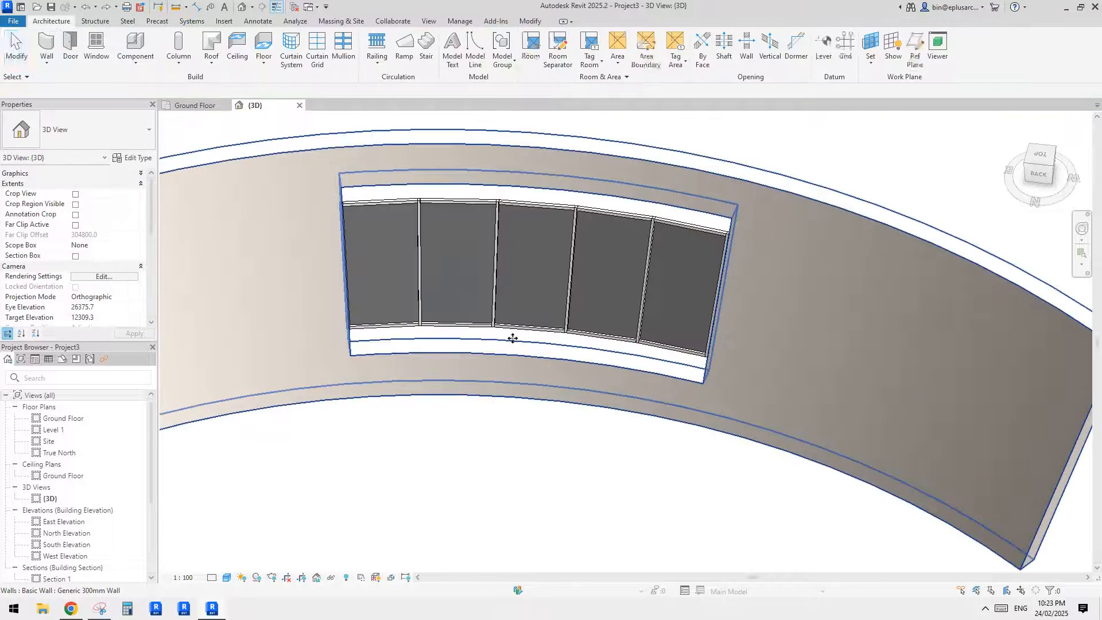
- Move both end edges of the wall opening in to the storefront's ends, giving an arc of about 24°
shift+middle_drag(512, 339, 583, 350)
click(570, 341)
drag(743, 297, 649, 279)
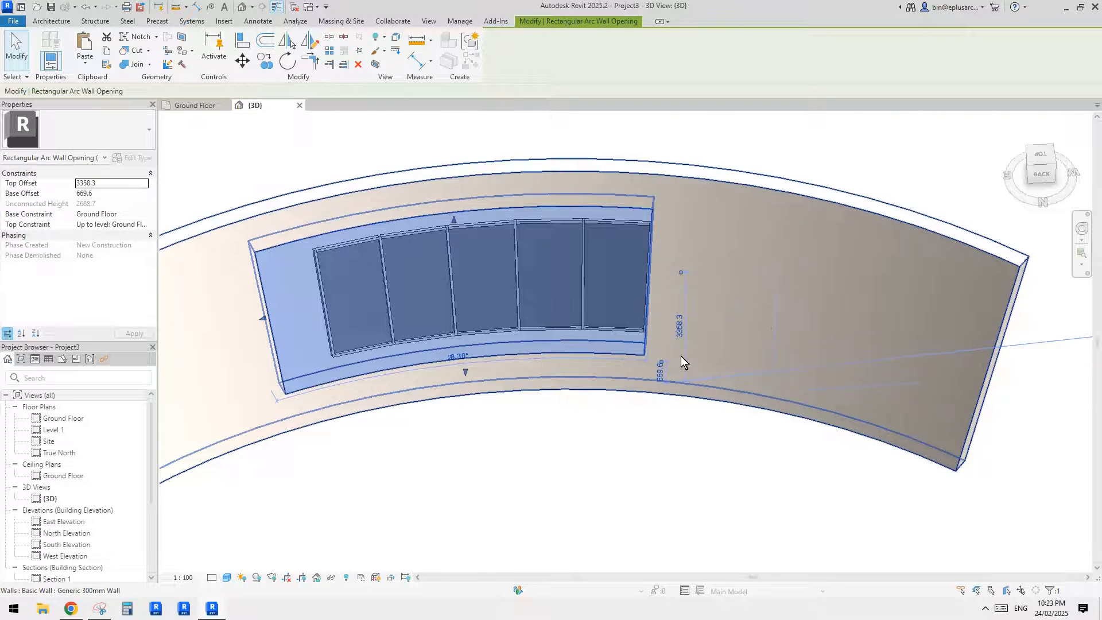
shift+middle_drag(429, 319, 336, 319)
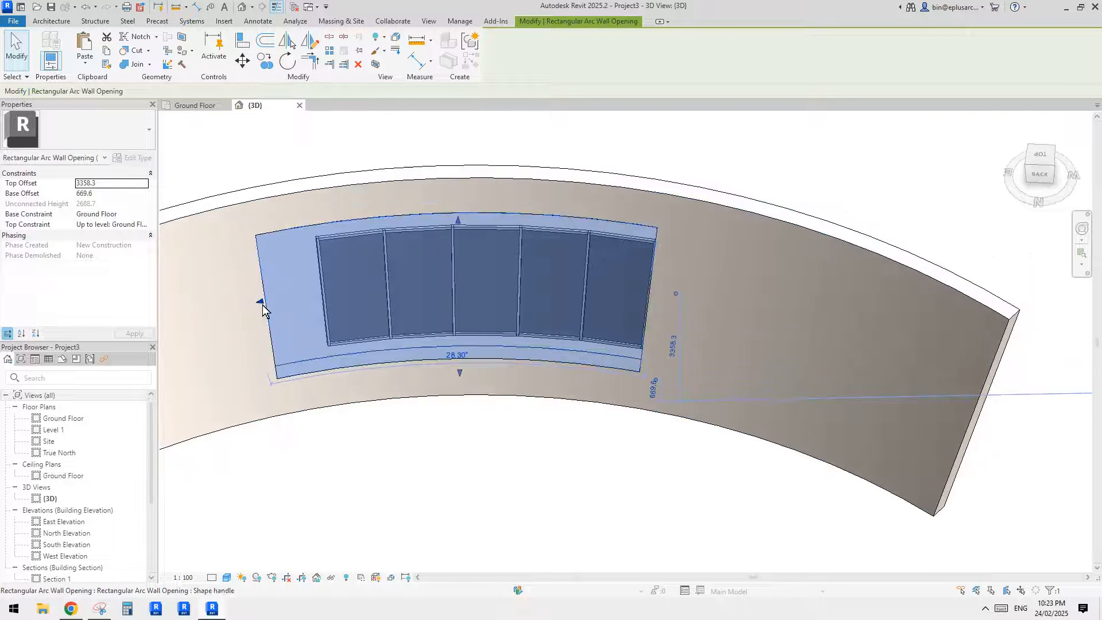
drag(259, 303, 324, 304)
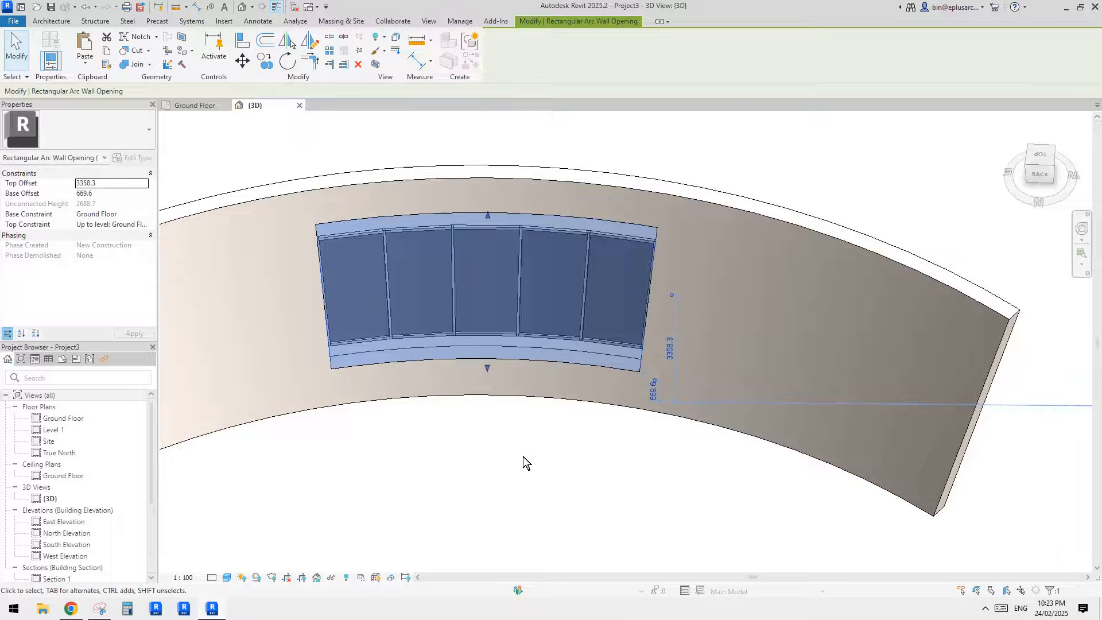
click(522, 456)
click(594, 358)
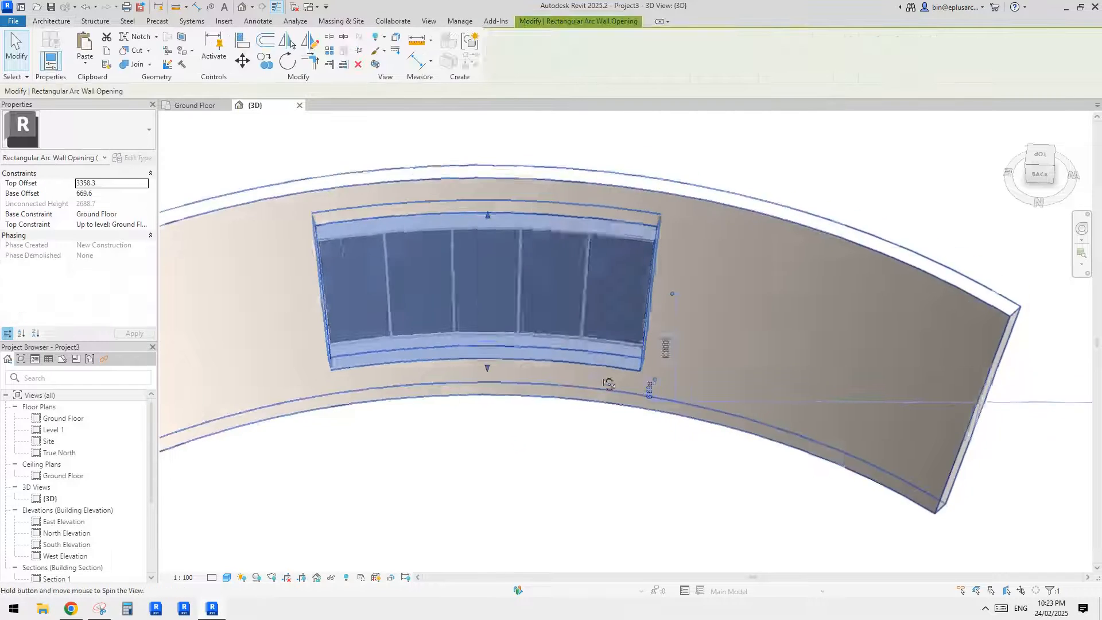
shift+middle_drag(598, 372, 599, 342)
key(Escape)
- Extend one end of the storefront past the opening's edge, giving the storefront an arc of about 27°
click(570, 330)
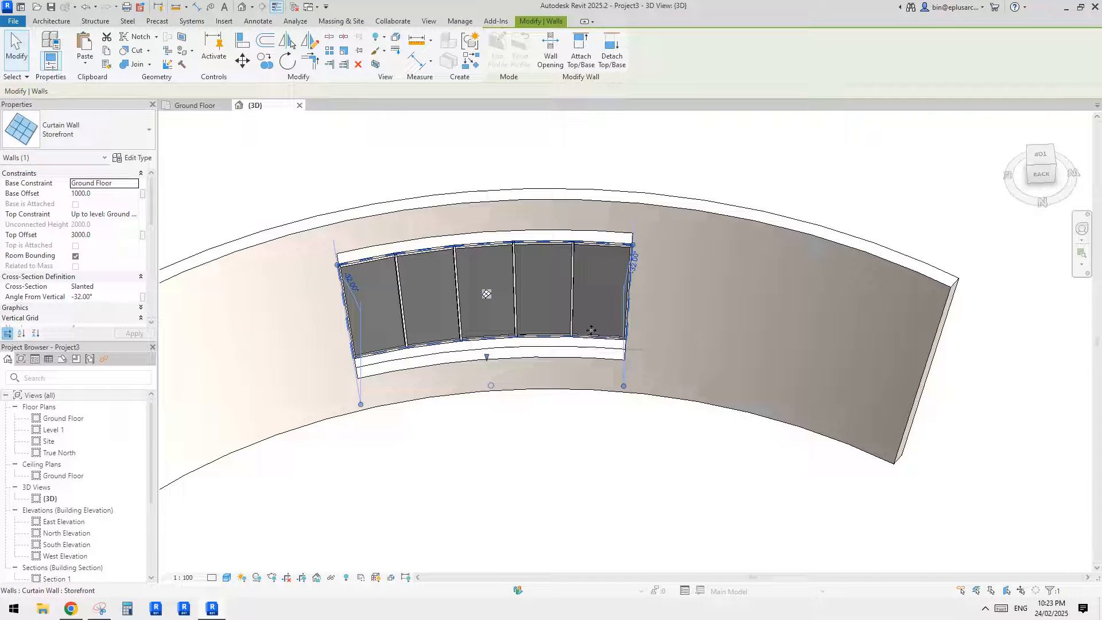
shift+middle_drag(423, 374, 385, 376)
scroll(351, 397, up, 1)
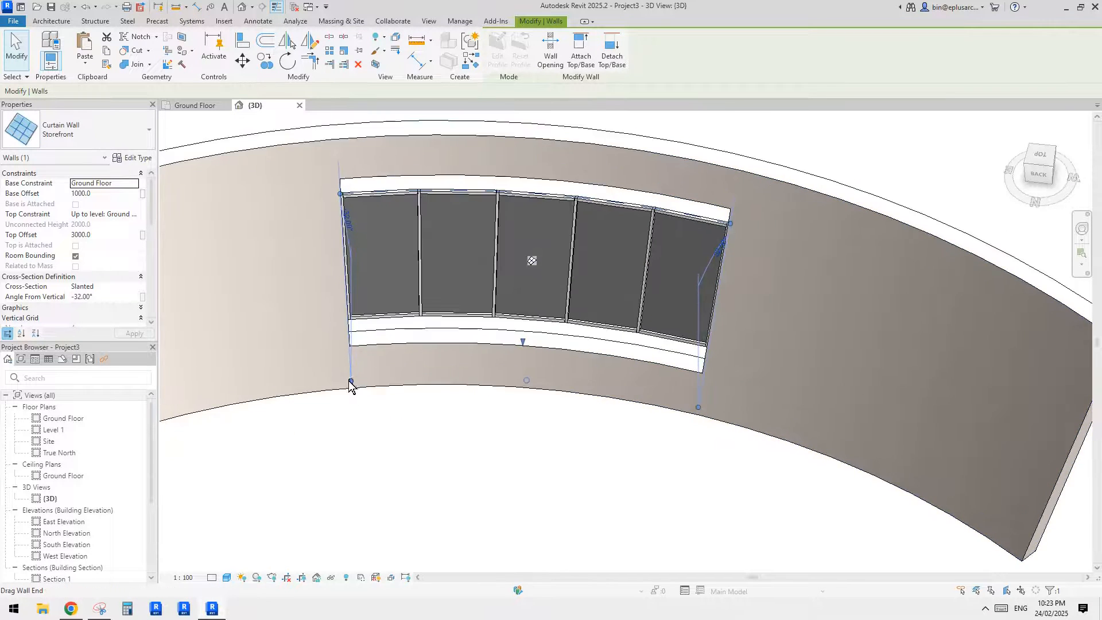
drag(349, 382, 310, 385)
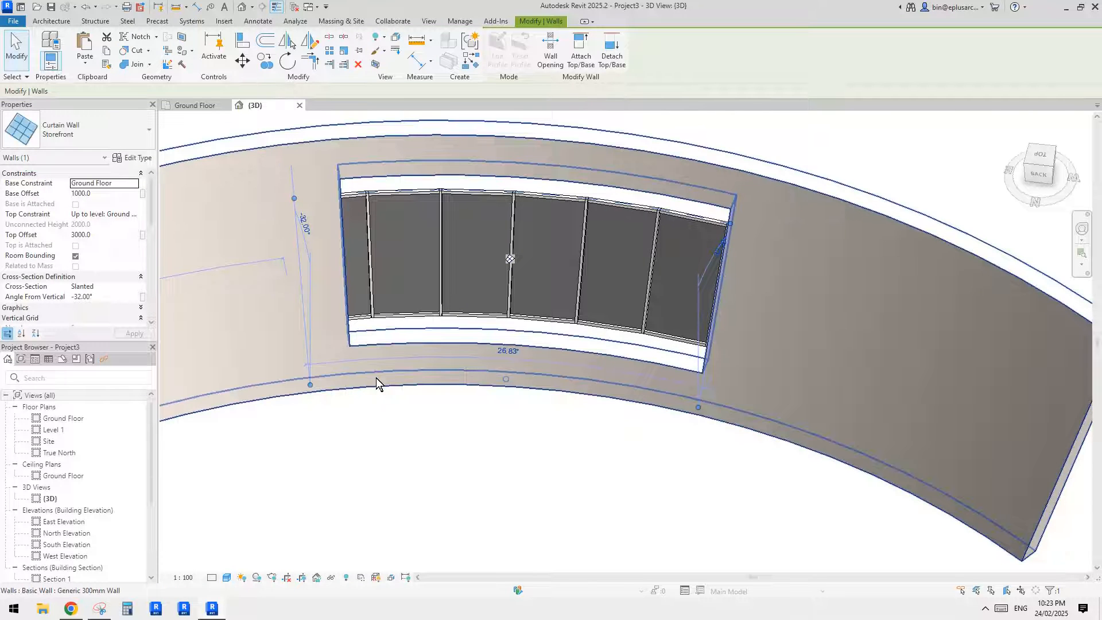
key(Escape)
shift+middle_drag(440, 374, 512, 349)
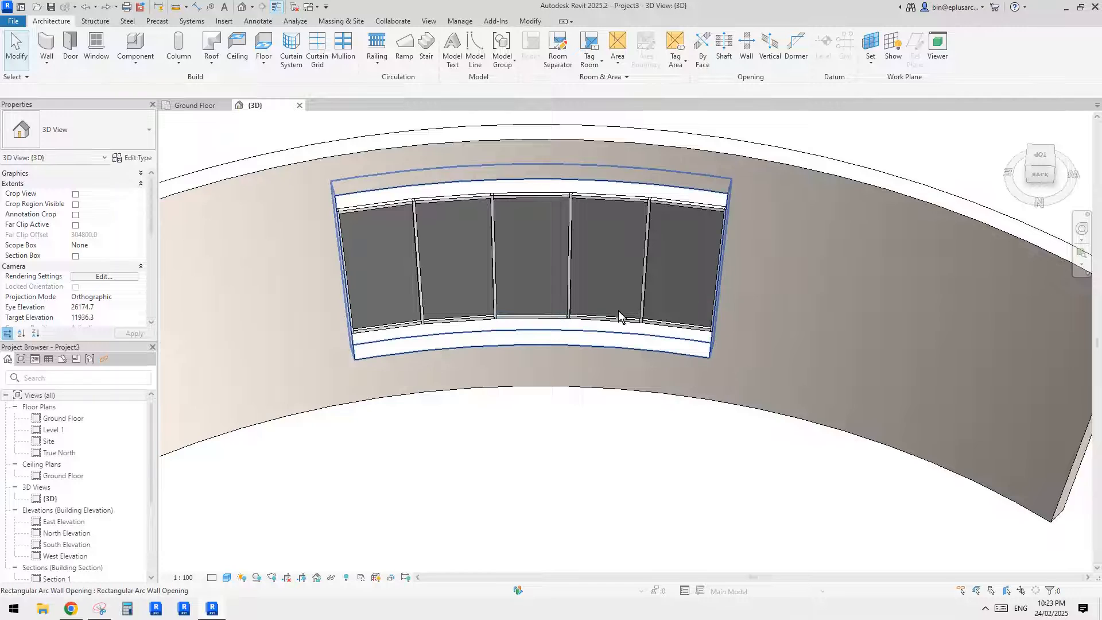
- Extend the storefront's other end past the opening's edge, giving the storefront an arc of about 26.3°
shift+middle_drag(617, 311, 672, 264)
click(681, 198)
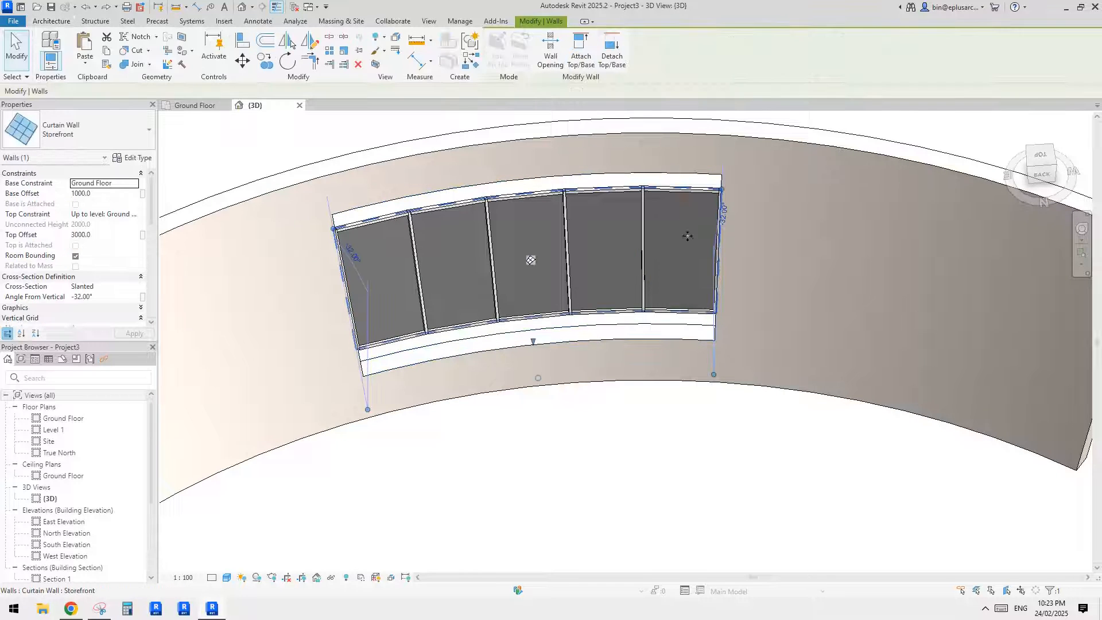
drag(714, 374, 750, 375)
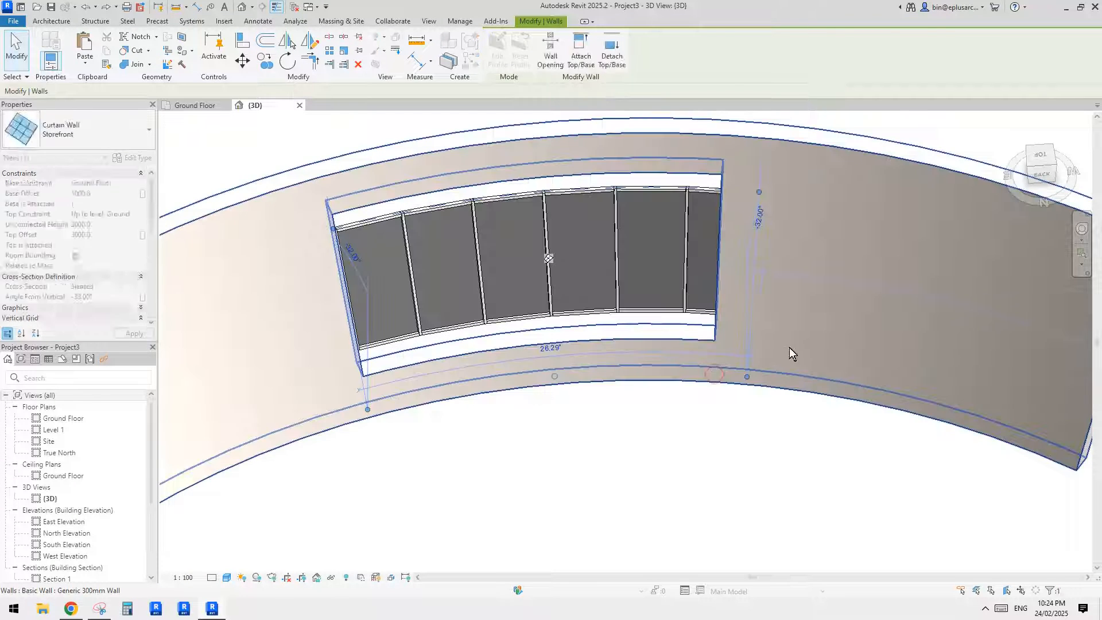
click(790, 281)
click(698, 339)
key(Escape)
- Move the opening's end edge out to the extended end of the storefront, giving an arc of about 26.3°
click(697, 344)
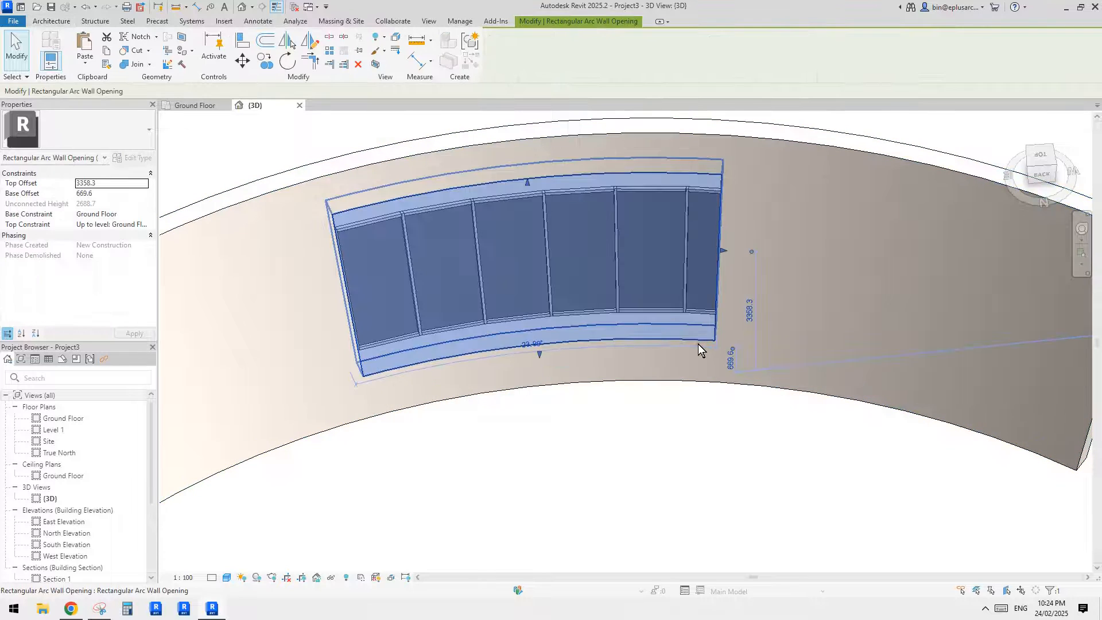
shift+middle_drag(724, 253, 792, 217)
drag(792, 217, 741, 214)
scroll(742, 214, up, 5)
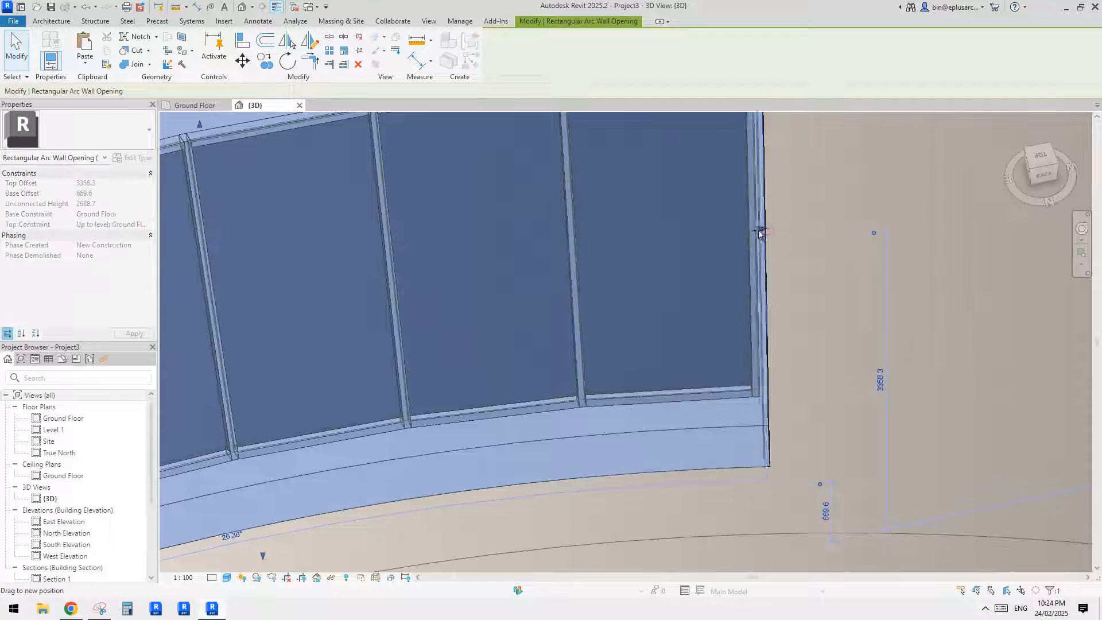
scroll(769, 291, down, 10)
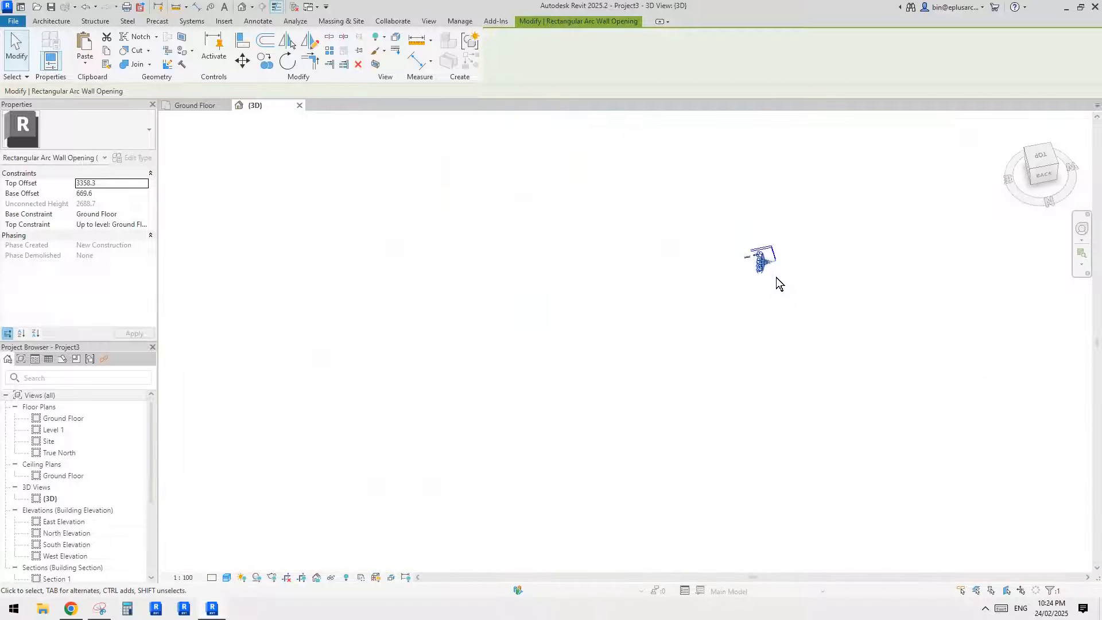
scroll(776, 277, up, 10)
key(Escape)
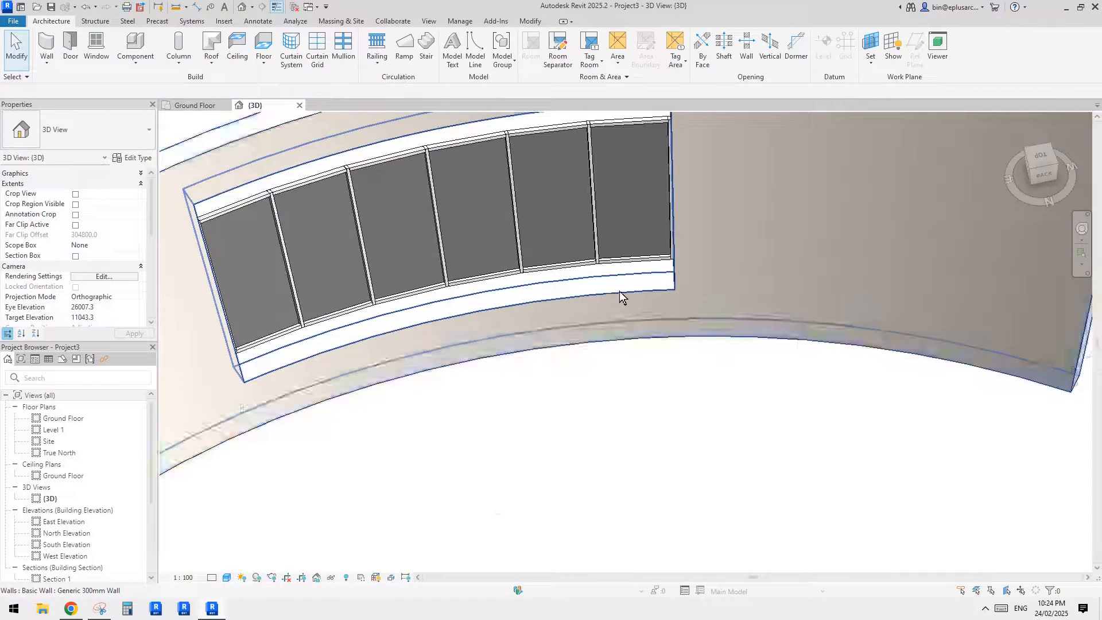
- Examine how the widened opening lines up with the storefront at both ends and along its upper and lower edges
click(619, 293)
shift+middle_drag(620, 293, 507, 326)
key(Escape)
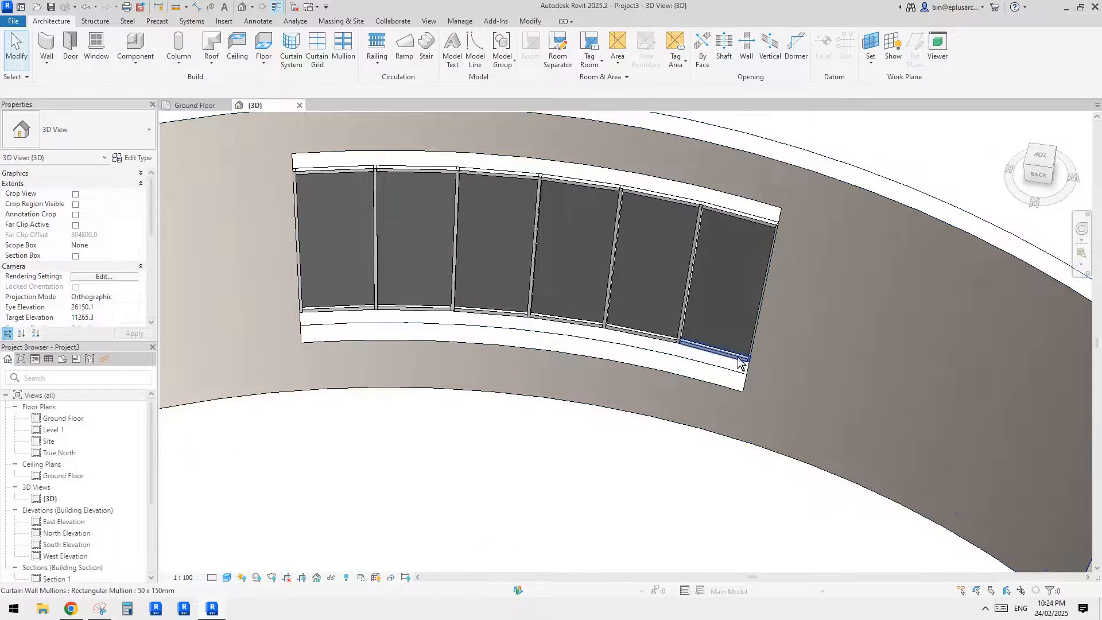
shift+middle_drag(739, 363, 729, 266)
click(743, 199)
key(Escape)
click(725, 201)
scroll(726, 203, down, 3)
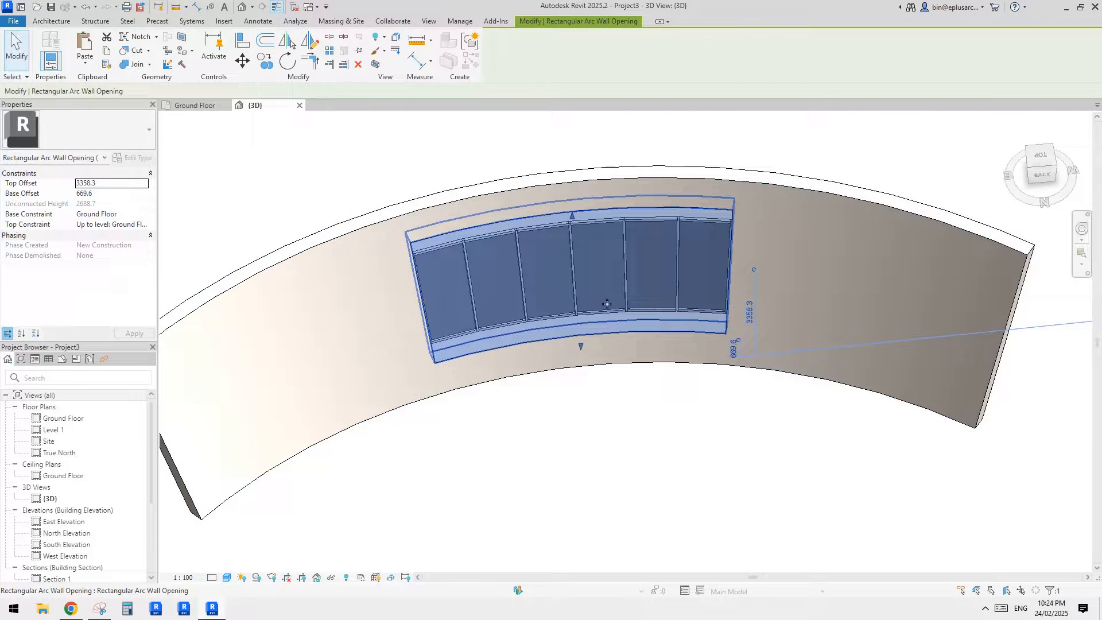
shift+middle_drag(606, 304, 612, 299)
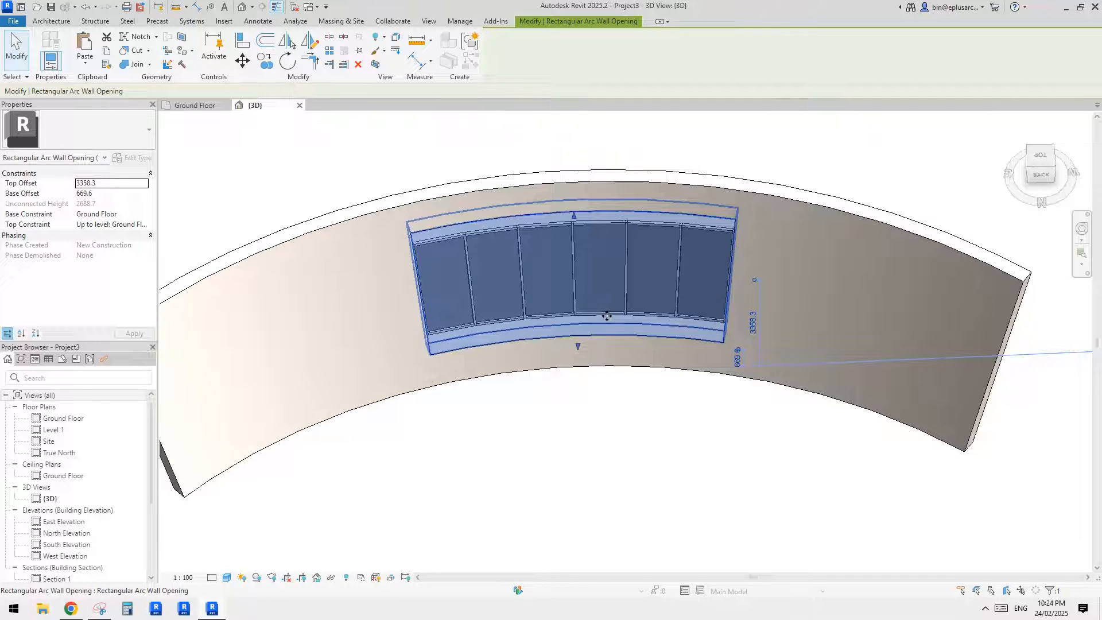
- Set the wall opening's base offset to 1000 and its top offset to 3000 to match the storefront's height
scroll(700, 316, up, 5)
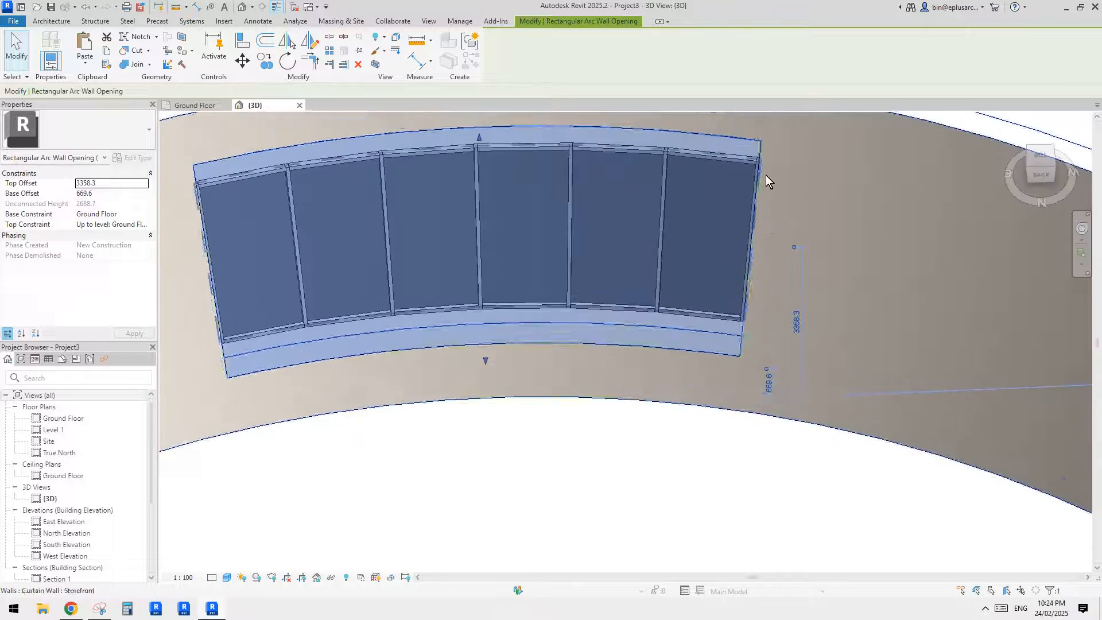
shift+middle_drag(757, 178, 812, 253)
middle_drag(723, 215, 624, 250)
scroll(723, 246, down, 1)
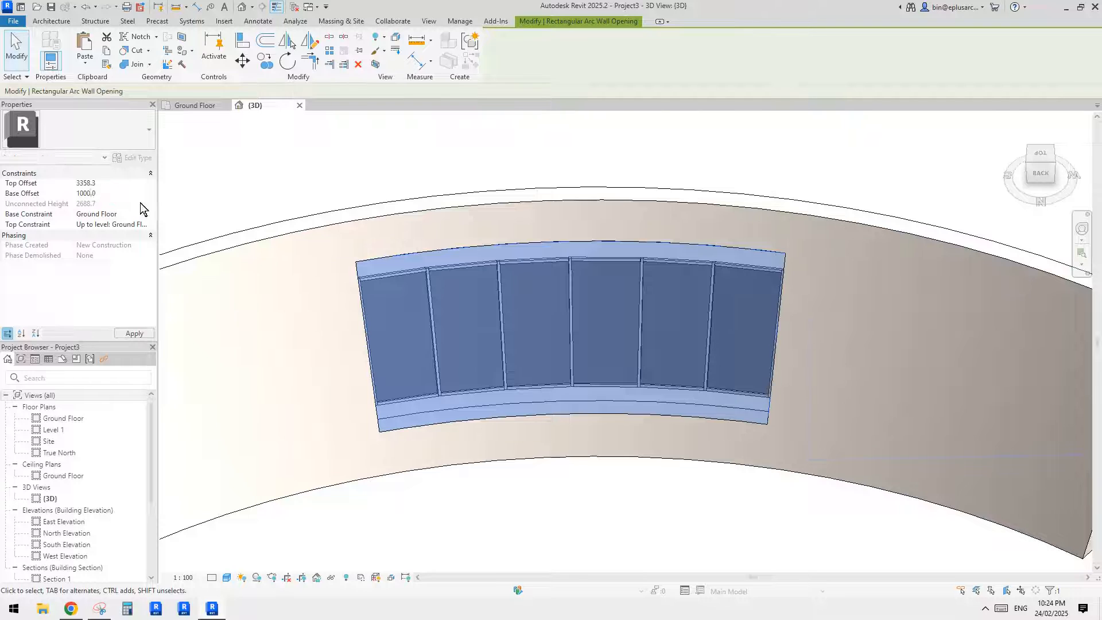
key(Return)
text(3000.0)
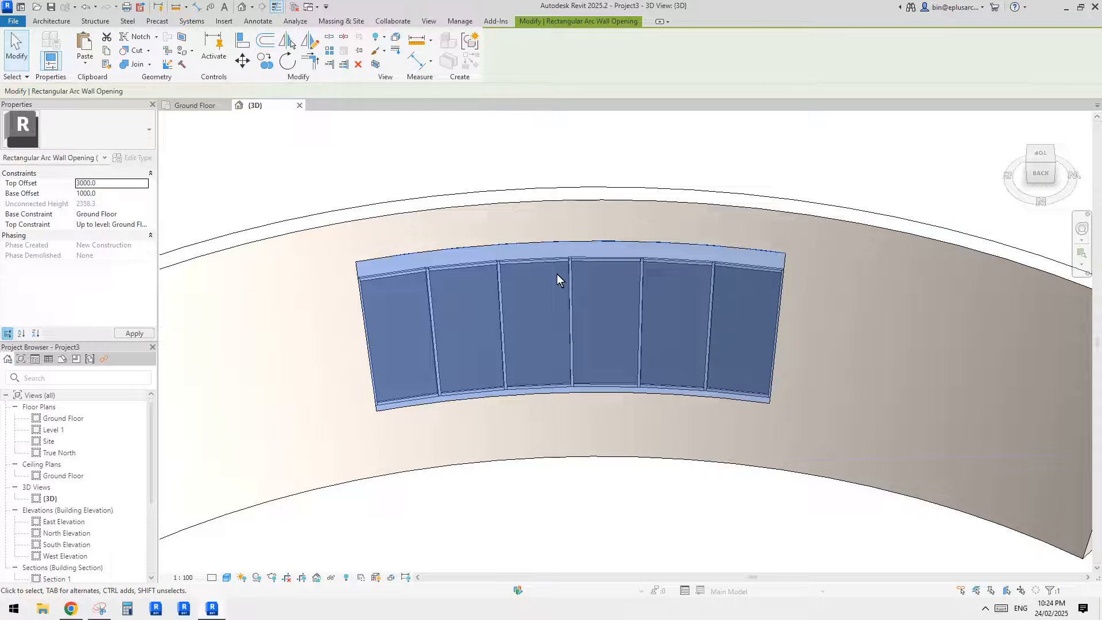
key(Escape)
- Set the curved wall's angle from vertical to -20°
shift+middle_drag(645, 322, 732, 352)
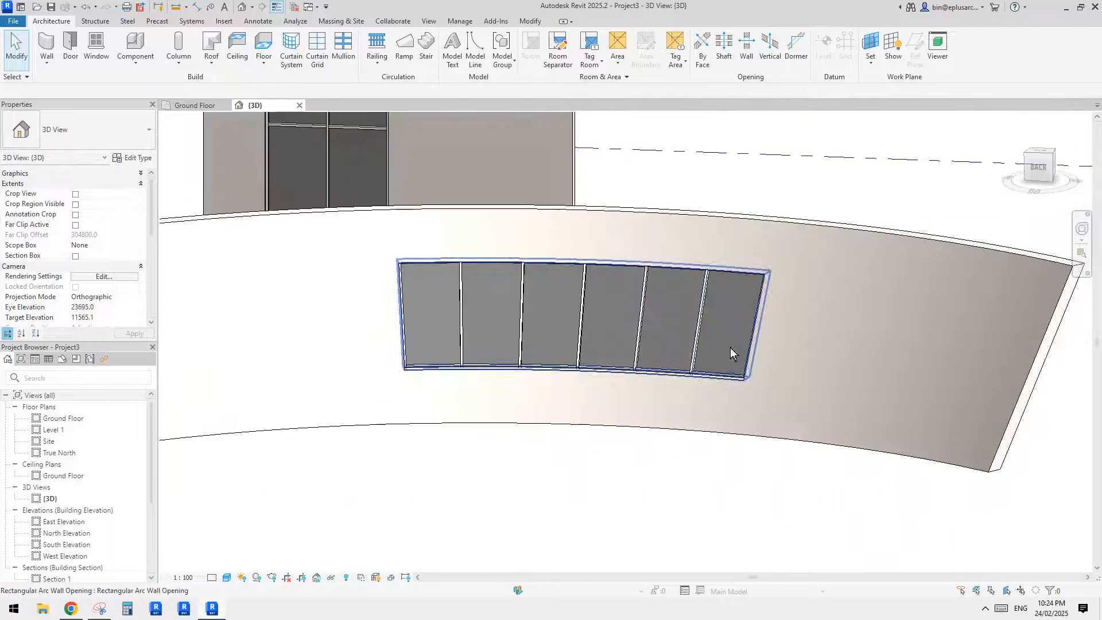
shift+middle_drag(591, 351, 755, 286)
key(Tab)
click(621, 322)
click(755, 287)
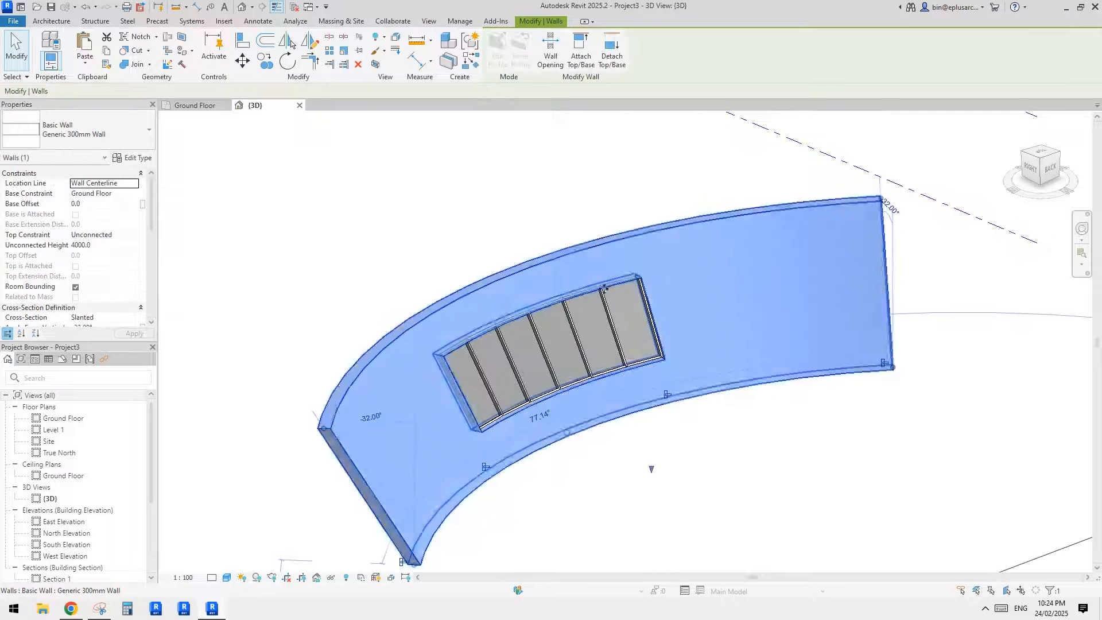
scroll(92, 292, down, 2)
click(105, 310)
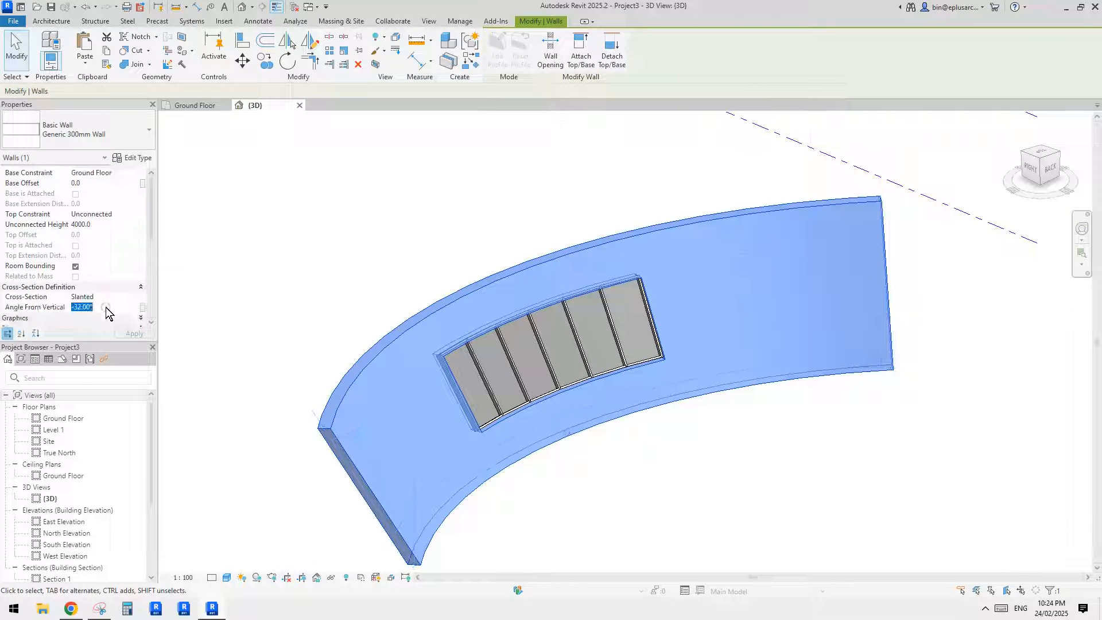
text(-)
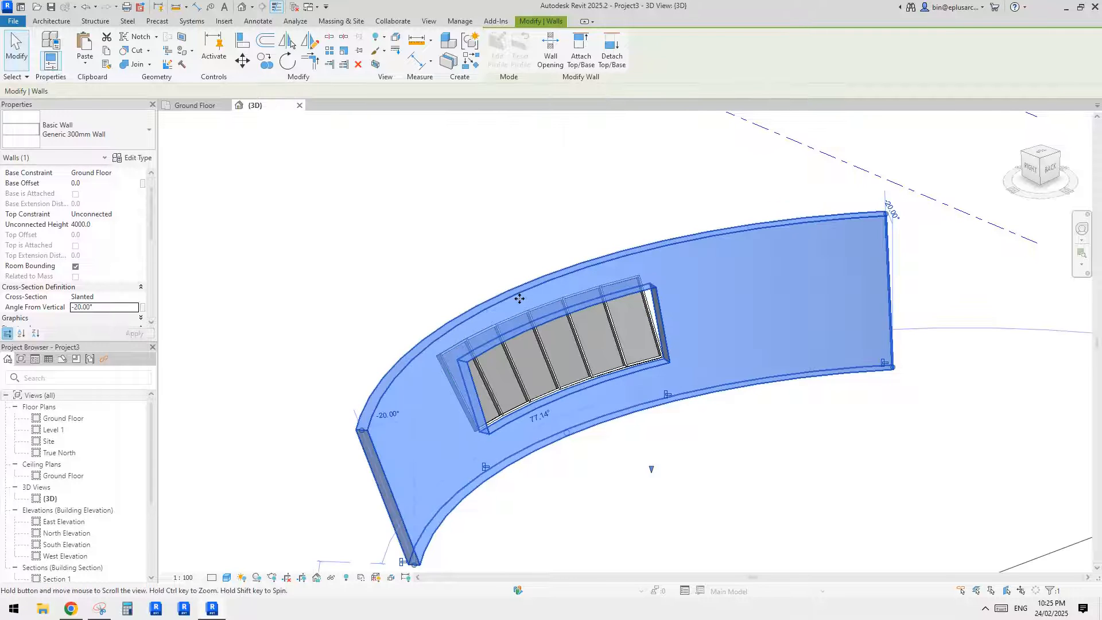
key(Escape)
- Change the storefront's angle from vertical to match the curved wall's -20° slant
click(567, 352)
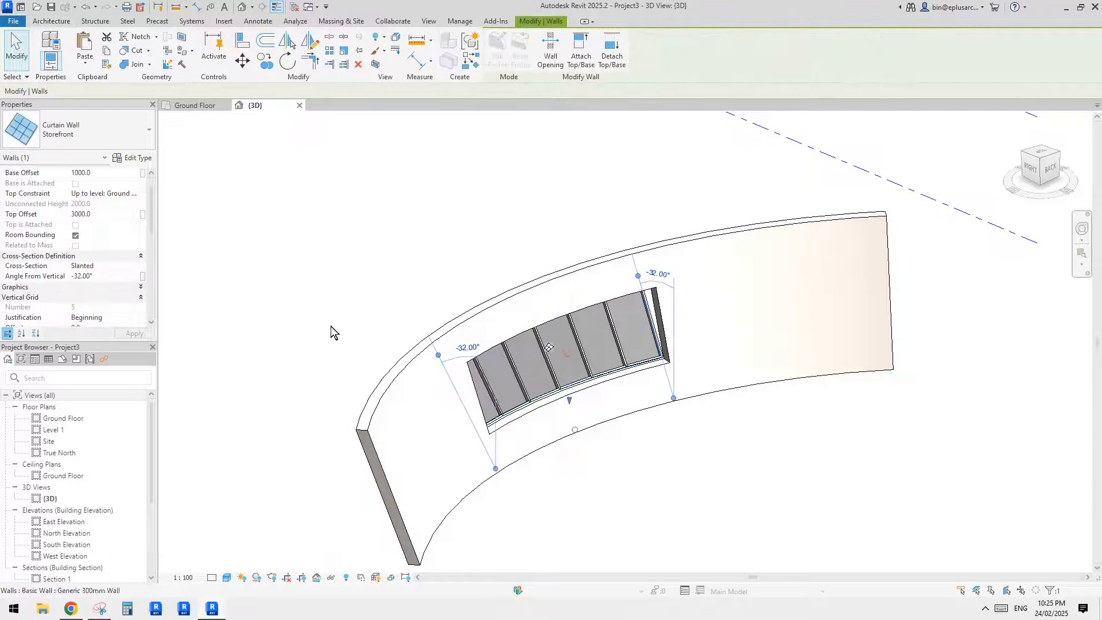
click(105, 276)
text(-)
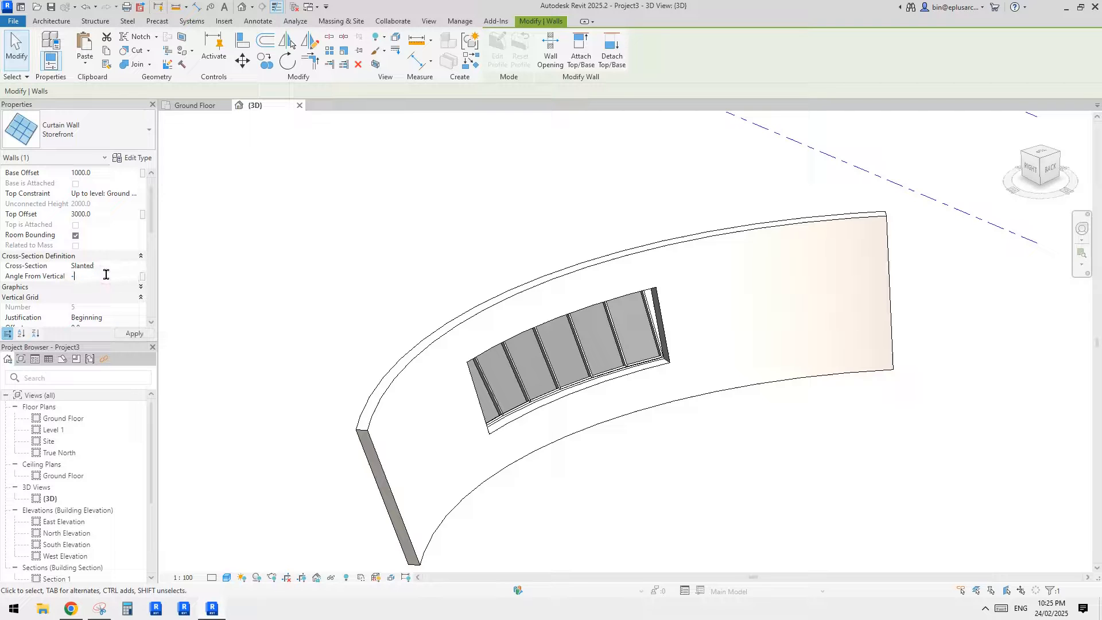
click(440, 264)
shift+middle_drag(535, 296, 615, 349)
- Copy the curved wall with its opening, without the storefront, to the empty area in front of the original
click(621, 280)
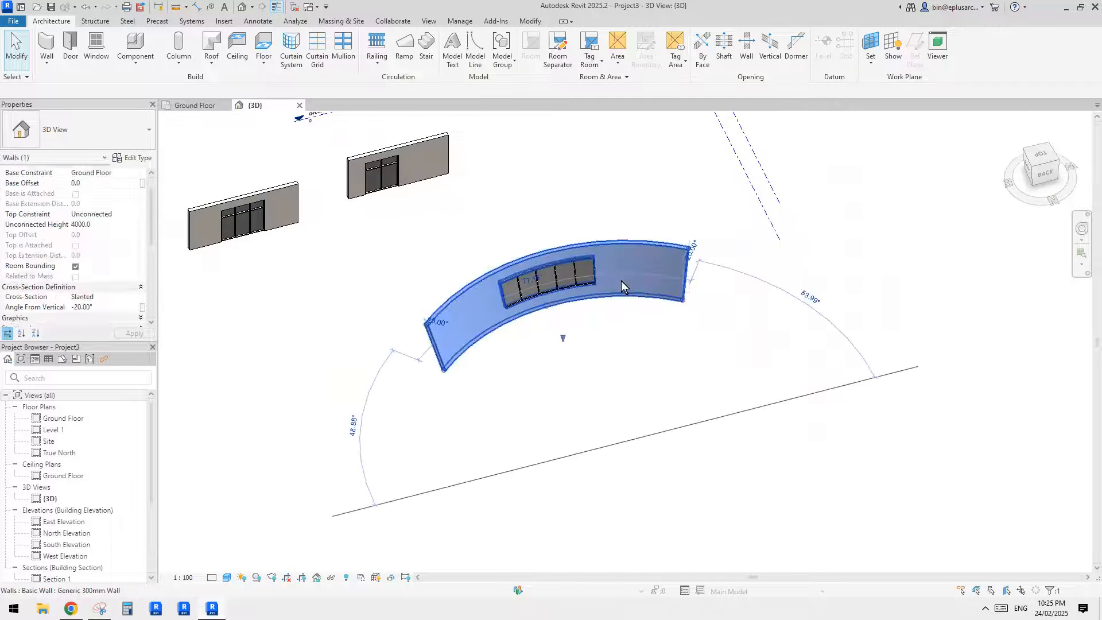
shift+middle_drag(621, 280, 586, 374)
key(c)
key(o)
click(612, 310)
click(623, 431)
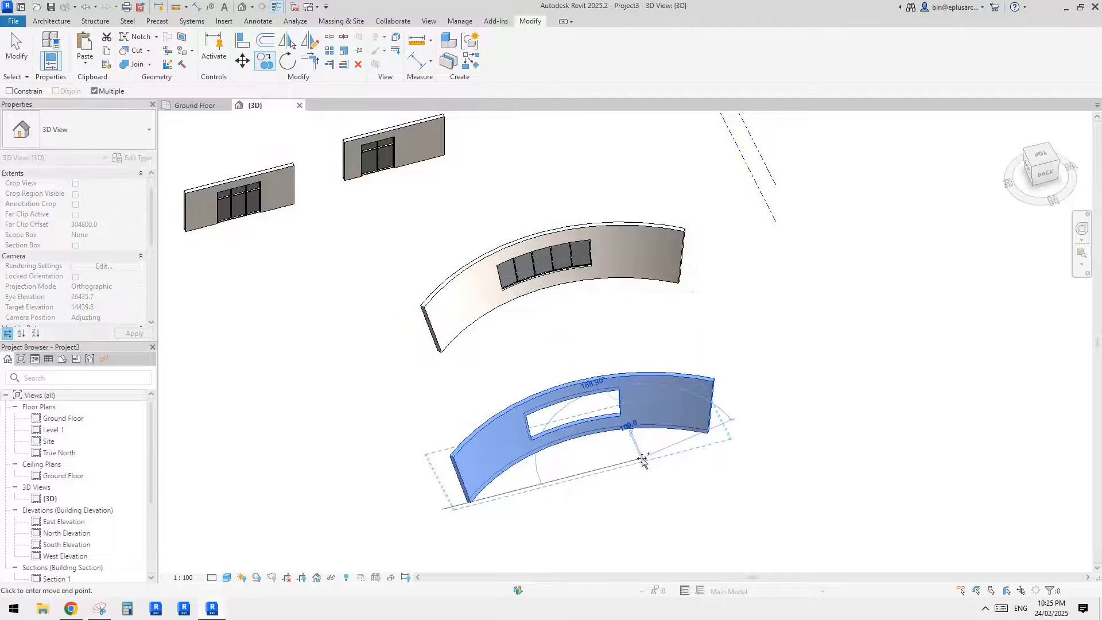
key(Escape)
shift+middle_drag(580, 453, 561, 403)
click(523, 416)
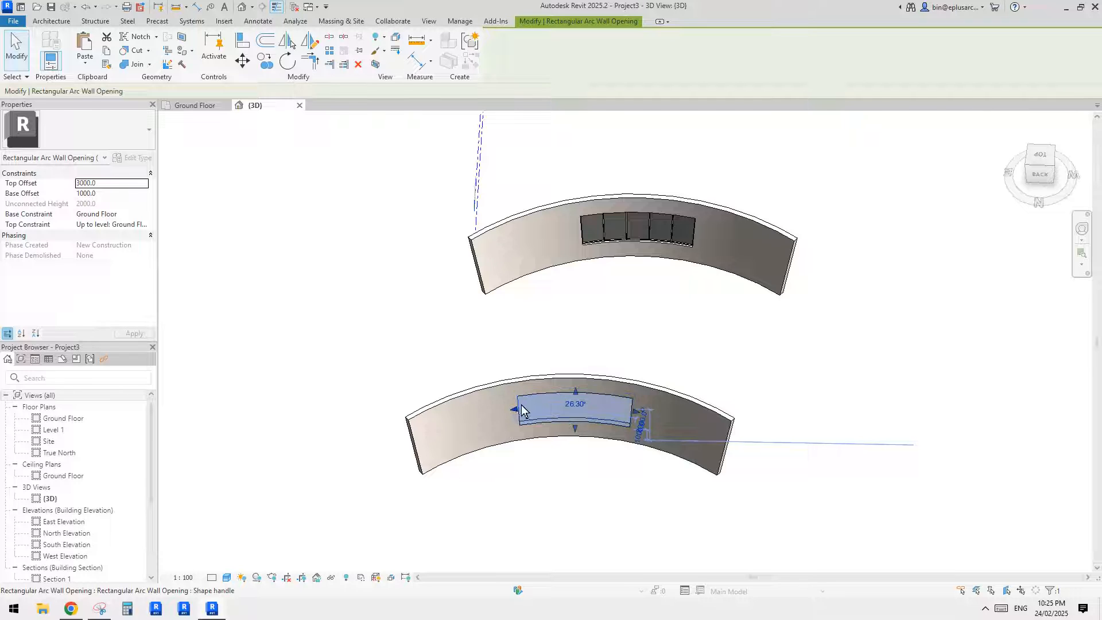
key(Escape)
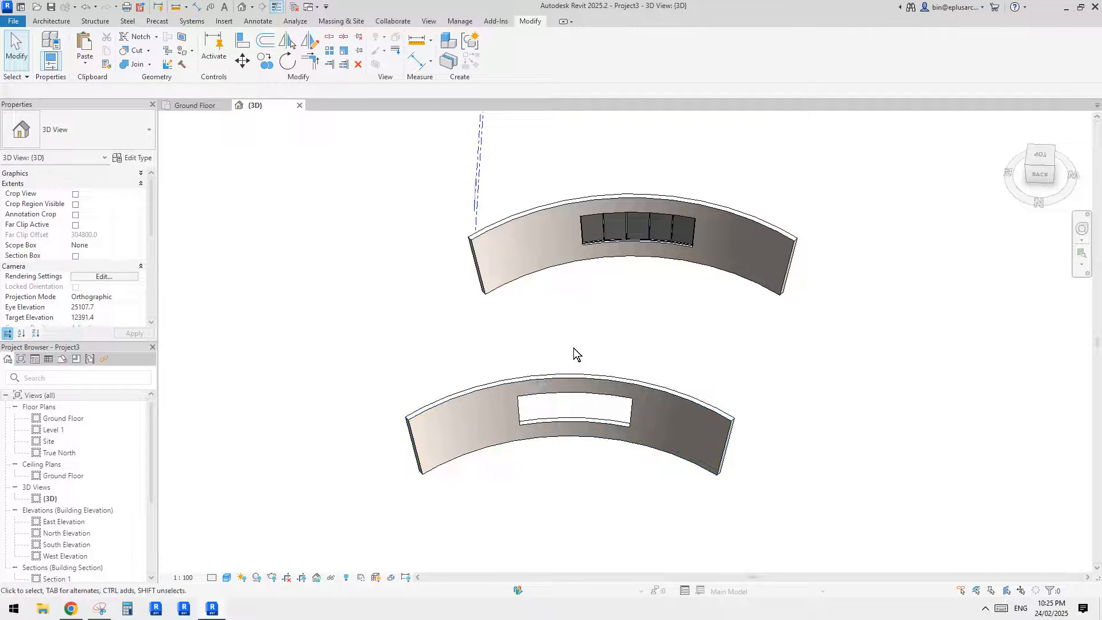
- Open the Ground Floor plan and check the top and base offsets of the copied wall's rectangular opening
double_click(62, 418)
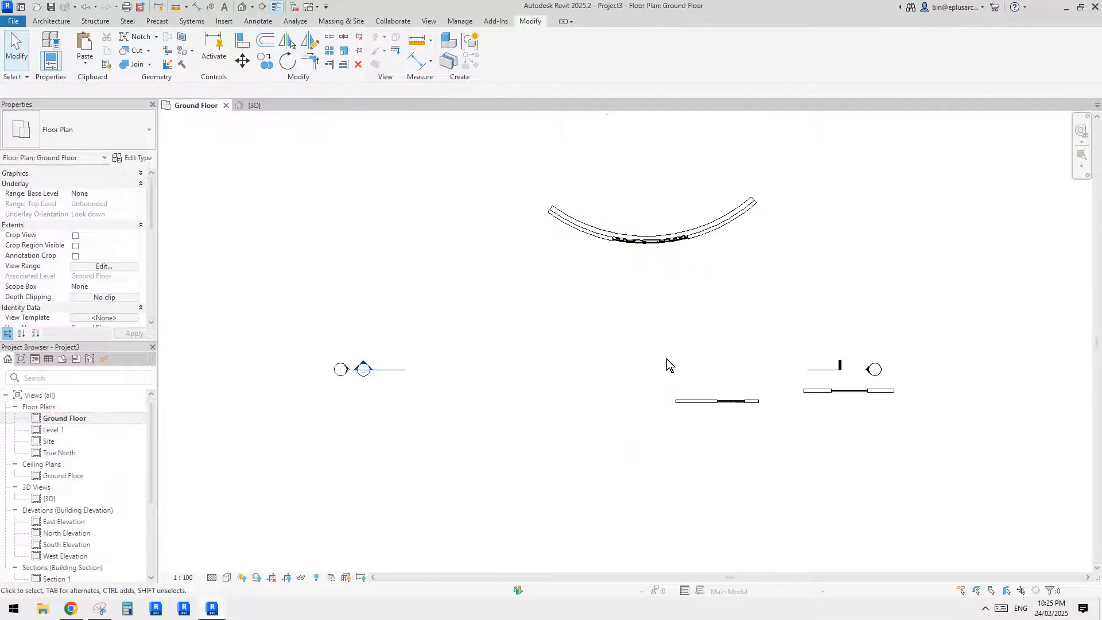
middle_drag(666, 359, 627, 262)
scroll(578, 339, down, 1)
middle_drag(577, 335, 572, 413)
scroll(585, 277, up, 7)
scroll(538, 232, up, 1)
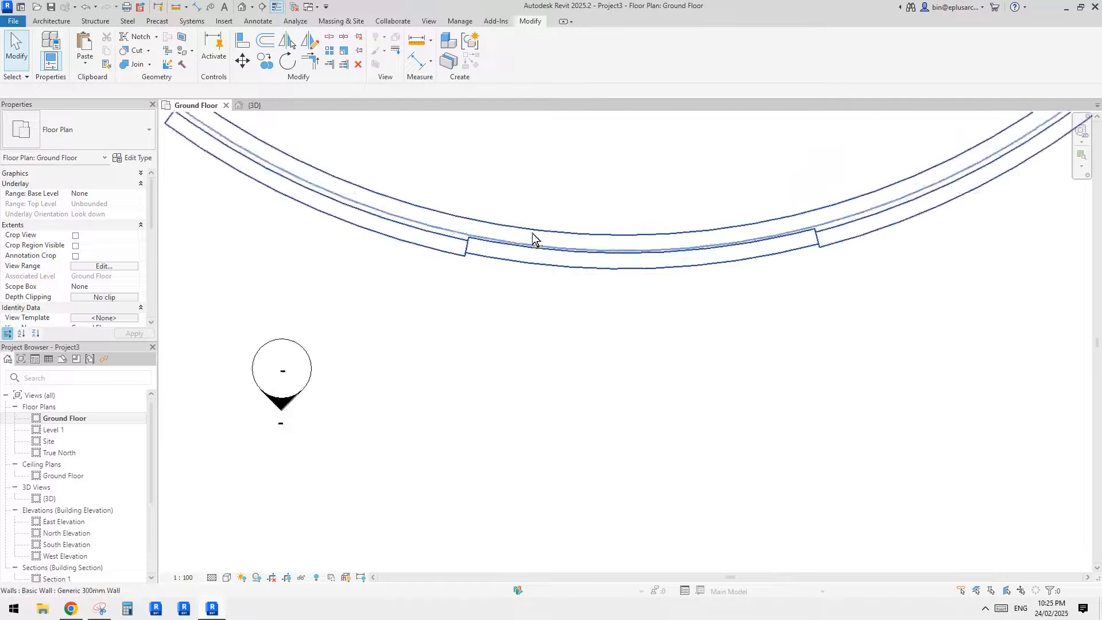
middle_drag(531, 232, 488, 261)
scroll(505, 240, up, 2)
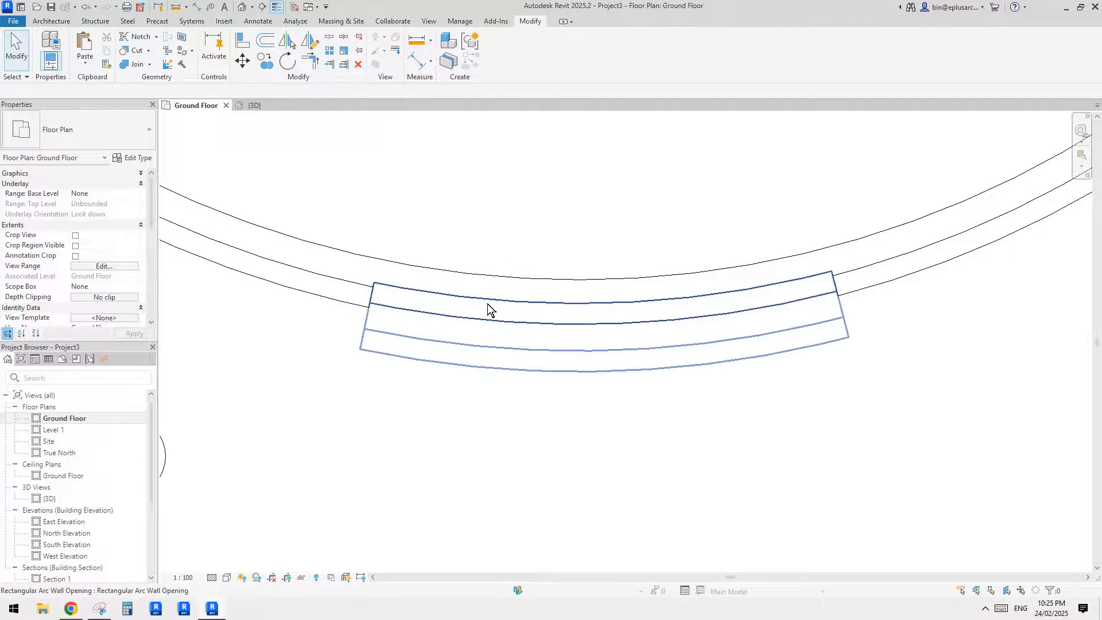
click(487, 302)
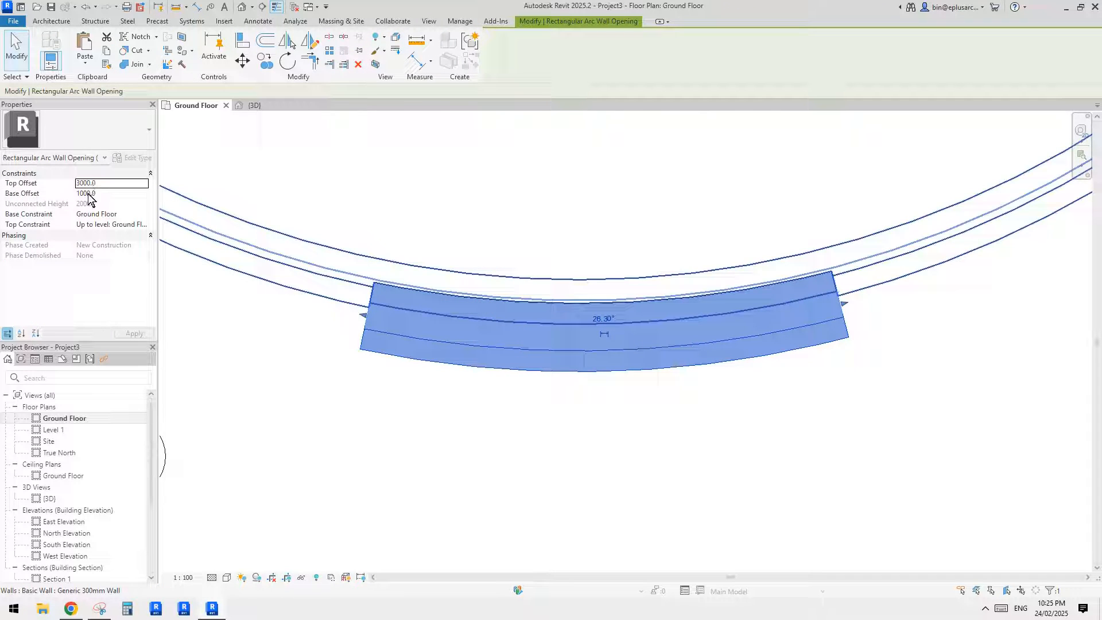
click(451, 219)
middle_drag(444, 203, 441, 225)
middle_drag(446, 265, 447, 272)
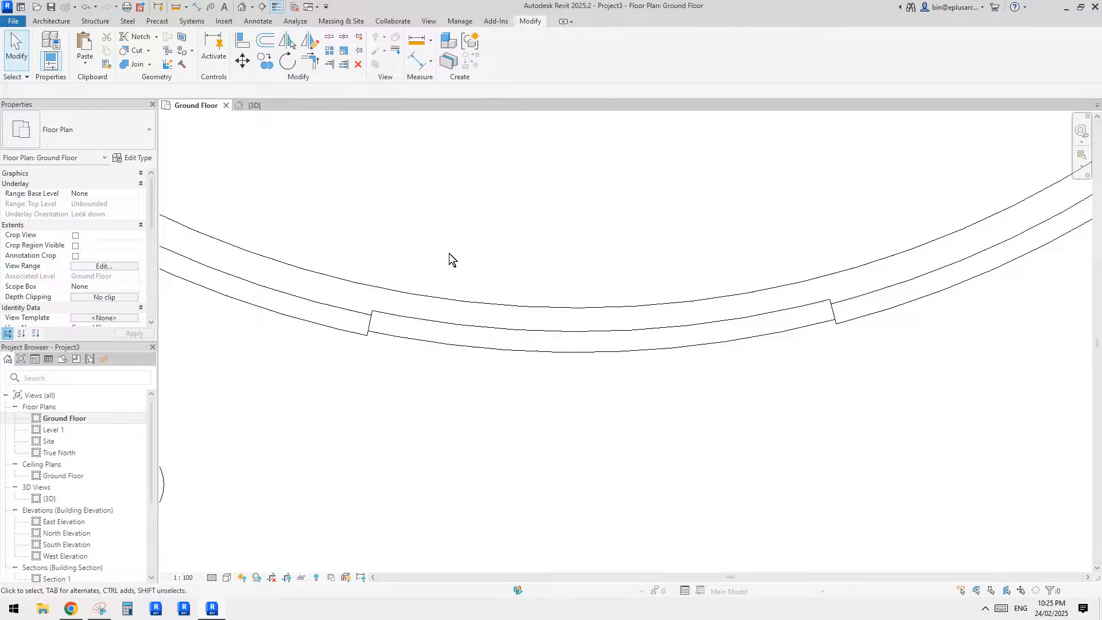
- Switch the Ground Floor plan to the wireframe visual style around the copied wall's opening
key(f)
middle_drag(371, 312, 386, 312)
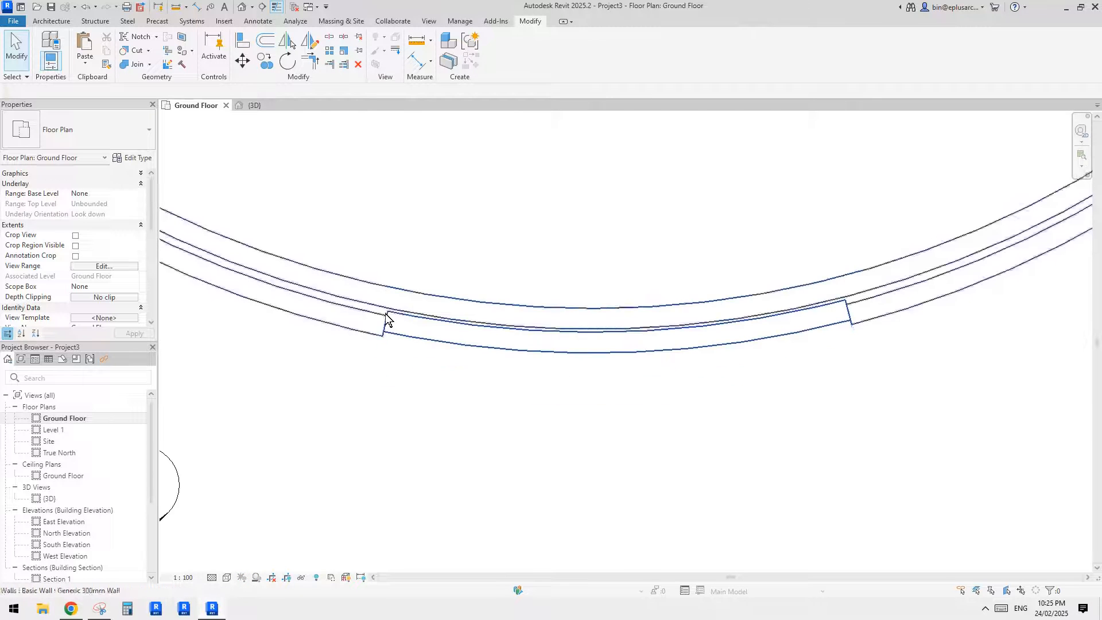
scroll(389, 308, up, 1)
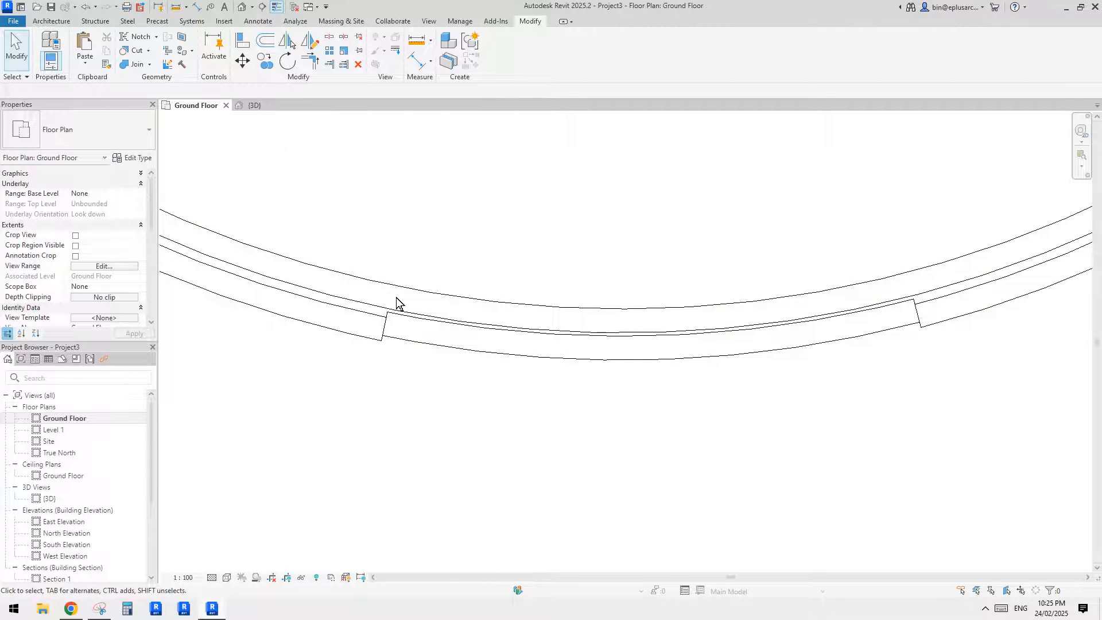
middle_drag(338, 157, 335, 170)
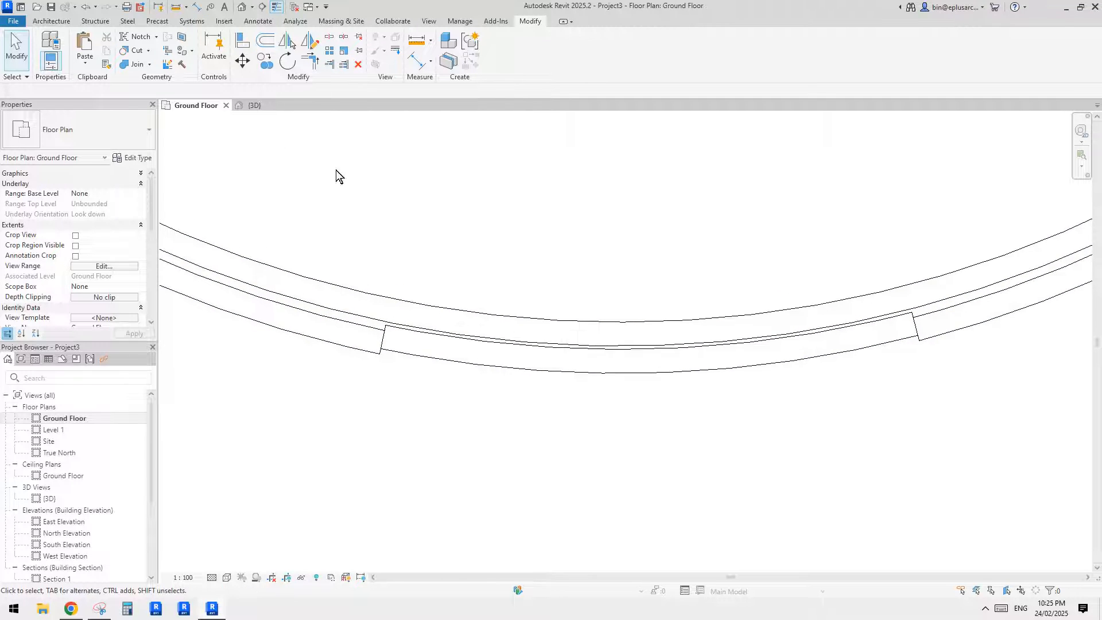
- Start a new Curtain Wall Storefront with base offset 1000 and a slanted cross-section at -20° from vertical
click(50, 22)
click(49, 46)
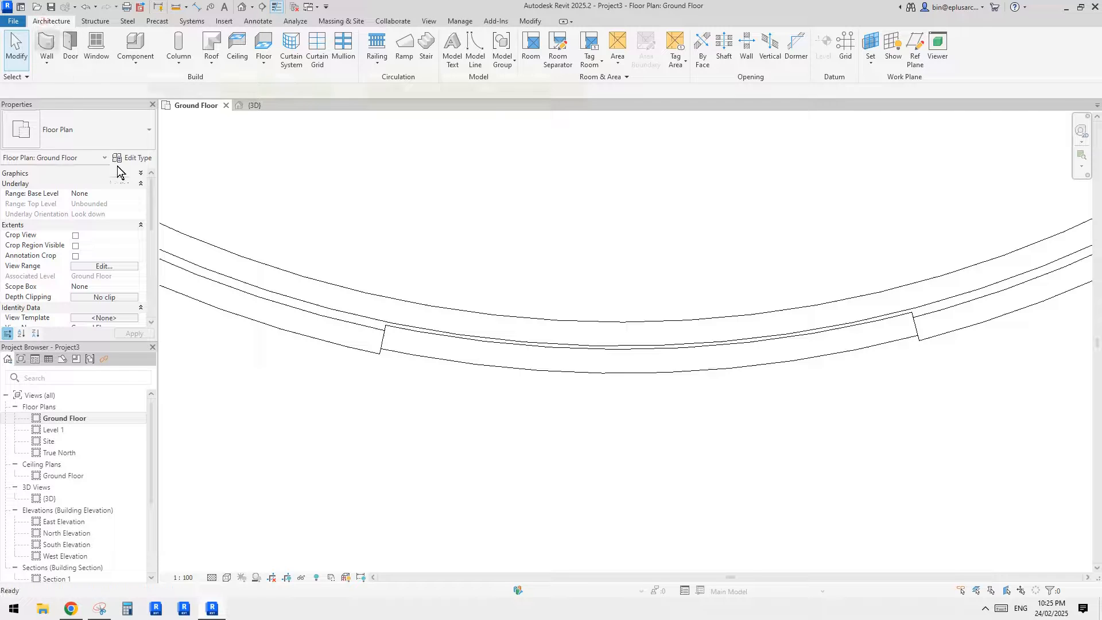
click(97, 132)
click(71, 364)
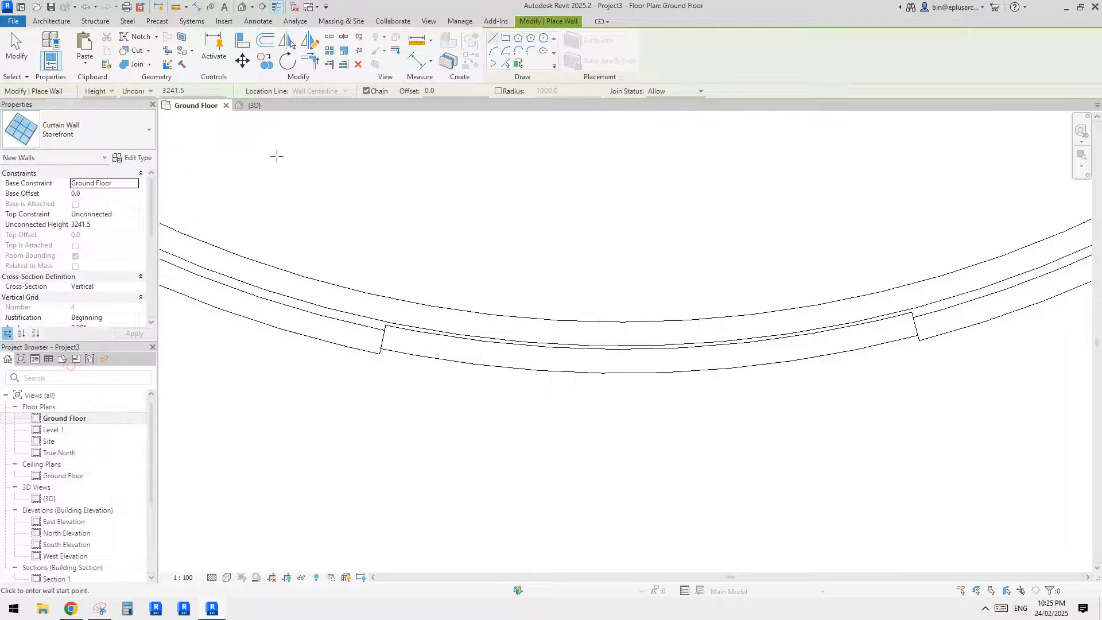
click(115, 287)
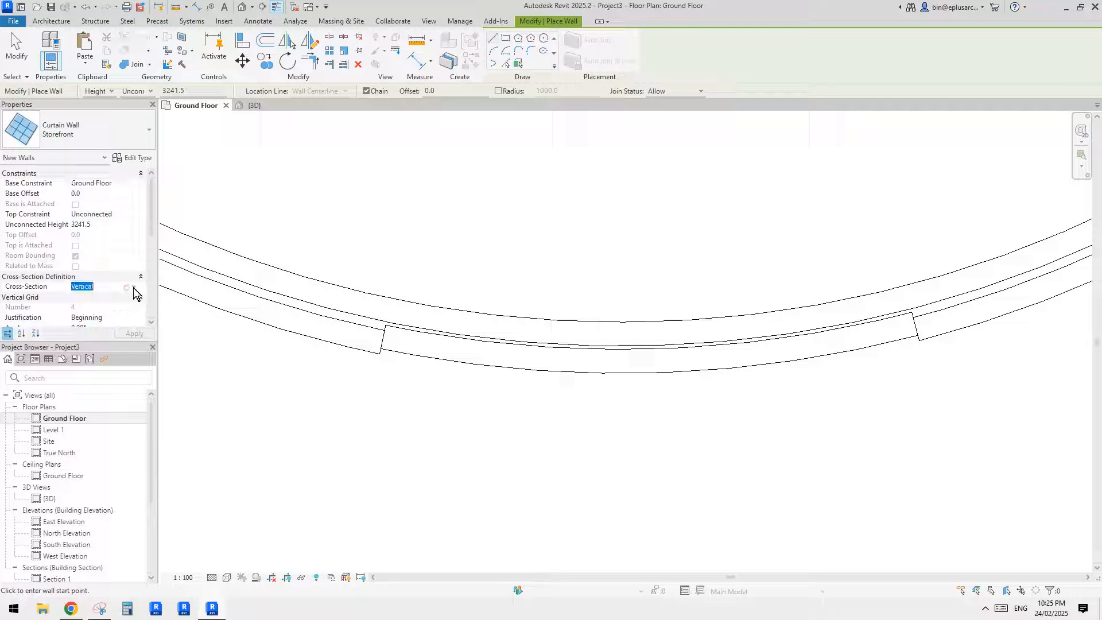
click(133, 287)
click(83, 305)
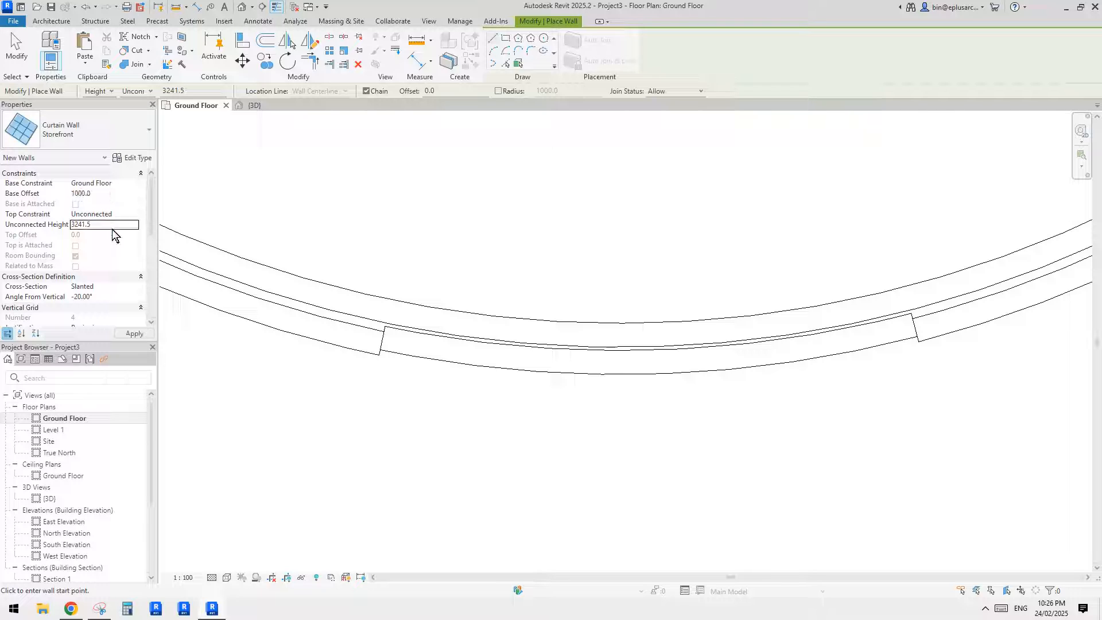
- Constrain the new storefront's top up to level Ground Floor with a top offset of 3000
click(126, 215)
click(135, 214)
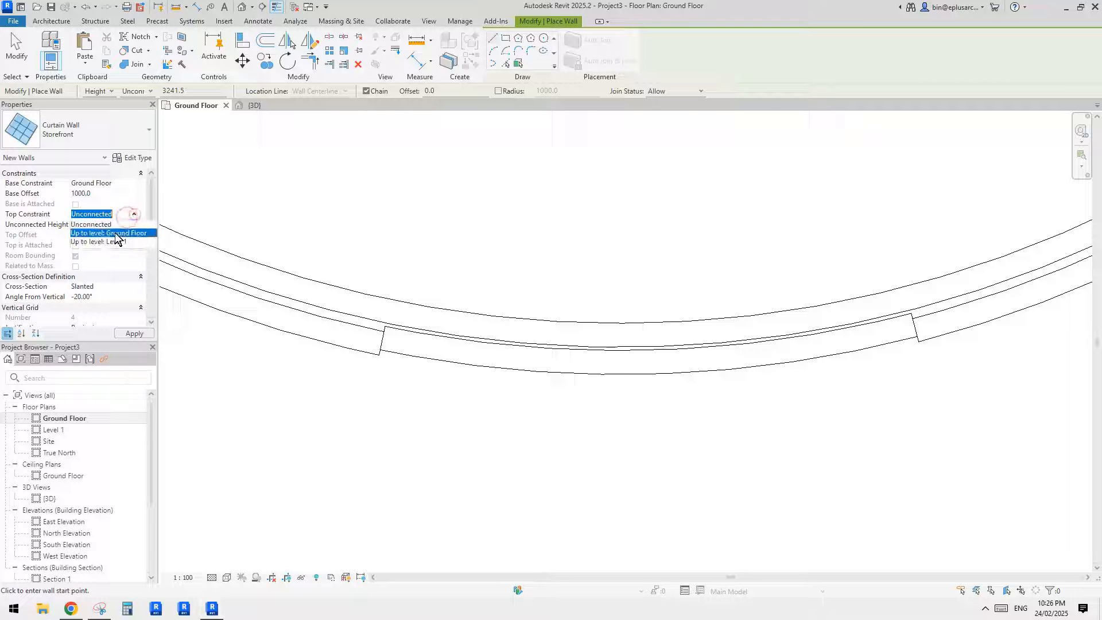
click(115, 233)
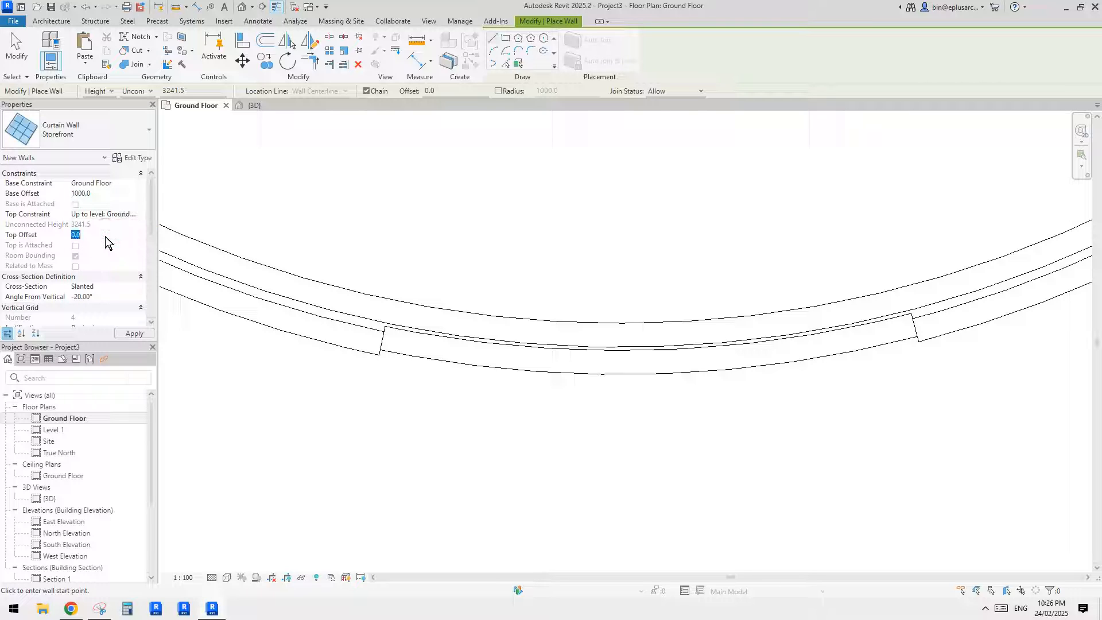
text(3000)
- Begin the storefront as an arc, placing its two ends on the curved wall's centre line at the opening's sides
click(496, 52)
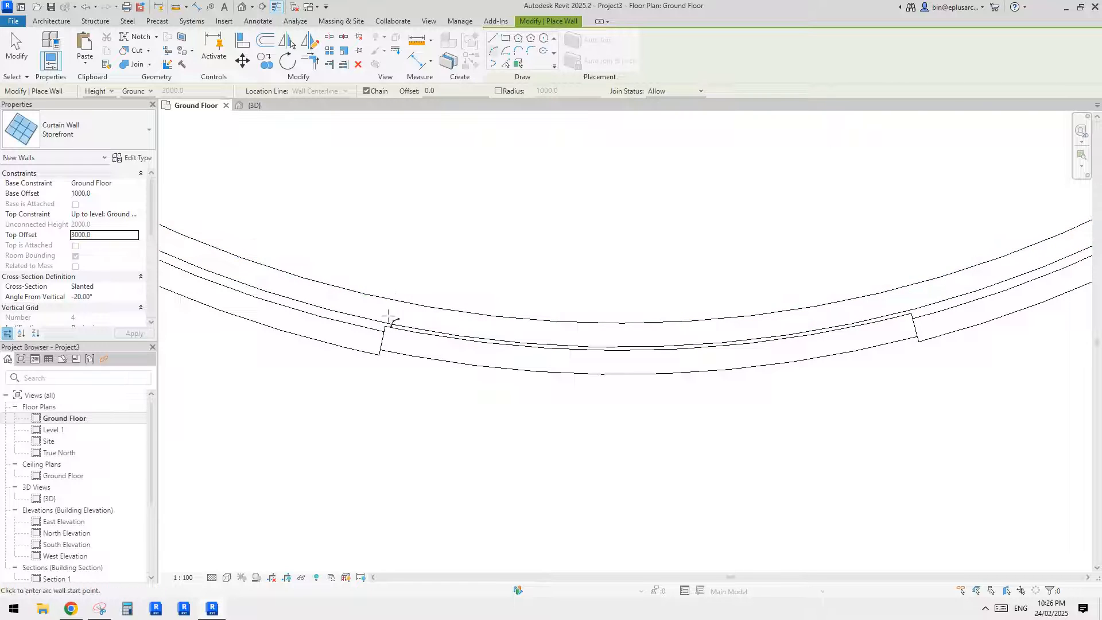
scroll(387, 325, up, 2)
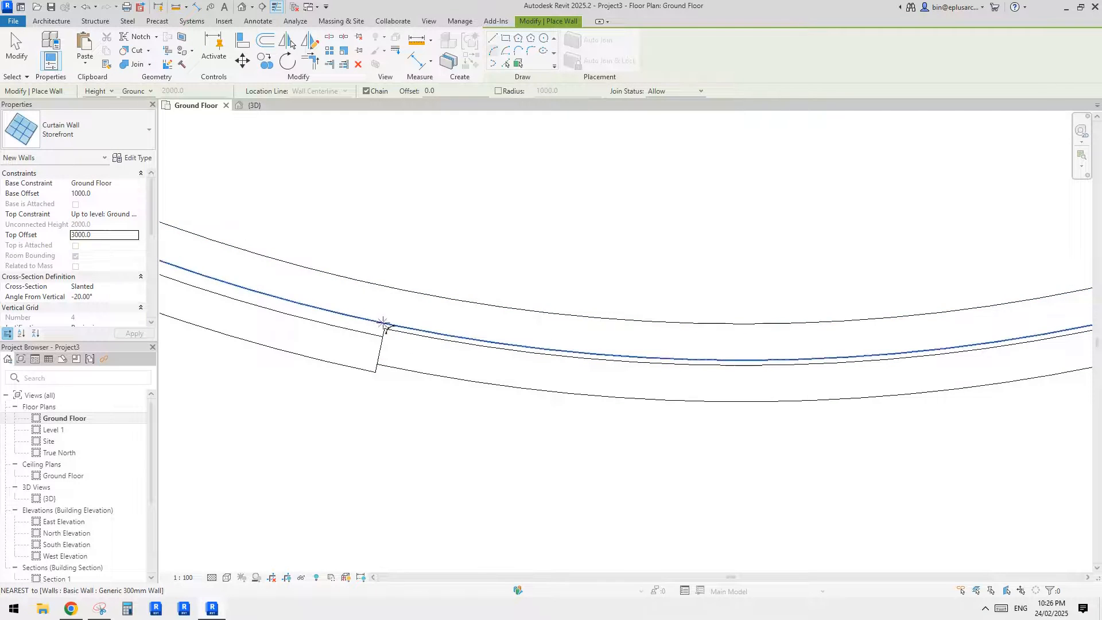
scroll(387, 322, up, 1)
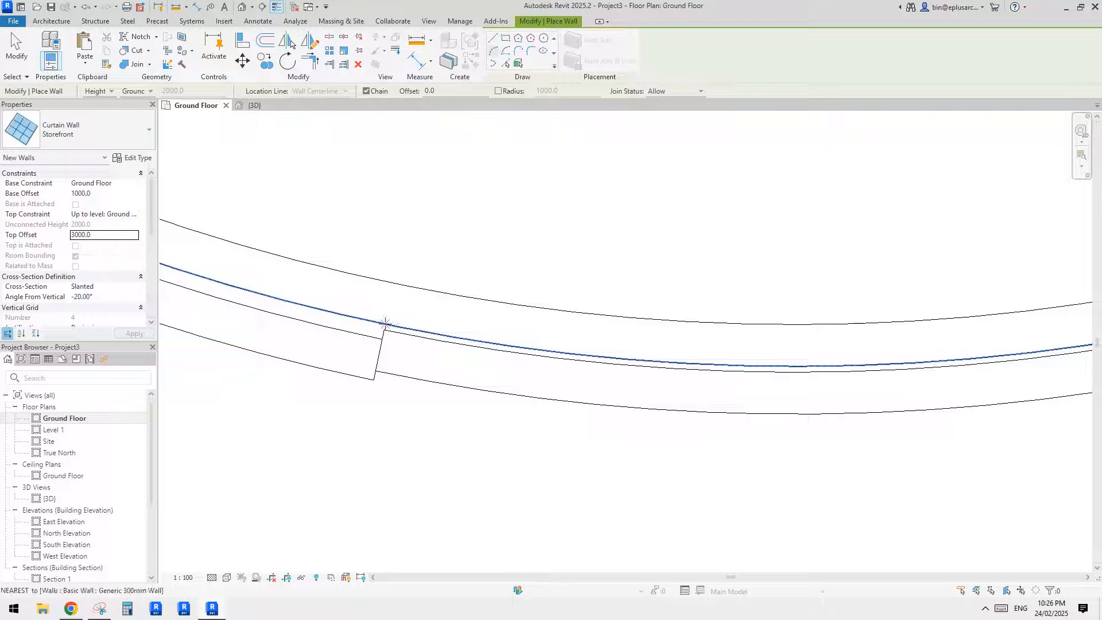
click(387, 323)
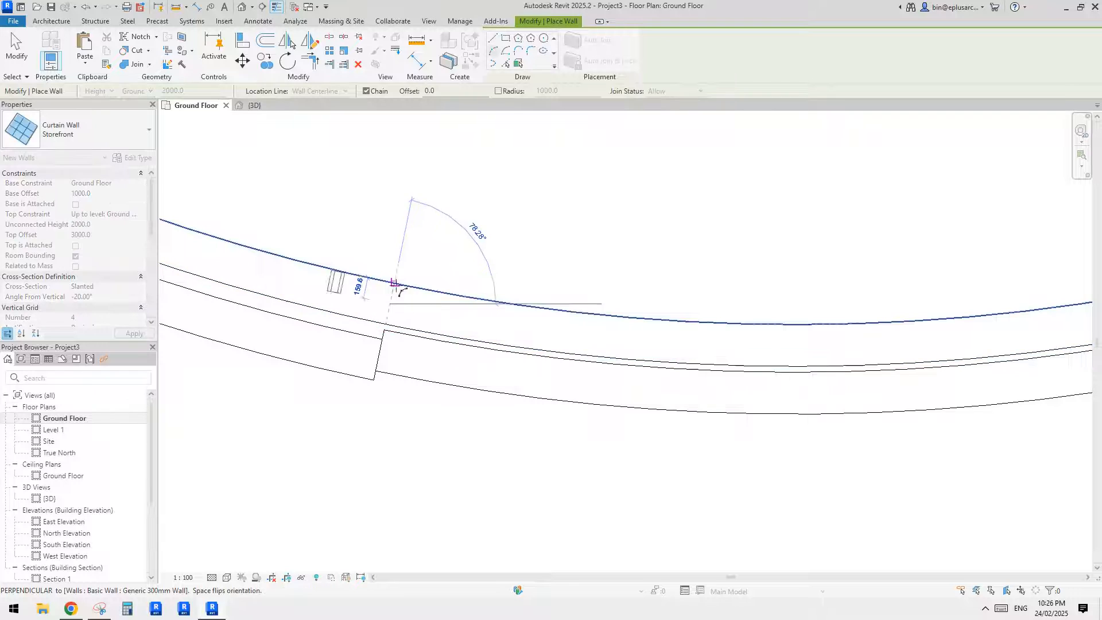
scroll(541, 332, down, 2)
middle_drag(832, 343, 539, 373)
scroll(677, 350, up, 1)
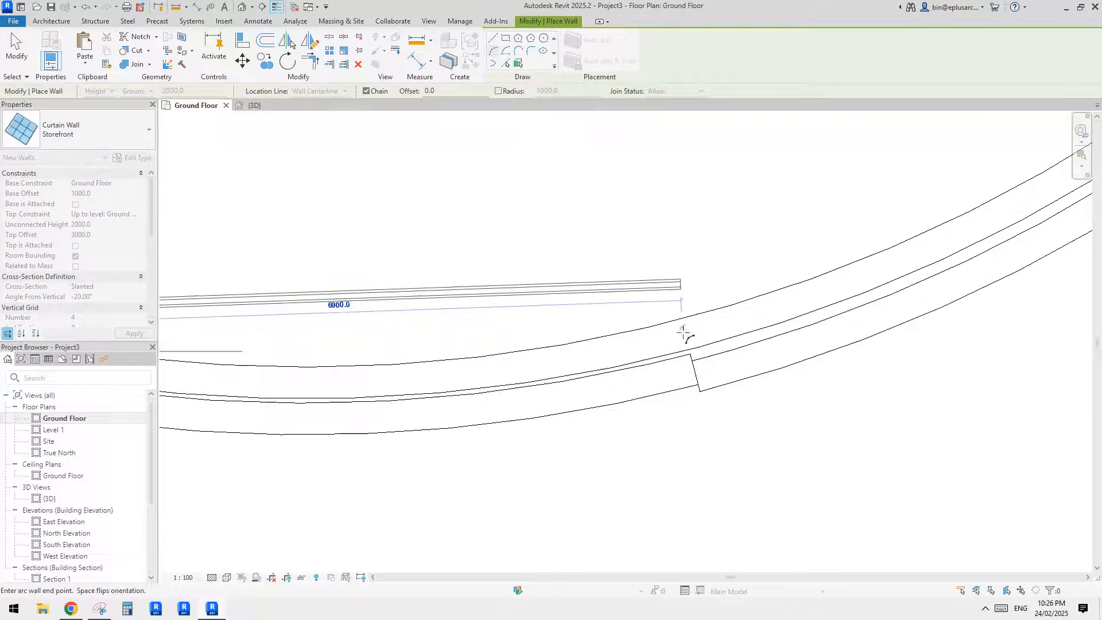
scroll(691, 347, up, 2)
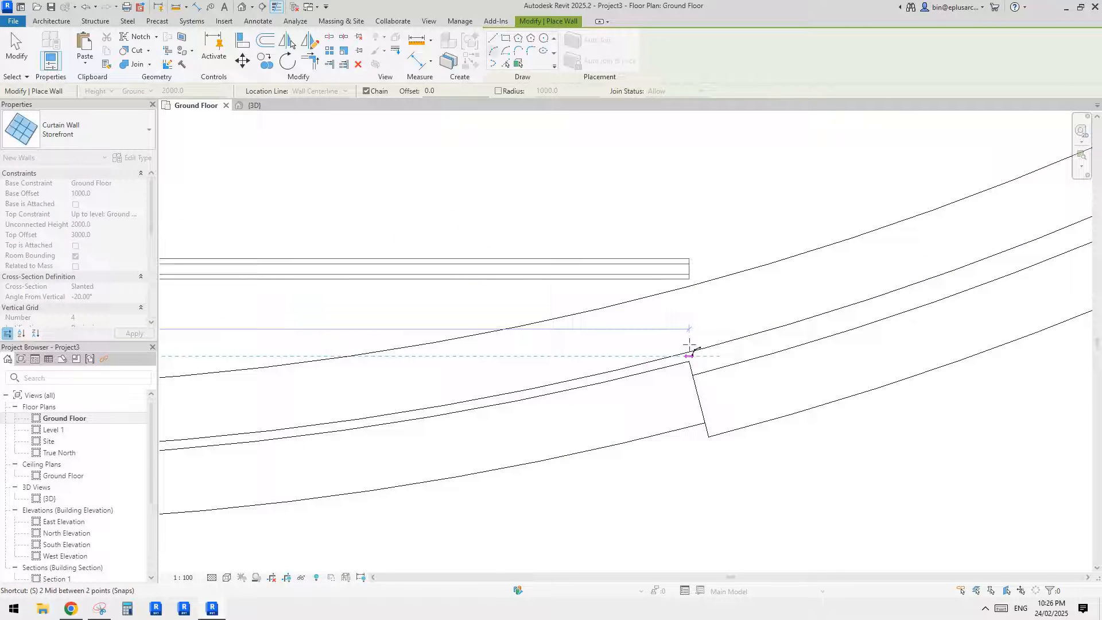
scroll(687, 350, up, 1)
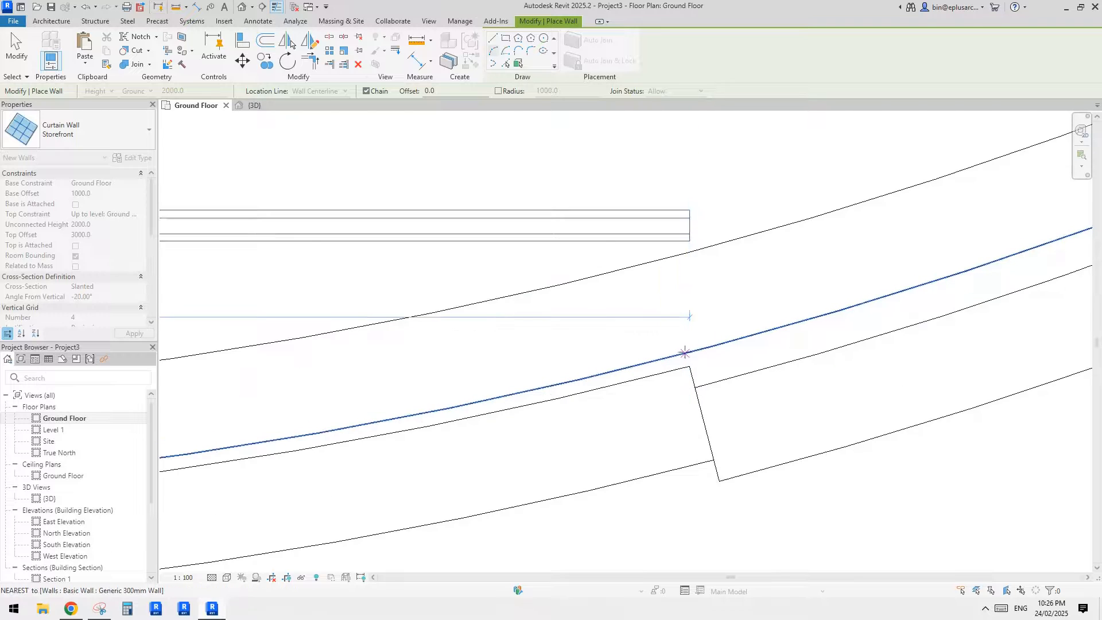
click(685, 352)
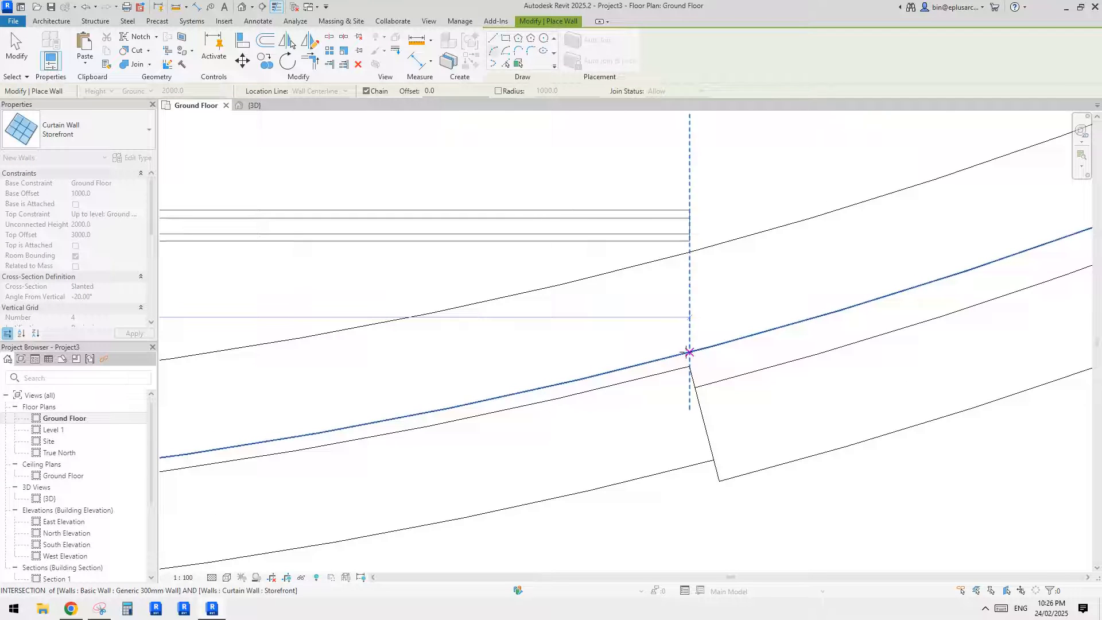
click(660, 261)
- Bend the storefront arc to follow the curved wall's centre line and finish placing walls
scroll(558, 347, down, 4)
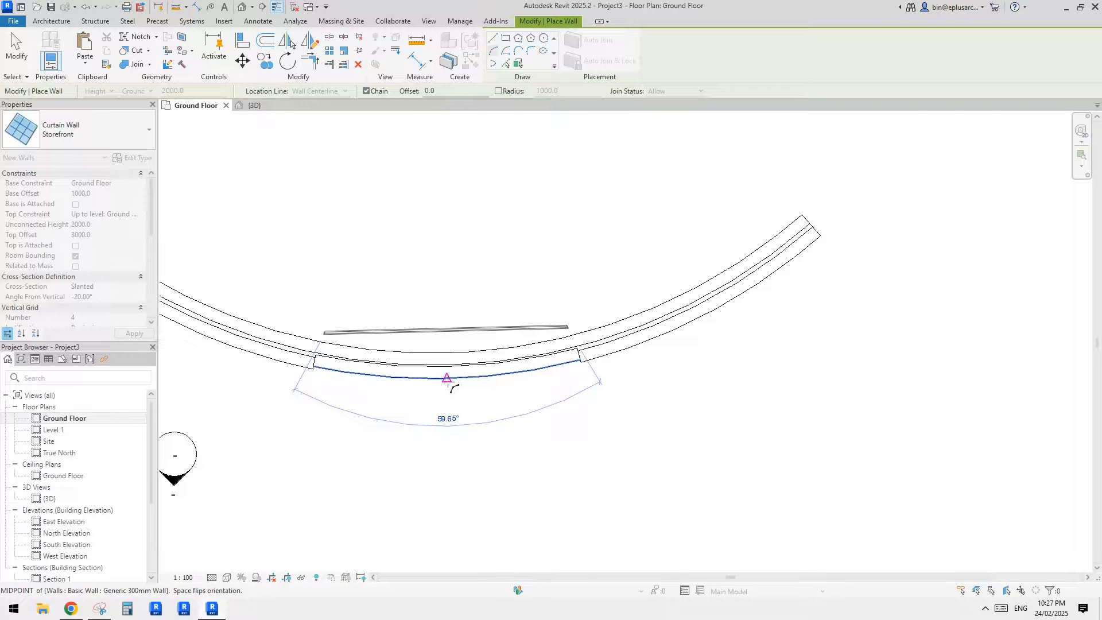
scroll(448, 364, up, 3)
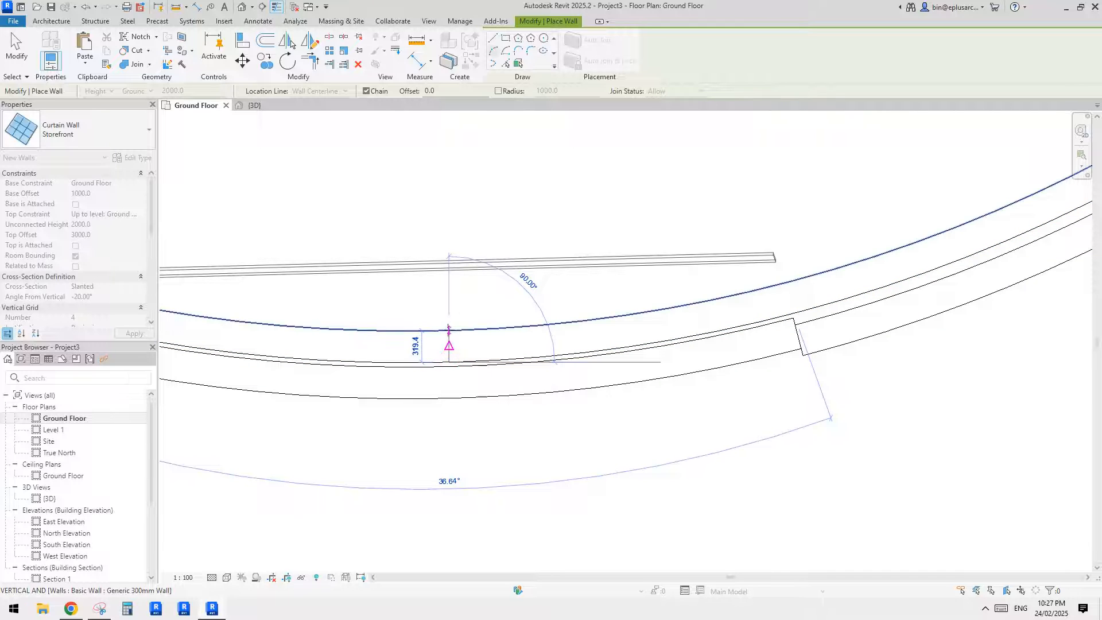
click(449, 363)
scroll(450, 367, down, 3)
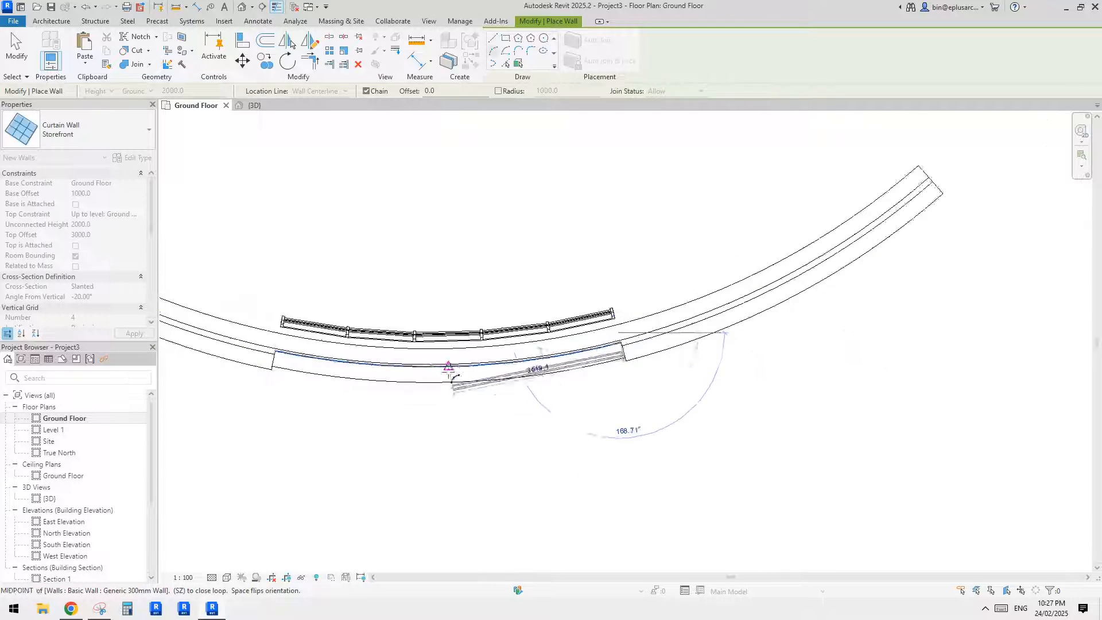
key(Escape)
key(Escape)
- In the 3D view, set the new storefront's angle from vertical to 20°
click(242, 8)
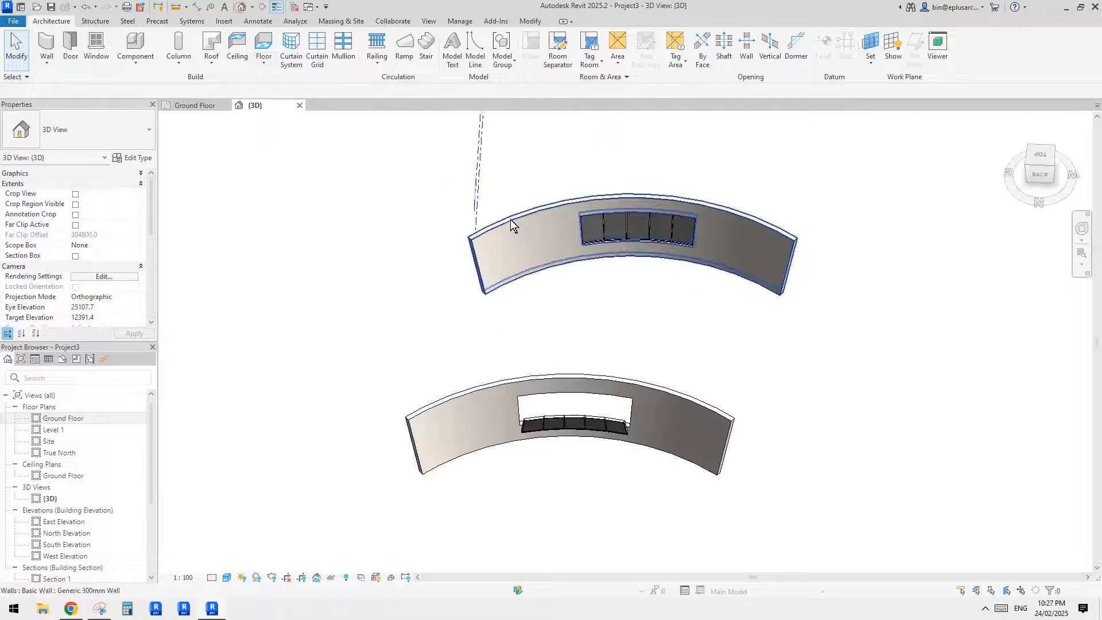
scroll(608, 422, up, 3)
click(611, 426)
shift+middle_drag(611, 426, 660, 387)
scroll(612, 381, up, 4)
scroll(612, 381, down, 1)
click(124, 298)
text(20)
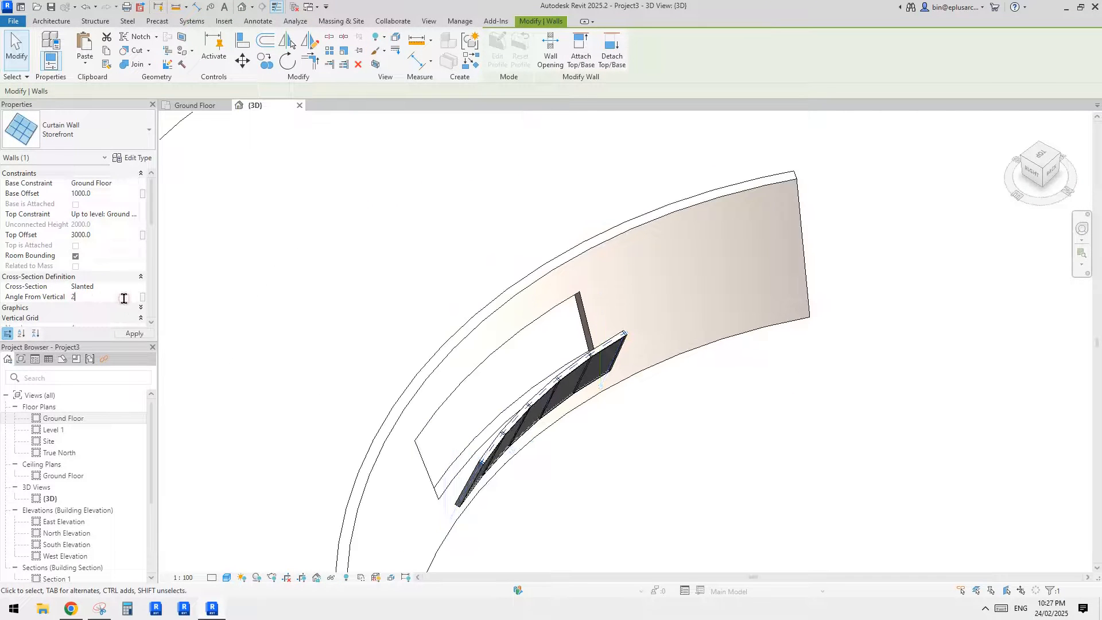
middle_drag(449, 233, 448, 196)
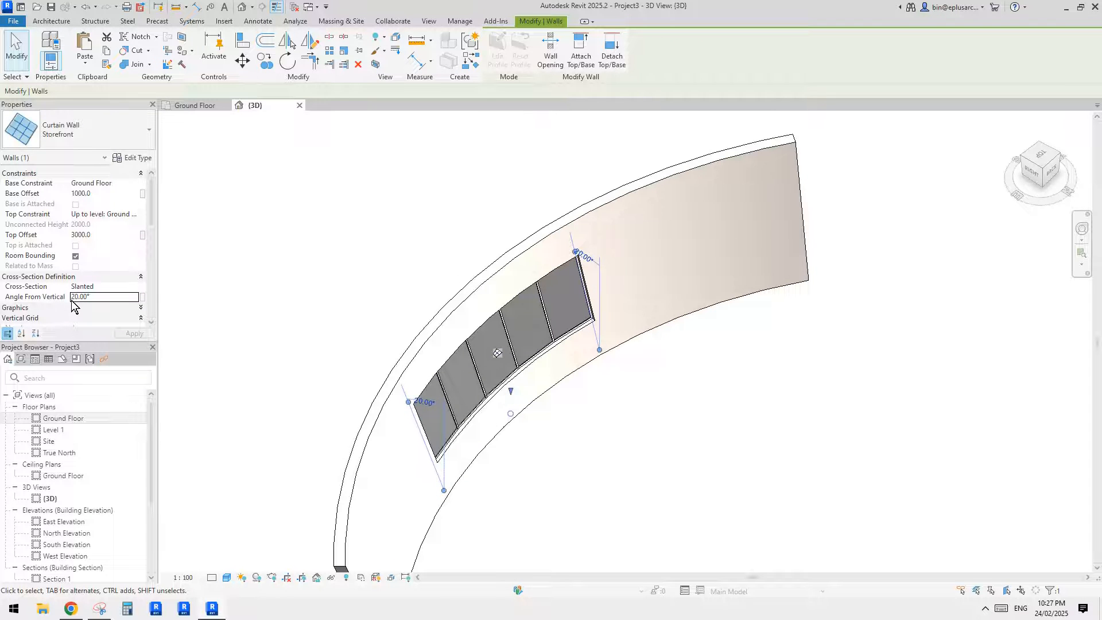
shift+middle_drag(479, 310, 508, 276)
shift+middle_drag(519, 344, 586, 353)
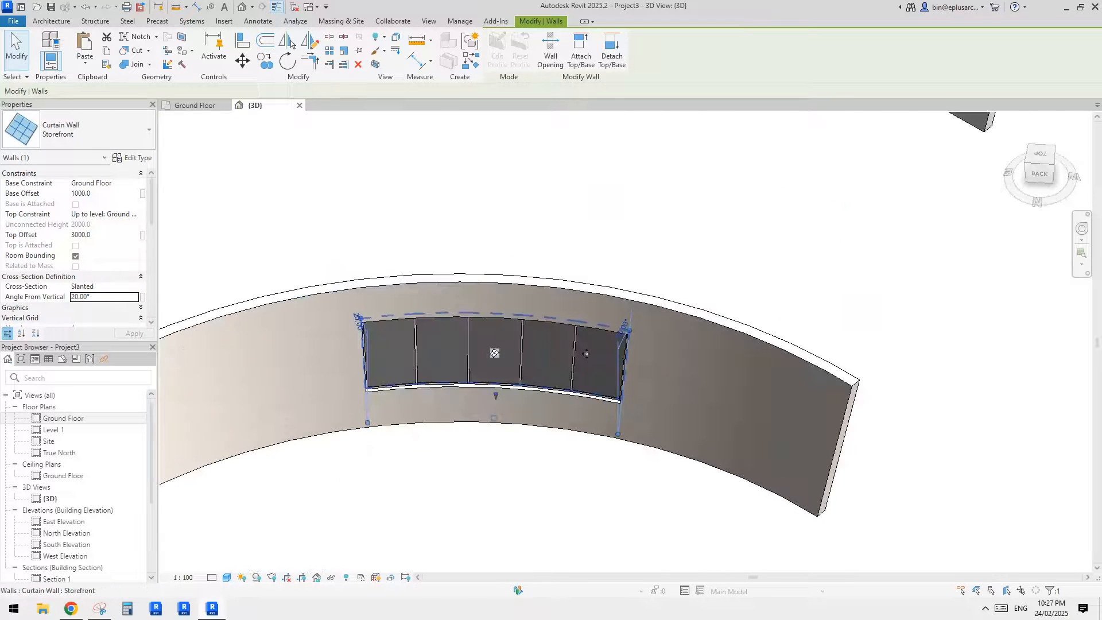
- Examine from several angles how the new storefront fits the copied wall's arc opening, selecting the opening to compare its edges
click(653, 372)
scroll(616, 359, up, 3)
click(609, 360)
middle_drag(592, 422, 633, 381)
key(Escape)
click(597, 415)
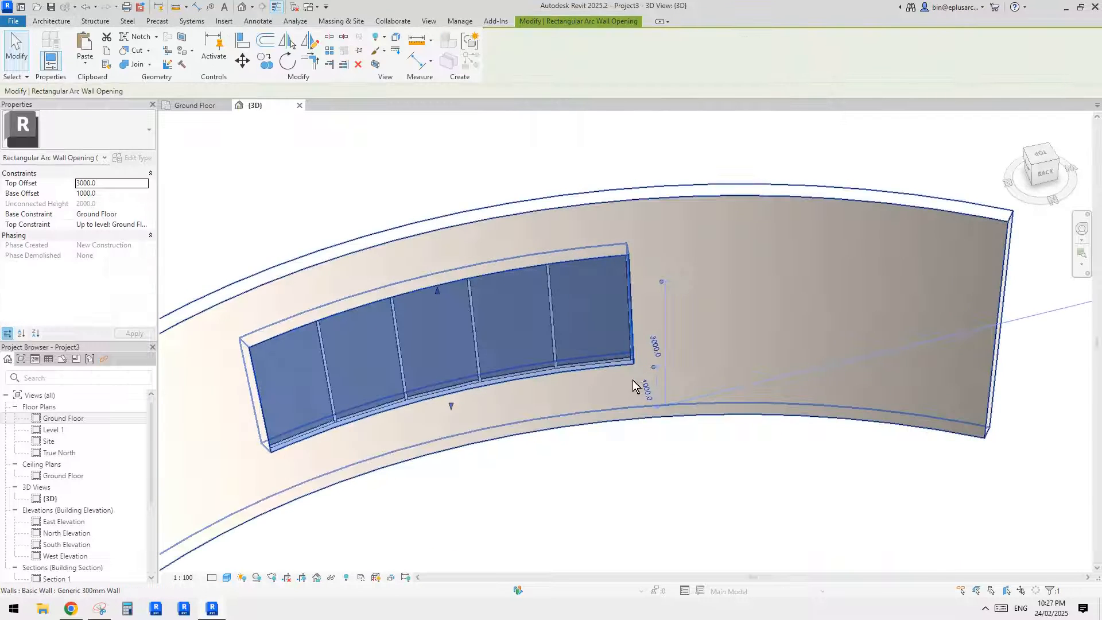
shift+middle_drag(560, 339, 271, 361)
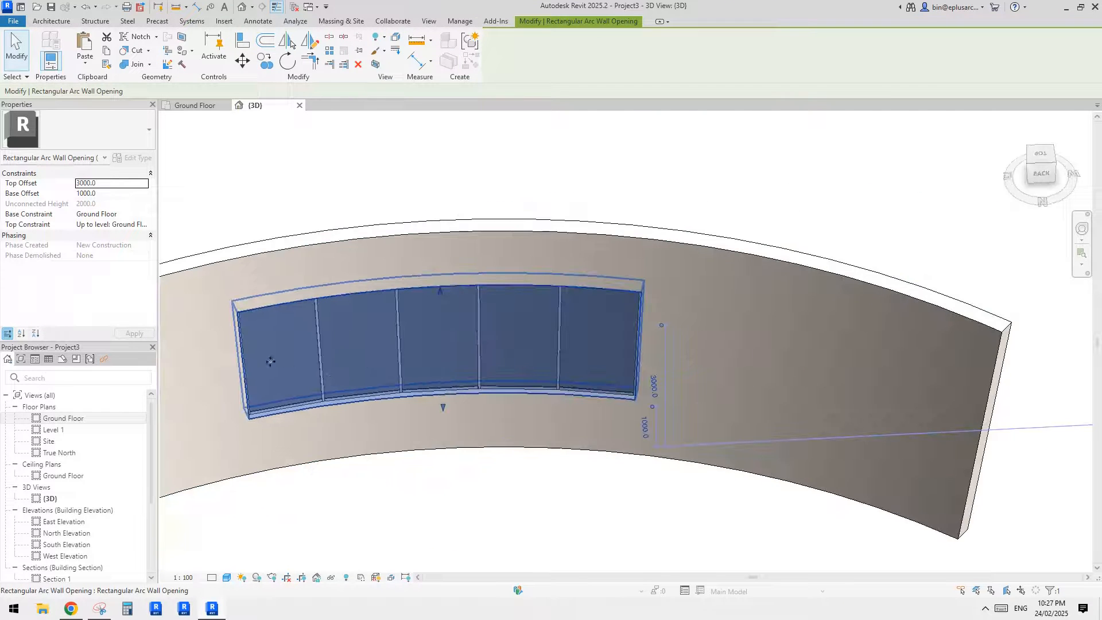
middle_drag(631, 337, 694, 337)
key(Escape)
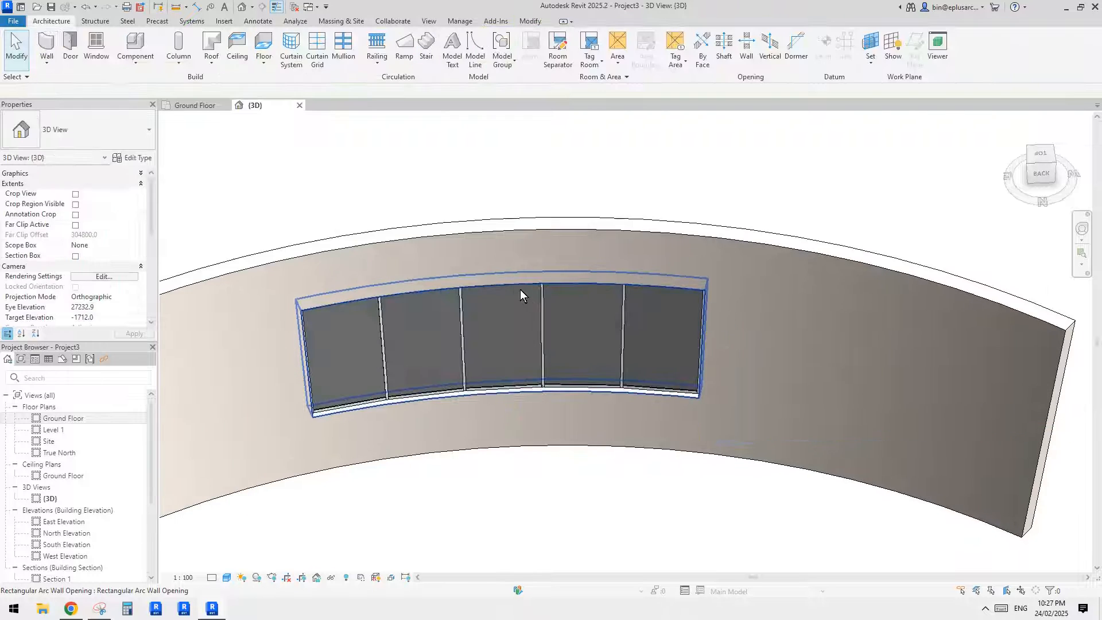
click(517, 283)
middle_drag(554, 350, 555, 354)
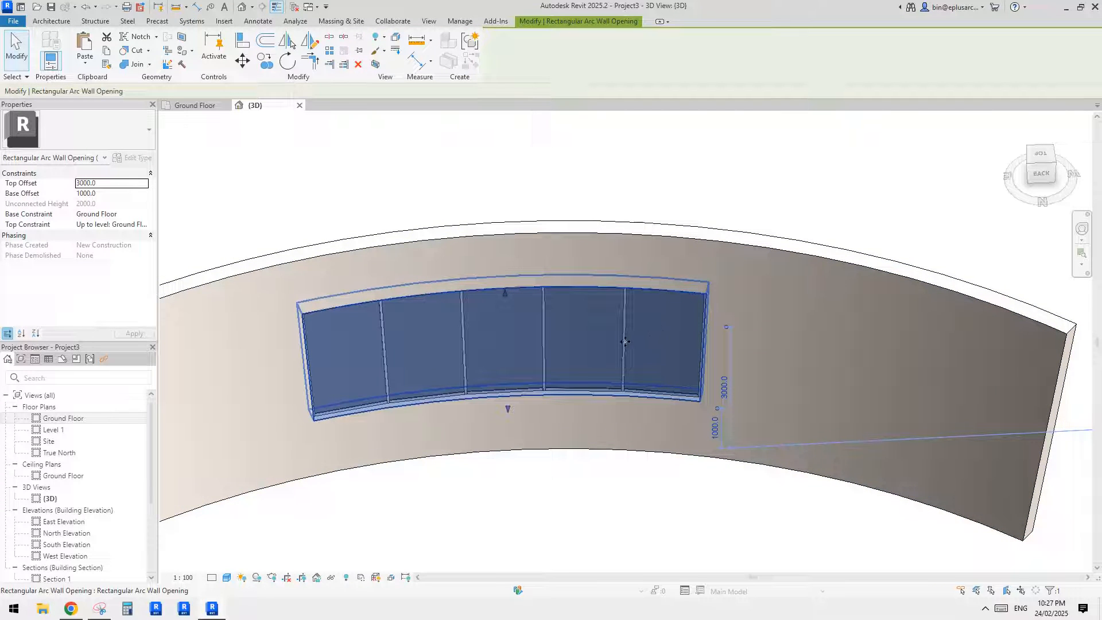
shift+middle_drag(625, 342, 679, 361)
key(Escape)
scroll(669, 286, down, 1)
middle_drag(669, 286, 648, 289)
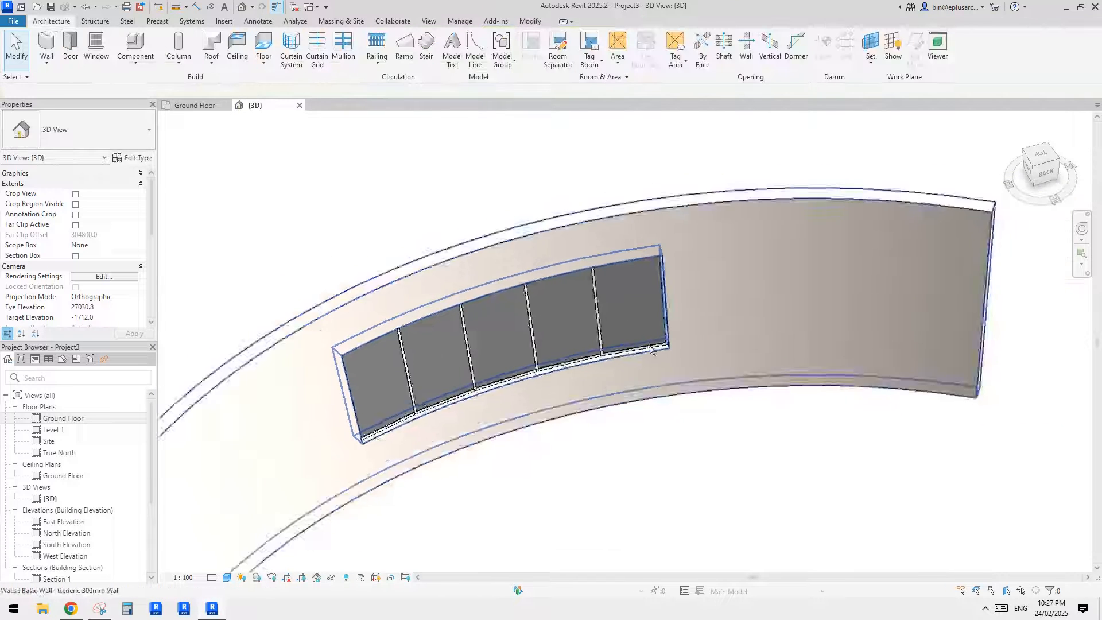
shift+middle_drag(650, 349, 501, 357)
click(507, 318)
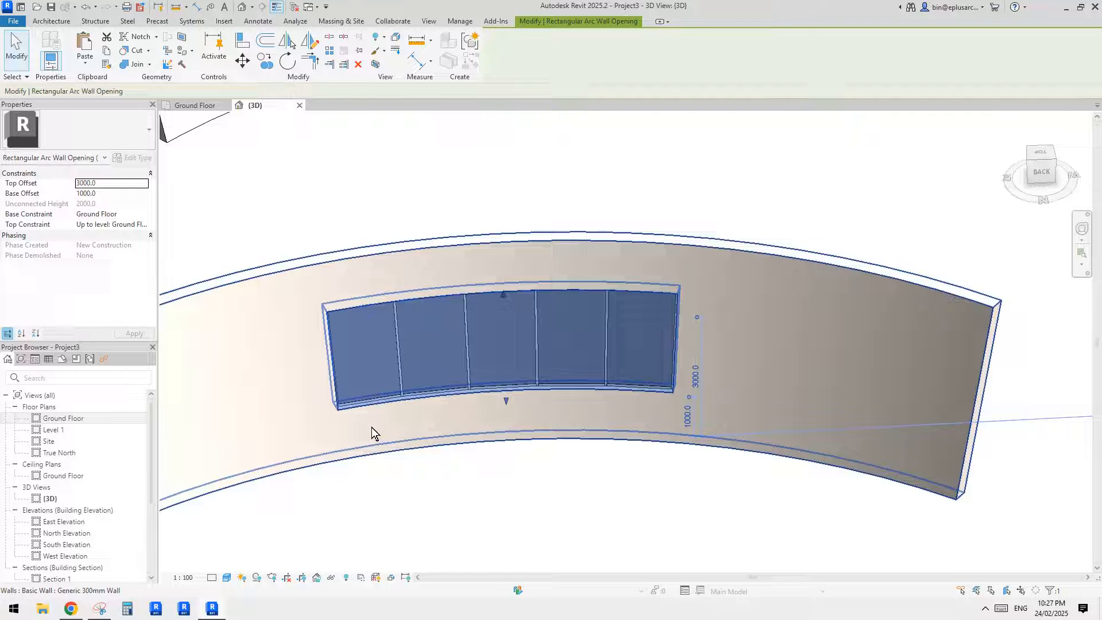
- In the 3D view, copy the curved slanted wall with its opening to a free spot in front of the original
double_click(64, 418)
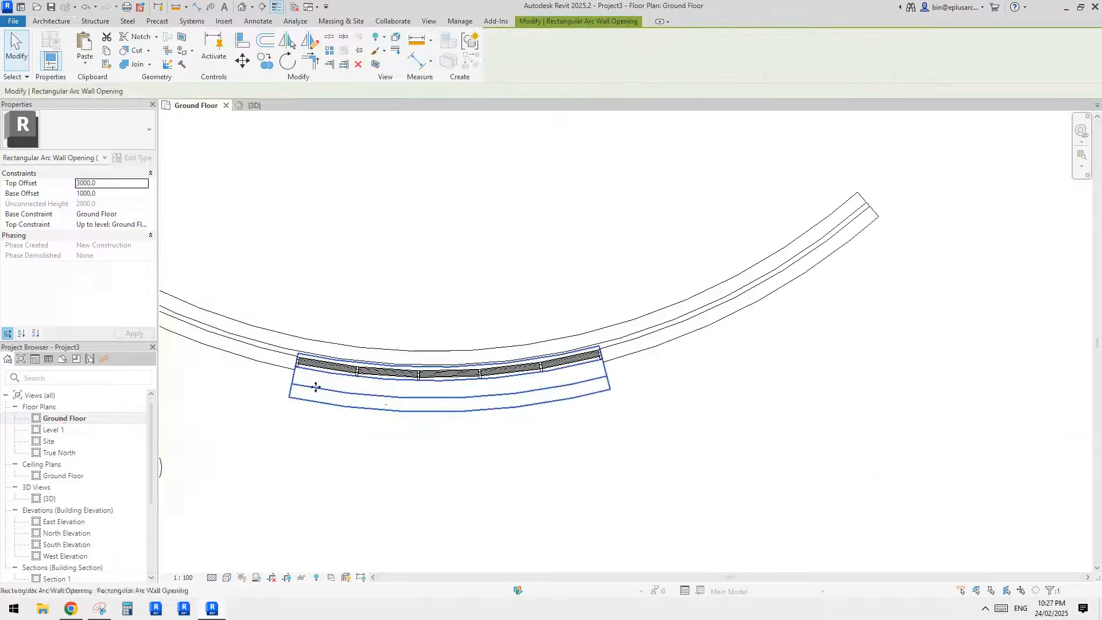
click(314, 386)
scroll(457, 363, down, 2)
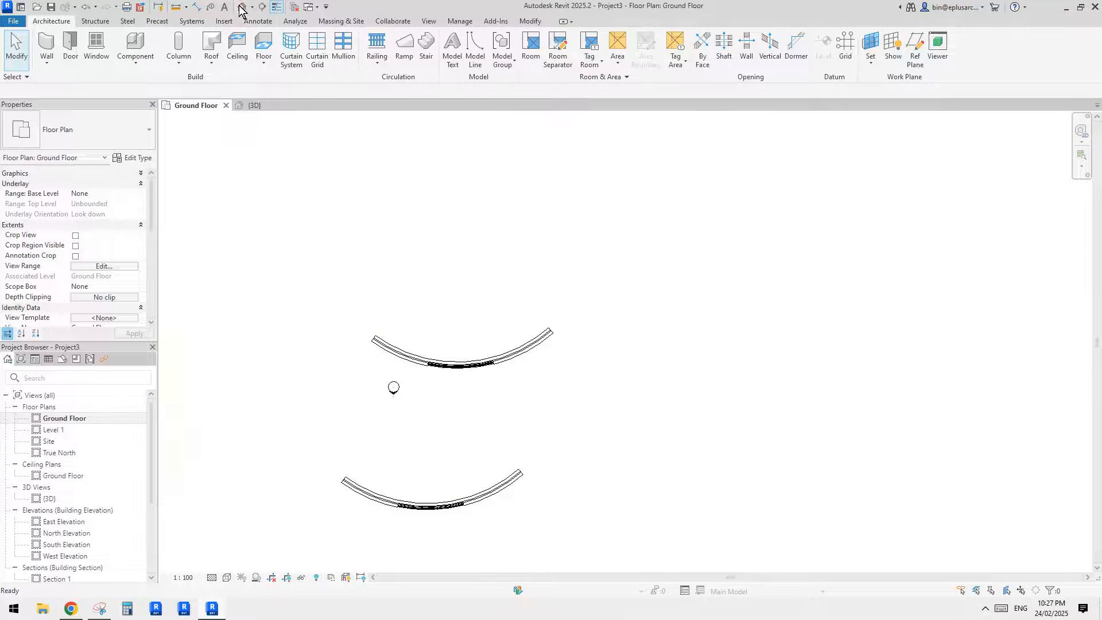
click(240, 8)
scroll(568, 294, down, 2)
shift+middle_drag(563, 309, 664, 336)
click(609, 257)
scroll(608, 258, down, 2)
middle_drag(664, 336, 598, 314)
key(c)
key(o)
click(597, 310)
click(701, 346)
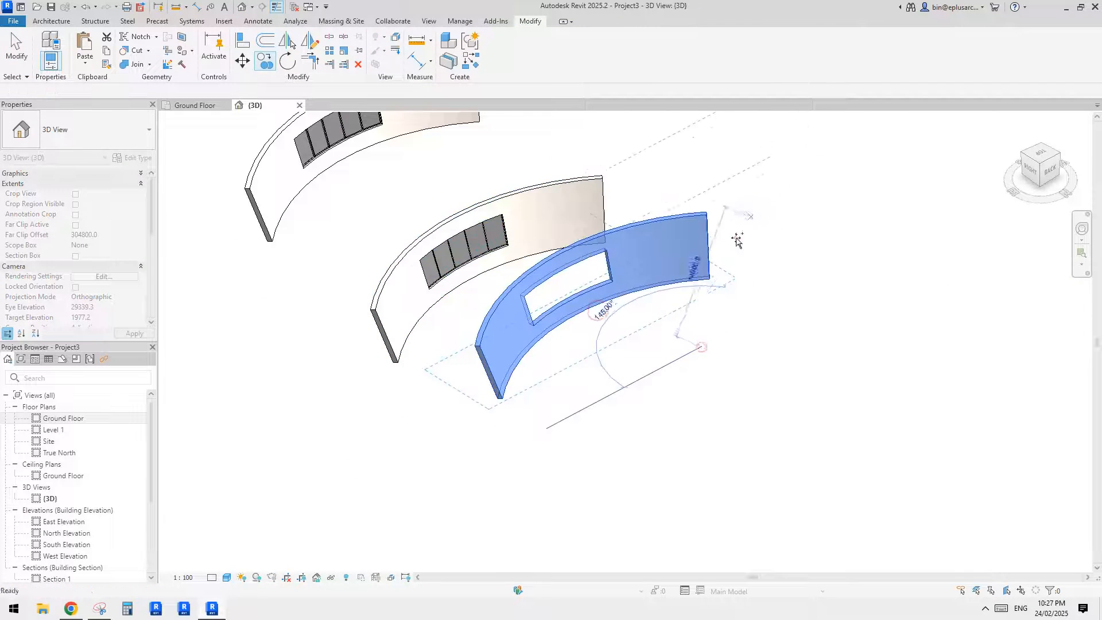
- Set the copied wall's cross-section to Vertical
shift+middle_drag(623, 277, 676, 278)
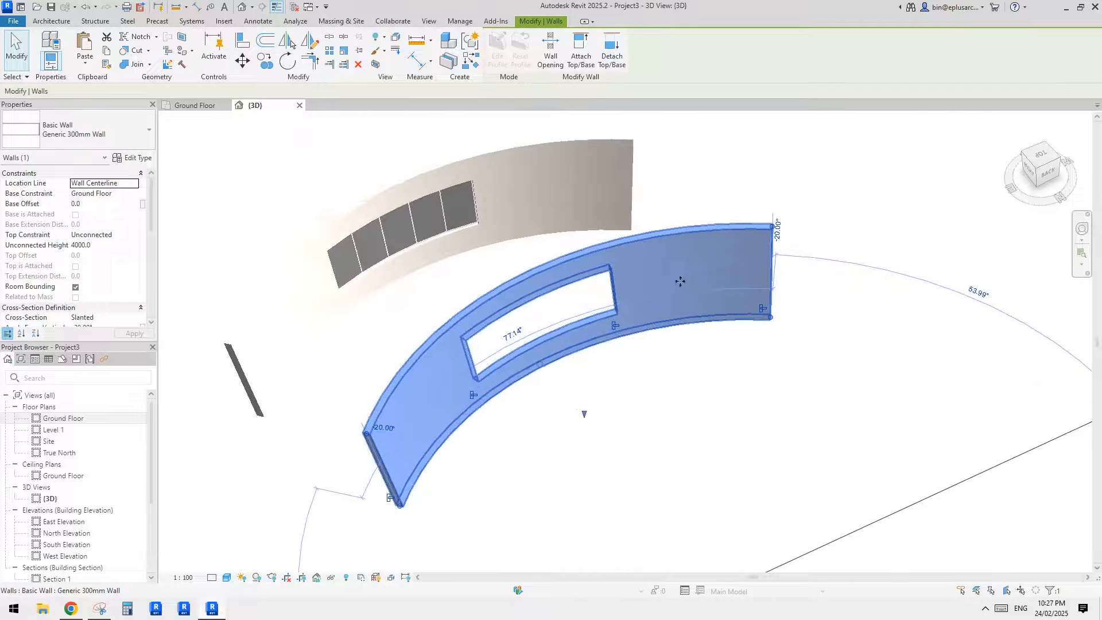
click(105, 317)
click(109, 321)
click(90, 328)
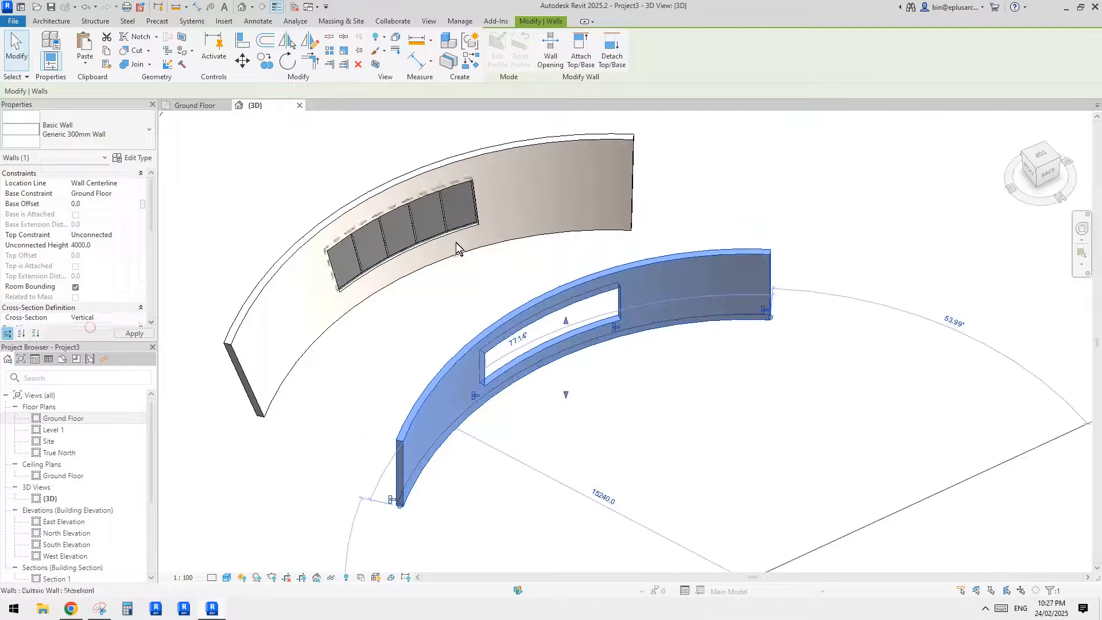
- In the Ground Floor plan, start a Storefront curtain wall for the vertical wall's opening, with its cross-section set to Vertical
double_click(67, 416)
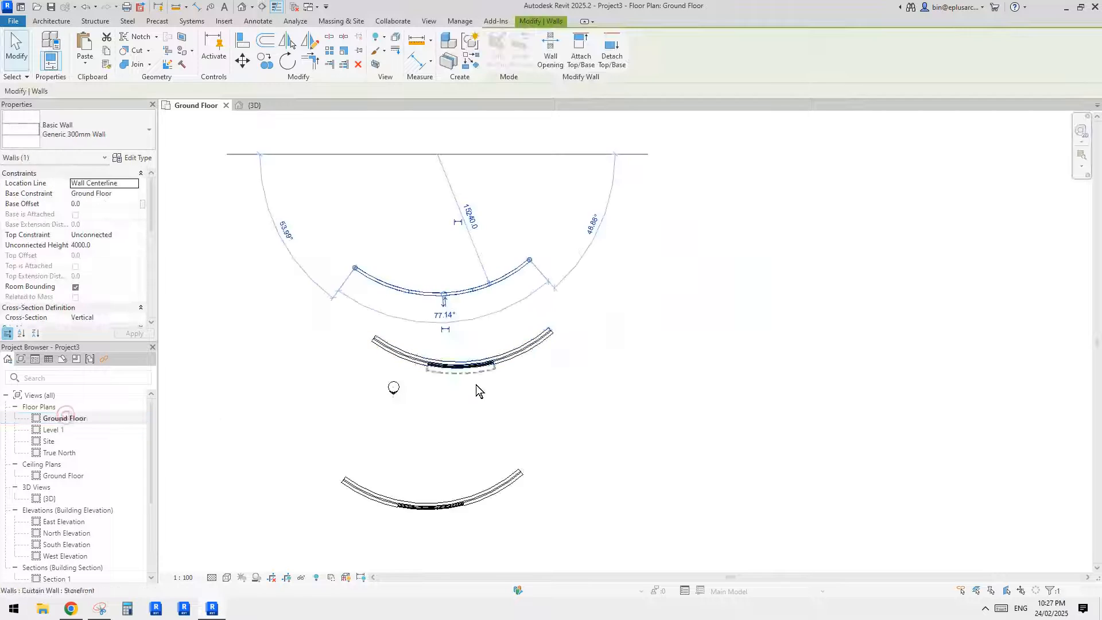
middle_drag(477, 385, 506, 380)
scroll(497, 296, up, 8)
click(453, 295)
click(426, 287)
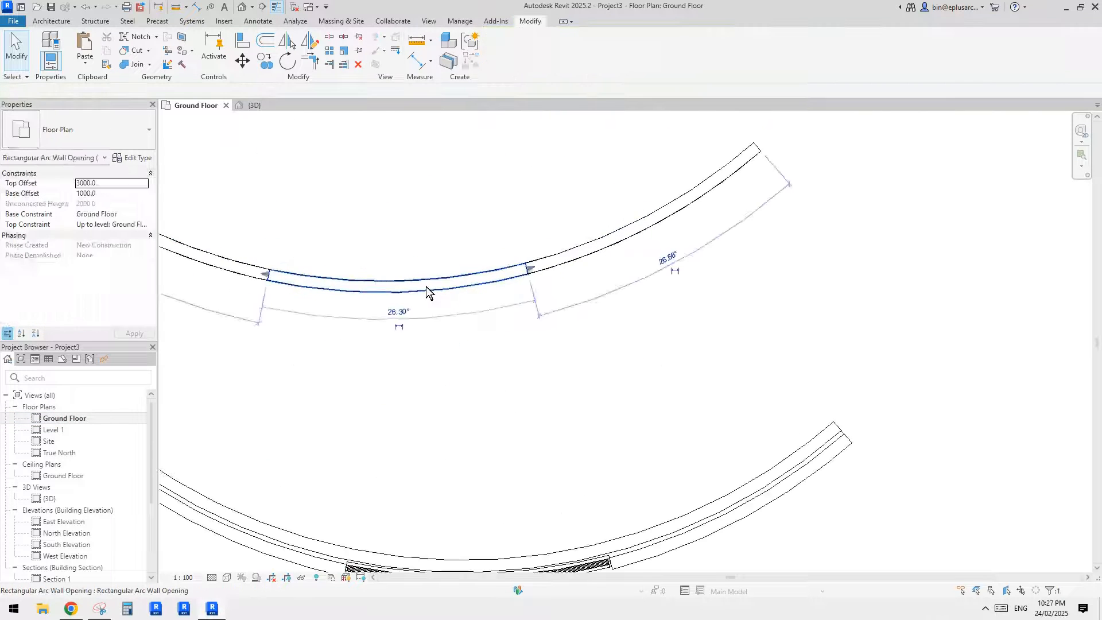
middle_drag(286, 229, 449, 264)
scroll(449, 264, up, 1)
click(450, 263)
click(46, 22)
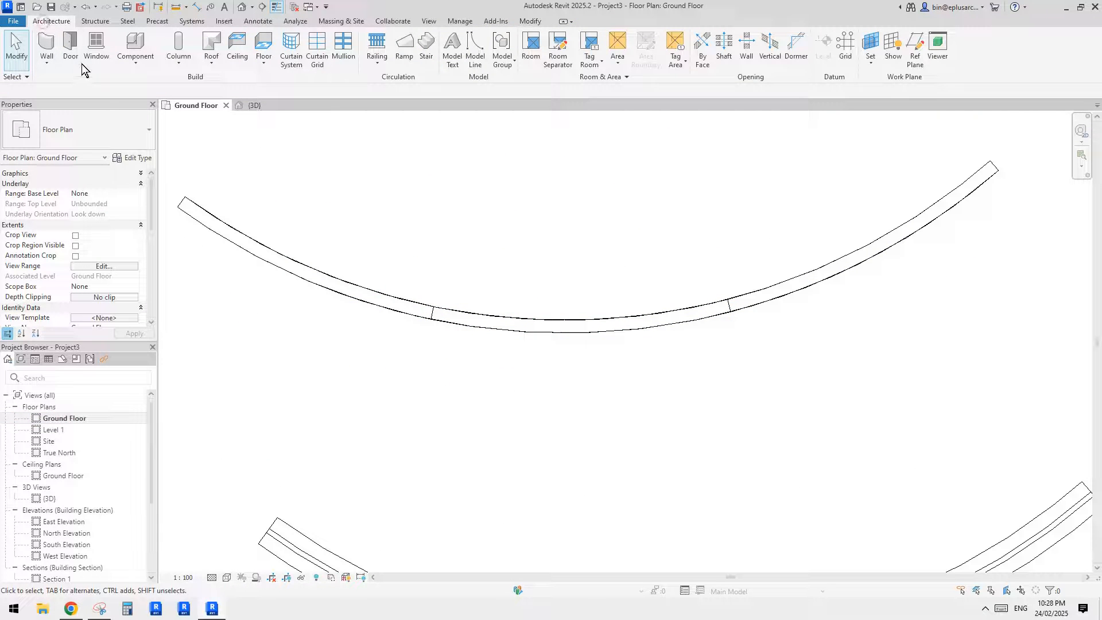
click(54, 50)
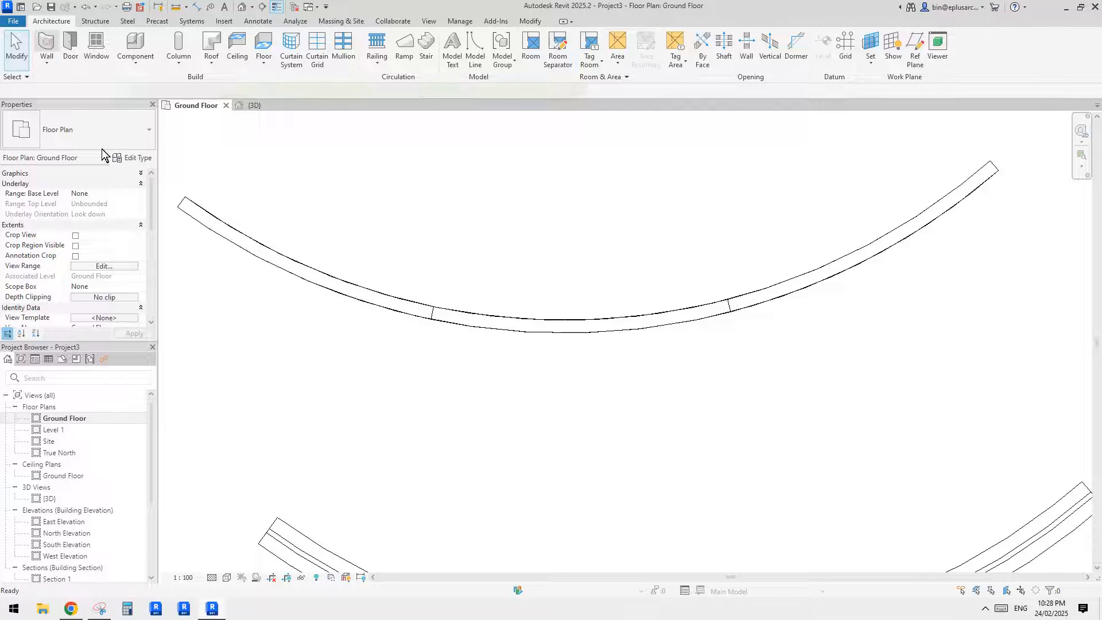
click(86, 115)
click(83, 113)
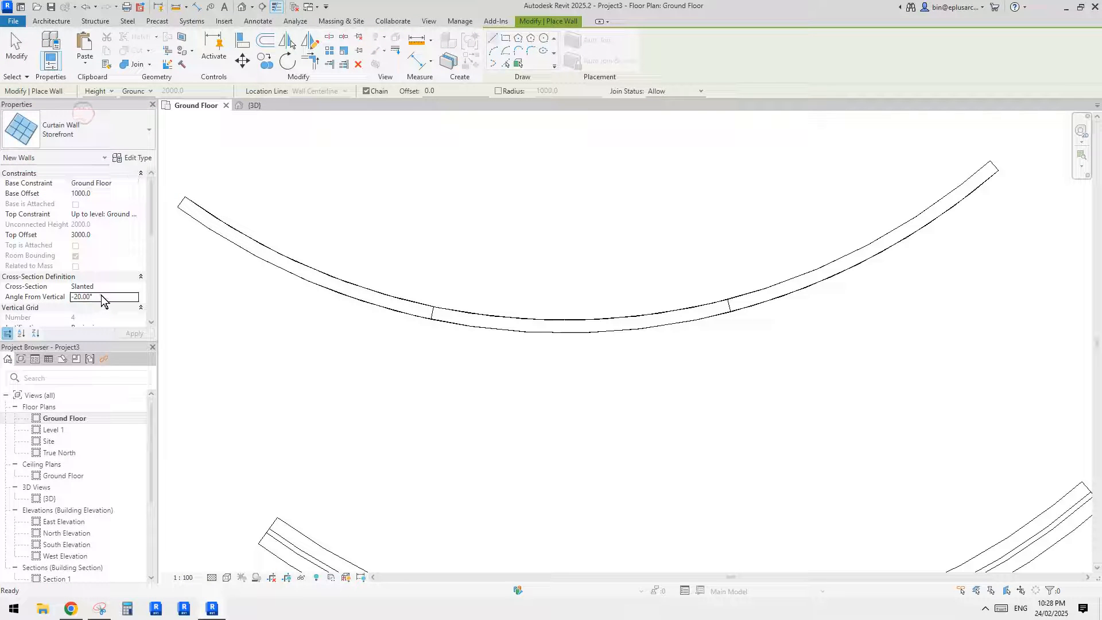
click(83, 297)
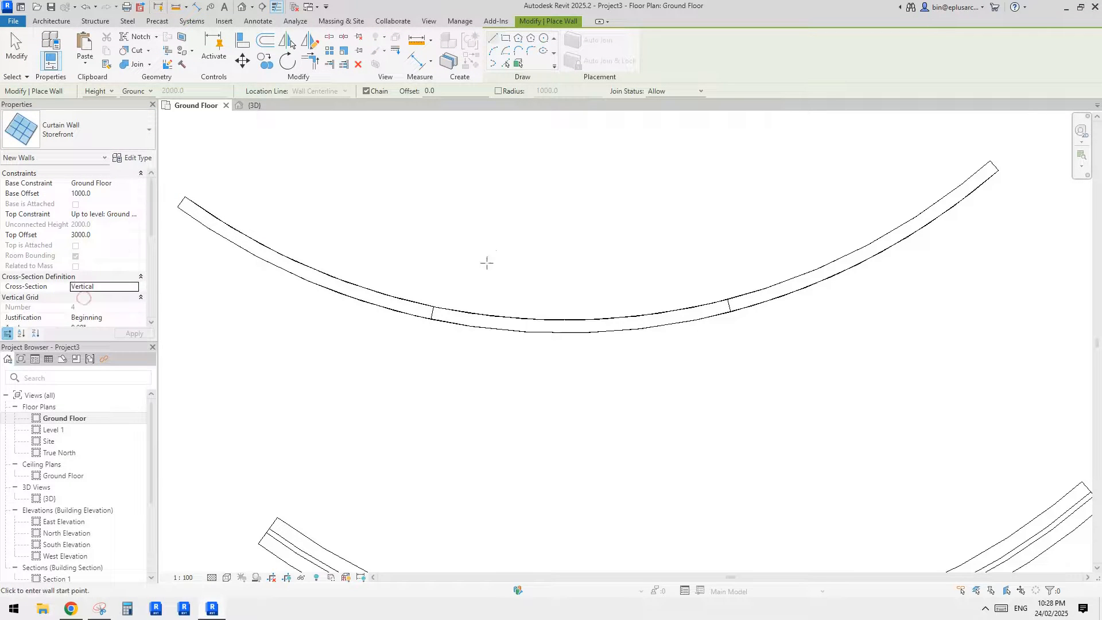
- Draw the storefront as an arc between the opening's two sides, following the curved wall's centre line, and finish placing walls
scroll(455, 314, up, 2)
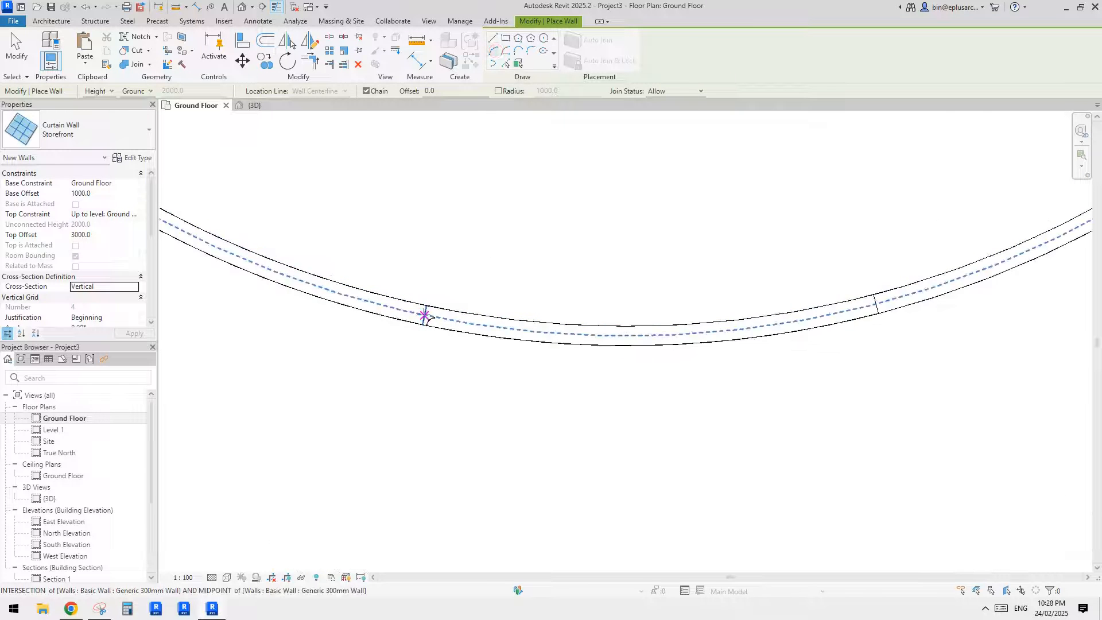
click(426, 313)
middle_drag(660, 318, 577, 338)
click(793, 322)
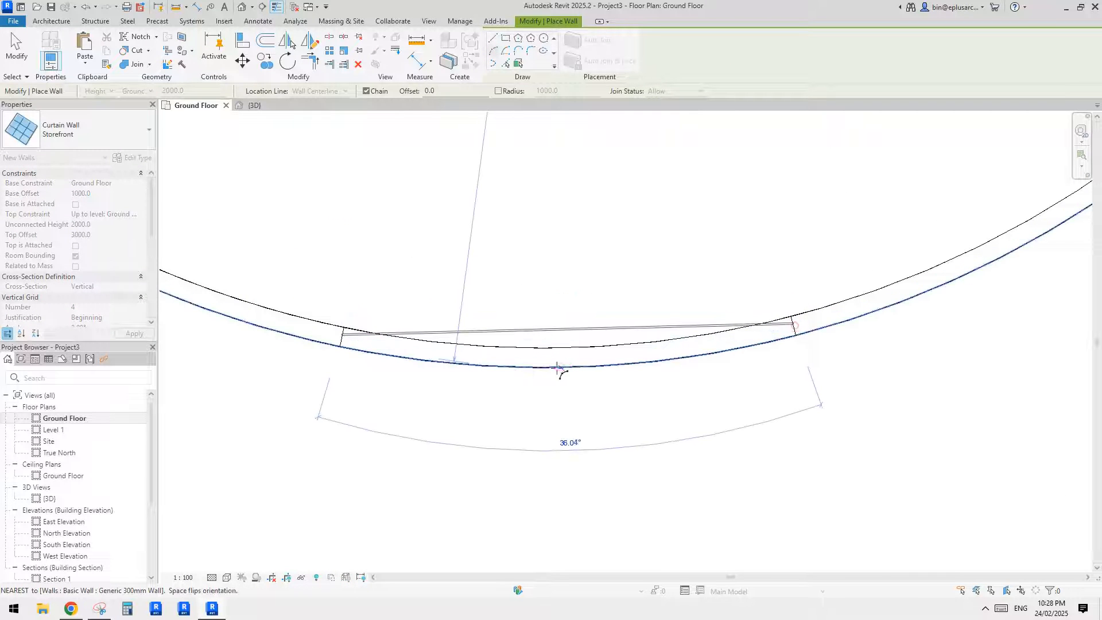
click(561, 358)
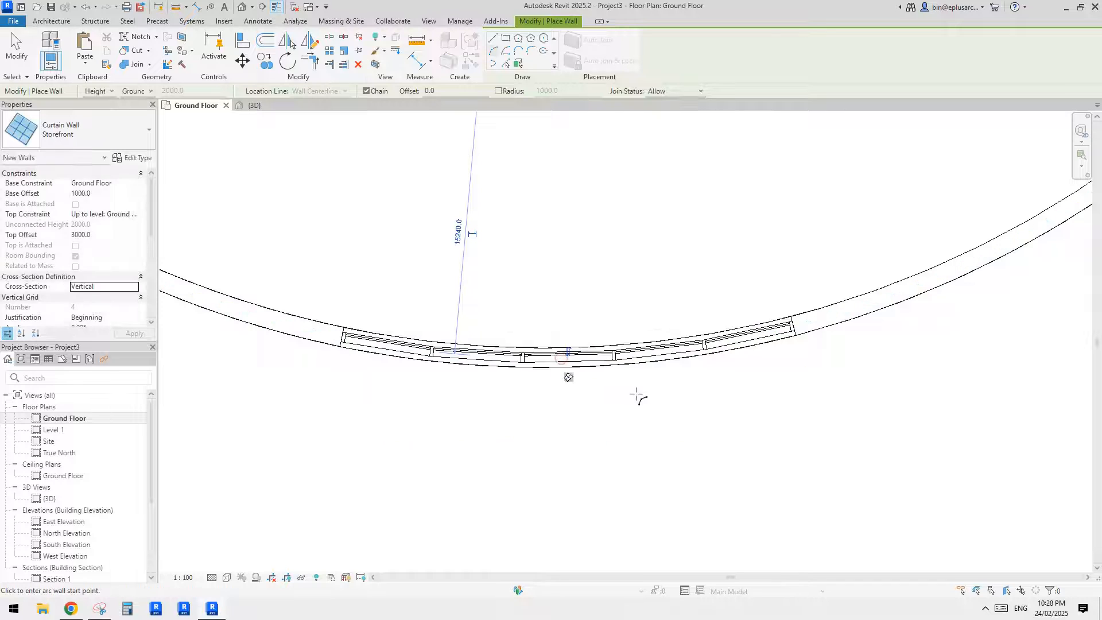
key(Escape)
key(Escape)
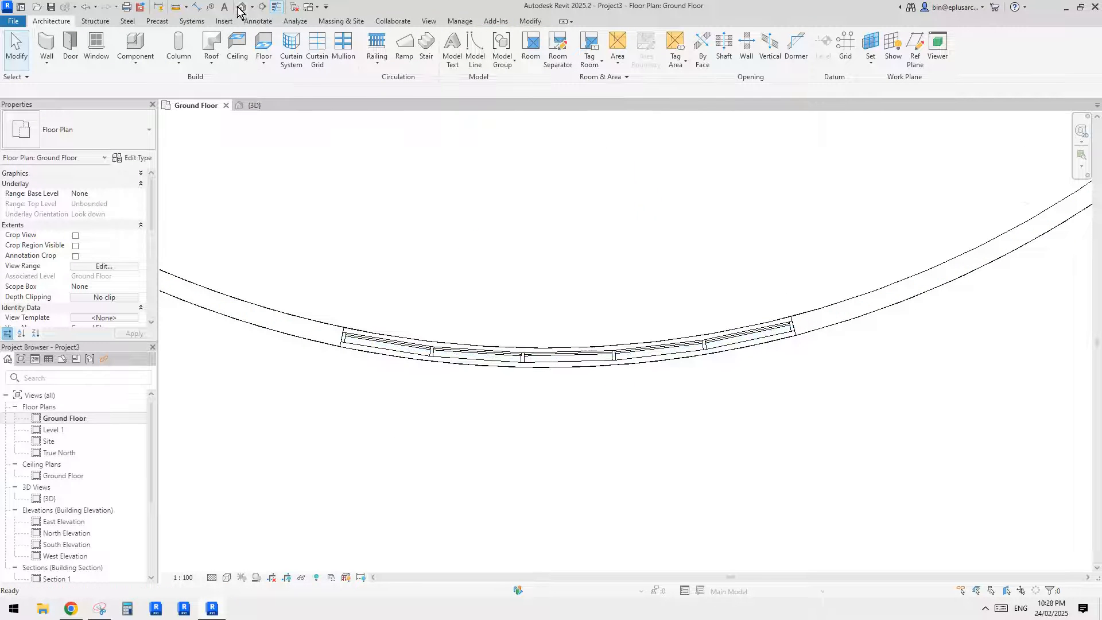
- In the 3D view, set the cross-section of the vertical wall and its storefront together to Slanted at 30° from vertical
click(240, 8)
scroll(626, 312, up, 4)
click(593, 309)
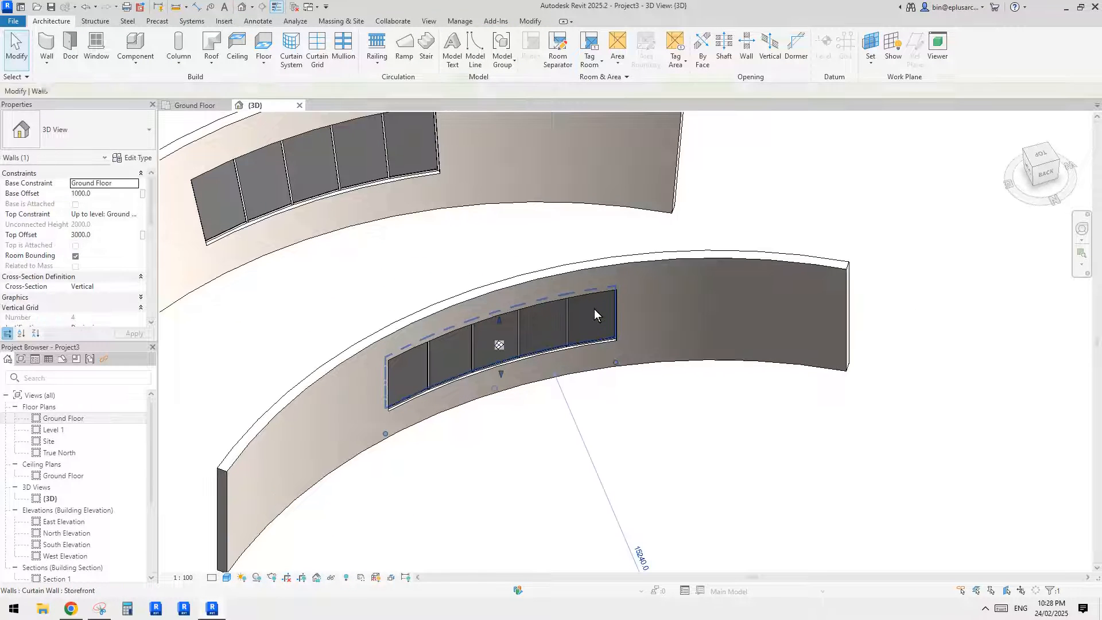
ctrl+click(674, 308)
click(103, 297)
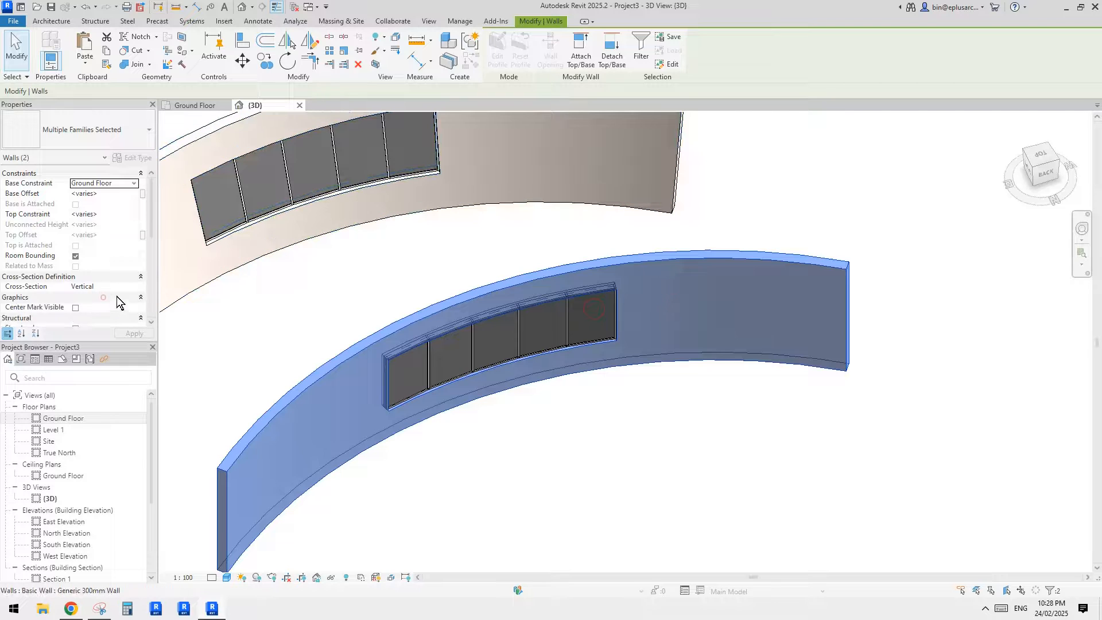
click(135, 287)
click(98, 306)
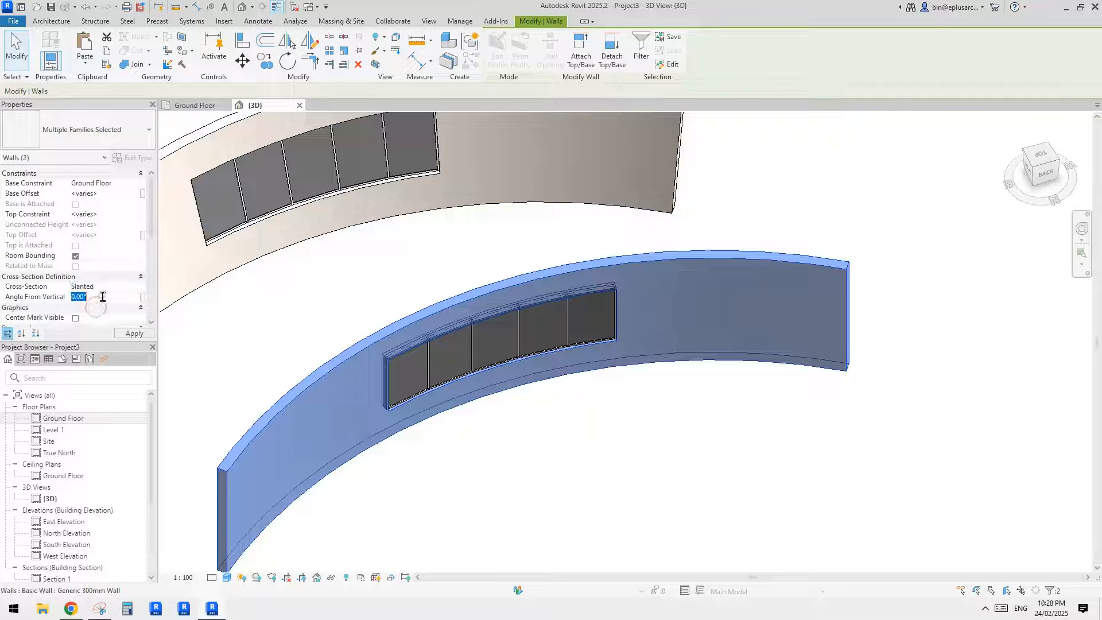
mouse_move(509, 300)
shift+middle_down()
mouse_move(574, 301)
mouse_move(508, 282)
shift+middle_up()
- Set the host wall's angle from vertical to -30° so it leans the same way as the storefront
click(507, 281)
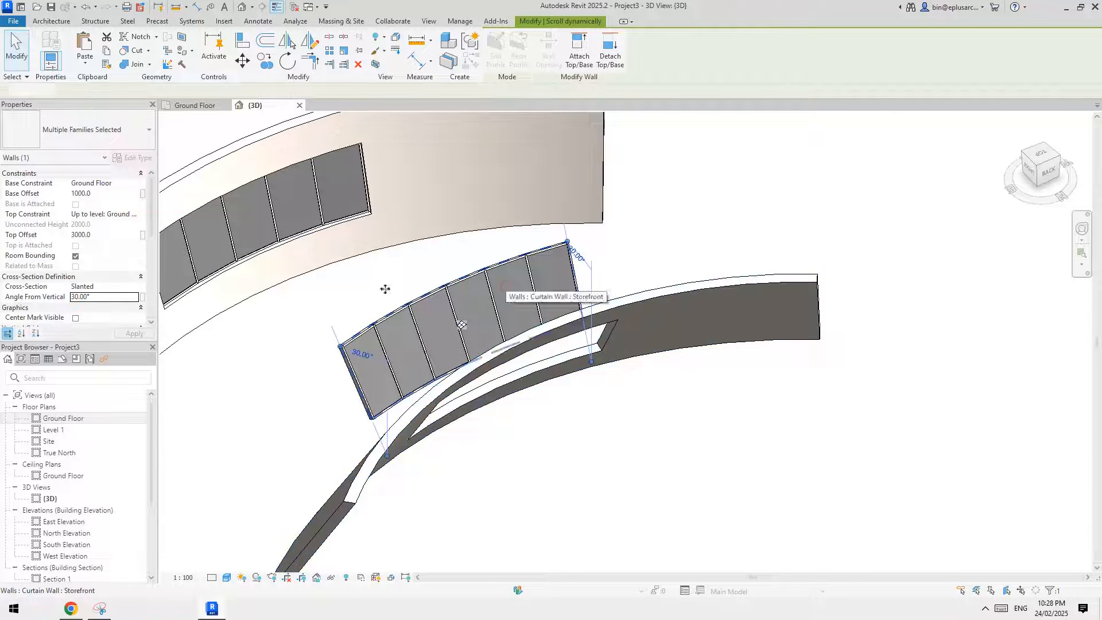
click(365, 464)
scroll(117, 320, down, 1)
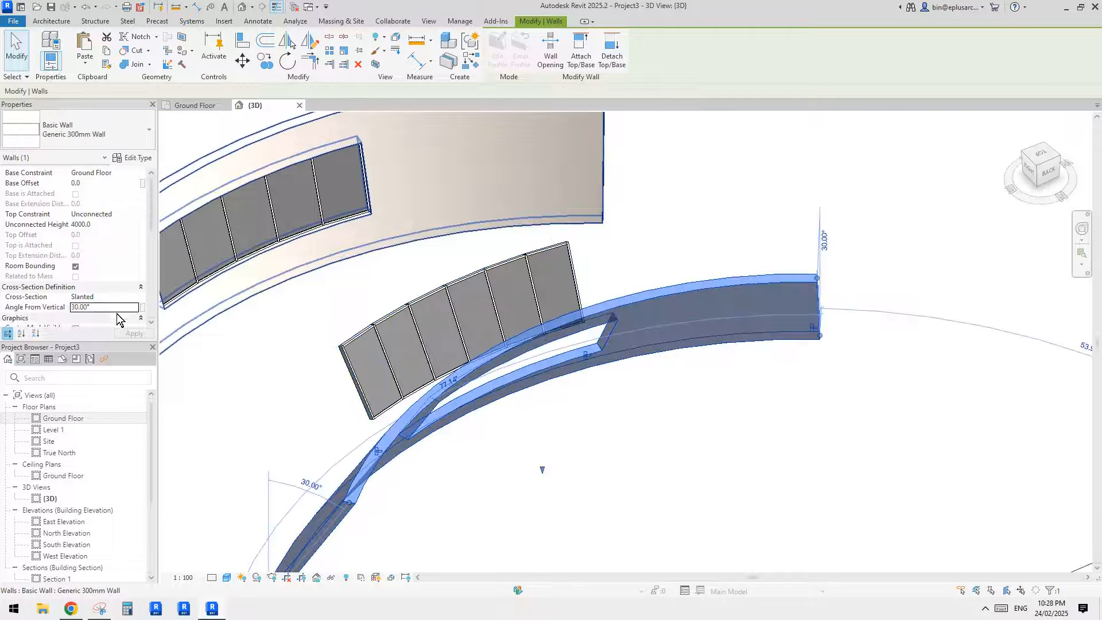
click(111, 309)
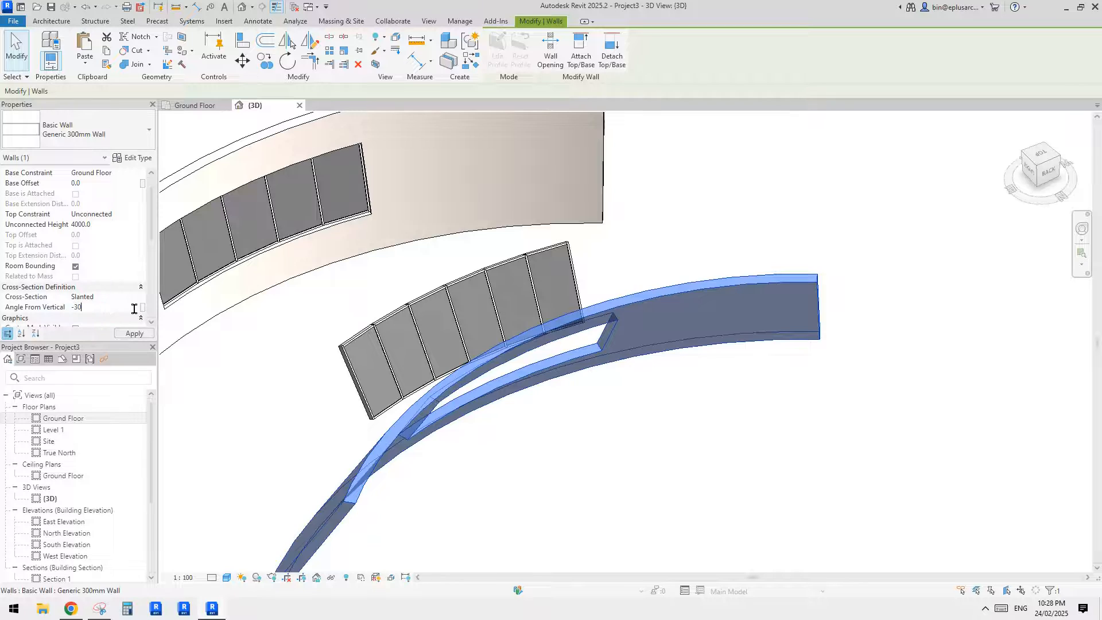
key(Return)
key(Escape)
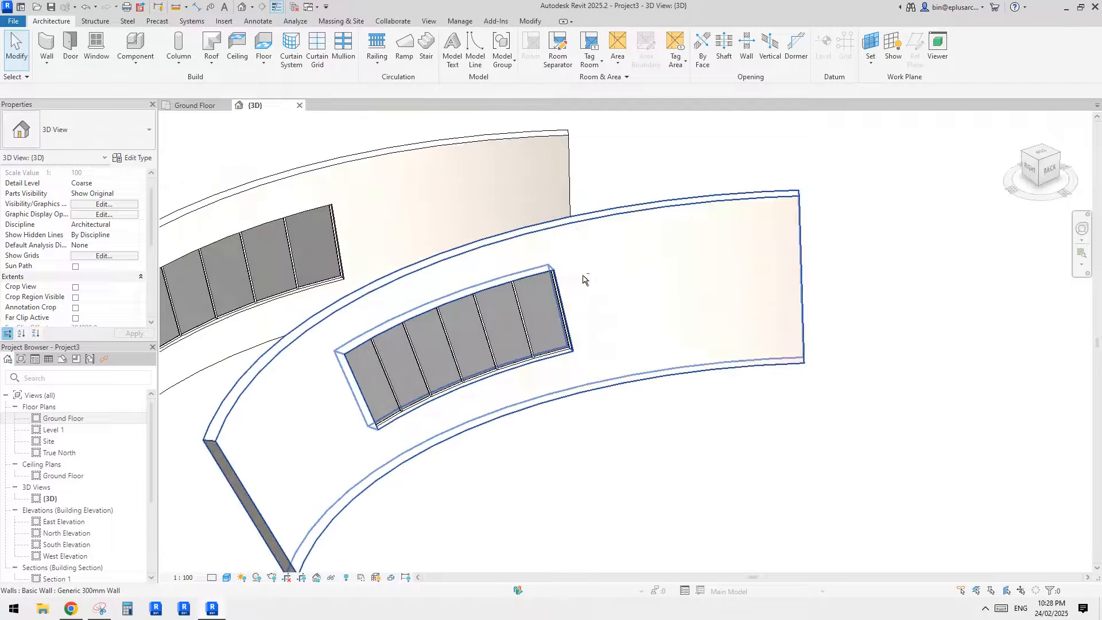
- Examine from several angles how the storefront fits the 30° slanted wall's opening, selecting the opening and the wall
shift+middle_drag(583, 279, 582, 353)
click(514, 324)
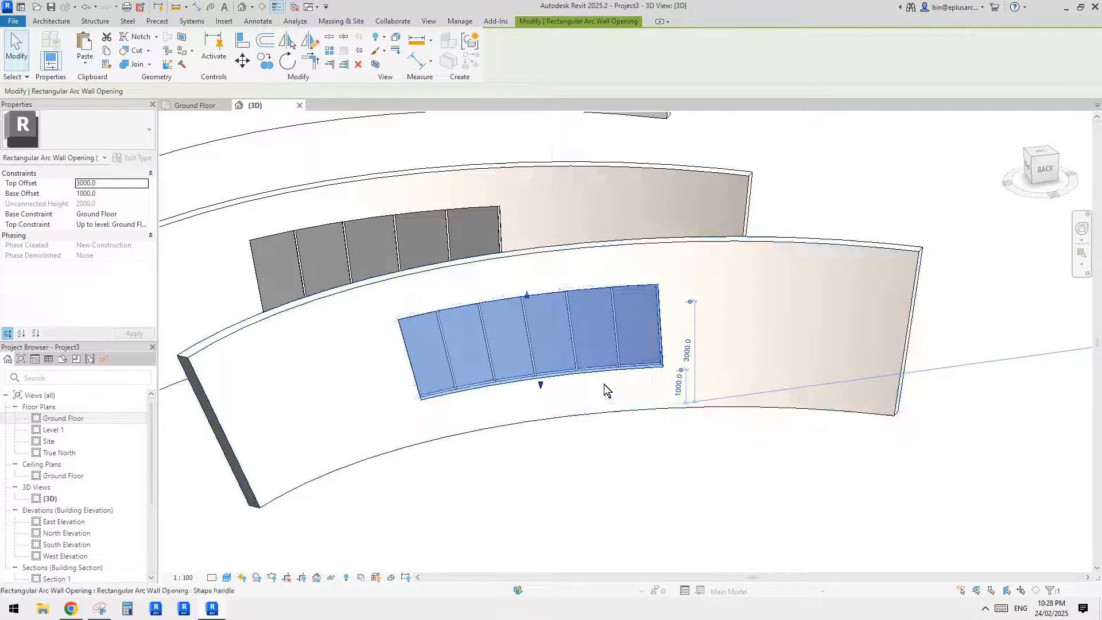
click(762, 308)
shift+middle_drag(762, 307, 739, 324)
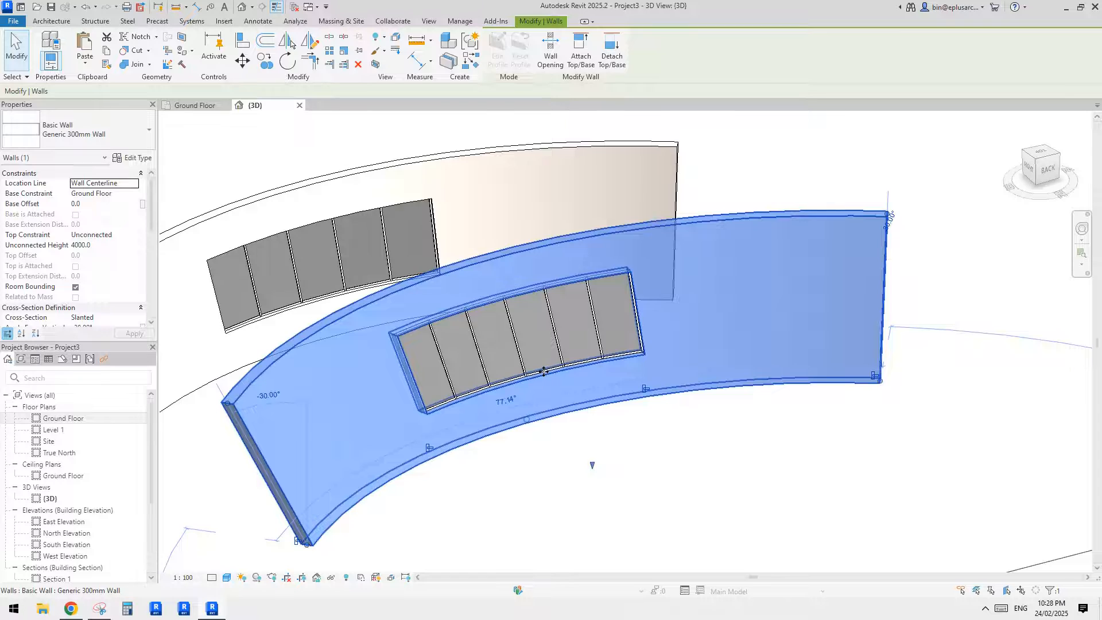
key(Escape)
scroll(543, 372, down, 2)
mouse_move(556, 392)
shift+middle_down()
mouse_move(581, 438)
mouse_move(589, 370)
mouse_move(570, 402)
shift+middle_up()
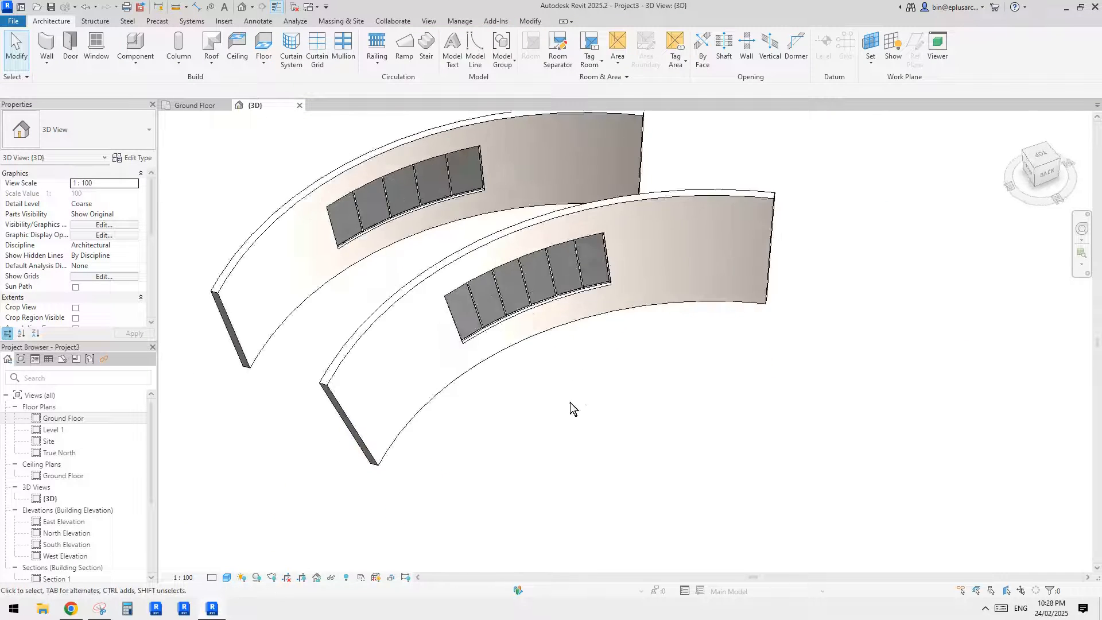
- Copy the 30° slanted wall to a free spot in front of it
scroll(539, 395, down, 2)
click(592, 334)
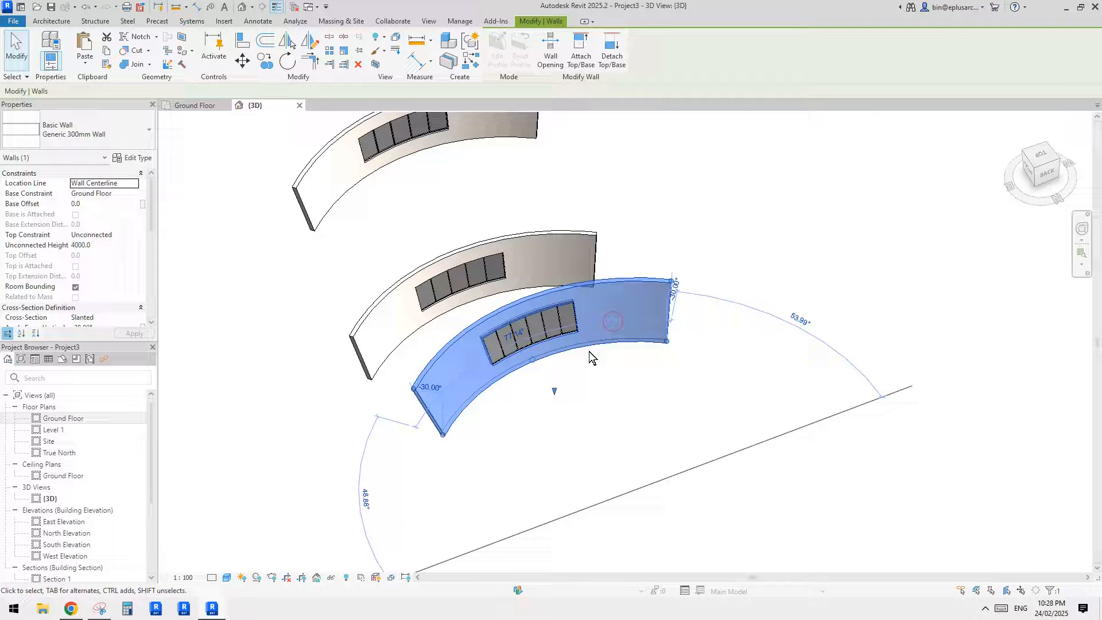
shift+middle_drag(625, 359, 619, 351)
scroll(619, 351, up, 2)
click(619, 350)
click(604, 303)
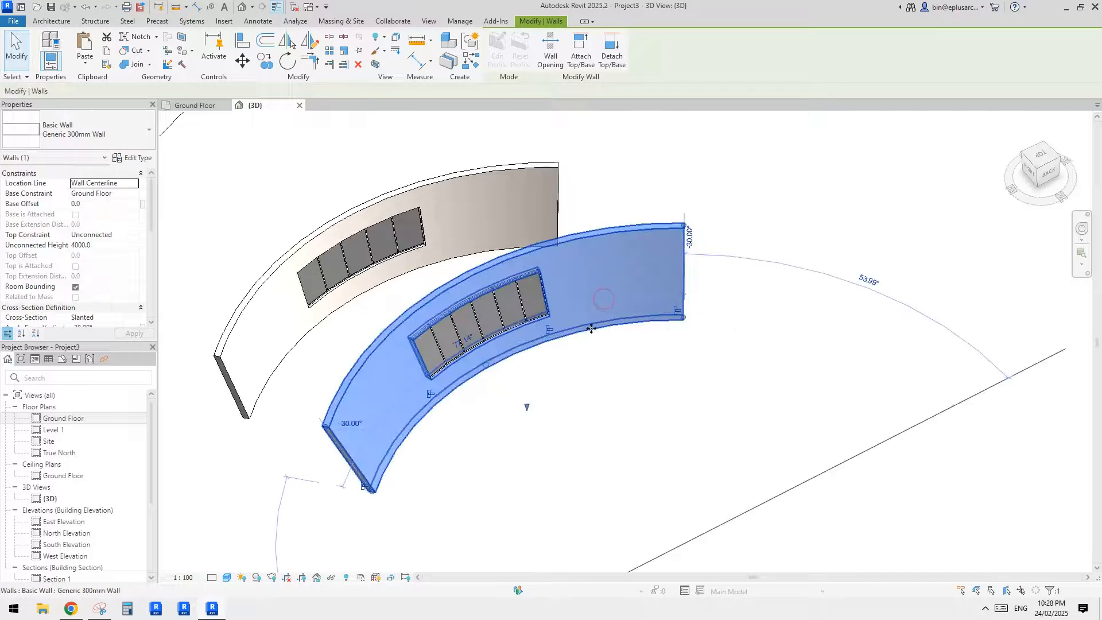
key(c)
key(o)
click(602, 328)
middle_drag(817, 428, 780, 396)
click(799, 395)
key(Escape)
key(Escape)
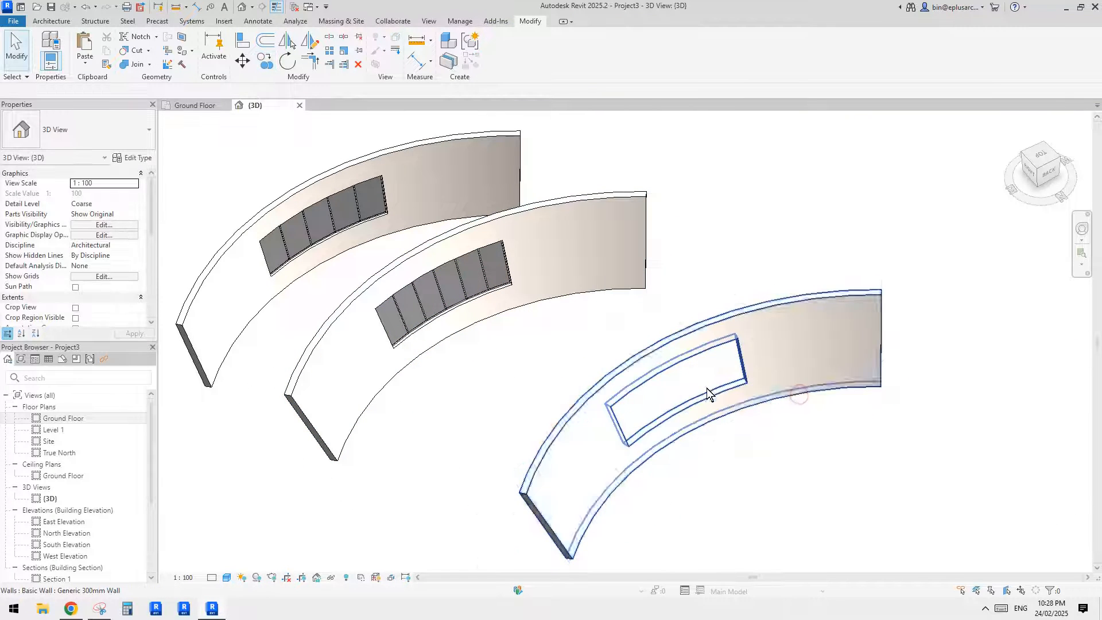
- Delete the rectangular arc opening from the newly copied wall
click(707, 390)
middle_drag(711, 384, 666, 391)
key(Escape)
click(681, 349)
middle_drag(681, 349, 662, 354)
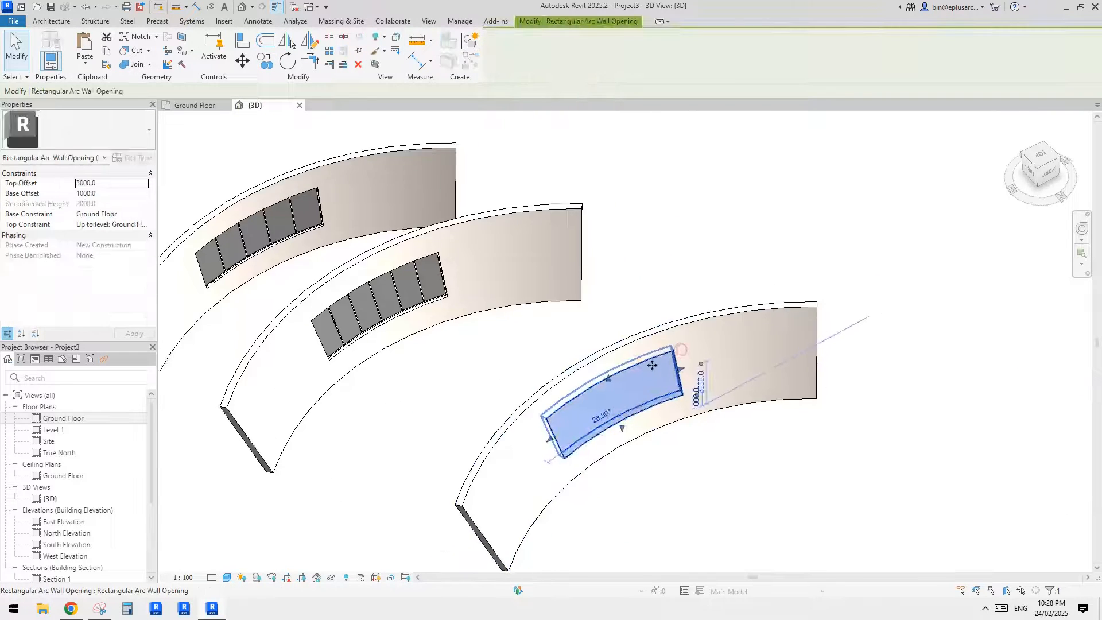
key(Delete)
- Place a Double Hung - 3L (AUS) 2118 window near one end of the solid slanted wall
scroll(613, 410, up, 1)
shift+middle_drag(613, 410, 573, 401)
scroll(387, 316, up, 1)
scroll(388, 316, down, 1)
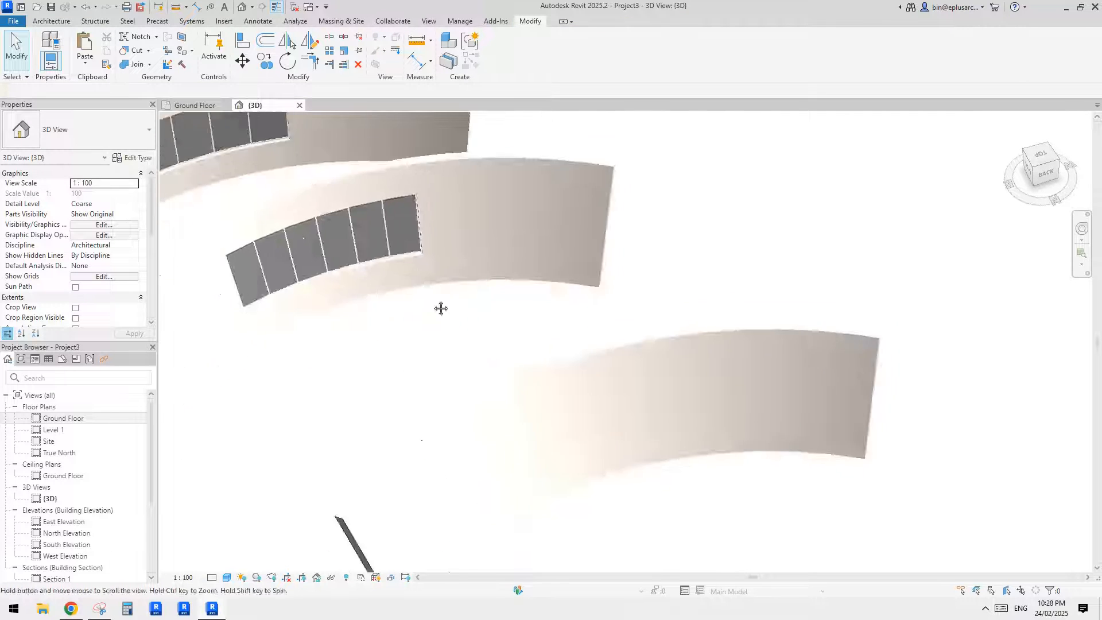
shift+middle_drag(440, 307, 459, 344)
click(52, 21)
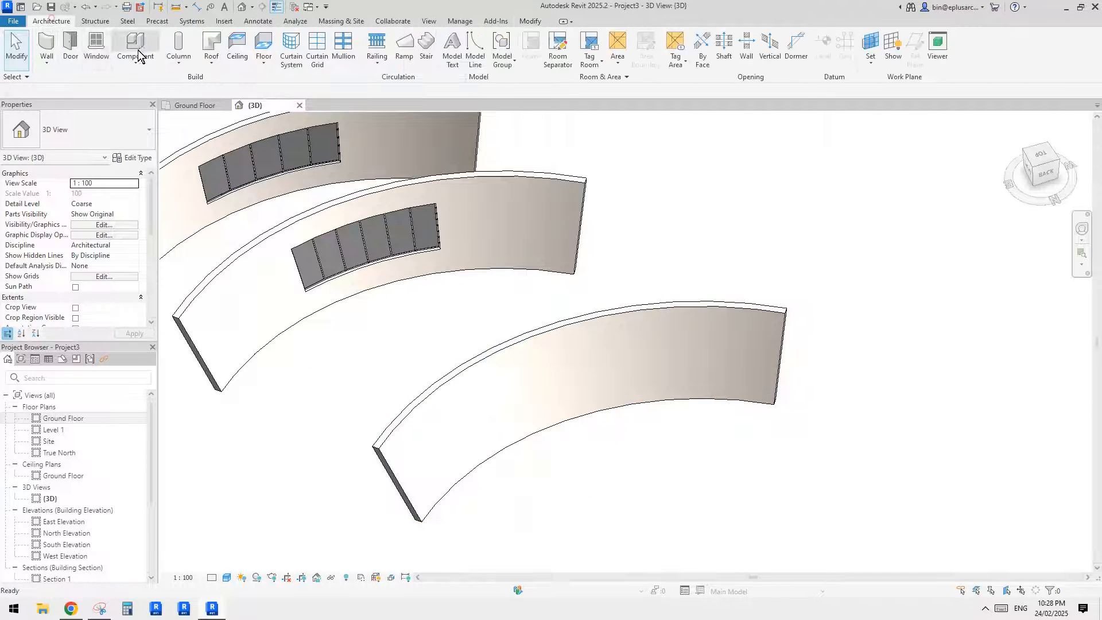
click(95, 46)
click(91, 133)
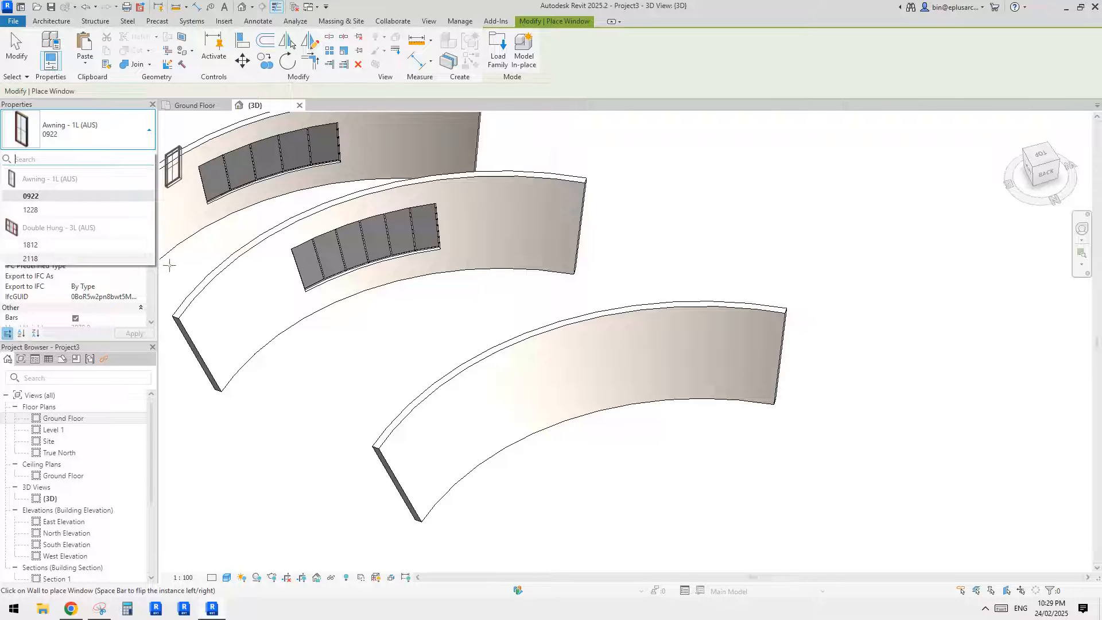
click(56, 260)
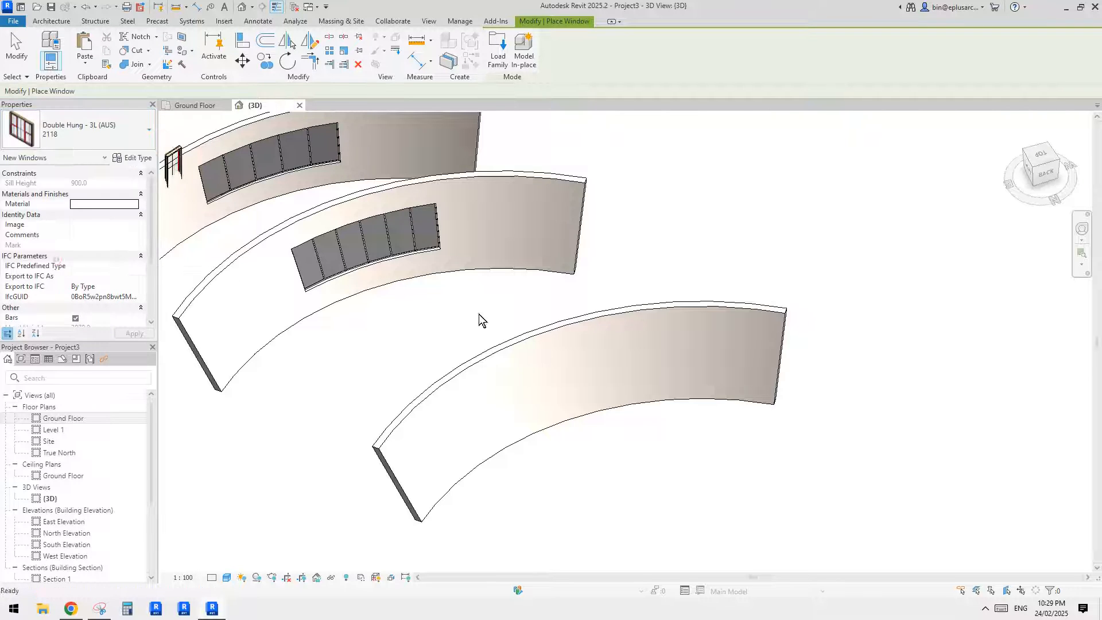
shift+middle_drag(479, 317, 485, 373)
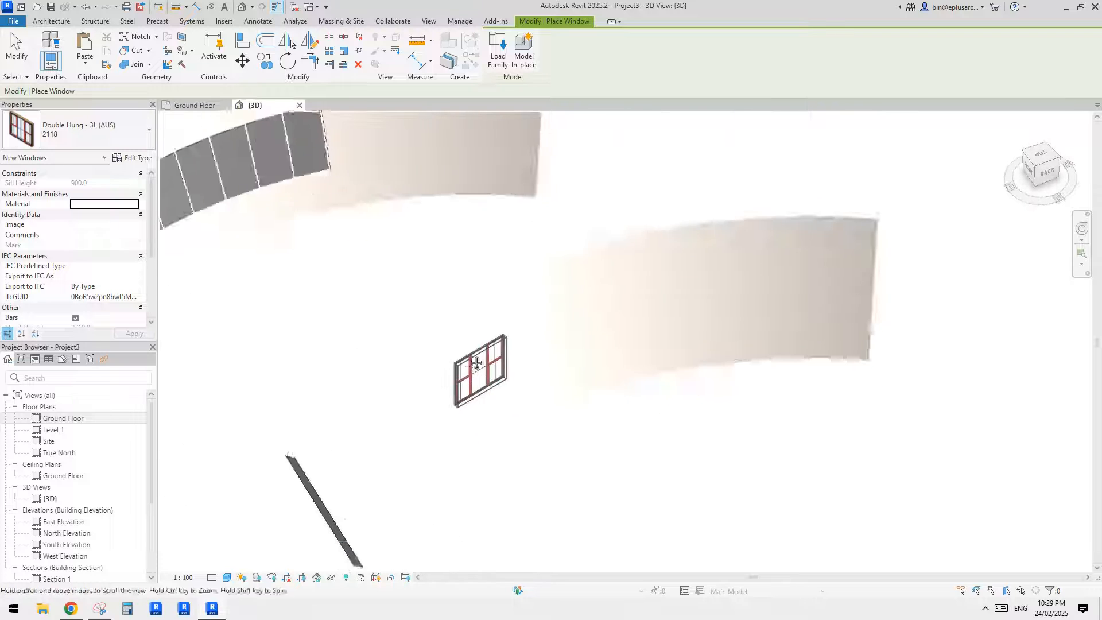
click(442, 374)
key(Escape)
key(Escape)
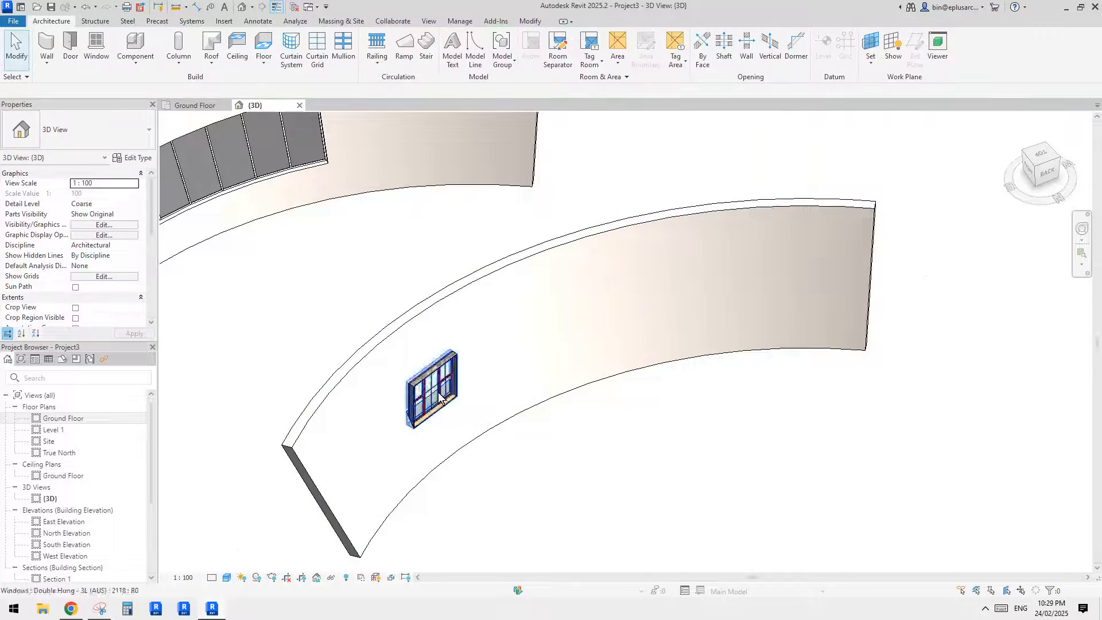
- Set the orientation of the Double Hung window in the solid slanted wall to Slanted
click(510, 417)
middle_drag(610, 453, 654, 412)
click(436, 392)
click(480, 338)
shift+middle_drag(481, 338, 474, 339)
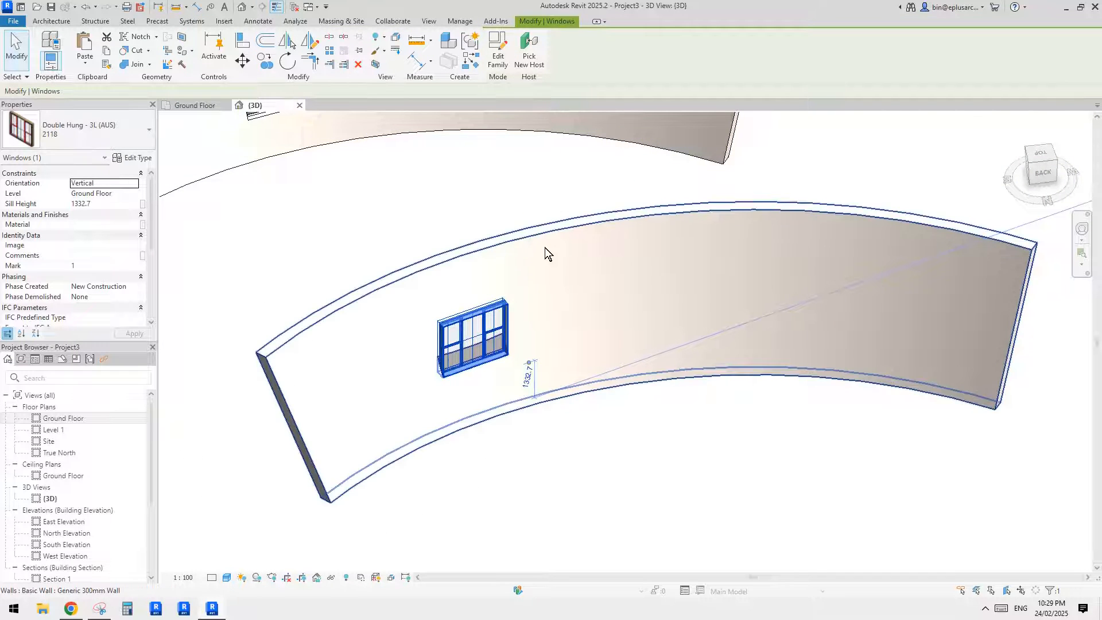
shift+middle_drag(545, 247, 531, 248)
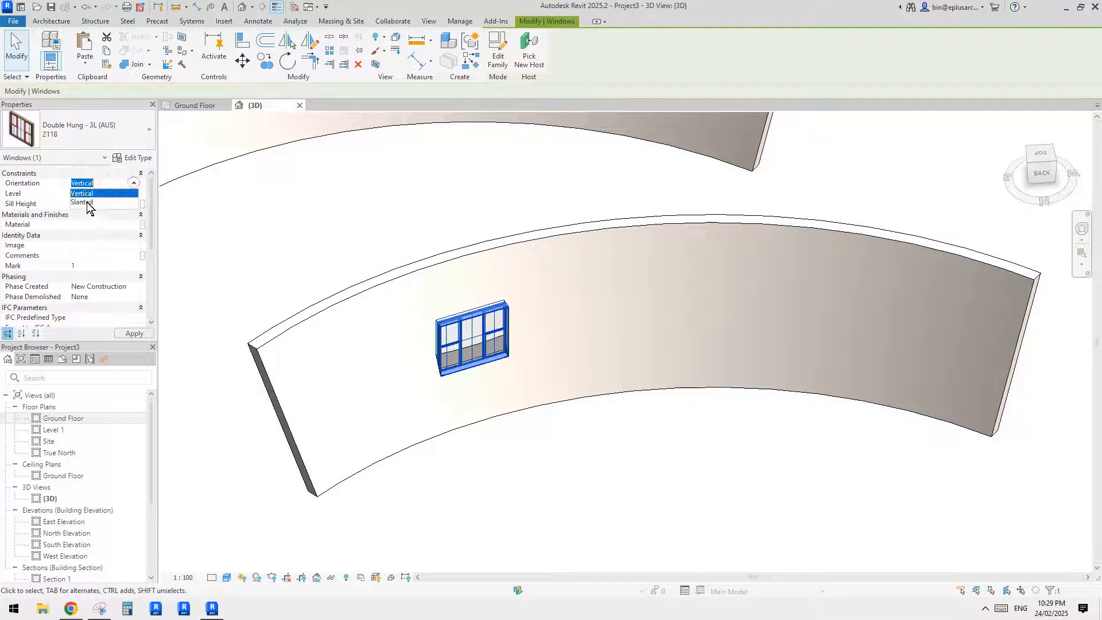
click(87, 202)
- Examine from several angles how the slanted window sits in the curved wall, selecting the wall and the window
shift+middle_drag(587, 233, 634, 305)
click(511, 283)
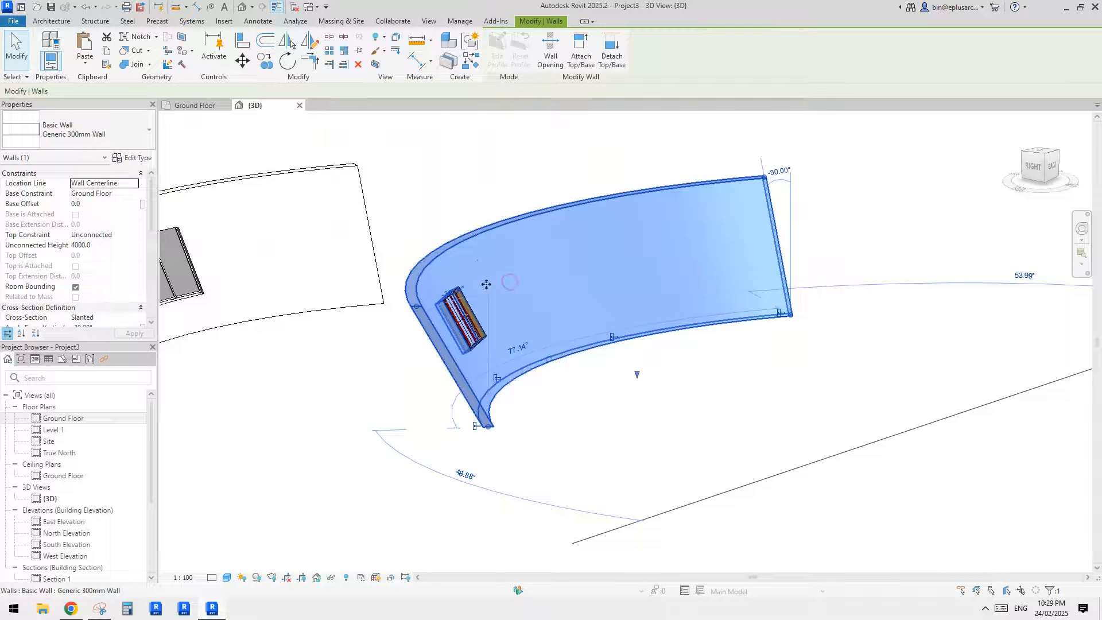
shift+middle_drag(486, 284, 539, 266)
shift+middle_drag(555, 312, 449, 393)
key(Escape)
scroll(410, 338, down, 2)
scroll(419, 308, up, 3)
click(418, 299)
scroll(422, 296, down, 1)
scroll(457, 376, down, 4)
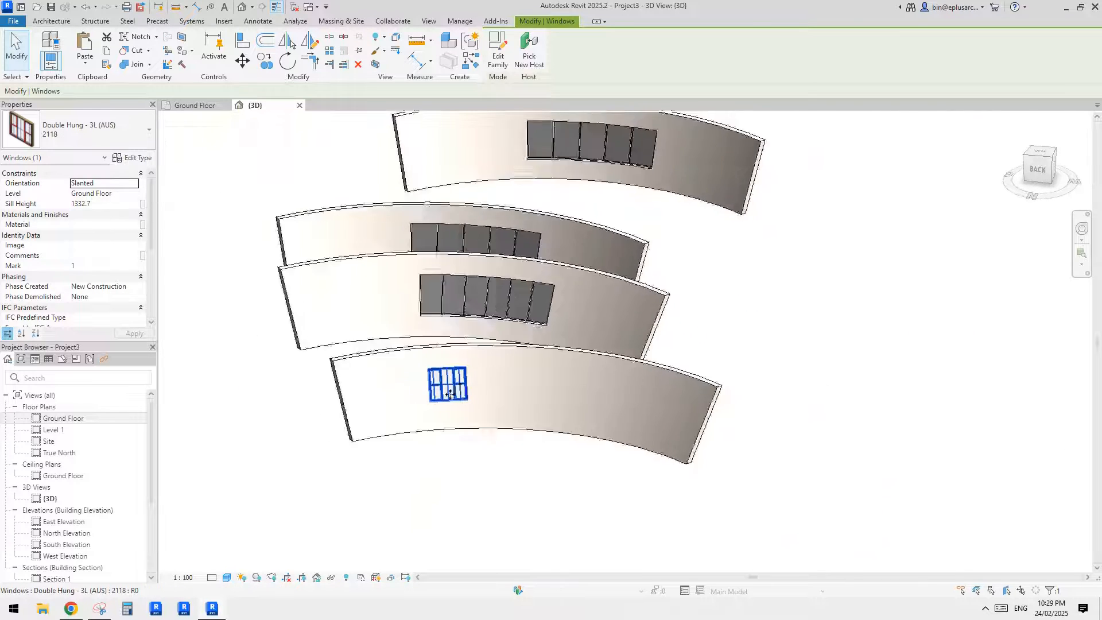
scroll(448, 393, up, 3)
key(Escape)
scroll(433, 405, up, 3)
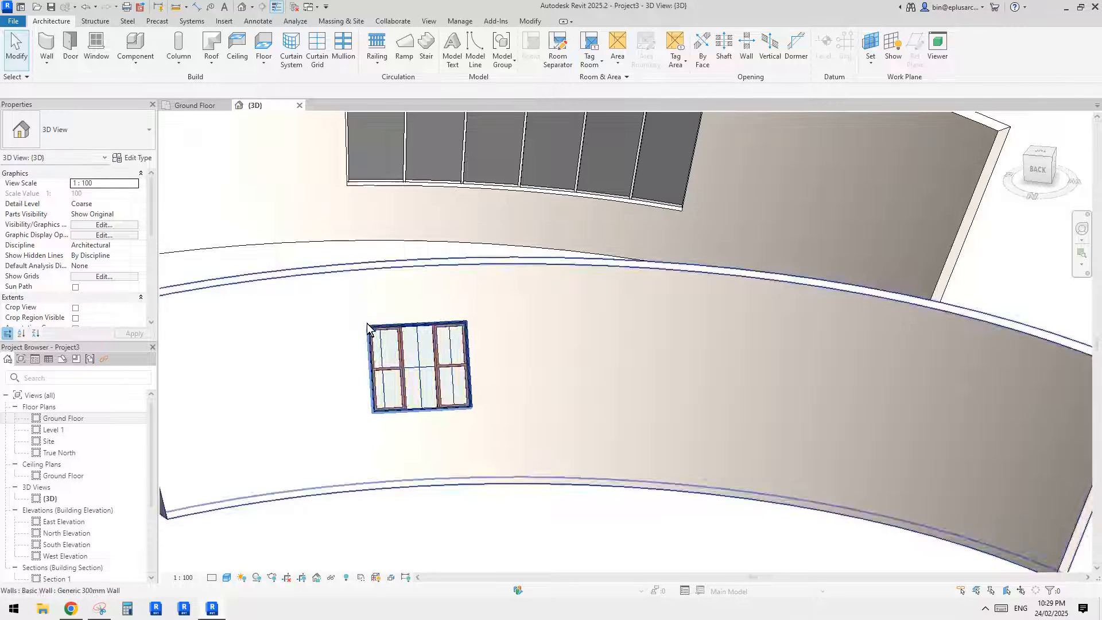
scroll(437, 423, down, 2)
middle_drag(437, 423, 437, 465)
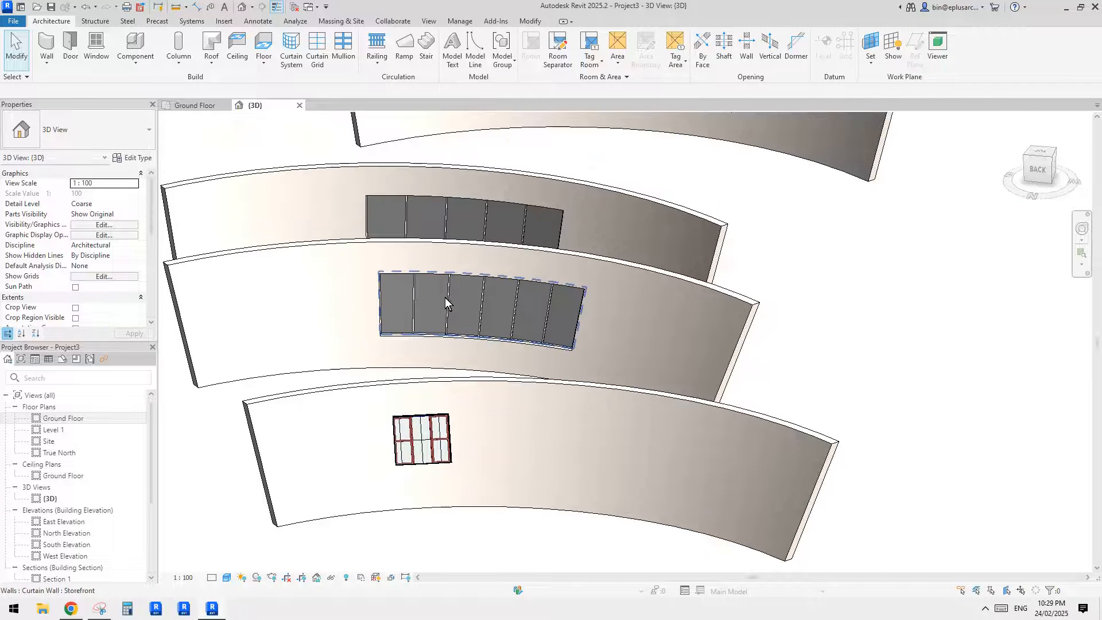
- Compare the curved storefront in the 30° slanted wall with the flat slanted window in the wall in front
click(464, 299)
scroll(463, 300, up, 2)
shift+middle_drag(464, 299, 453, 273)
key(Escape)
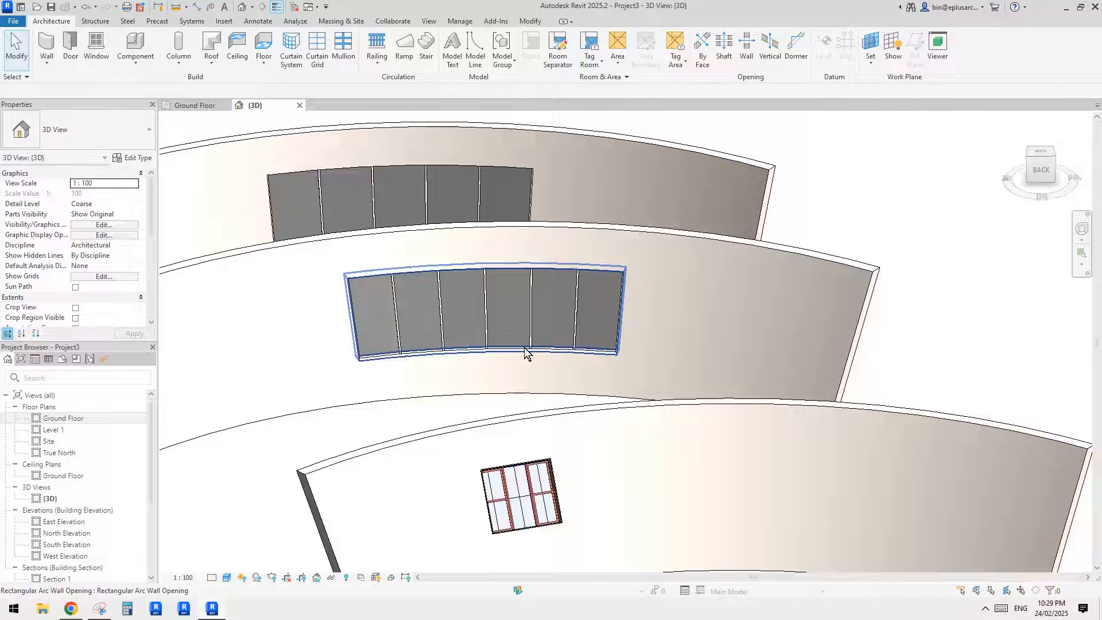
shift+middle_drag(511, 374, 433, 385)
scroll(571, 381, up, 2)
click(569, 381)
shift+click(454, 371)
click(454, 370)
scroll(483, 392, up, 1)
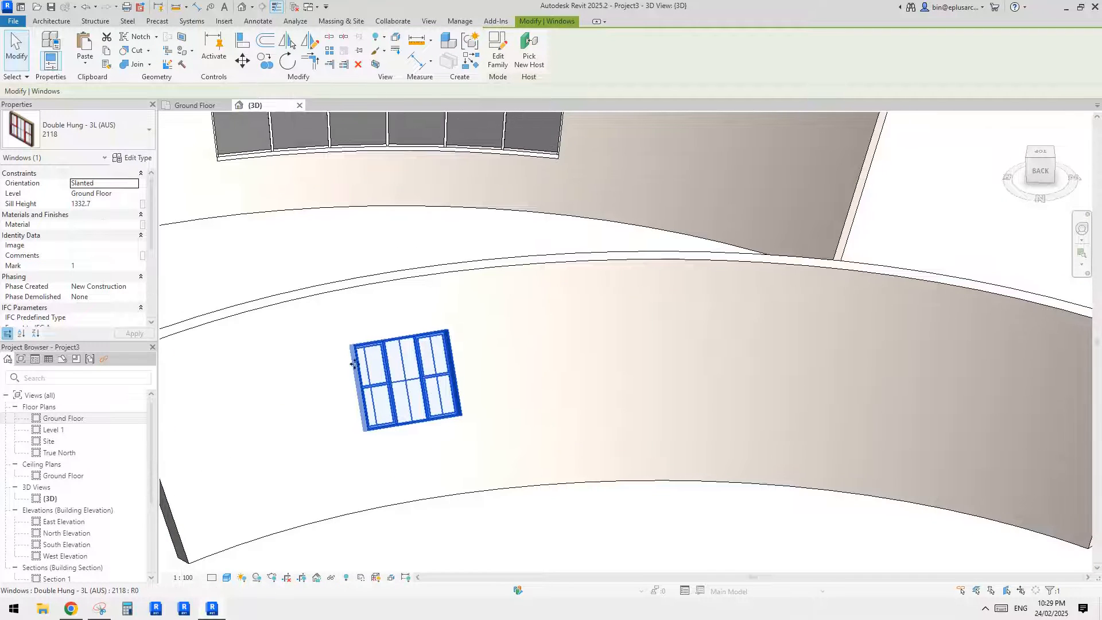
scroll(392, 370, down, 3)
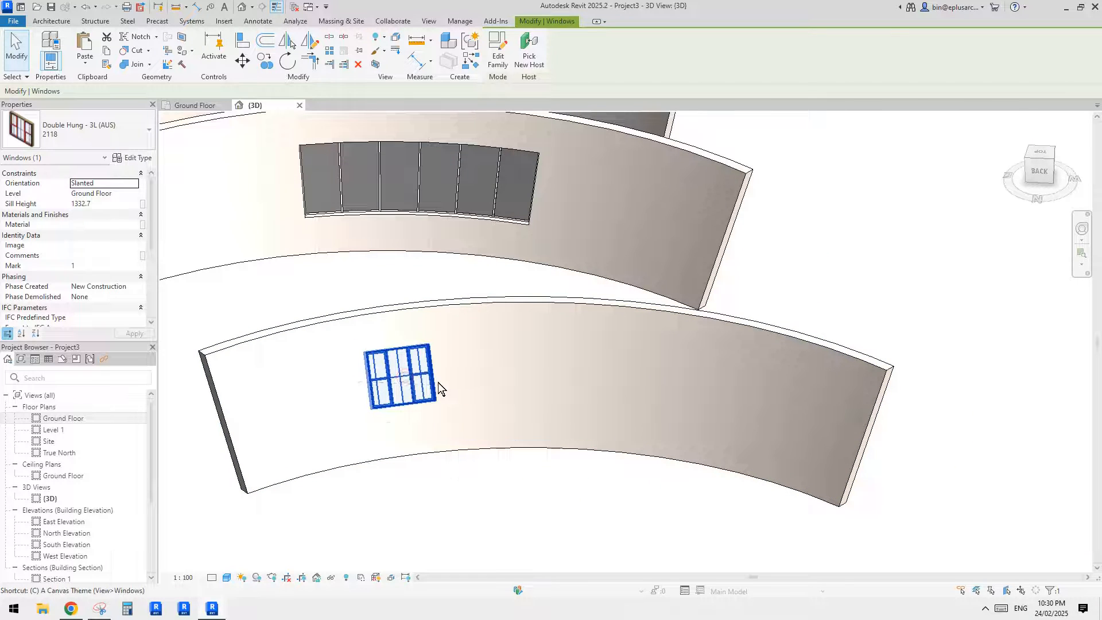
- Place two more Double Hung - 3L (AUS) 2118 windows in a row beside the first one in the slanted wall
key(s)
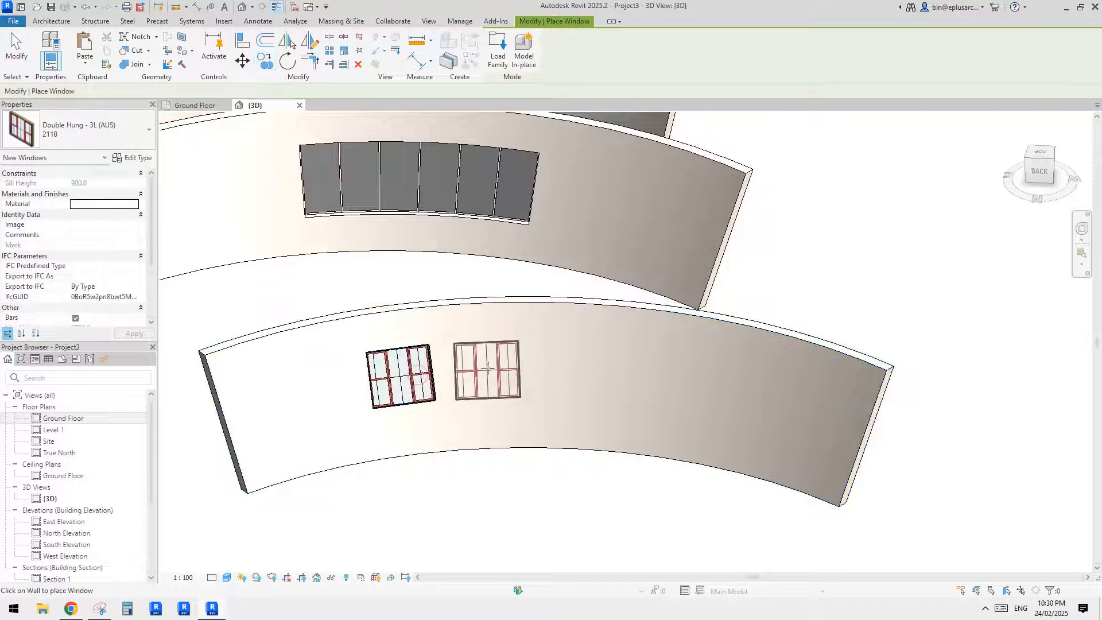
click(492, 367)
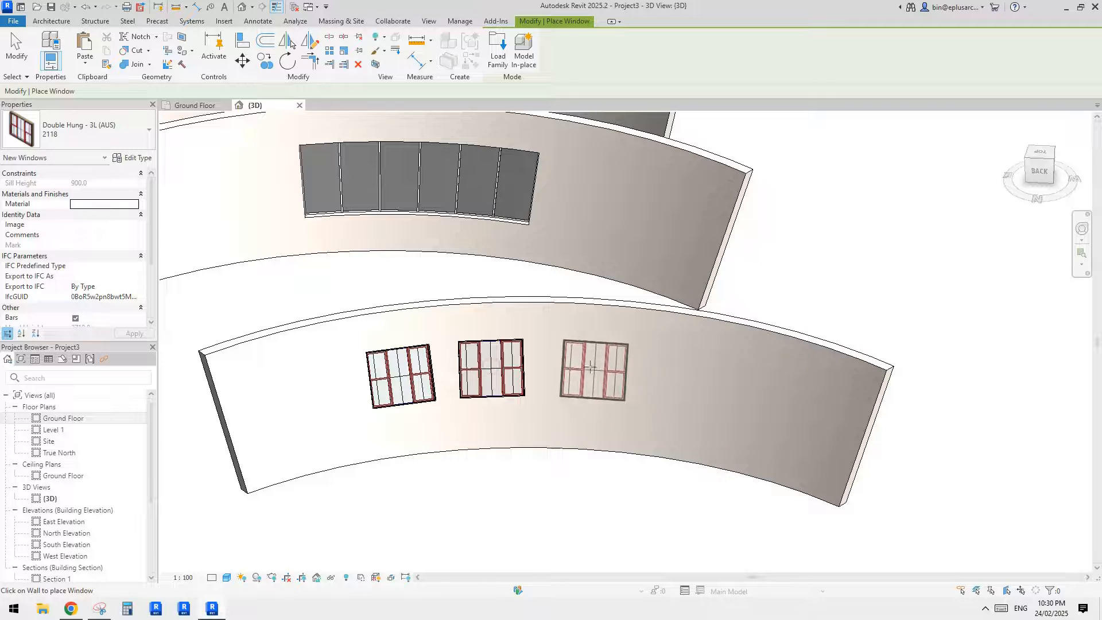
click(580, 367)
scroll(541, 361, up, 2)
key(Escape)
key(Escape)
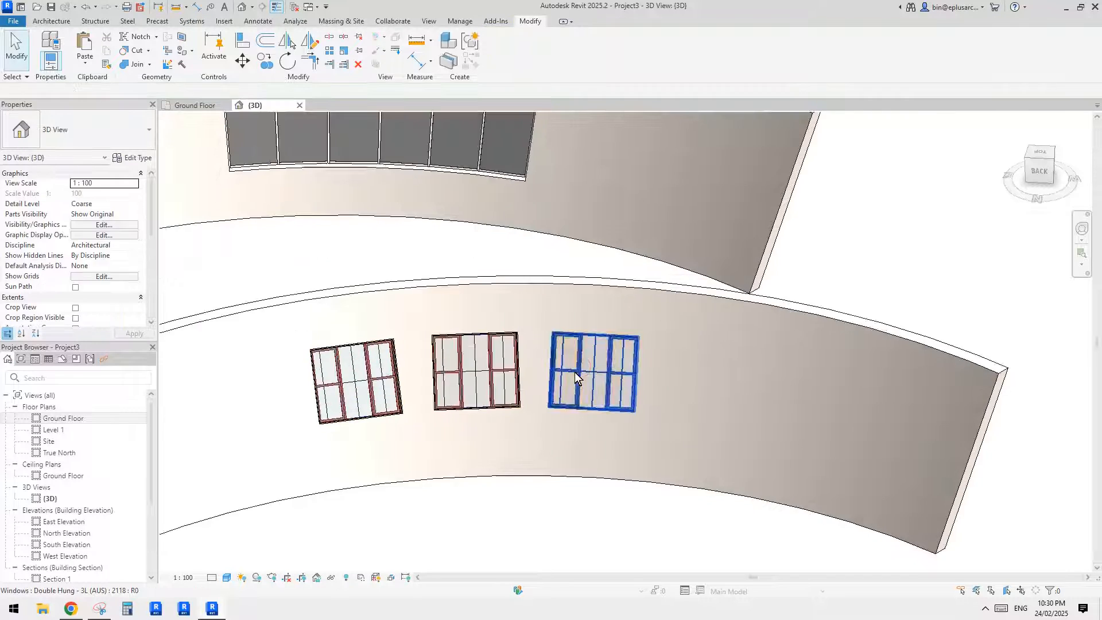
- Compare the row of three windows with the neighbouring wall's storefront, selecting the windows, the storefront wall and its arc opening
click(576, 377)
shift+middle_drag(575, 377, 416, 418)
click(455, 390)
scroll(408, 381, down, 1)
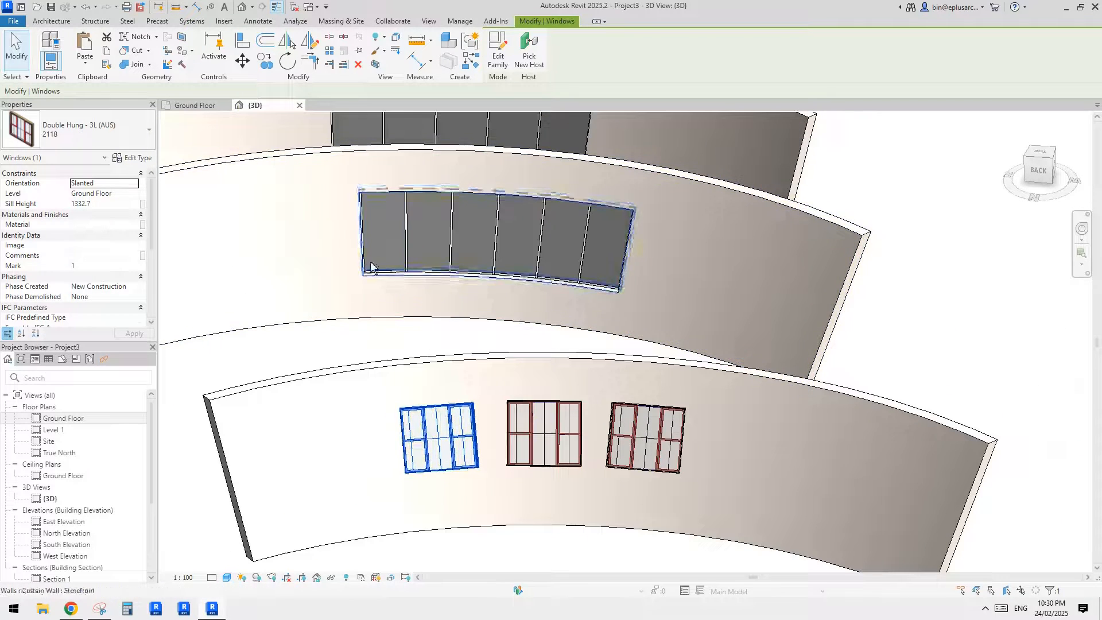
scroll(482, 316, down, 1)
middle_drag(482, 317, 487, 285)
click(467, 256)
click(487, 285)
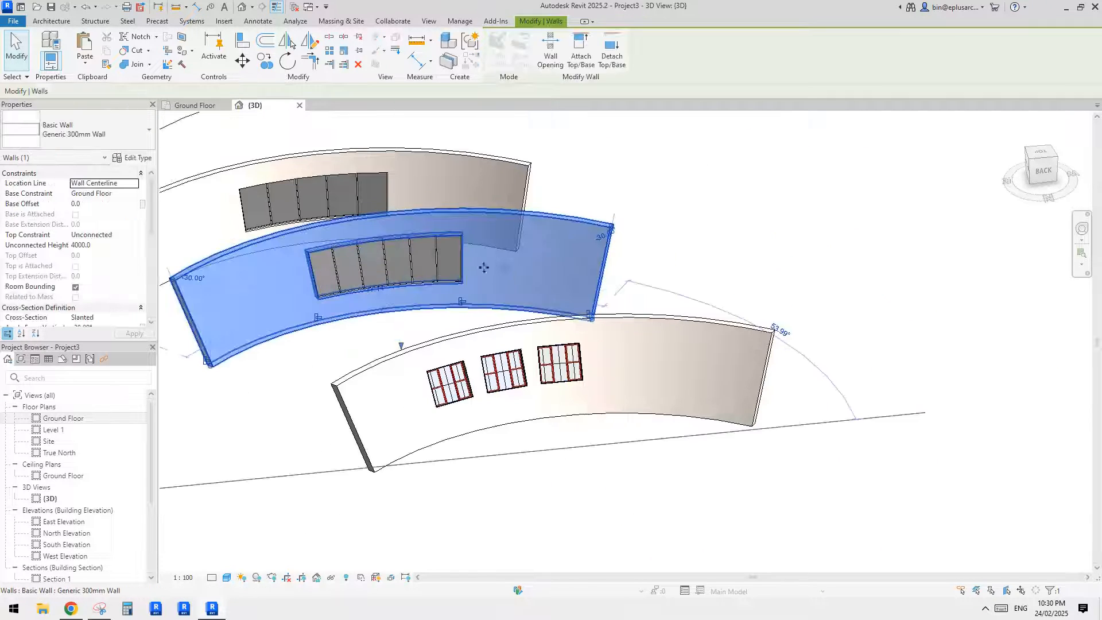
click(423, 265)
shift+middle_drag(425, 265, 449, 373)
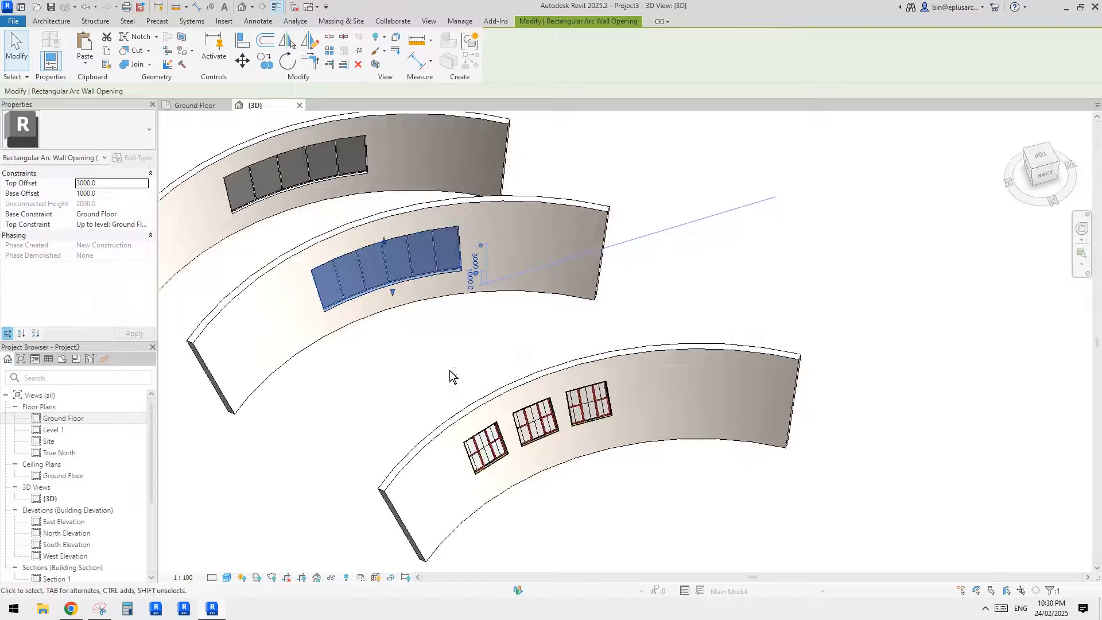
scroll(486, 301, down, 2)
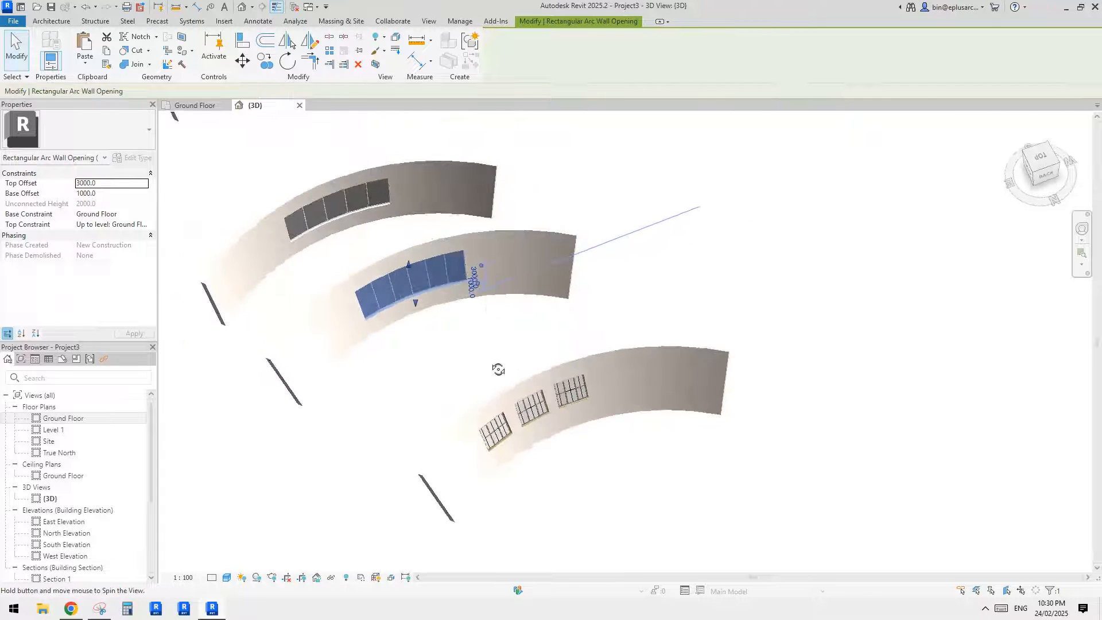
- In the Ground Floor plan, try to rotate a copy of the 30° slanted storefront by 28° about the centre of its arc
double_click(64, 418)
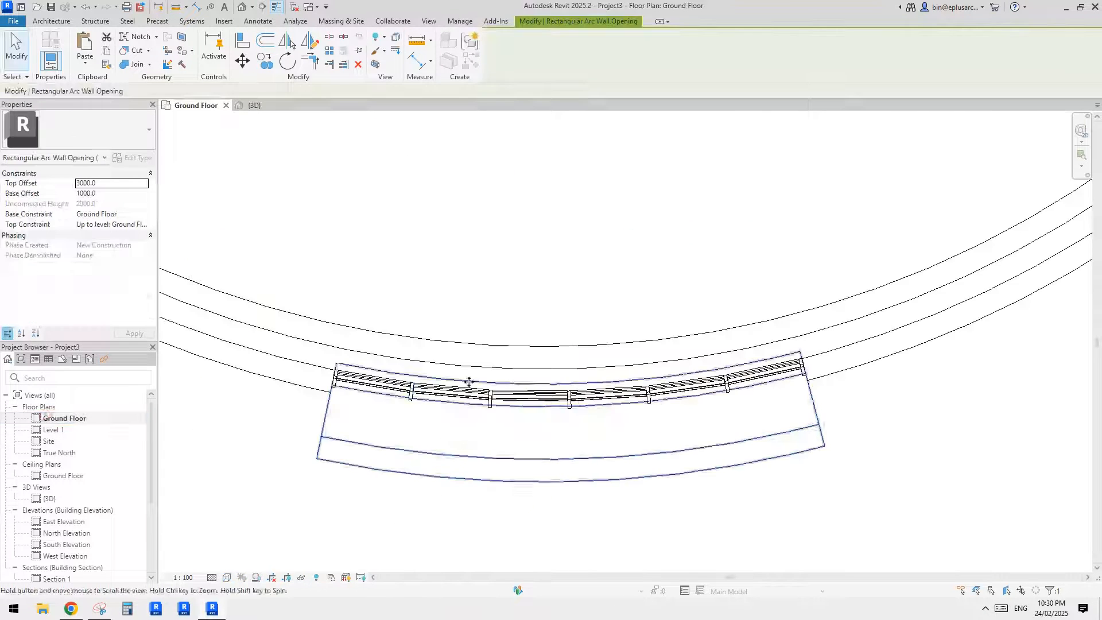
scroll(515, 392, down, 4)
scroll(515, 392, up, 4)
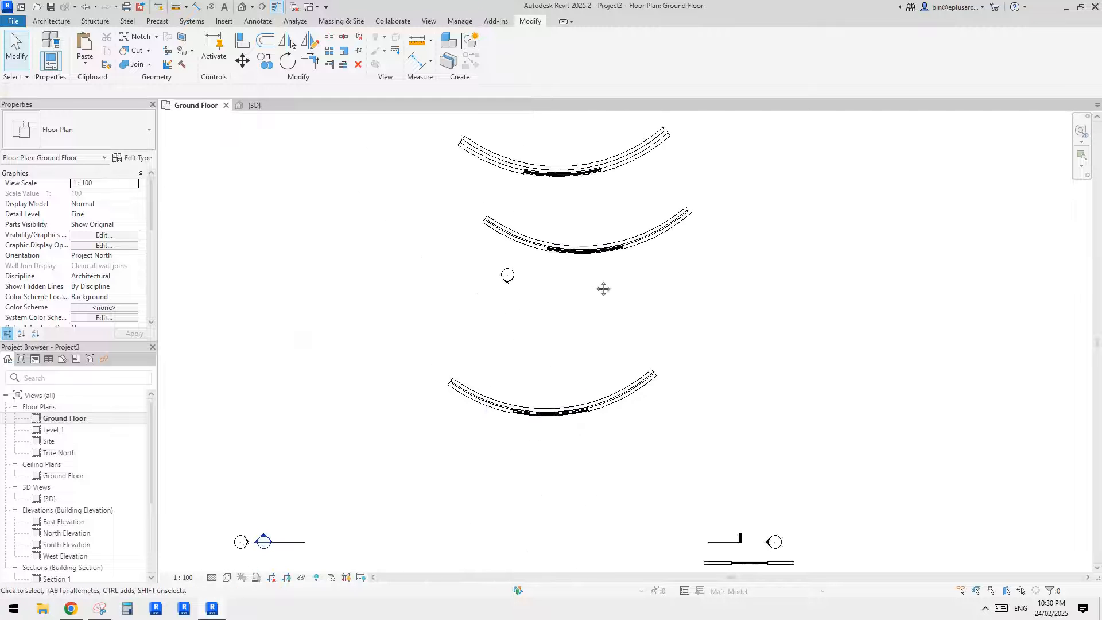
middle_drag(584, 291, 541, 487)
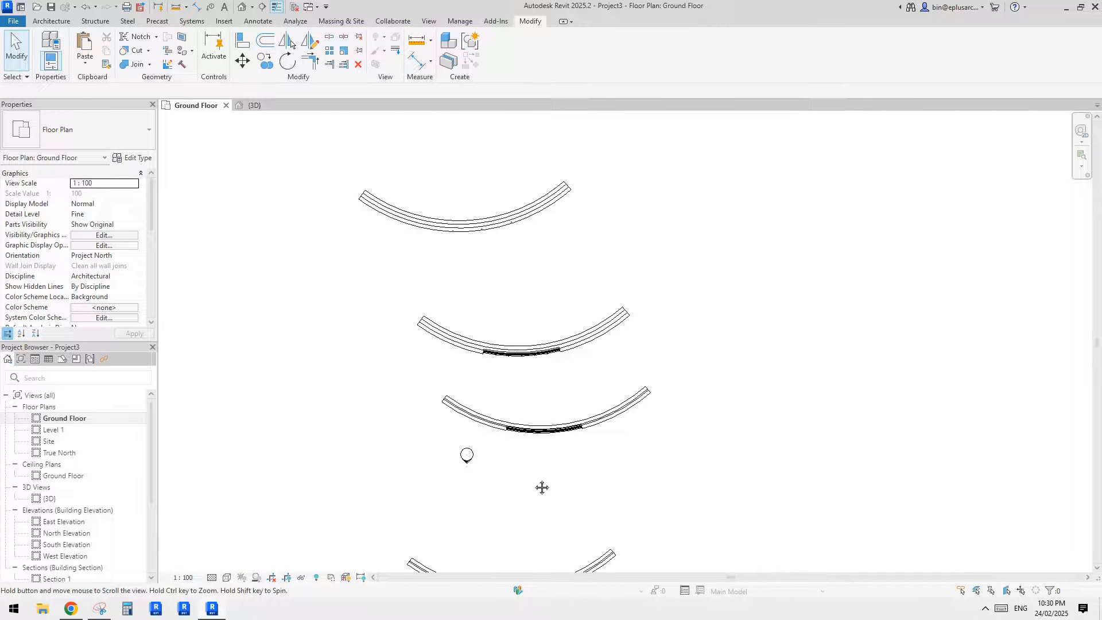
scroll(541, 487, up, 2)
click(519, 344)
scroll(521, 342, up, 1)
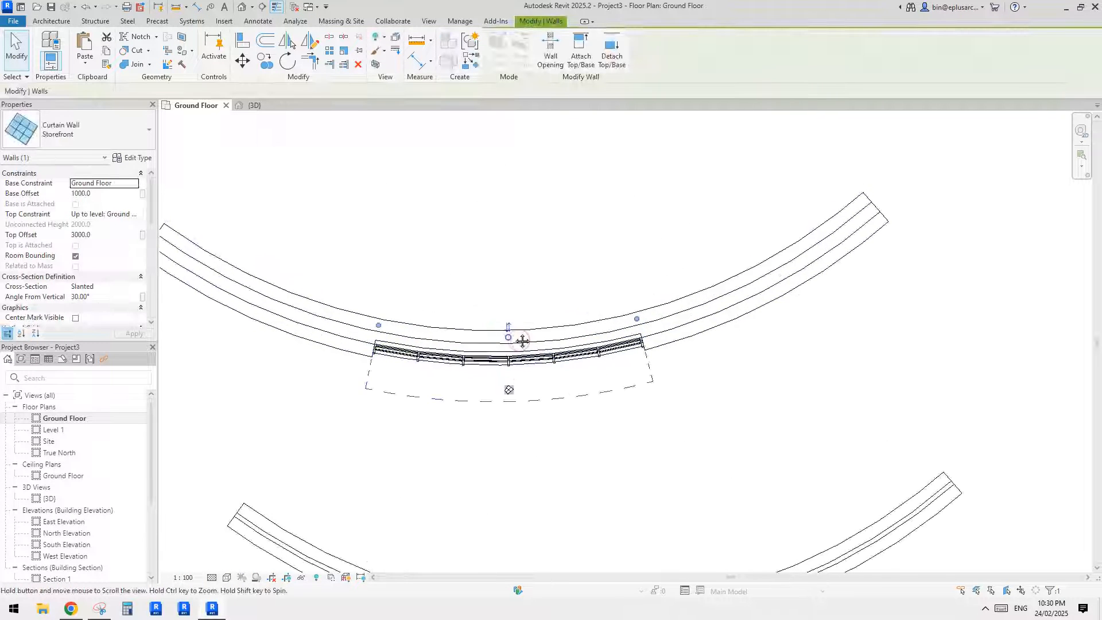
key(o)
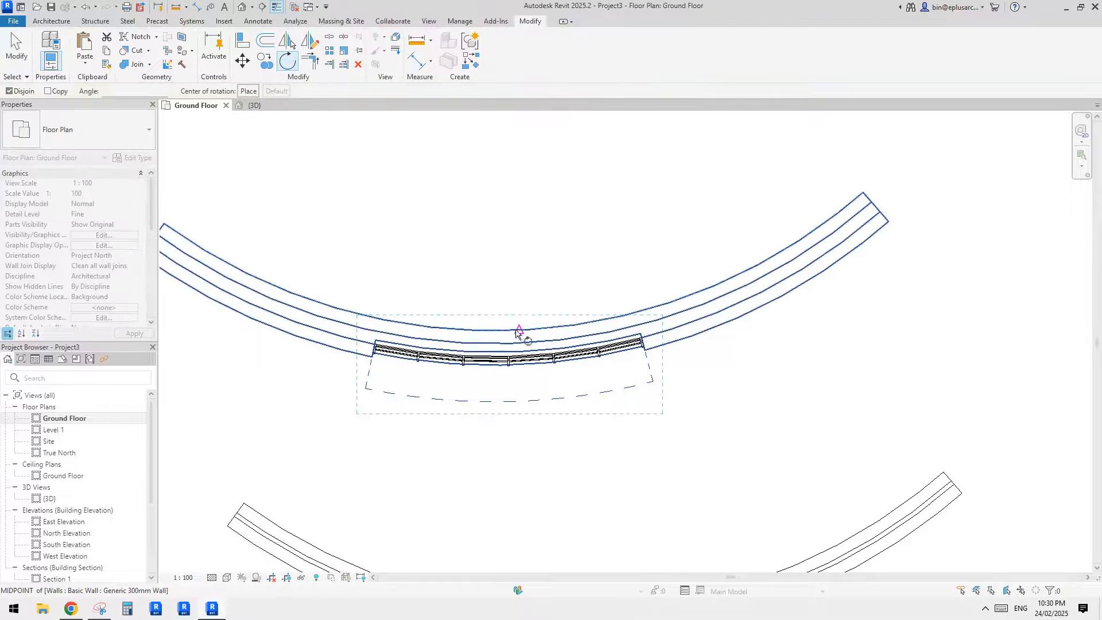
scroll(521, 314, down, 2)
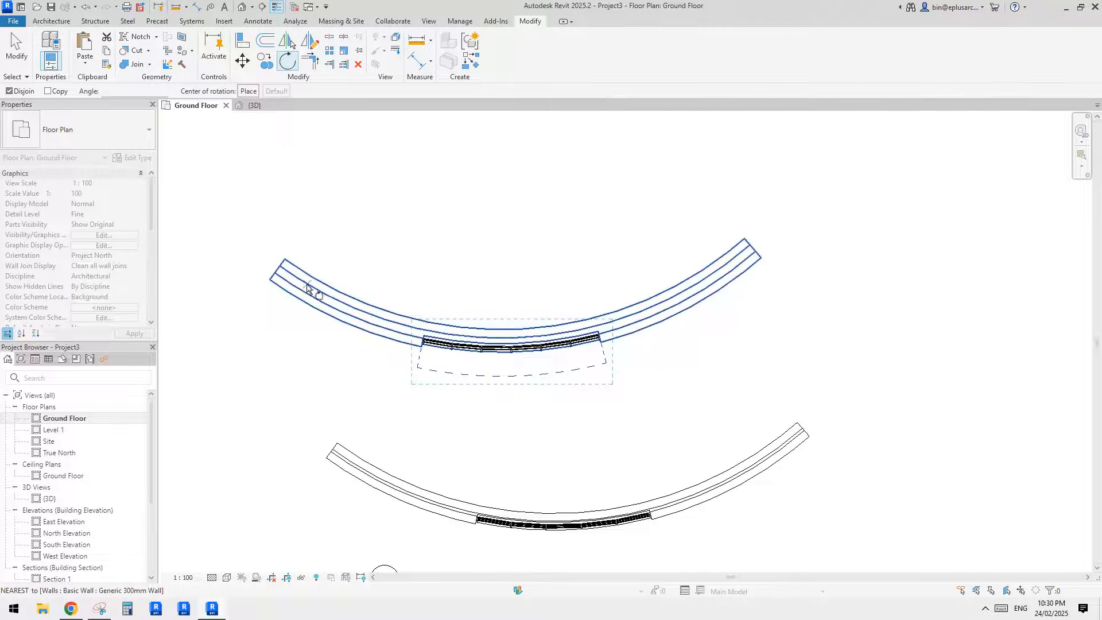
middle_drag(587, 276, 577, 320)
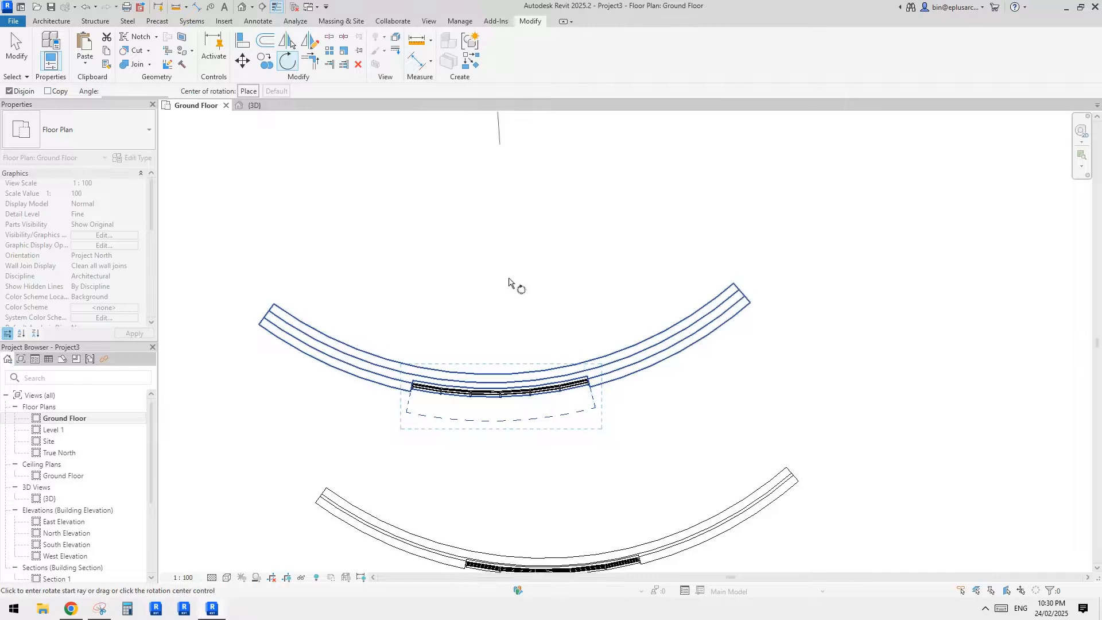
middle_drag(507, 267, 493, 400)
scroll(501, 345, down, 2)
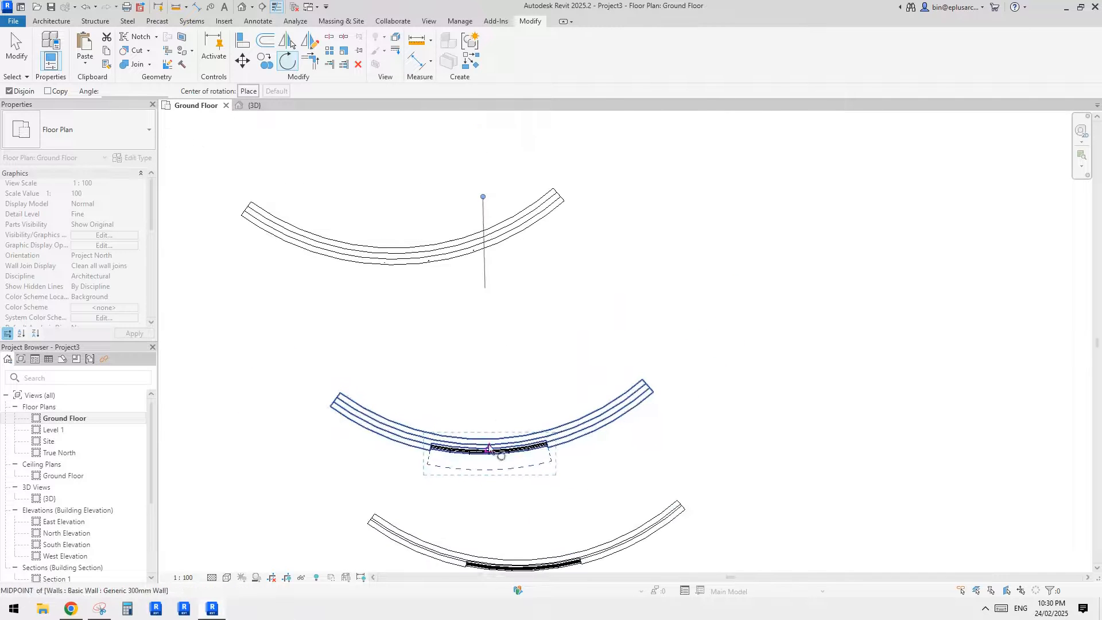
middle_drag(623, 518, 615, 477)
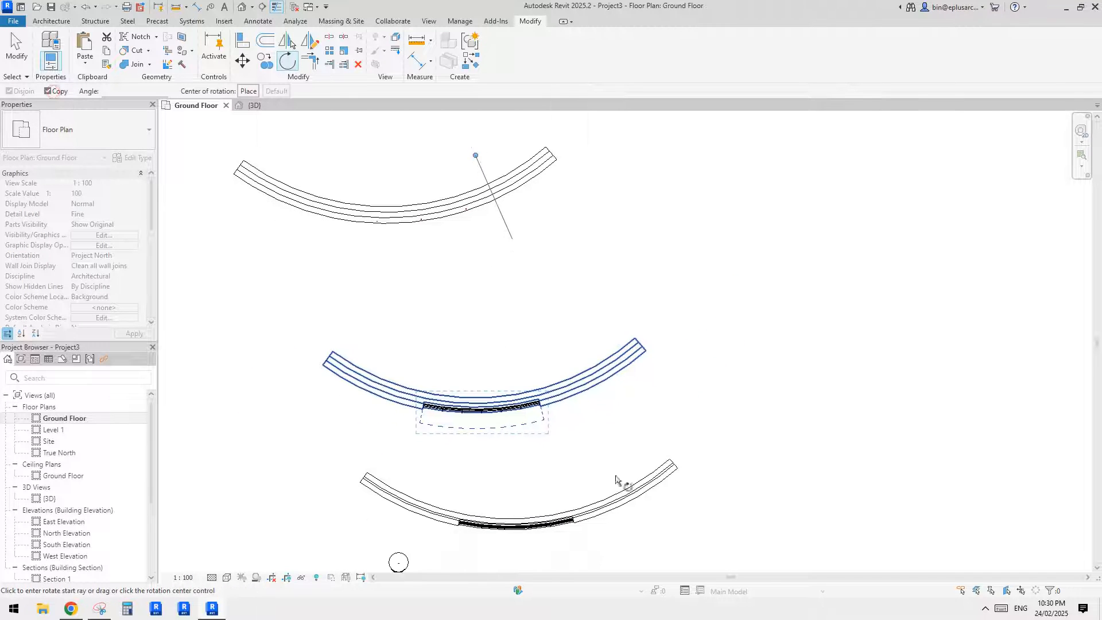
click(481, 448)
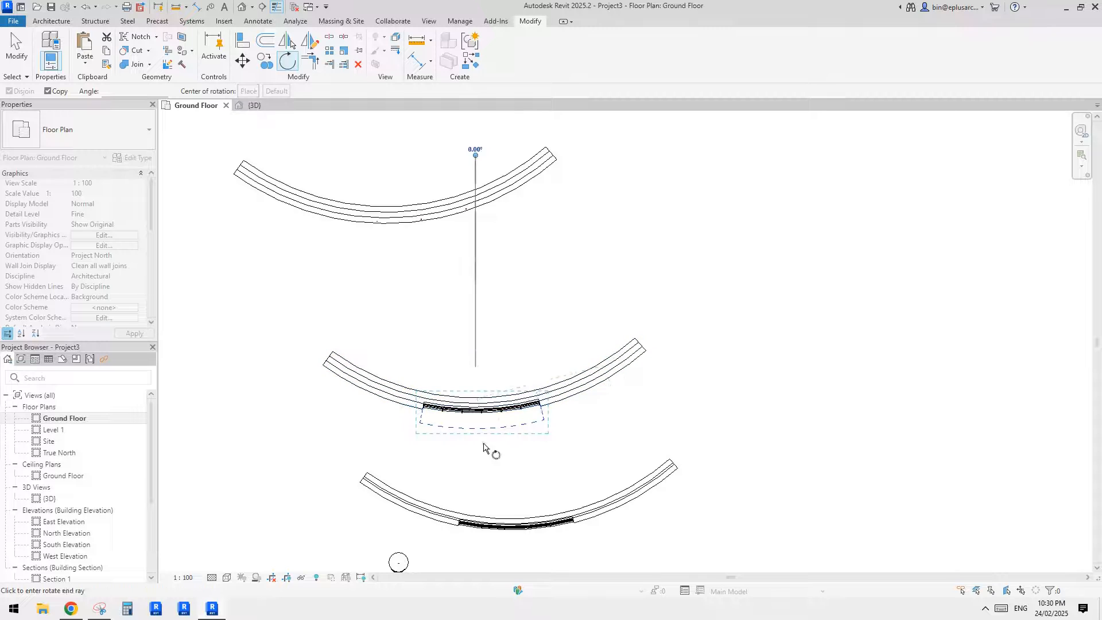
click(614, 420)
key(Escape)
- Check in the 3D view how the rotated storefront copy sits in the slanted wall, selecting the wall
click(241, 8)
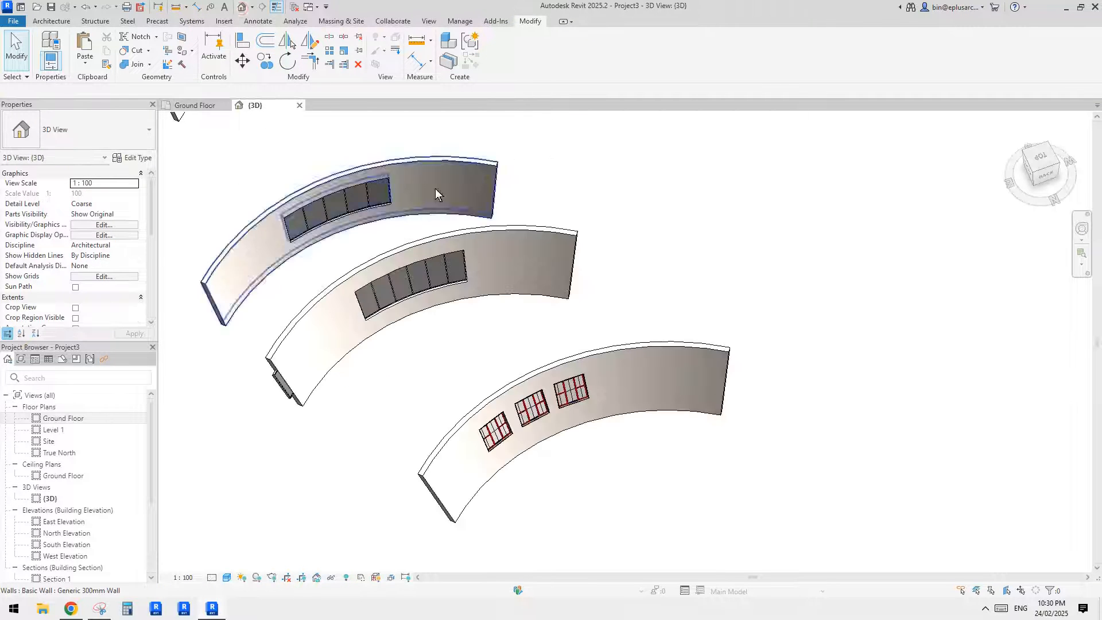
shift+middle_drag(529, 308, 413, 332)
click(312, 332)
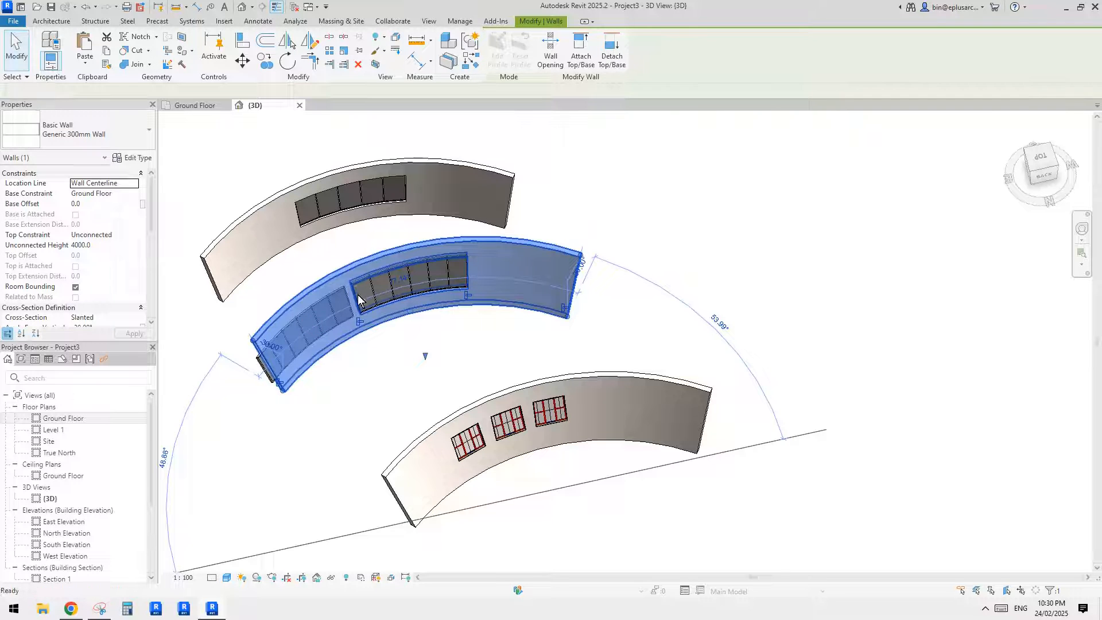
key(Escape)
- Return to the Ground Floor plan and extend one end of the 30° slanted storefront wall along its arc to about 122° in total
double_click(80, 415)
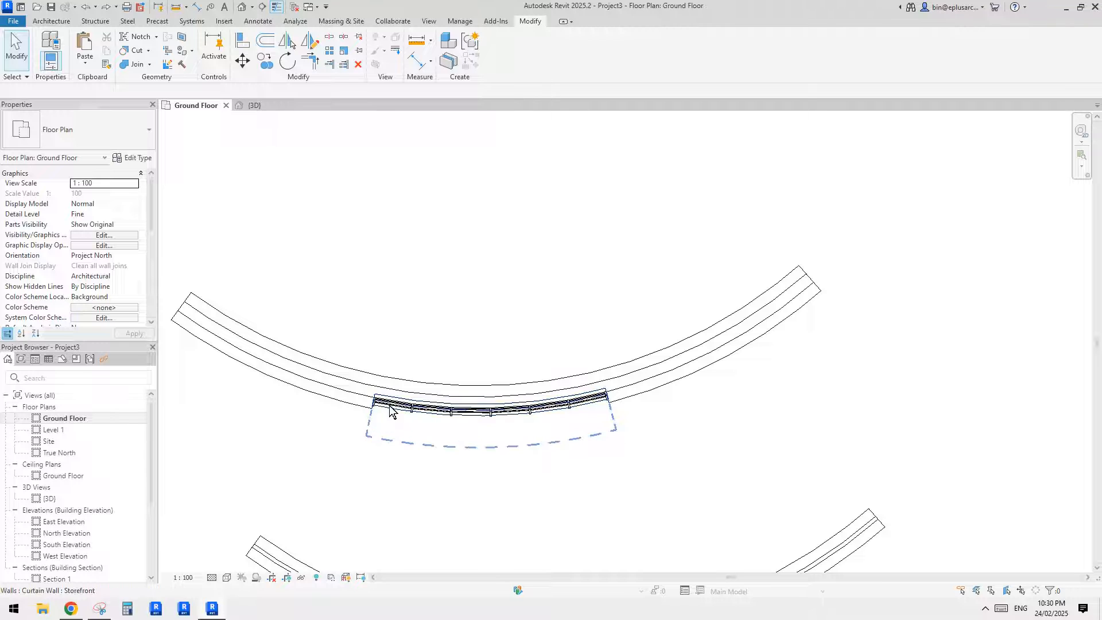
scroll(402, 402, down, 5)
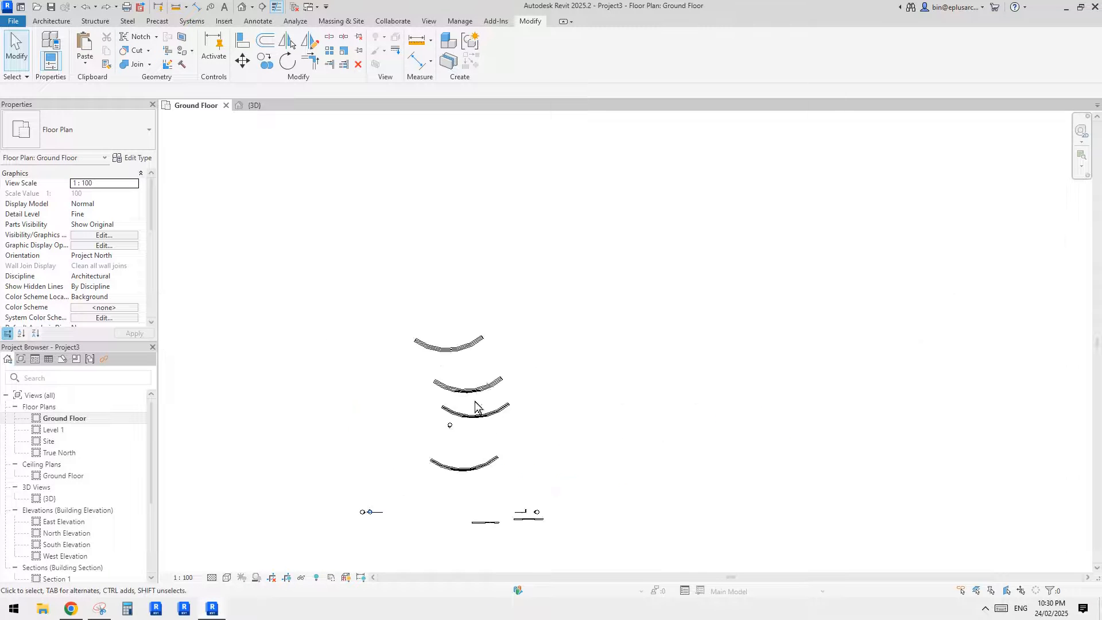
scroll(482, 368, up, 5)
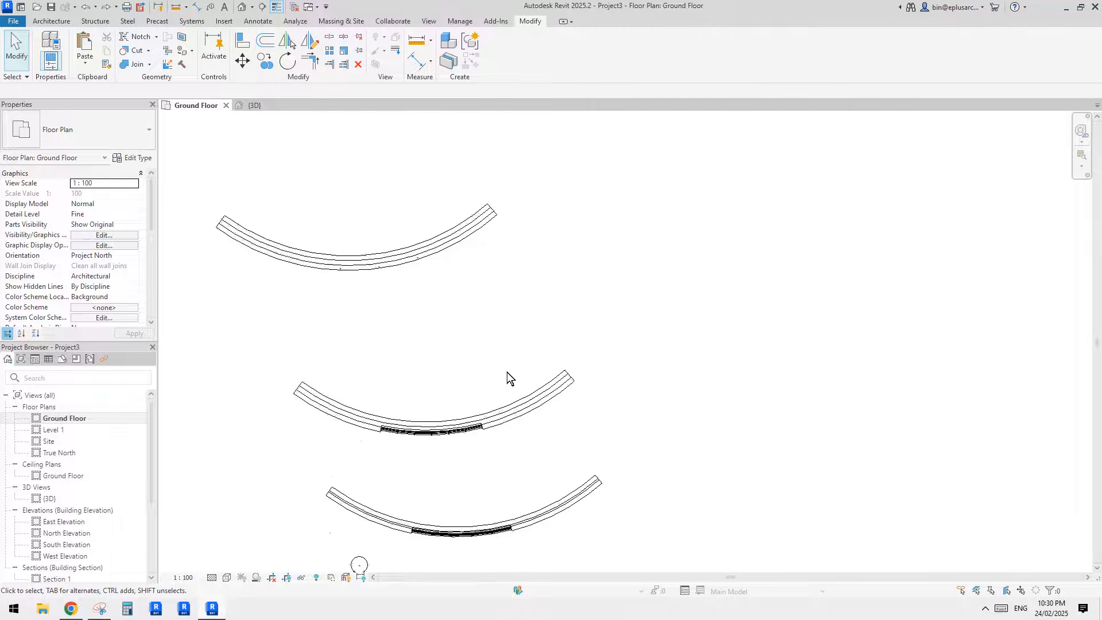
scroll(505, 370, down, 2)
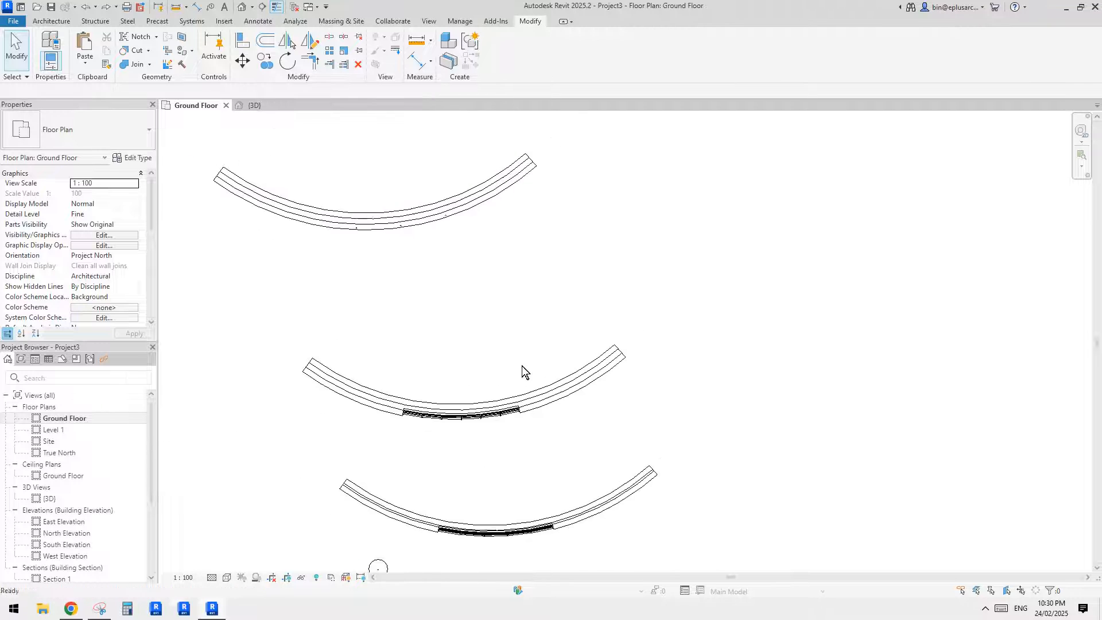
click(585, 374)
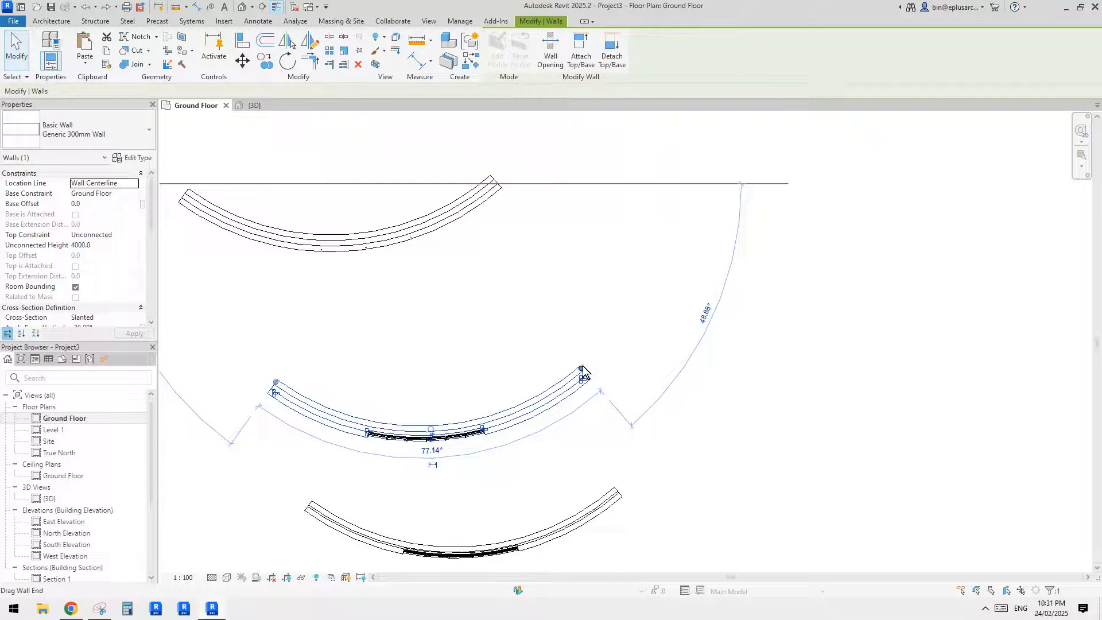
drag(584, 373, 661, 200)
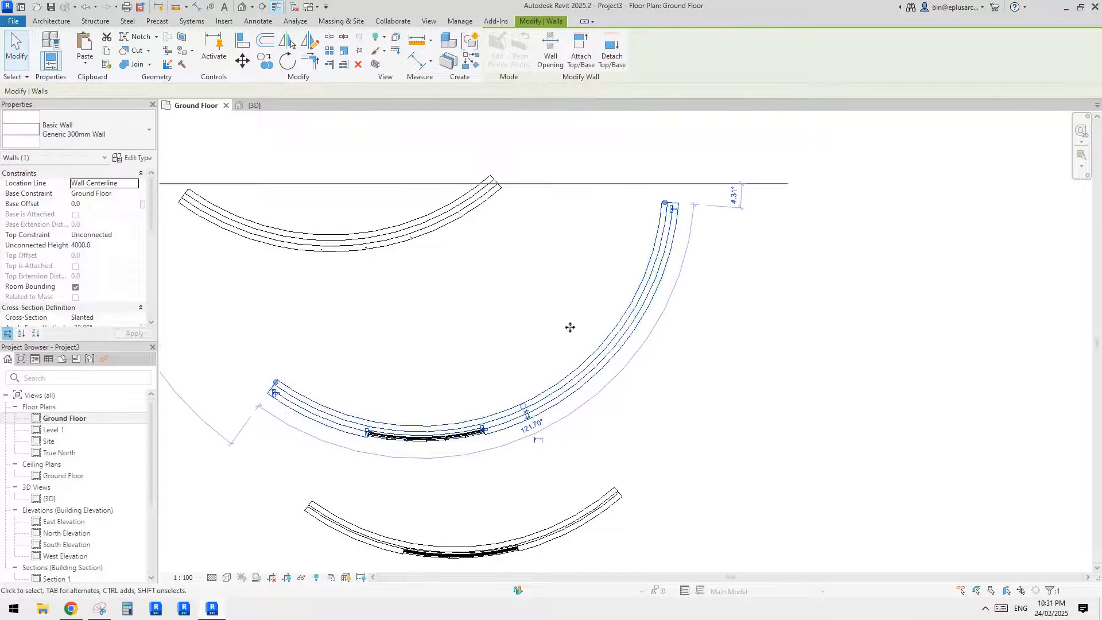
scroll(522, 332, up, 2)
scroll(522, 332, down, 4)
scroll(532, 348, up, 4)
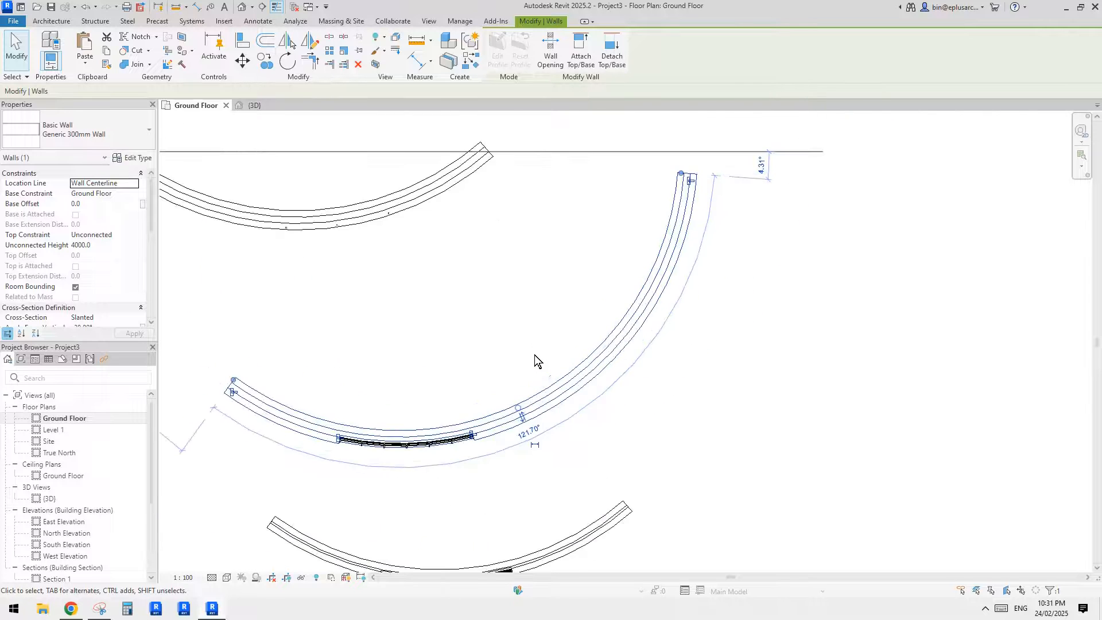
- Rotate a copy of the 30° slanted storefront together with its rectangular arc wall opening along the extended curved wall
middle_drag(536, 366, 542, 314)
scroll(474, 344, up, 1)
click(470, 389)
scroll(470, 388, up, 2)
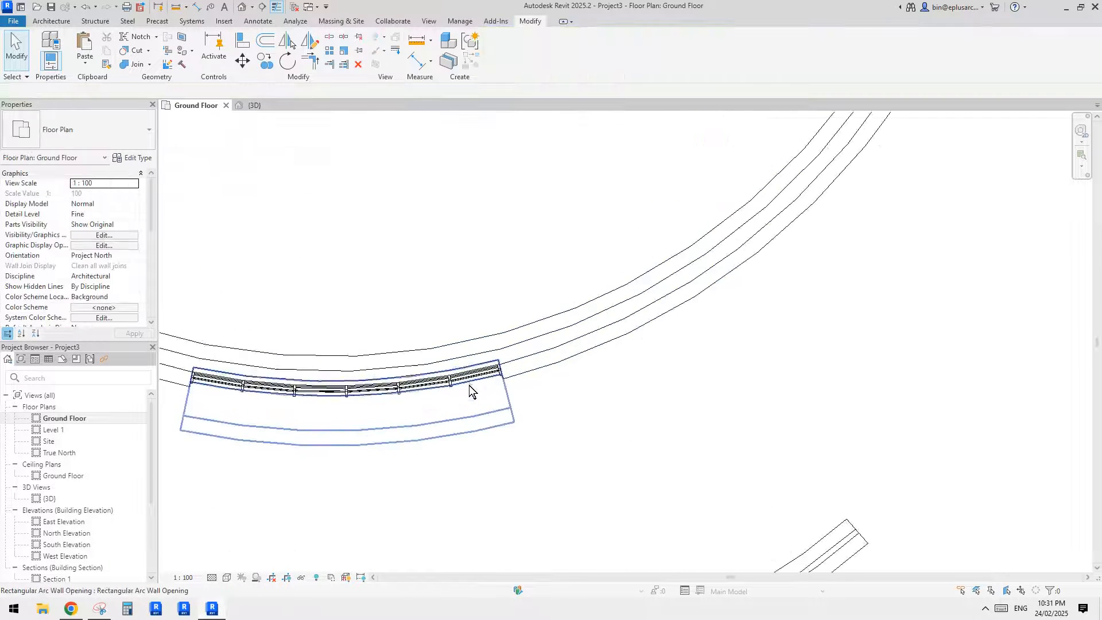
scroll(439, 352, down, 3)
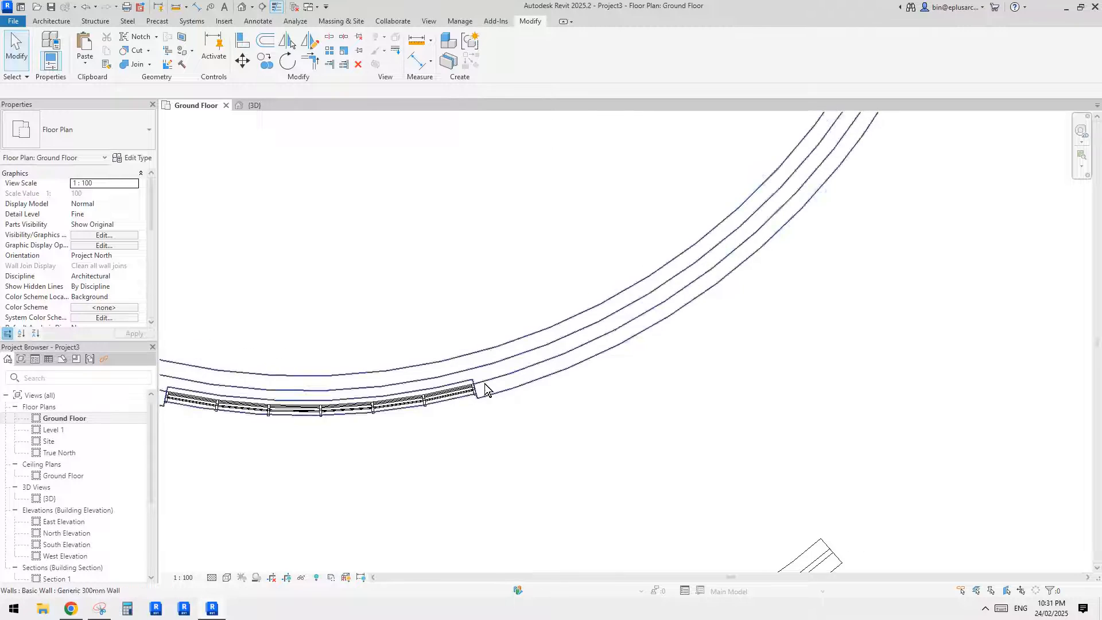
scroll(431, 400, up, 1)
scroll(431, 400, up, 1)
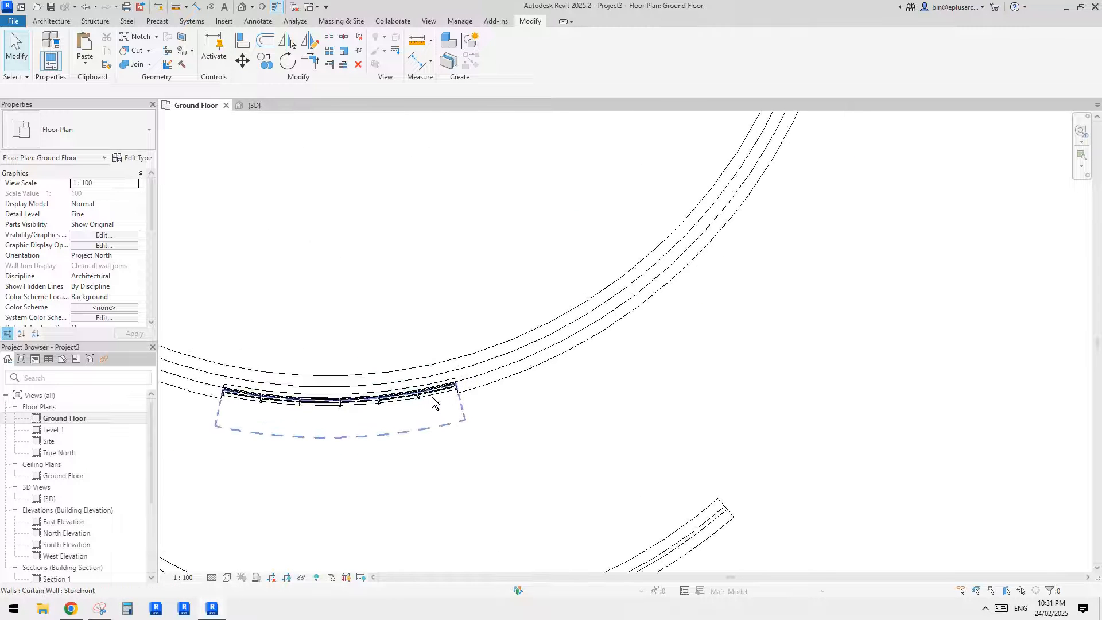
click(445, 397)
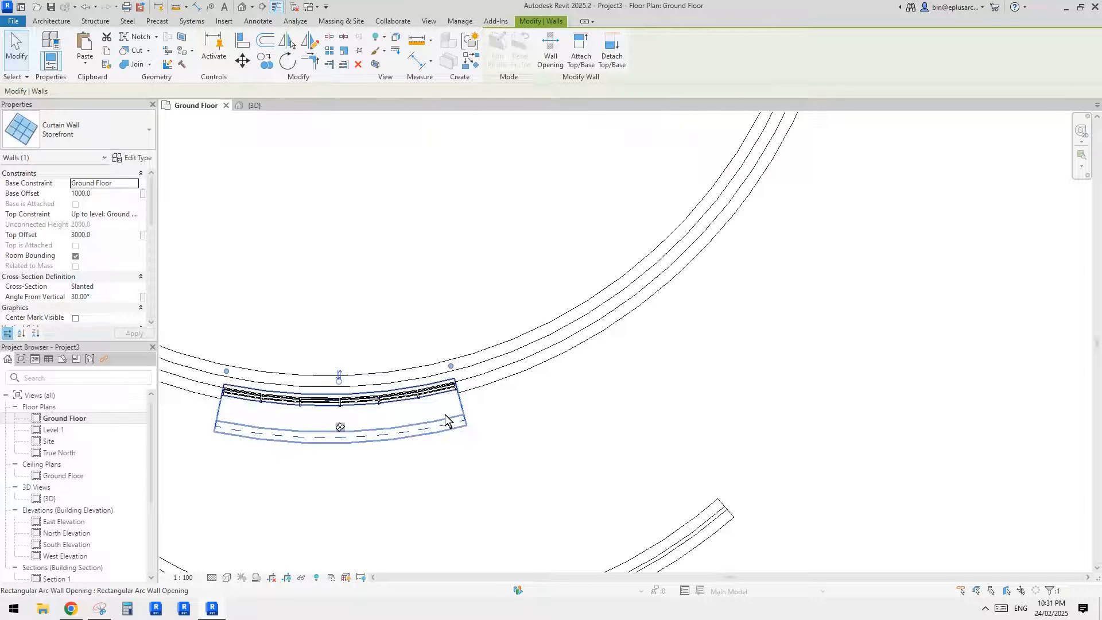
ctrl+click(445, 419)
ctrl+scroll(433, 352, up, 1)
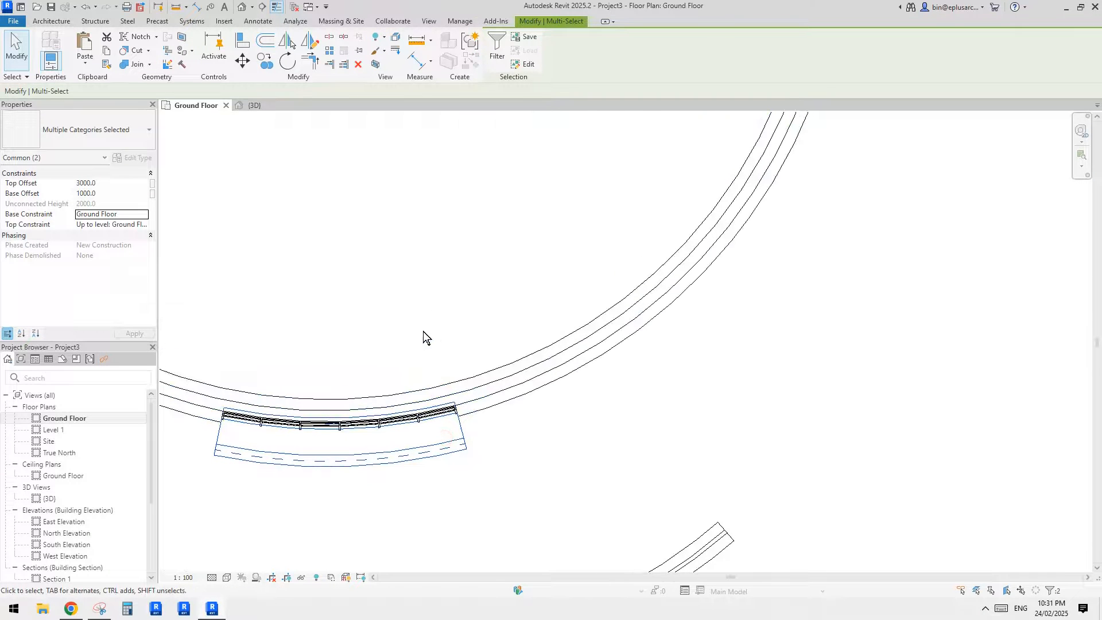
key(r)
key(o)
scroll(427, 338, down, 1)
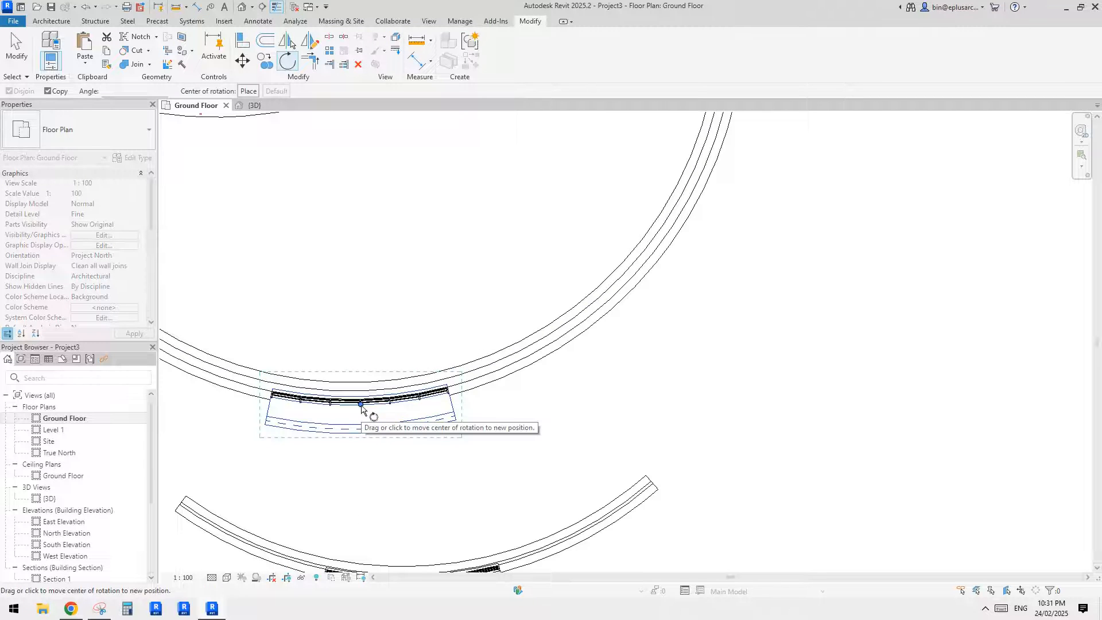
scroll(409, 397, down, 3)
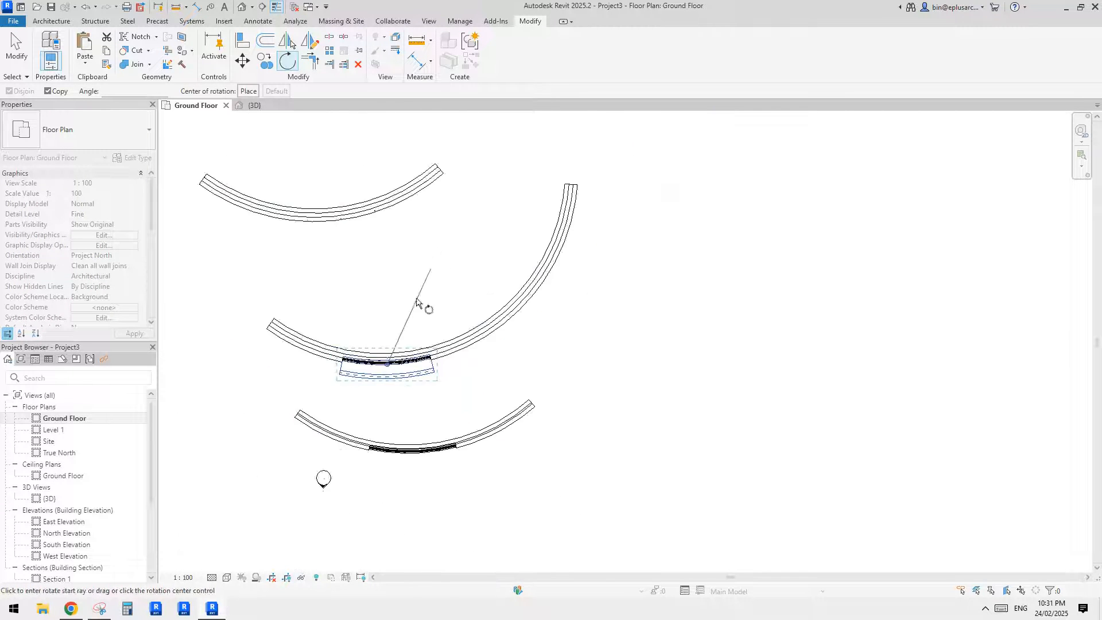
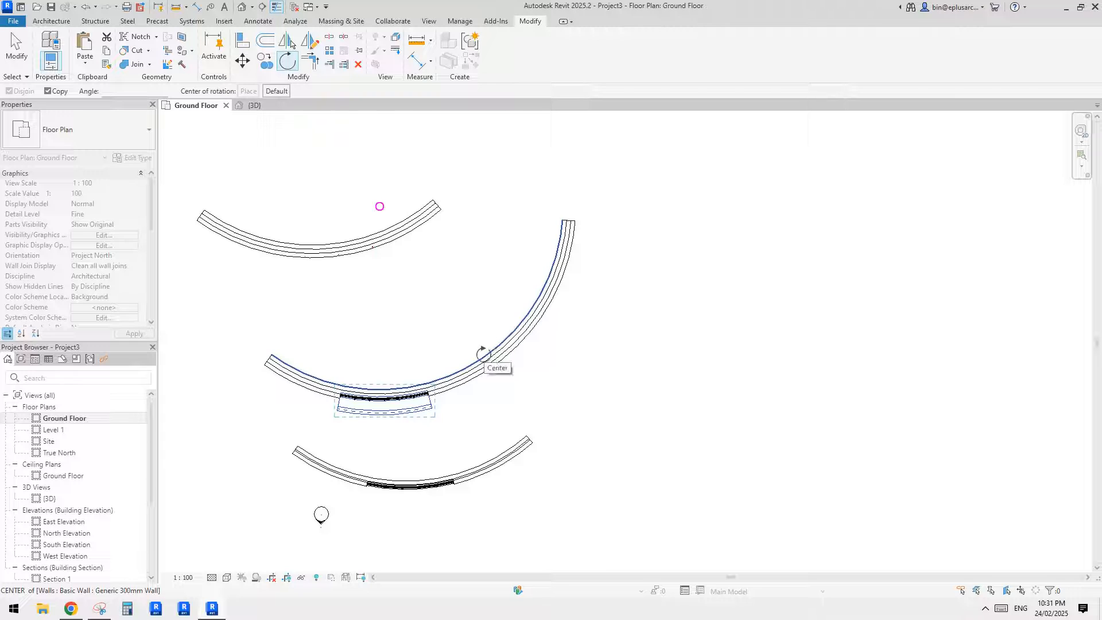
- Set the rotation centre at the wall's arc centre and place the storefront-and-opening copy at a rotation of 51°
middle_drag(459, 370, 450, 381)
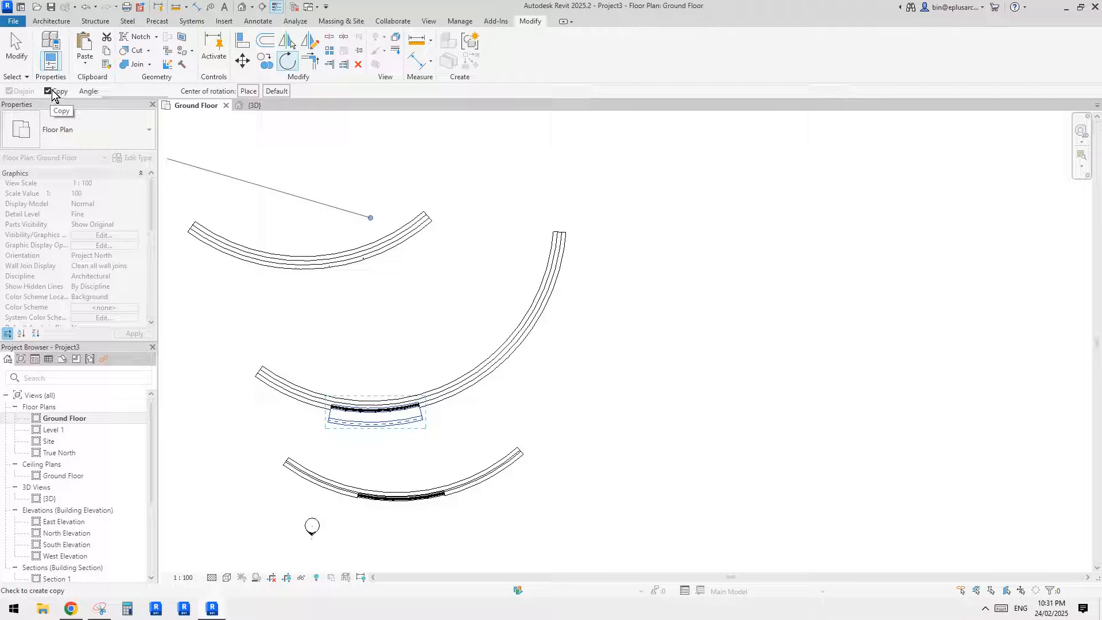
click(376, 394)
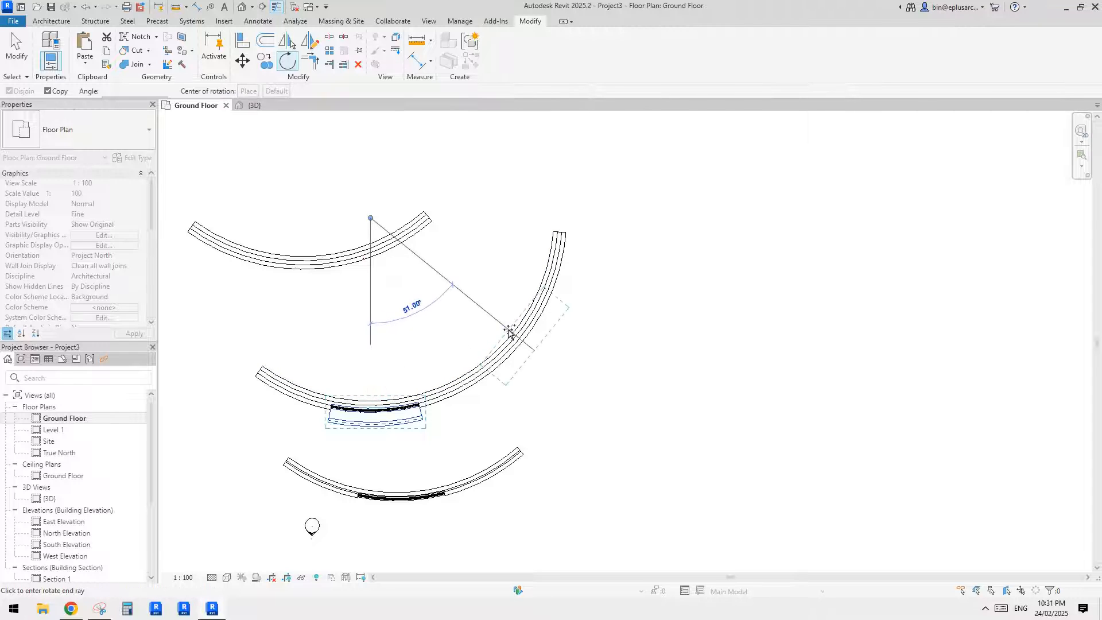
click(508, 329)
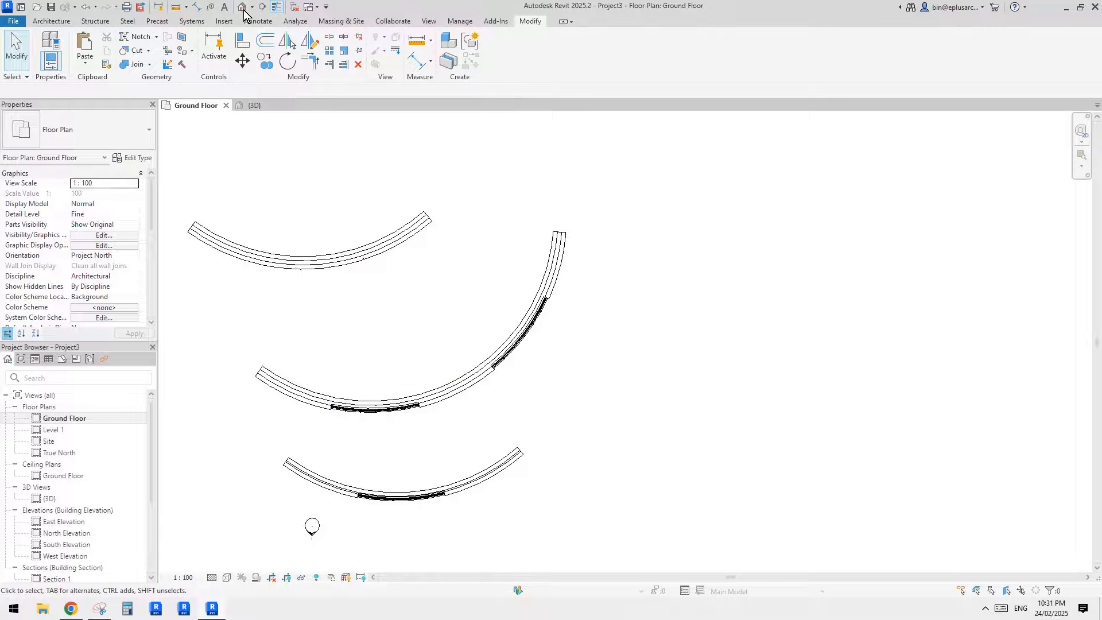
- Check in the 3D view how the rotated storefront and opening copy sit in the slanted wall, selecting the wall
click(242, 7)
scroll(390, 273, up, 5)
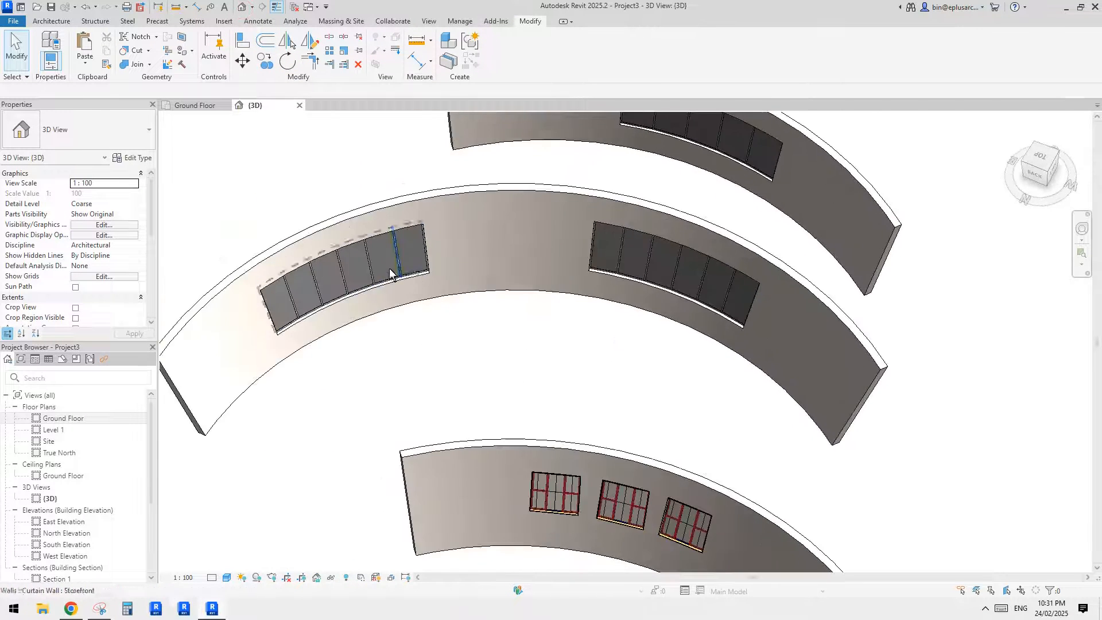
scroll(390, 273, down, 3)
click(467, 233)
shift+middle_drag(467, 234, 535, 192)
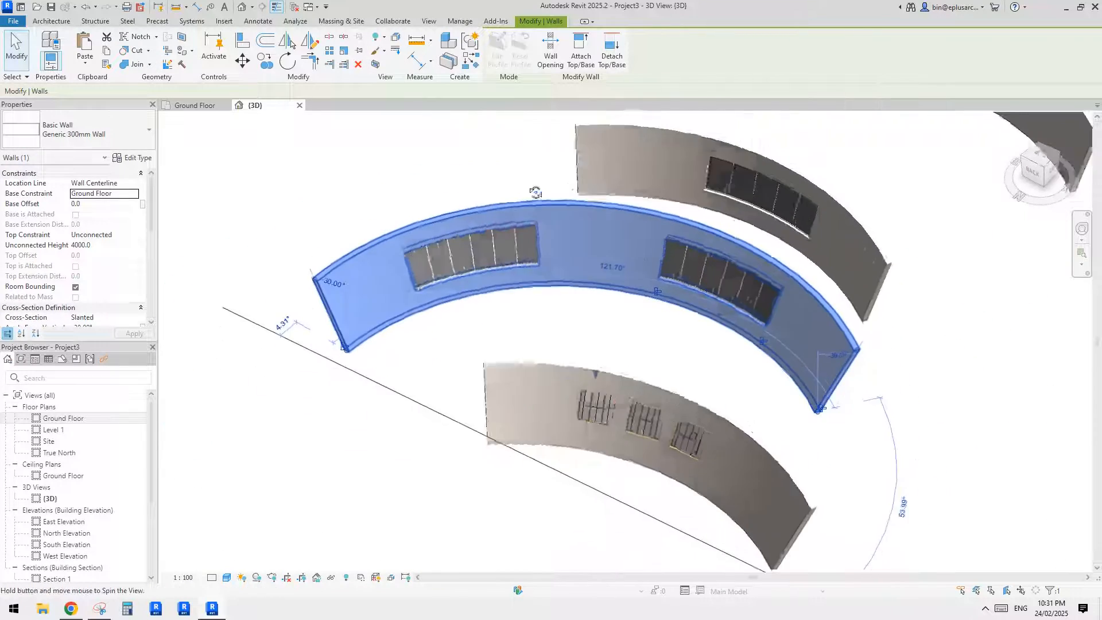
scroll(539, 250, up, 2)
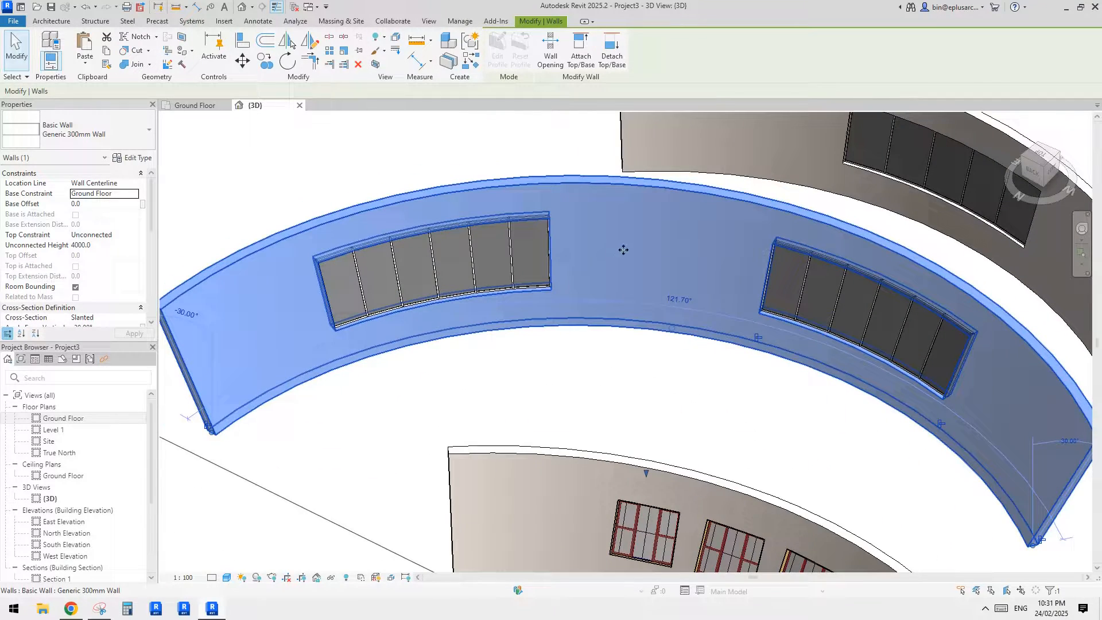
key(Escape)
shift+middle_drag(612, 243, 463, 298)
- Set the arc angle of the copied rectangular arc wall opening to 10°
click(464, 248)
scroll(464, 251, up, 2)
text(0)
key(Return)
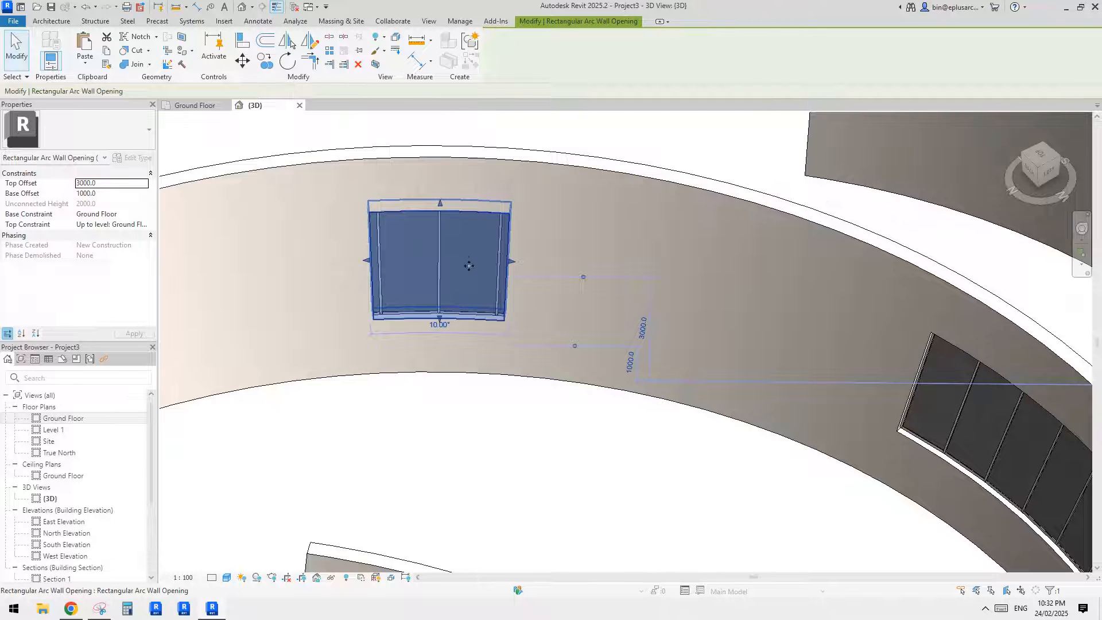
- Set the arc angle of the copied slanted storefront to 10° to match its opening
click(609, 260)
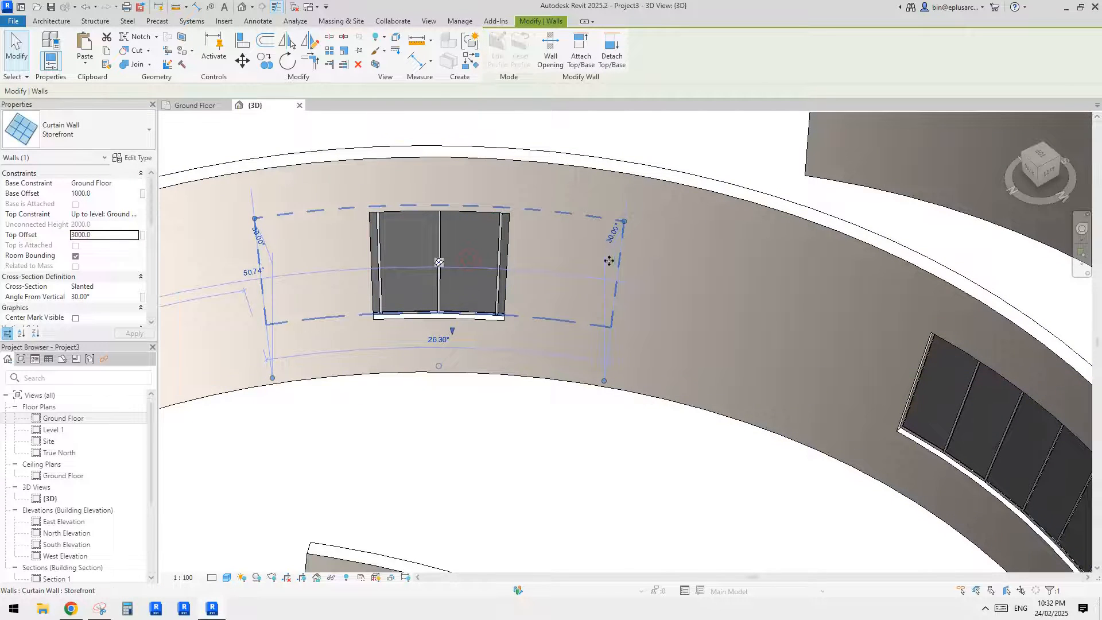
click(446, 342)
text(10)
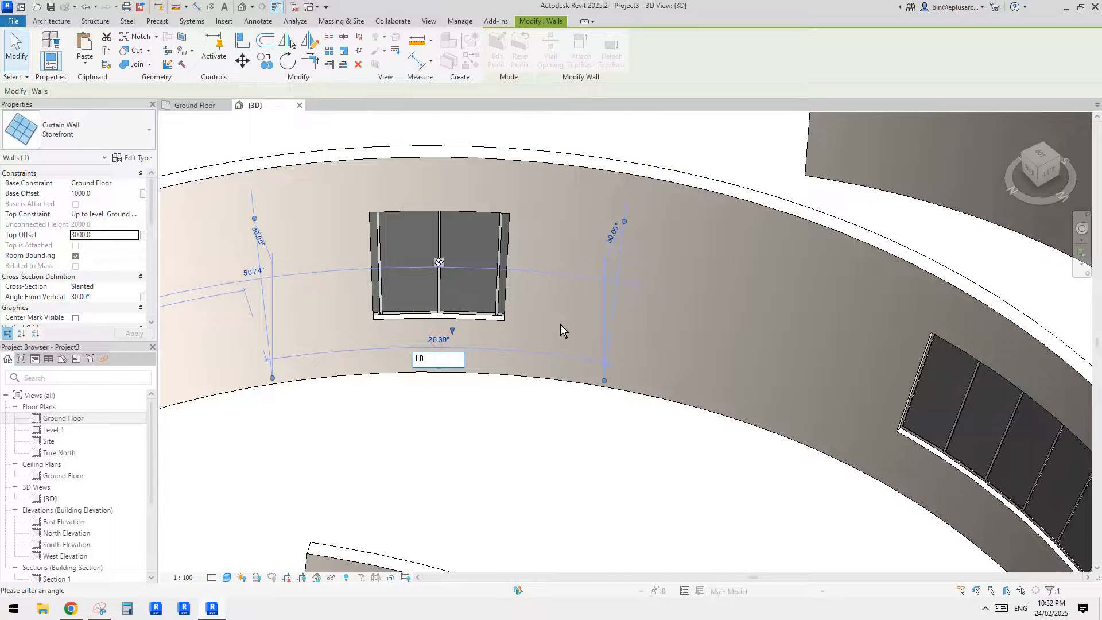
key(Return)
shift+middle_drag(562, 323, 452, 256)
key(Escape)
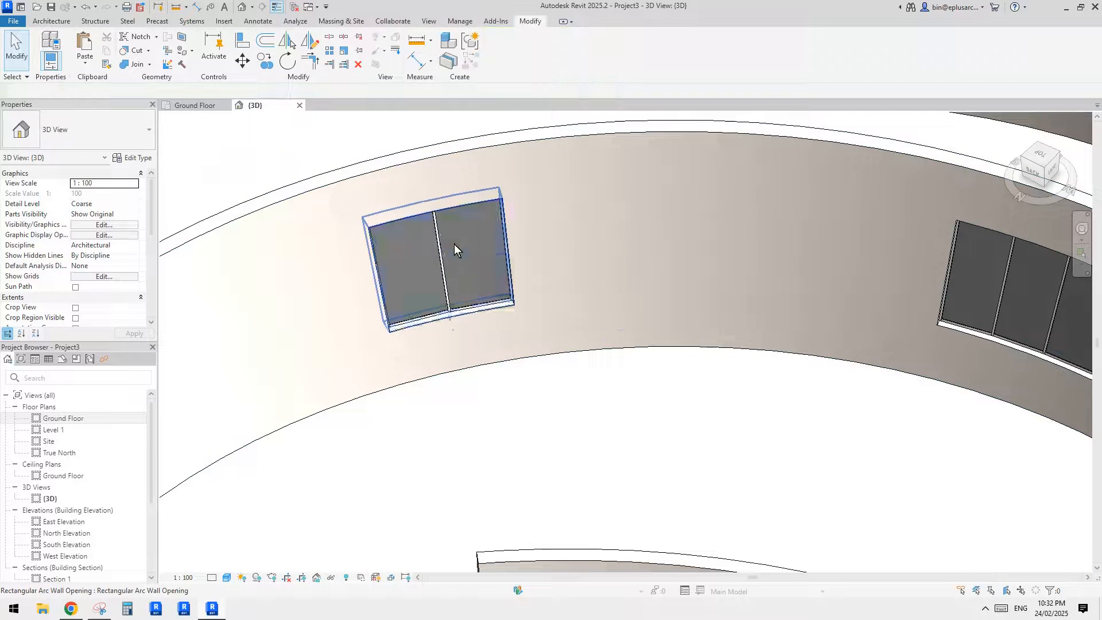
- Duplicate the wall type of the 10° slanted storefront as Storefront 2
click(463, 252)
key(Escape)
key(Tab)
click(470, 270)
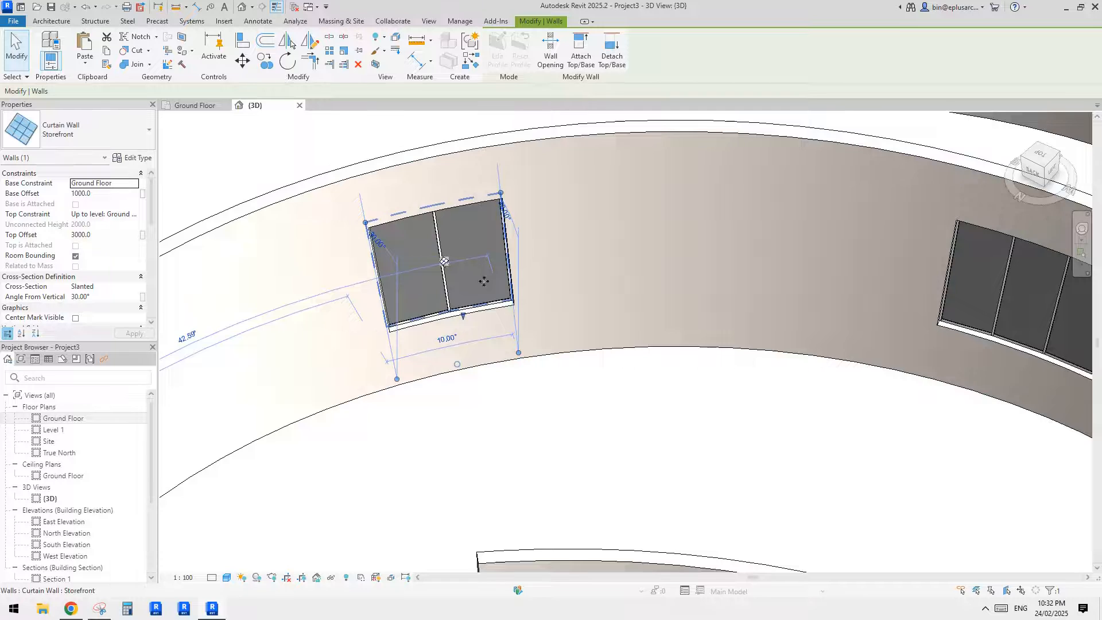
middle_drag(484, 281, 424, 232)
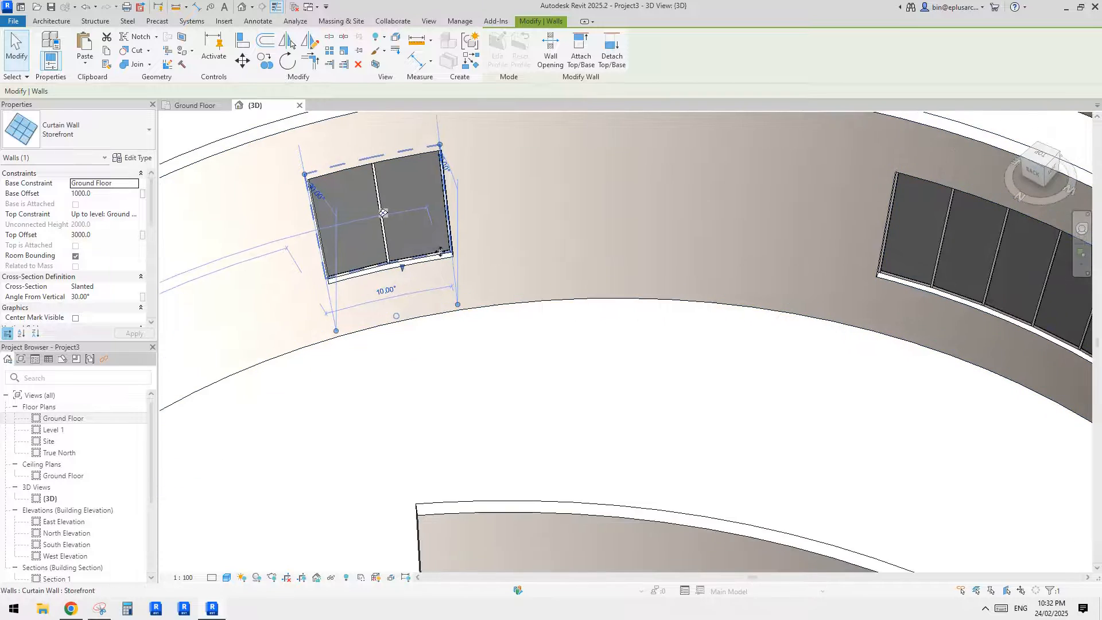
click(132, 158)
click(574, 196)
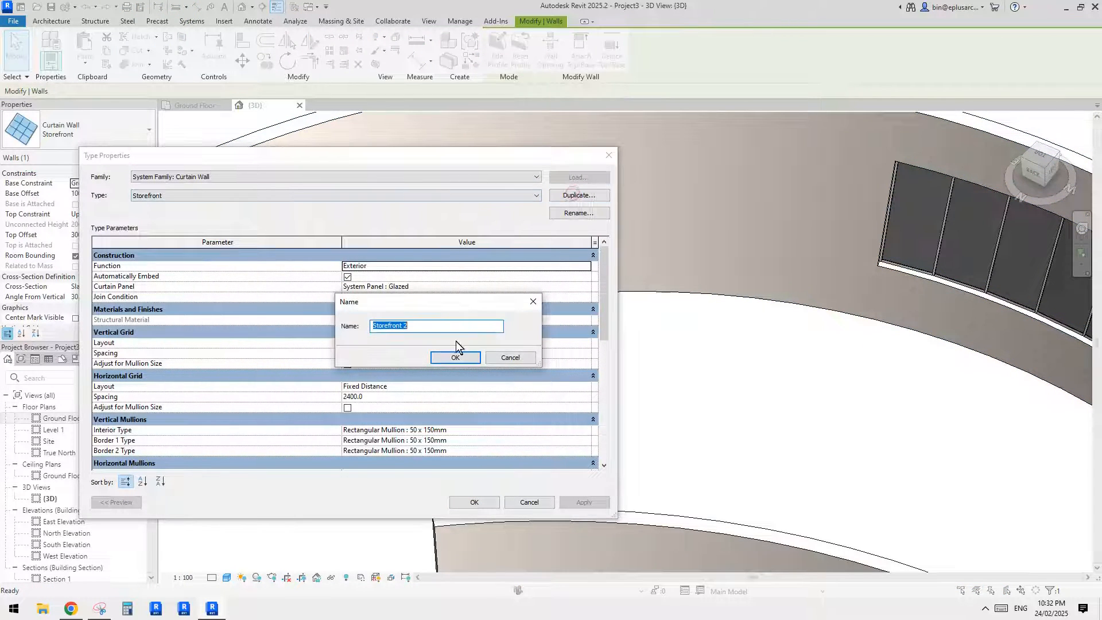
click(459, 355)
- Increase the maximum vertical grid spacing of the Storefront 2 type enough to leave a single glass panel
scroll(511, 382, down, 1)
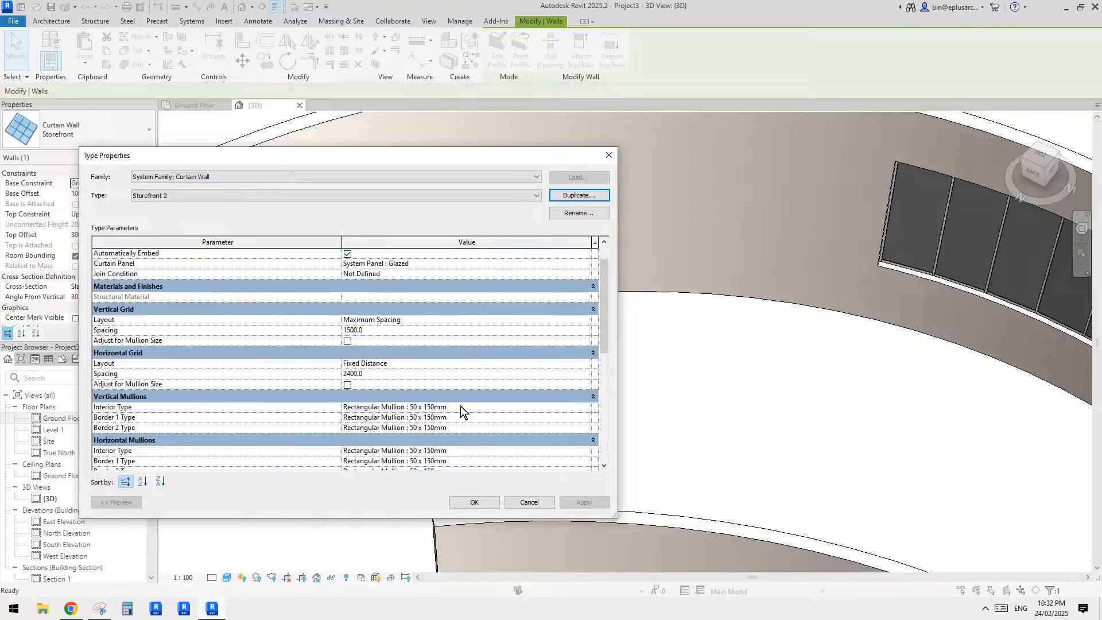
scroll(460, 405, down, 2)
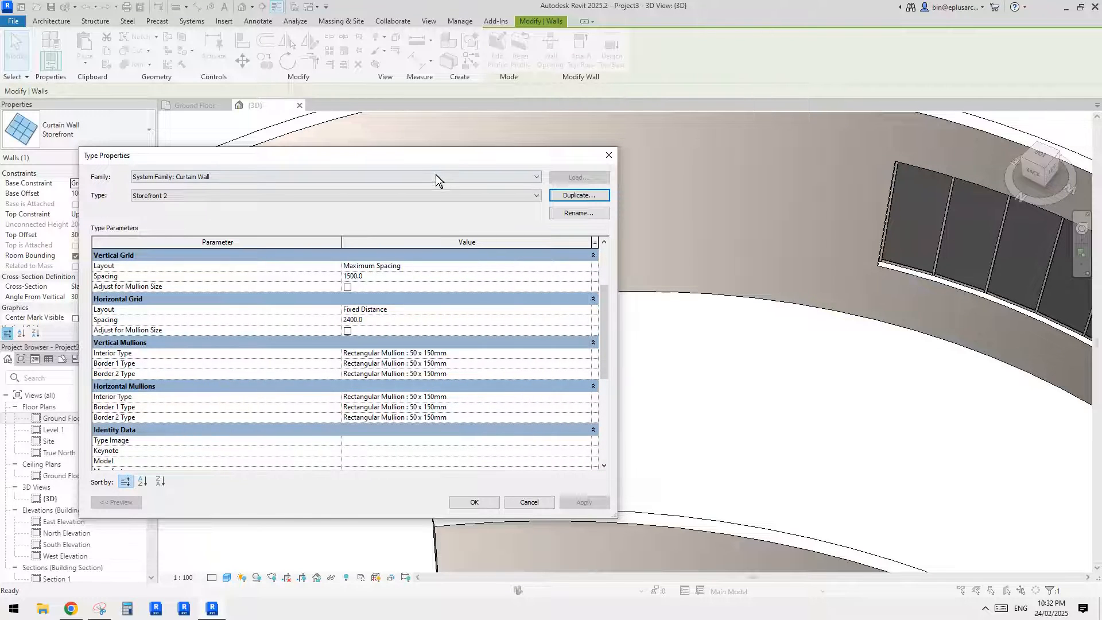
drag(425, 154, 469, 164)
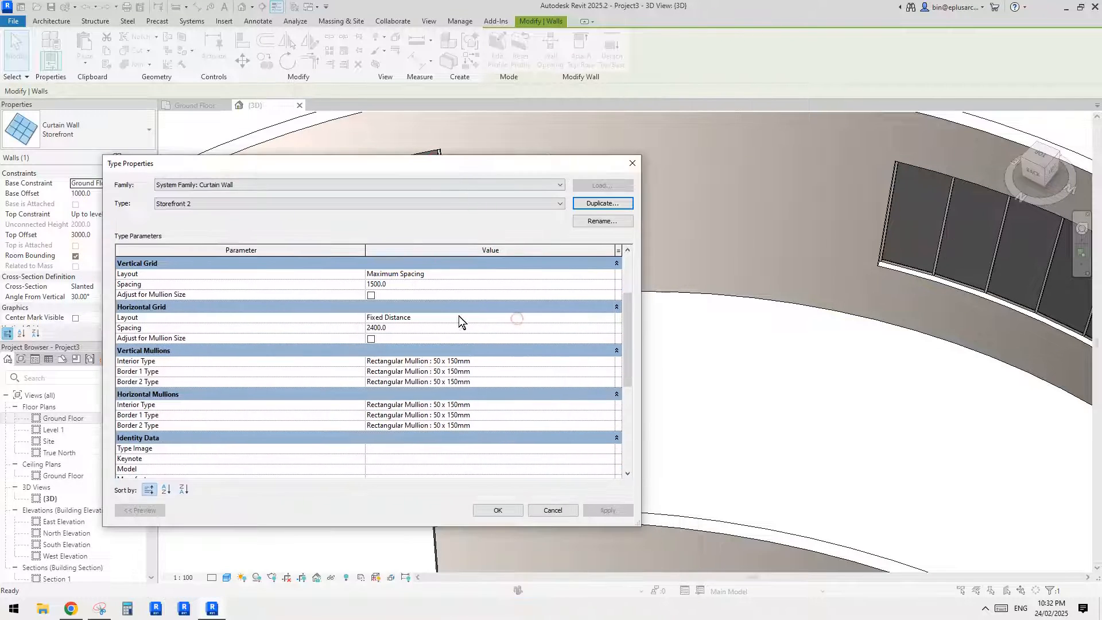
scroll(384, 319, up, 2)
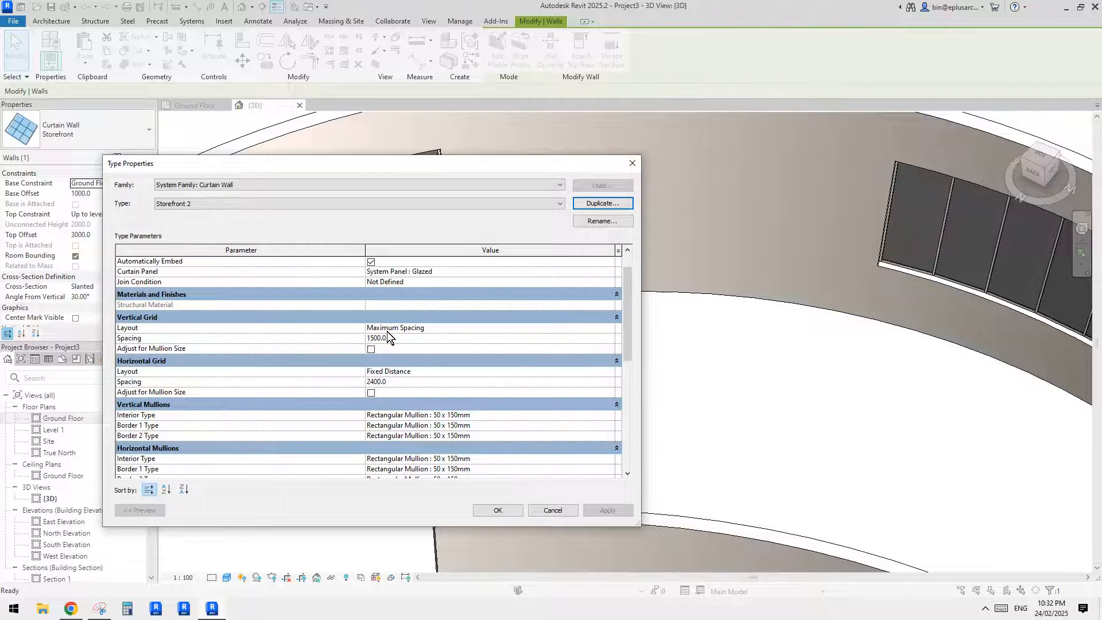
click(396, 340)
text(30)
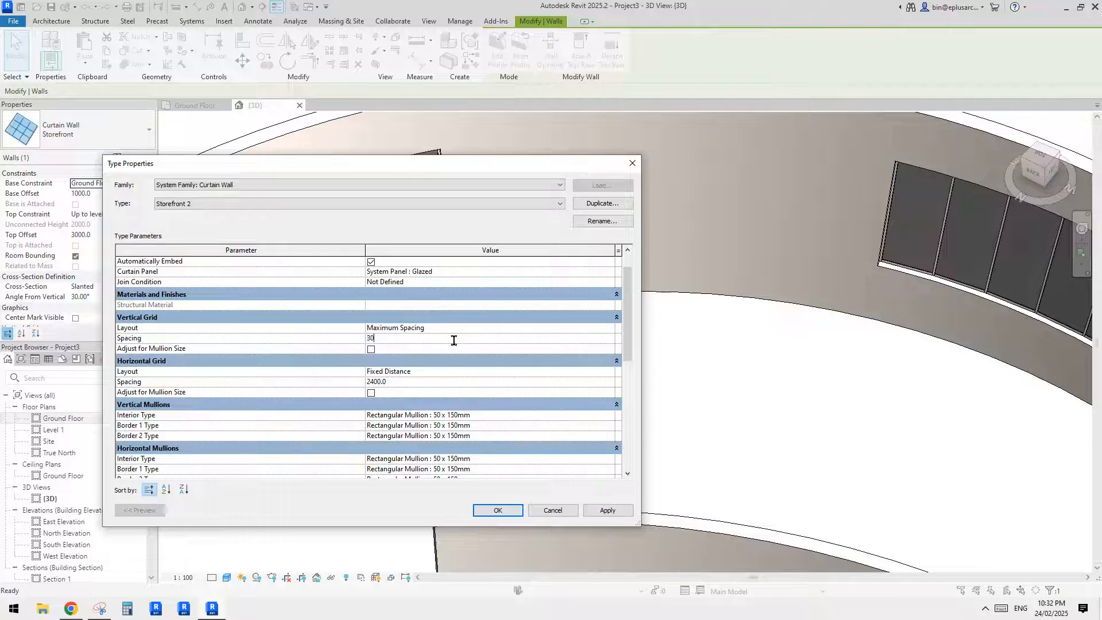
click(491, 510)
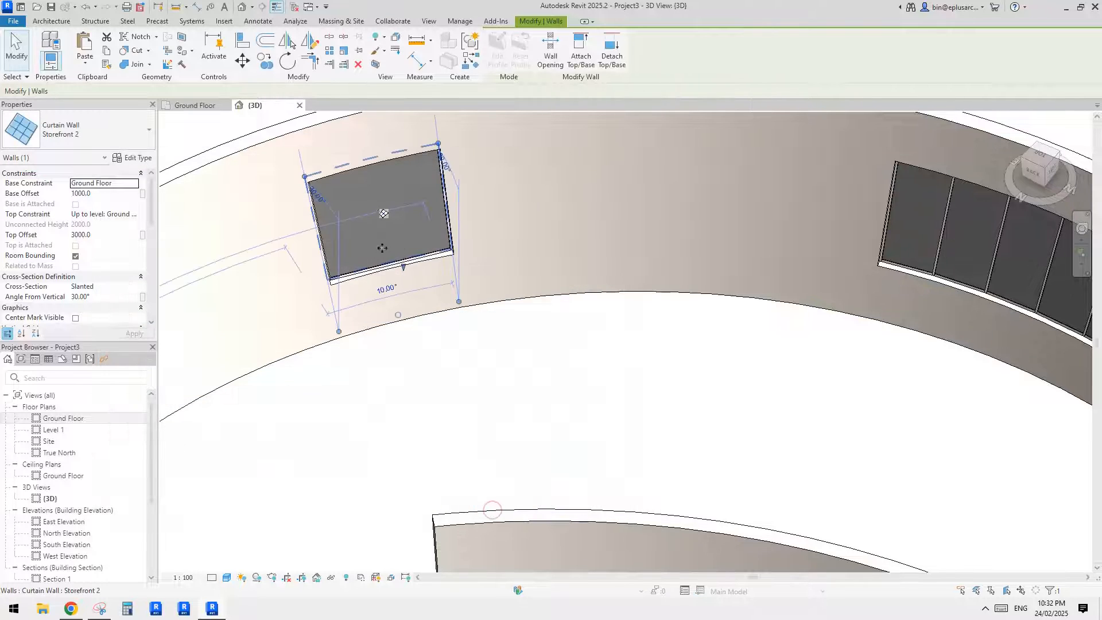
middle_drag(542, 337, 331, 266)
click(494, 343)
- Compare the single-panel storefront opening with the double hung windows in the neighbouring slanted curved wall
scroll(494, 343, down, 2)
click(395, 245)
shift+middle_drag(366, 327, 381, 349)
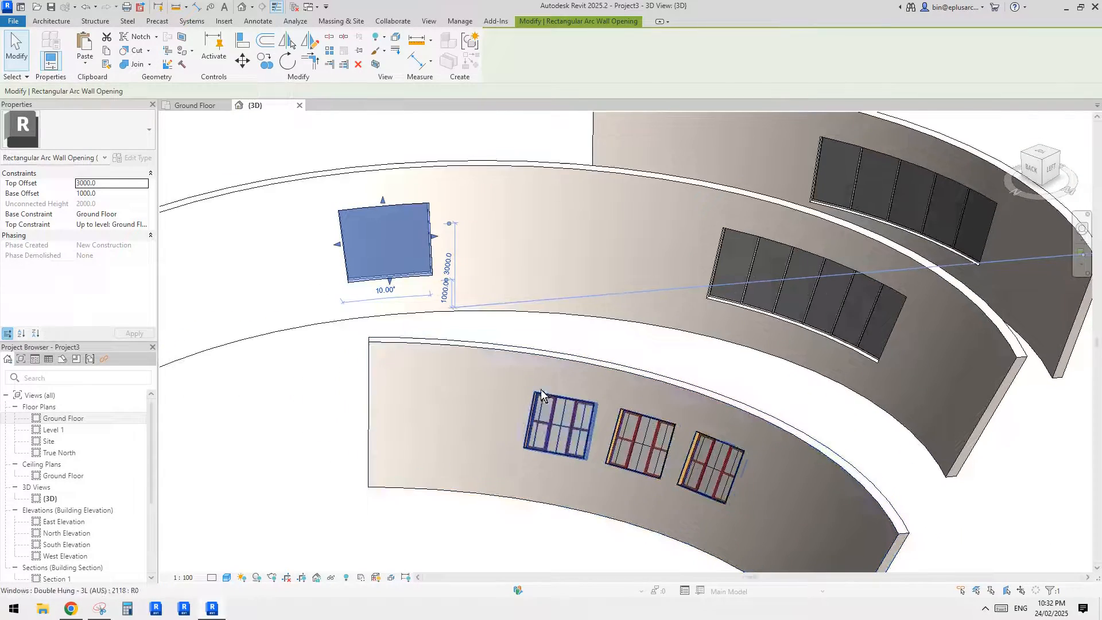
shift+middle_drag(574, 446, 665, 448)
middle_drag(770, 368, 612, 414)
click(526, 388)
scroll(521, 384, down, 1)
scroll(525, 415, up, 1)
scroll(543, 418, down, 1)
middle_drag(612, 414, 694, 403)
scroll(573, 380, up, 1)
shift+middle_drag(583, 381, 548, 387)
shift+middle_drag(276, 311, 231, 289)
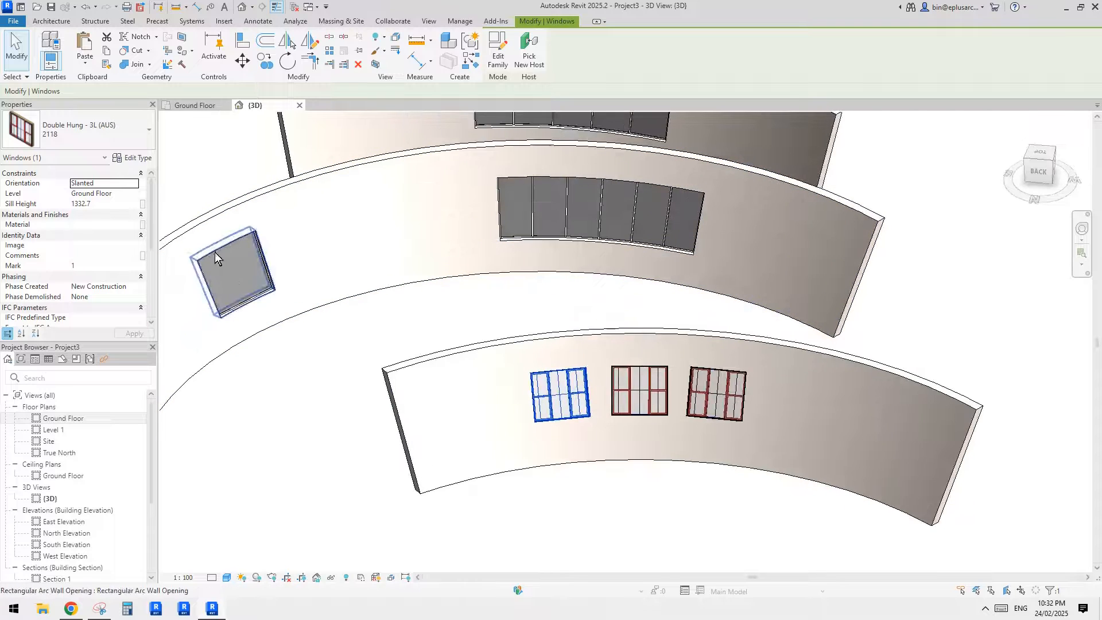
shift+middle_drag(408, 347, 535, 383)
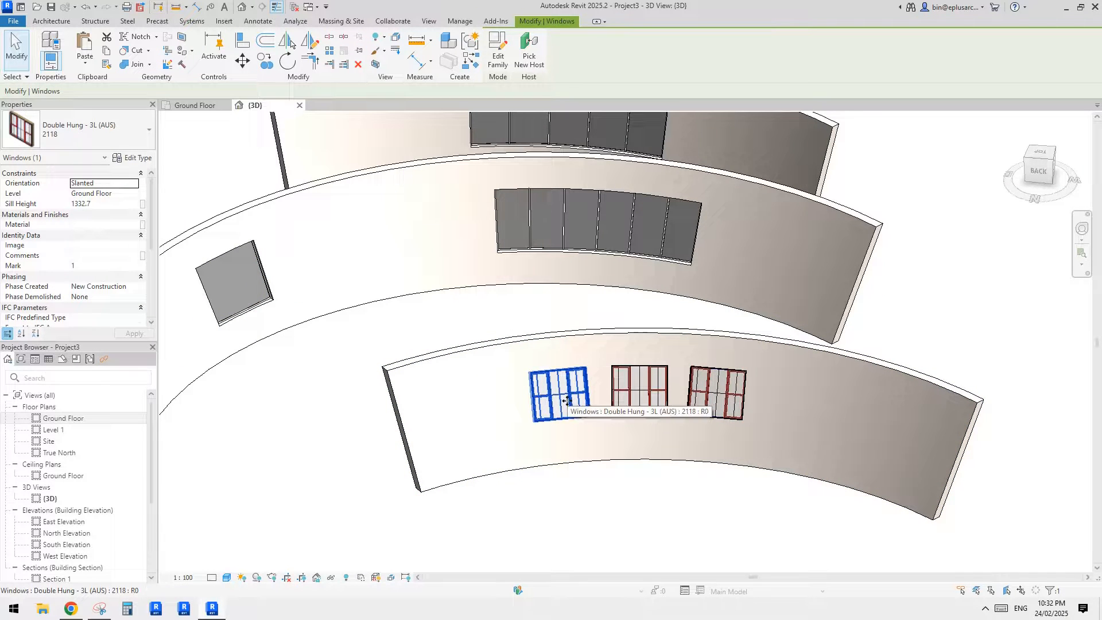
- Open the family of the first Double Hung - 3L (AUS) window in the slanted wall for editing
scroll(563, 404, up, 2)
middle_drag(563, 404, 544, 384)
key(Escape)
click(561, 418)
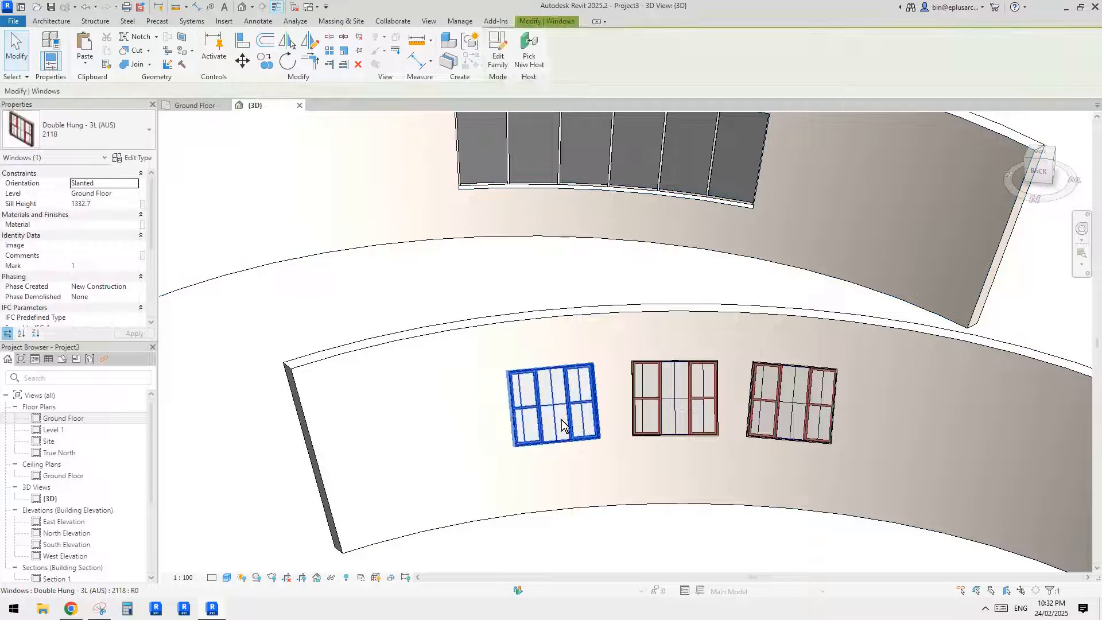
click(497, 53)
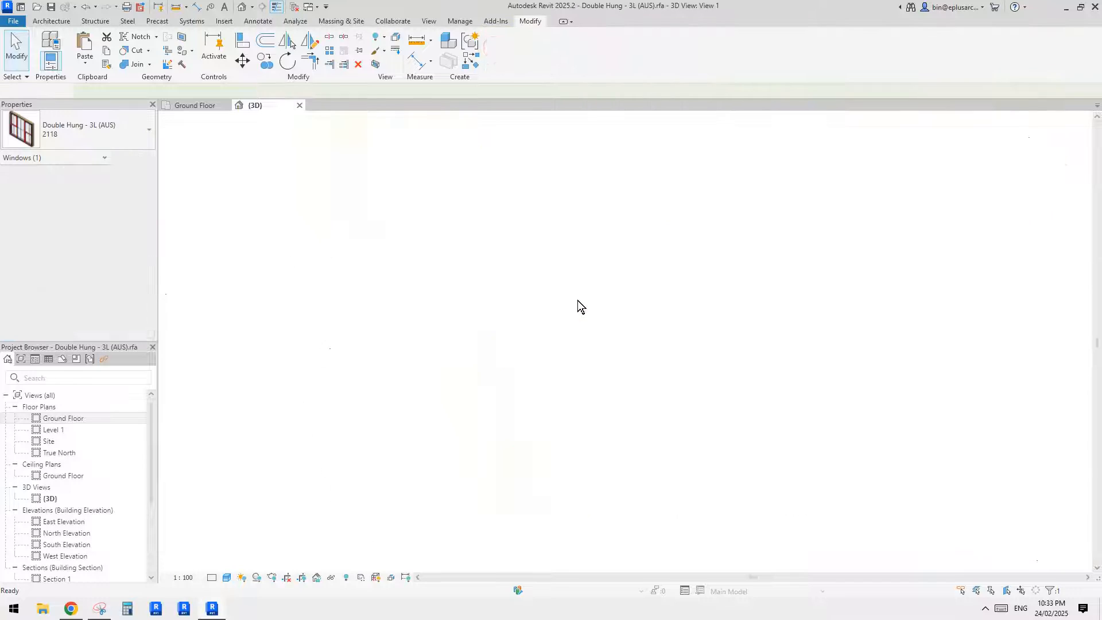
- Open the Placement Side elevation of the window family
click(6, 394)
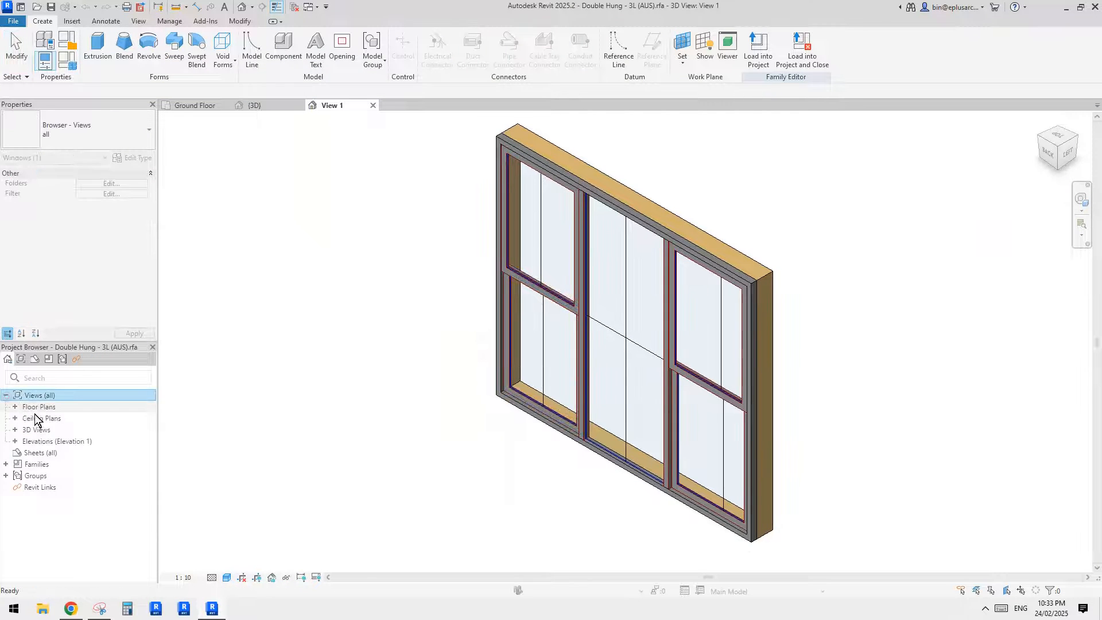
click(15, 407)
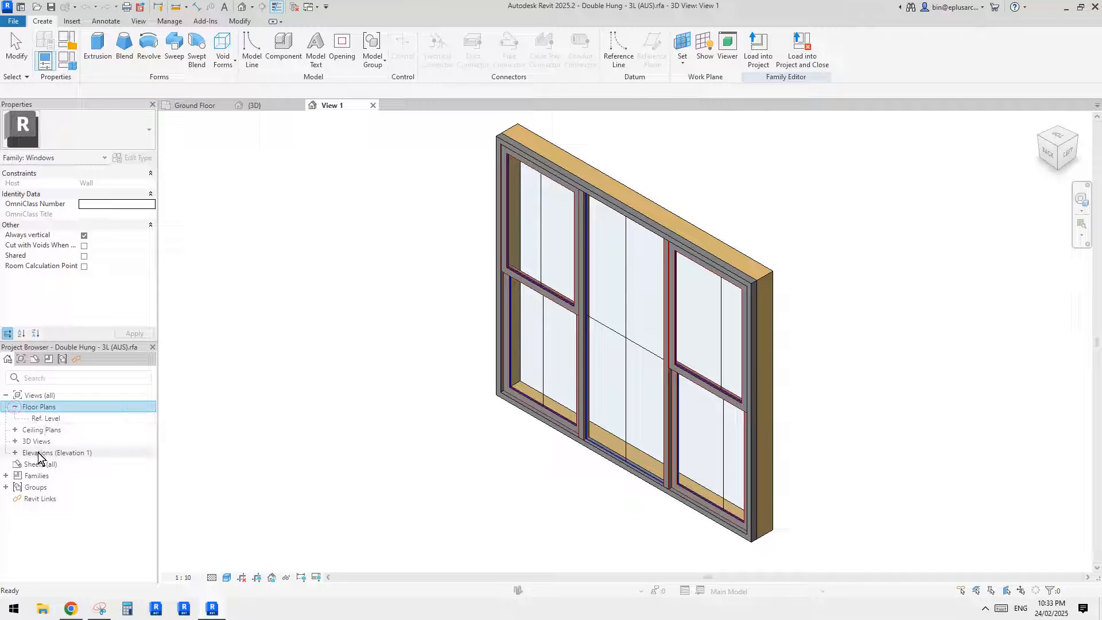
click(15, 452)
double_click(58, 487)
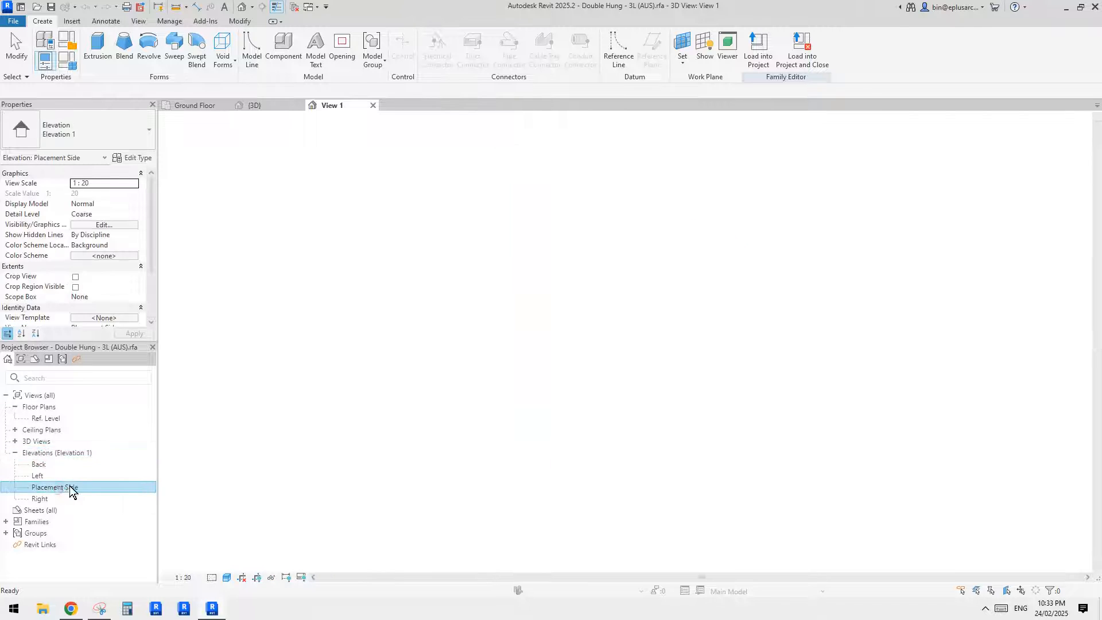
scroll(551, 326, down, 2)
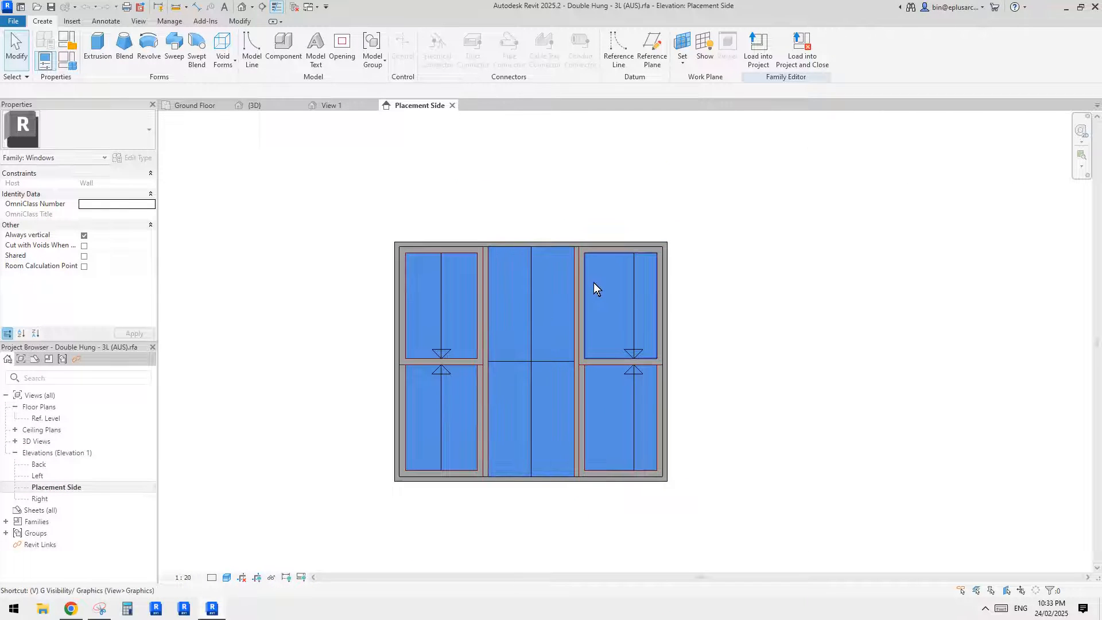
- Turn on the visibility of dimensions, levels and reference planes in the Placement Side elevation
key(v)
key(g)
click(341, 119)
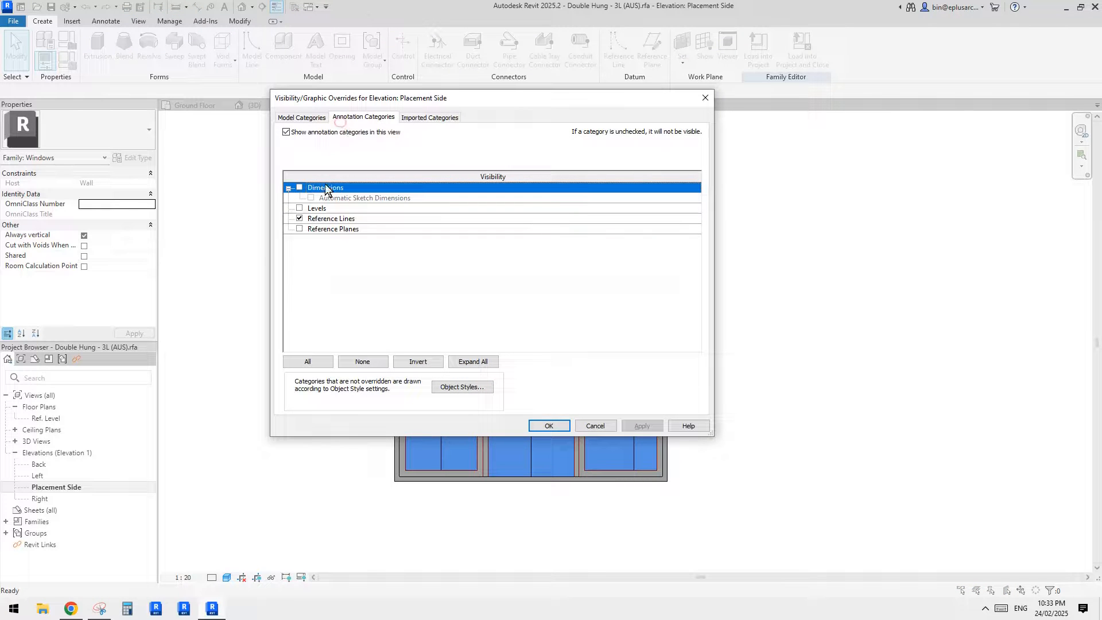
click(299, 188)
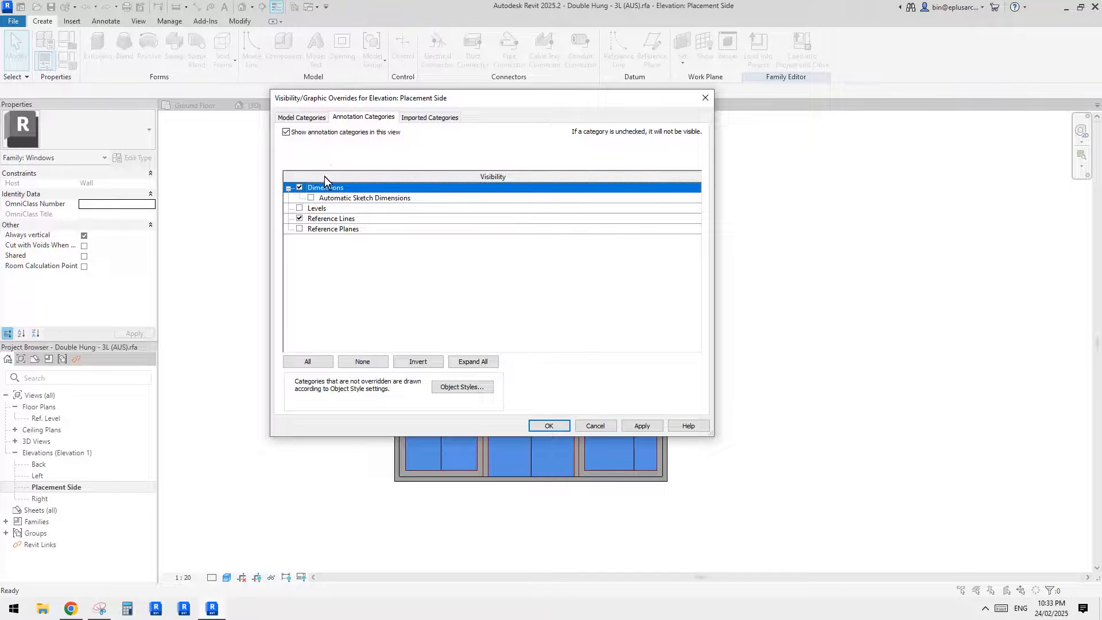
click(298, 208)
click(299, 218)
click(299, 229)
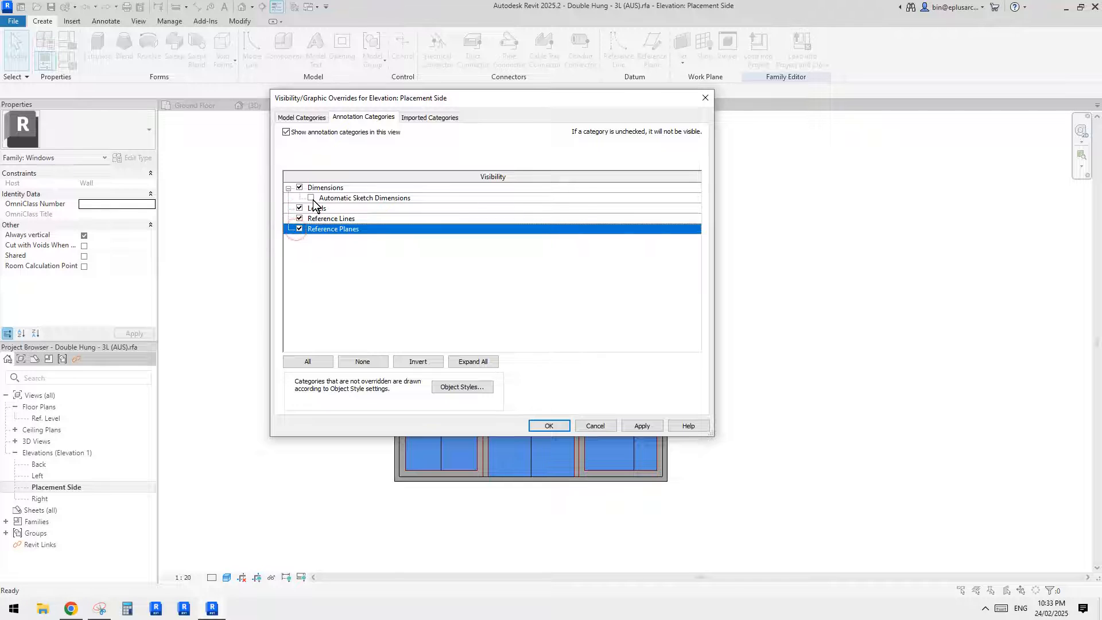
click(548, 425)
- Examine how the window's frame and glass relate to the reference planes and the width, height and EQ dimensions
scroll(604, 356, down, 2)
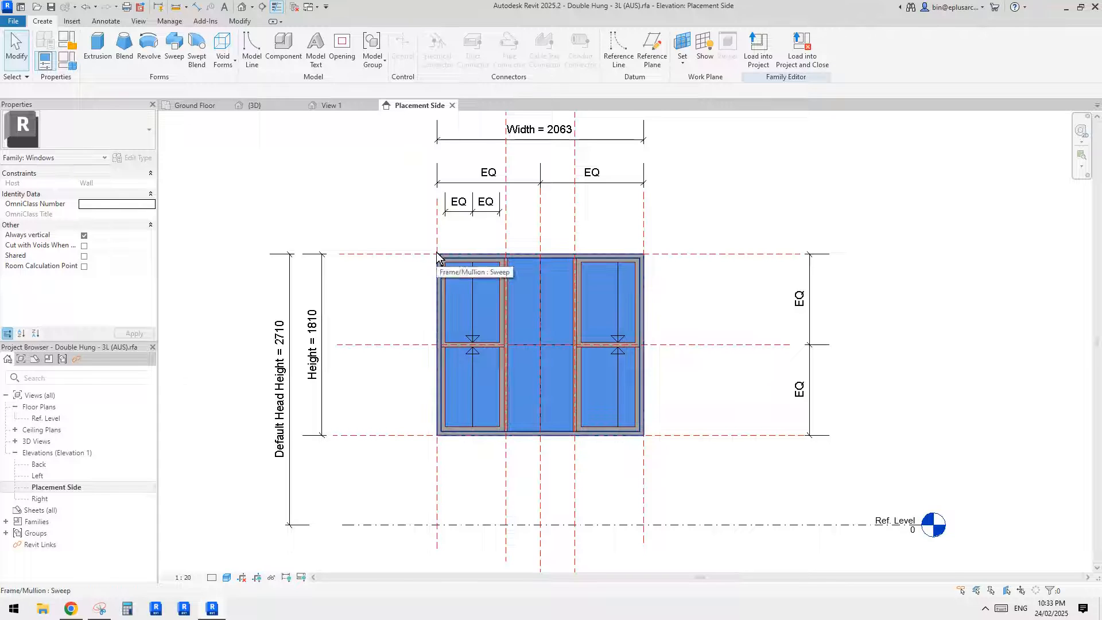
scroll(459, 276, down, 1)
middle_drag(482, 311, 475, 308)
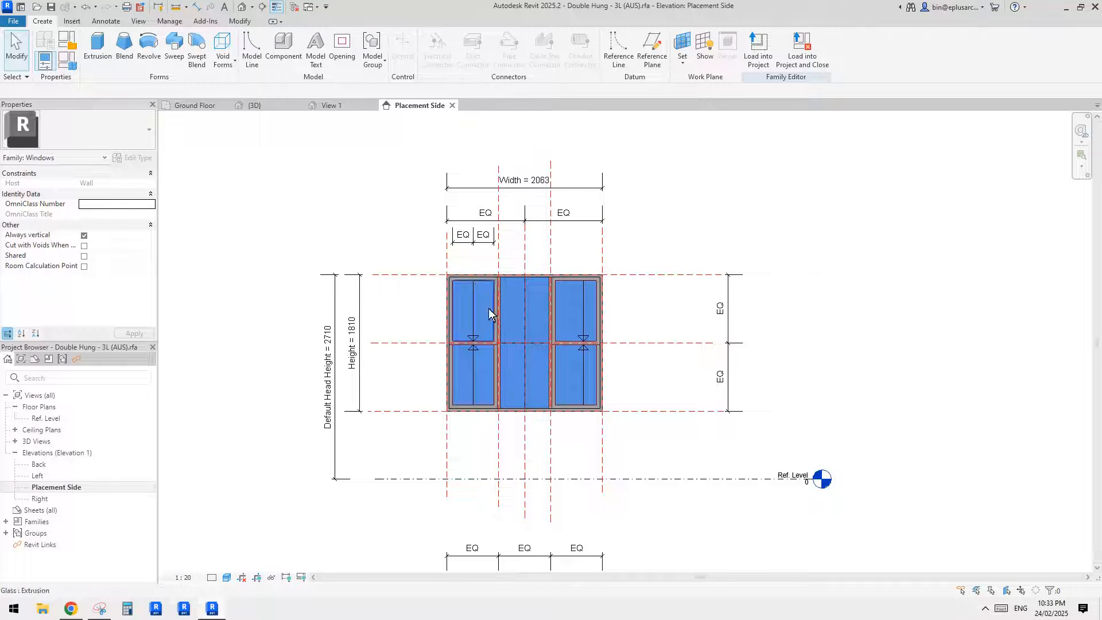
middle_drag(492, 310, 499, 259)
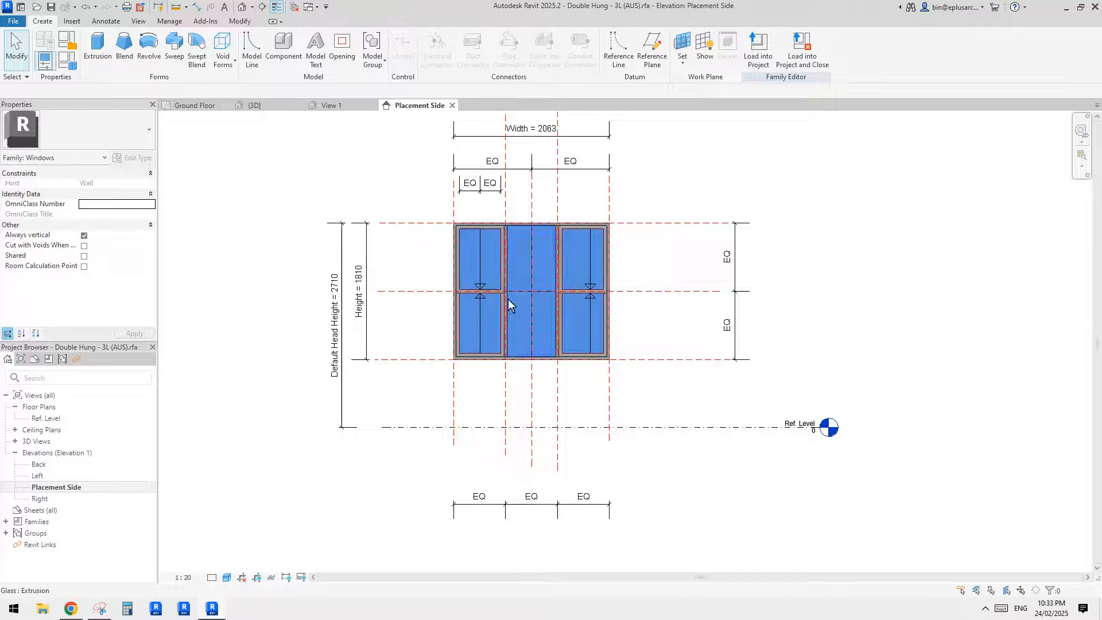
middle_drag(508, 298, 503, 316)
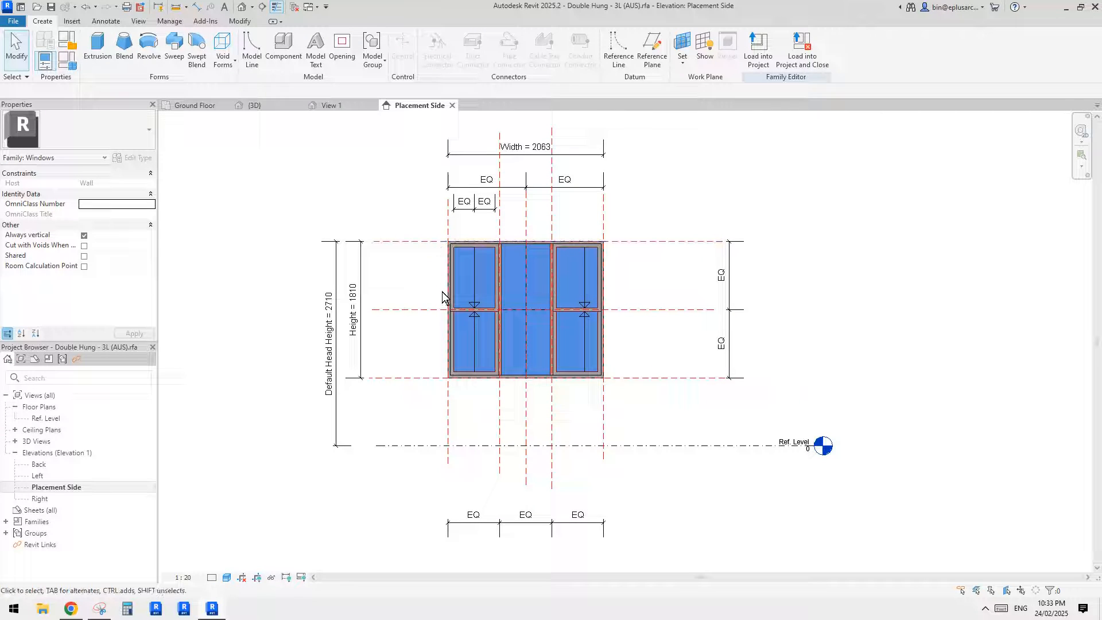
- Switch to Snipping Tool and capture a new snip of the Placement Side elevation with the window and its dimensions
click(101, 608)
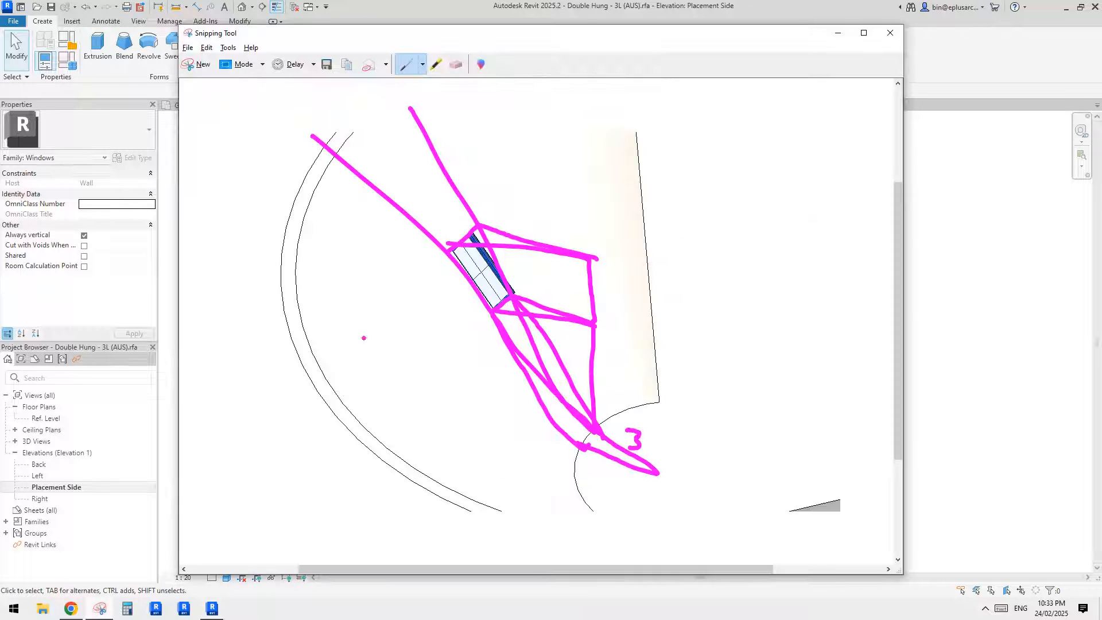
click(201, 64)
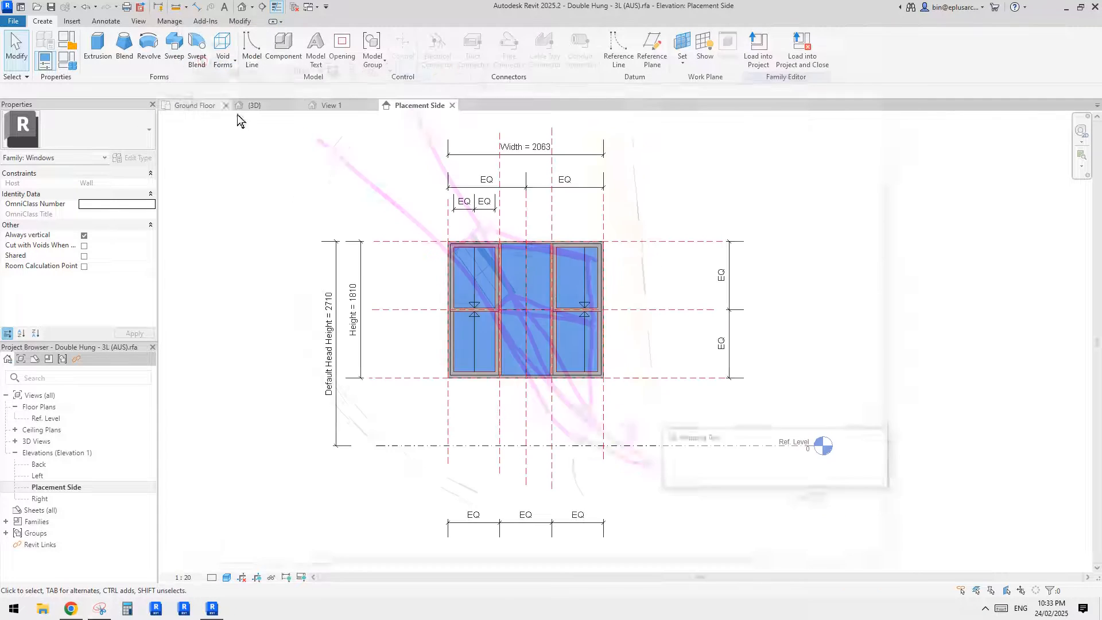
drag(323, 132, 774, 514)
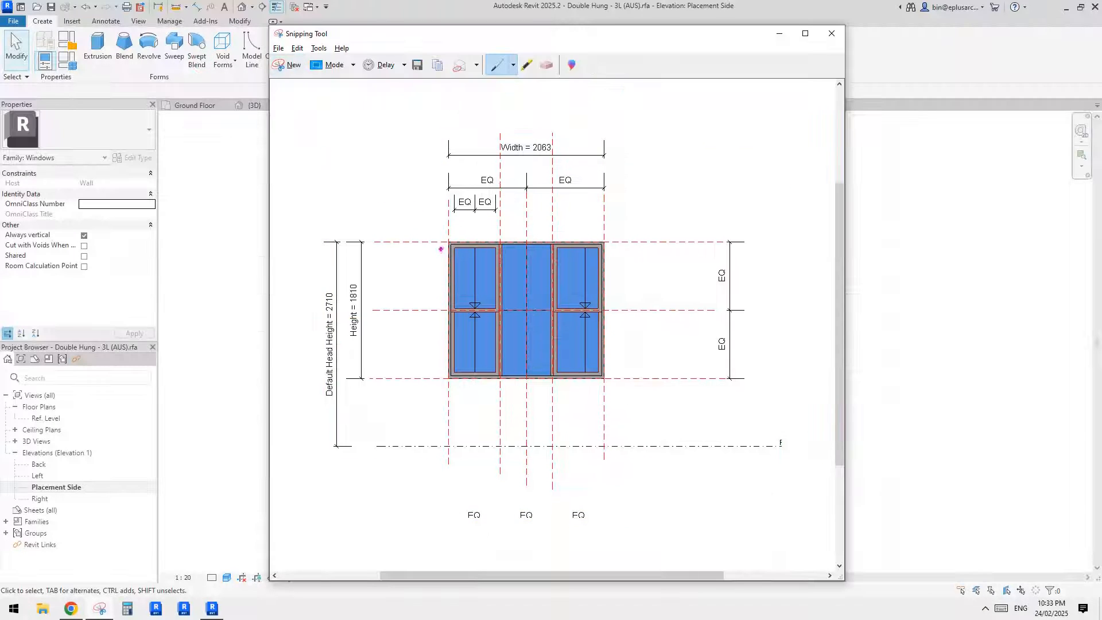
- Mark up the snip with vertical strokes on both sides of the window, a tapered outline around it and strokes over the frame and glass
drag(434, 191, 434, 190)
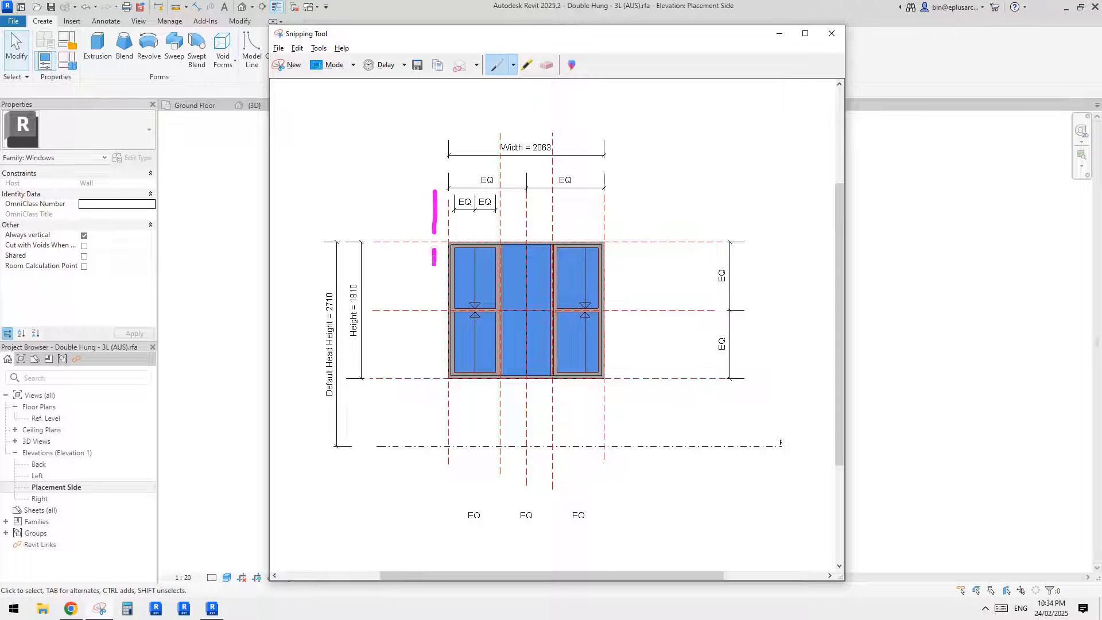
drag(434, 280, 432, 339)
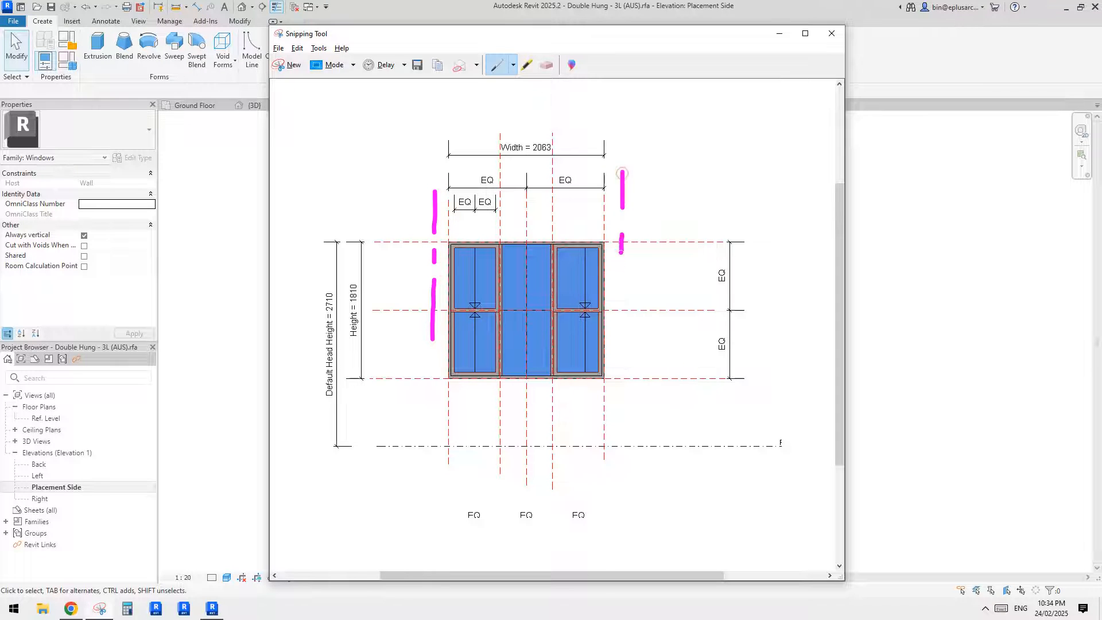
drag(621, 252, 621, 273)
drag(621, 294, 620, 317)
drag(434, 250, 441, 334)
mouse_move(475, 376)
mouse_down()
mouse_move(584, 384)
mouse_move(614, 264)
mouse_move(432, 243)
mouse_up()
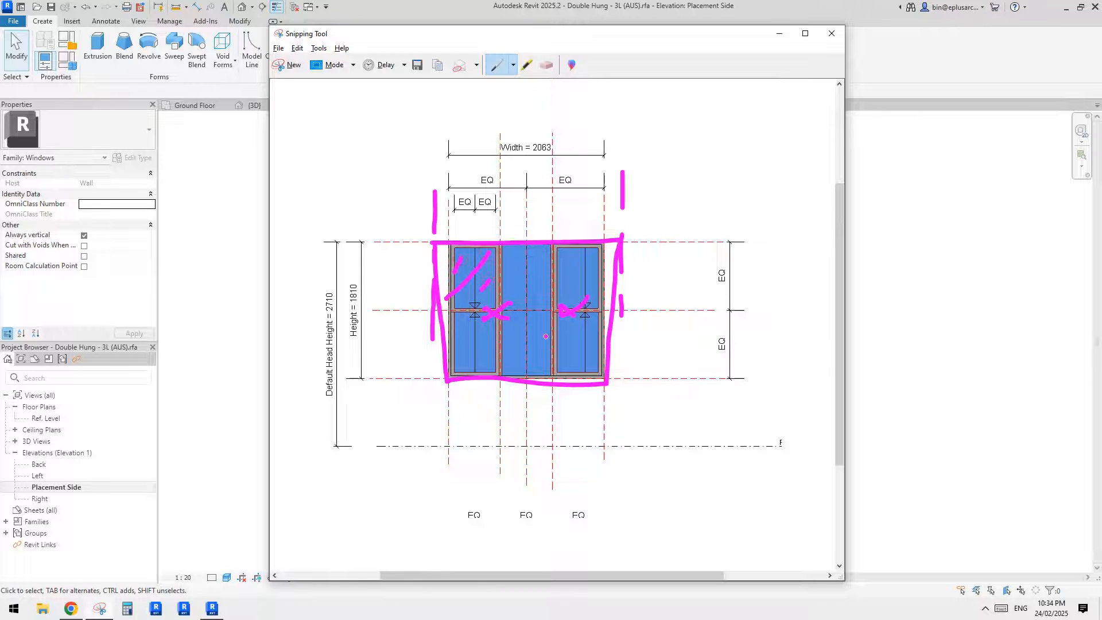
drag(546, 336, 534, 348)
drag(571, 332, 526, 368)
- Switch back to Revit's project 3D view and review the type parameters of the first Double Hung - 3L (AUS) window in the slanted wall
click(218, 307)
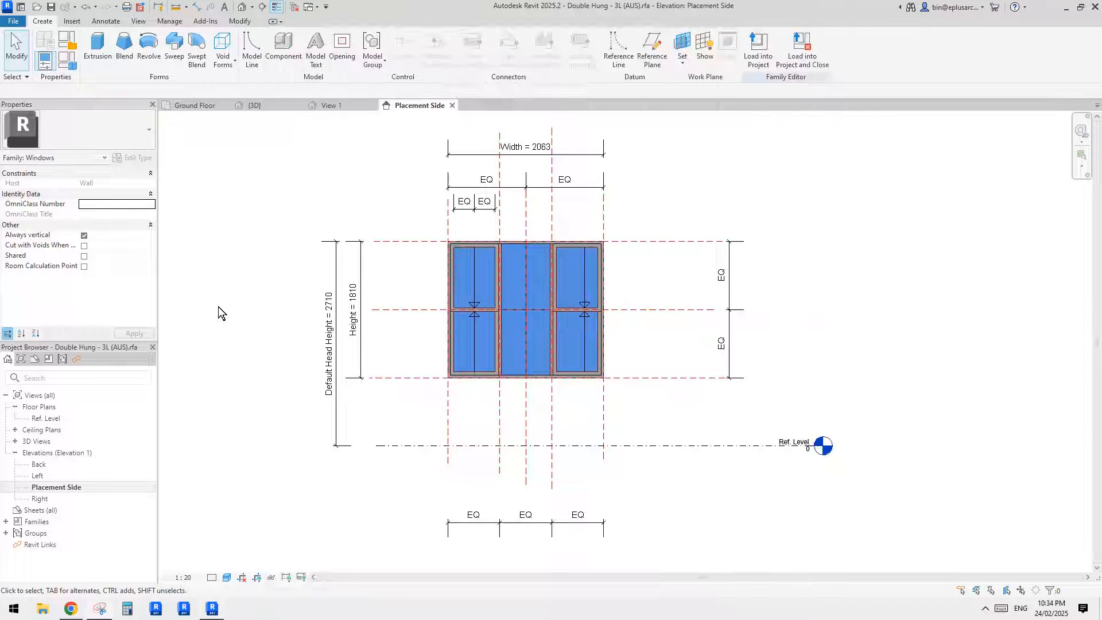
click(253, 106)
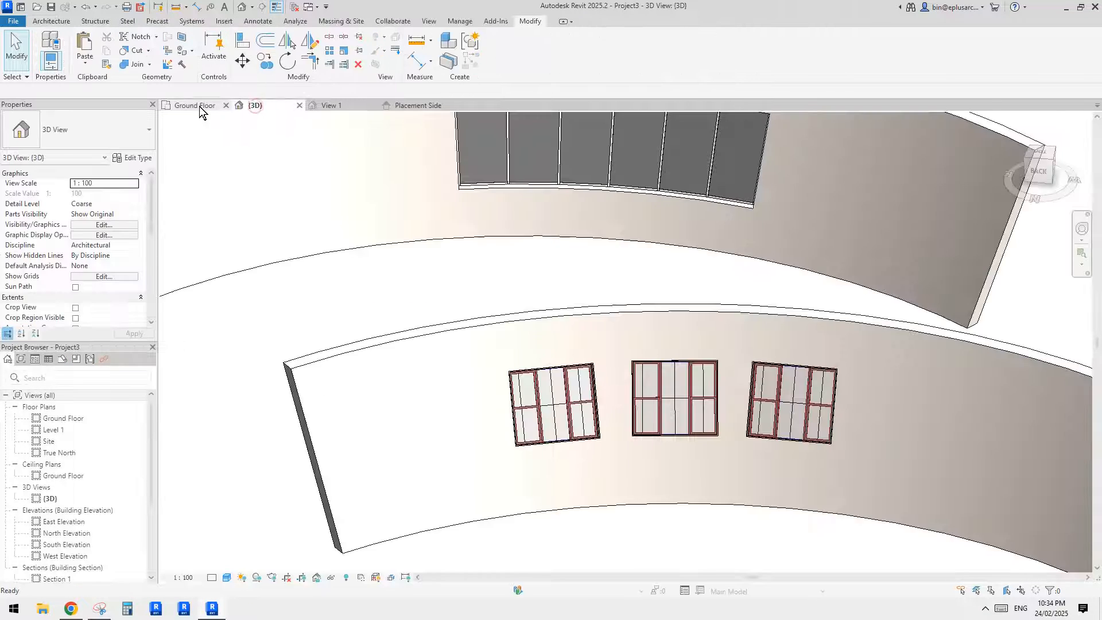
click(199, 106)
click(250, 107)
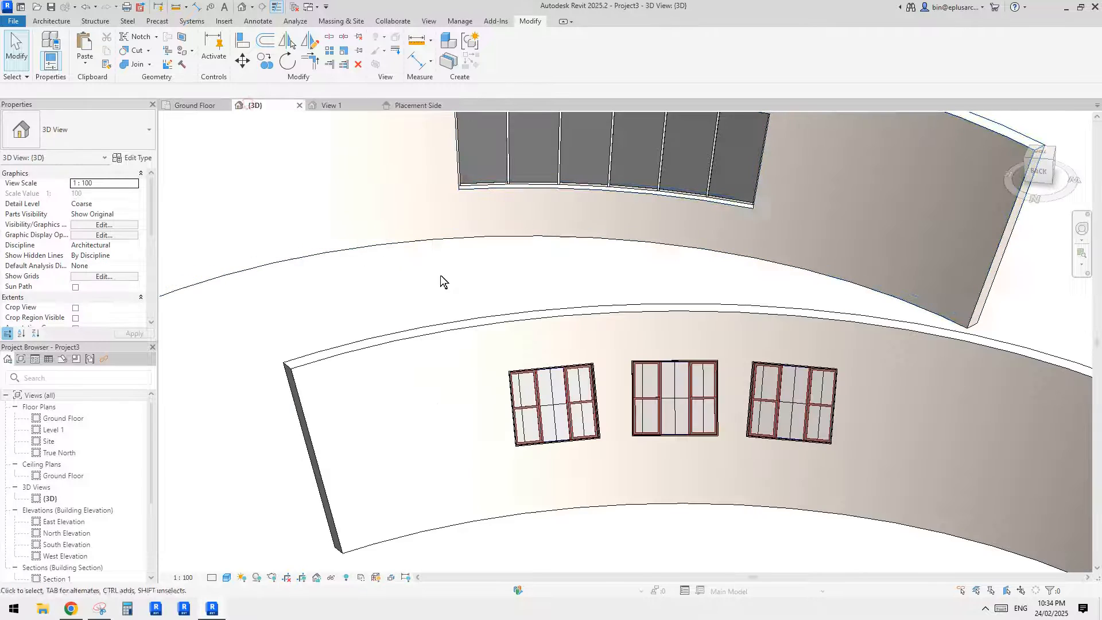
shift+middle_drag(440, 275, 493, 355)
click(493, 351)
shift+middle_drag(516, 305, 484, 285)
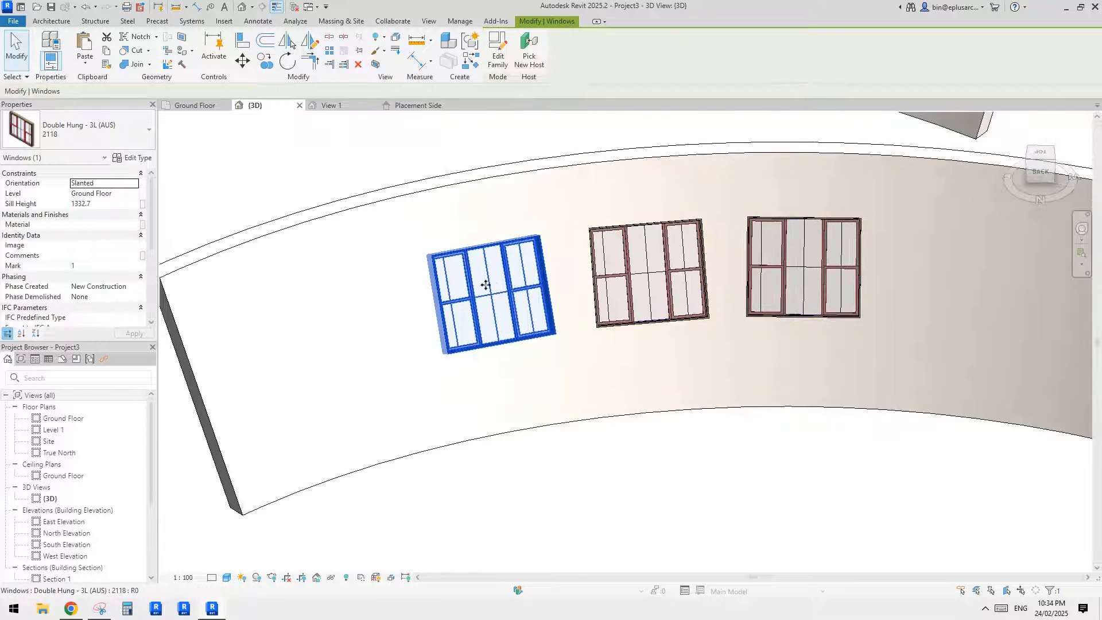
scroll(109, 232, down, 1)
scroll(112, 209, up, 1)
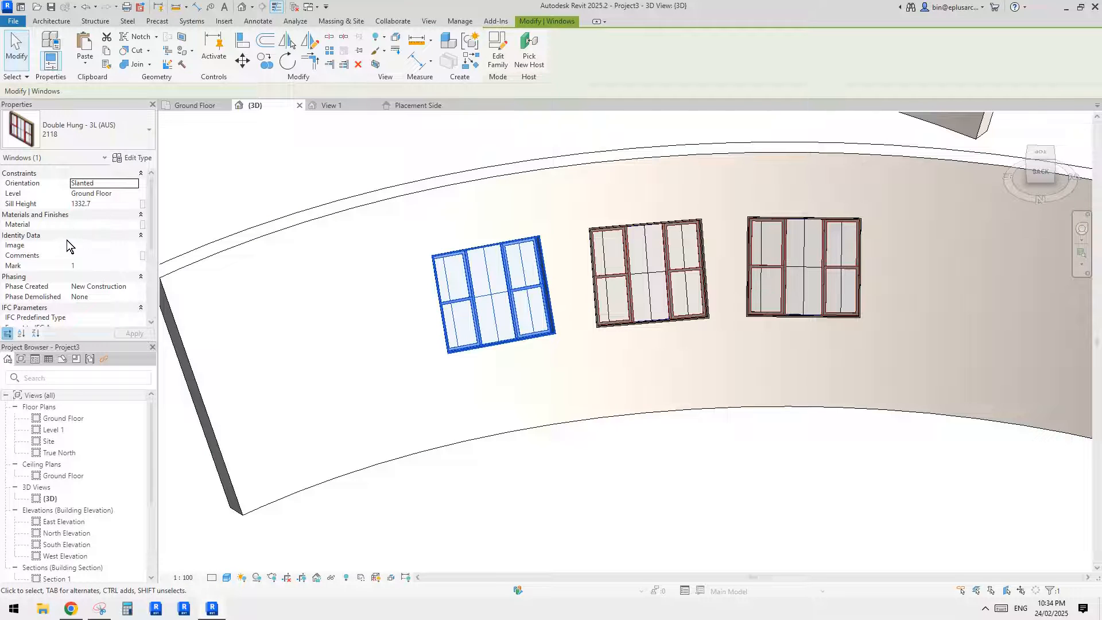
click(130, 160)
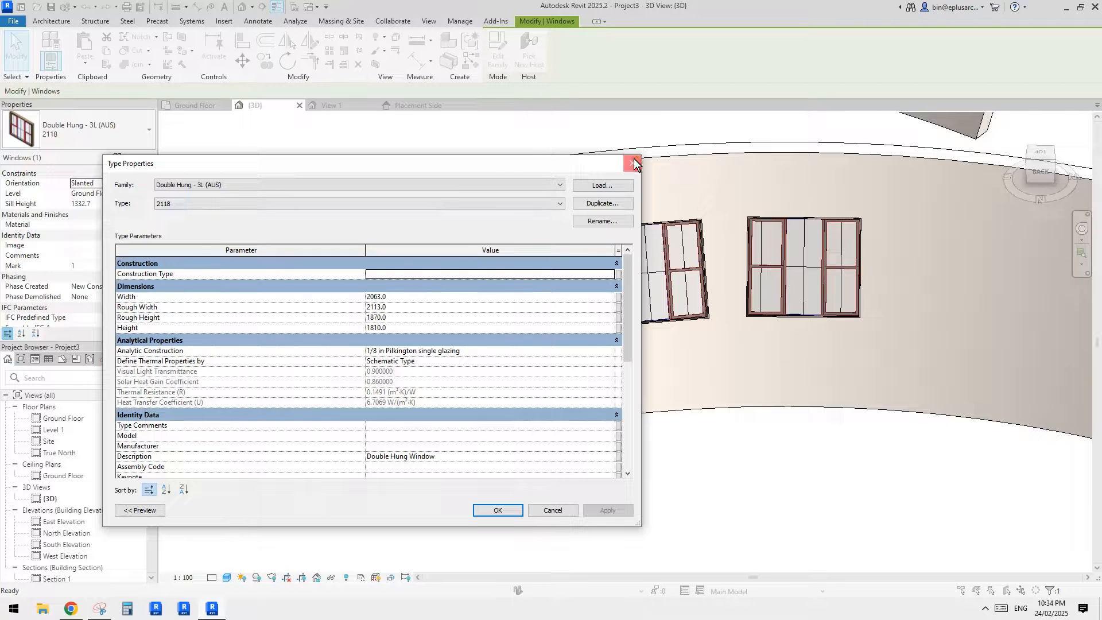
click(634, 162)
key(Escape)
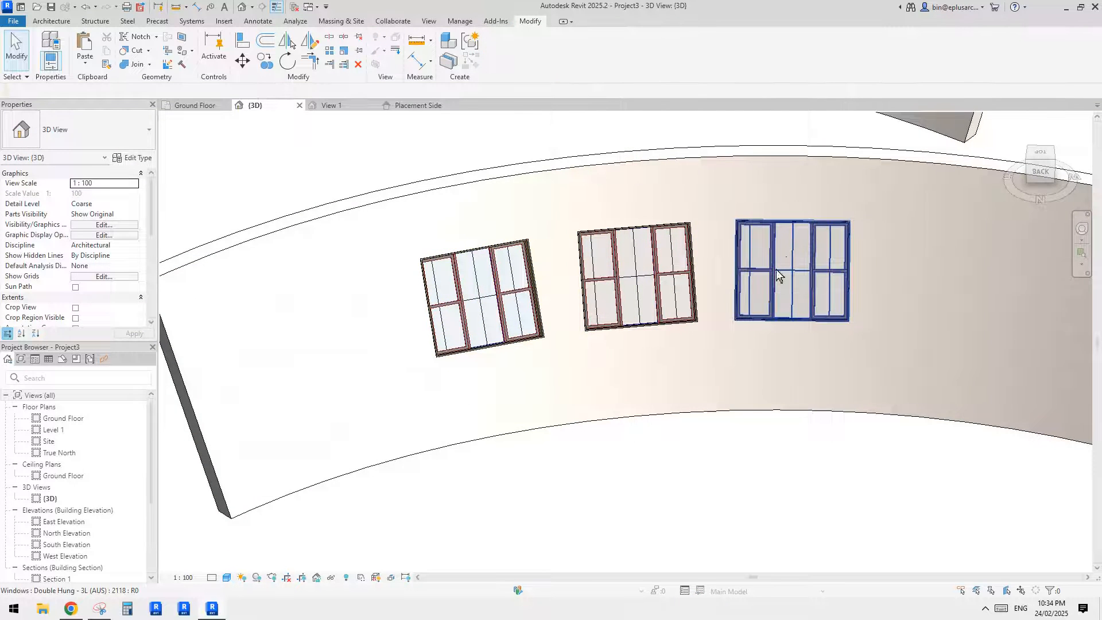
- Examine the slanted wall with the three double hung windows alongside the other curved and straight walls in 3D
shift+middle_drag(776, 270, 876, 295)
scroll(874, 294, down, 1)
middle_drag(746, 340, 641, 362)
scroll(613, 353, down, 4)
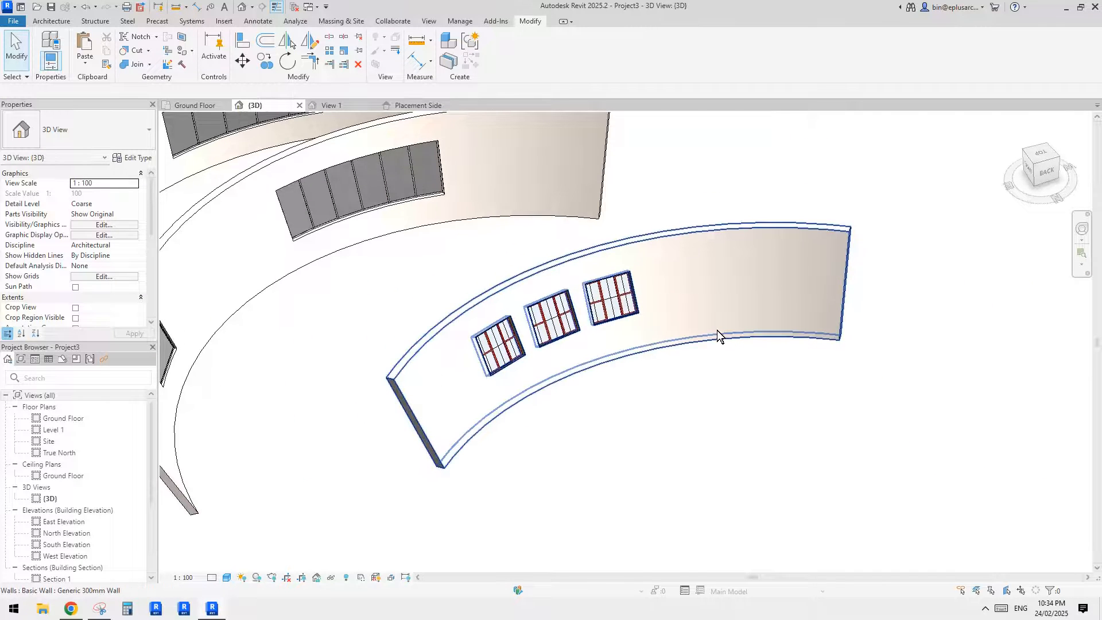
middle_drag(717, 330, 637, 438)
scroll(649, 398, down, 3)
click(683, 414)
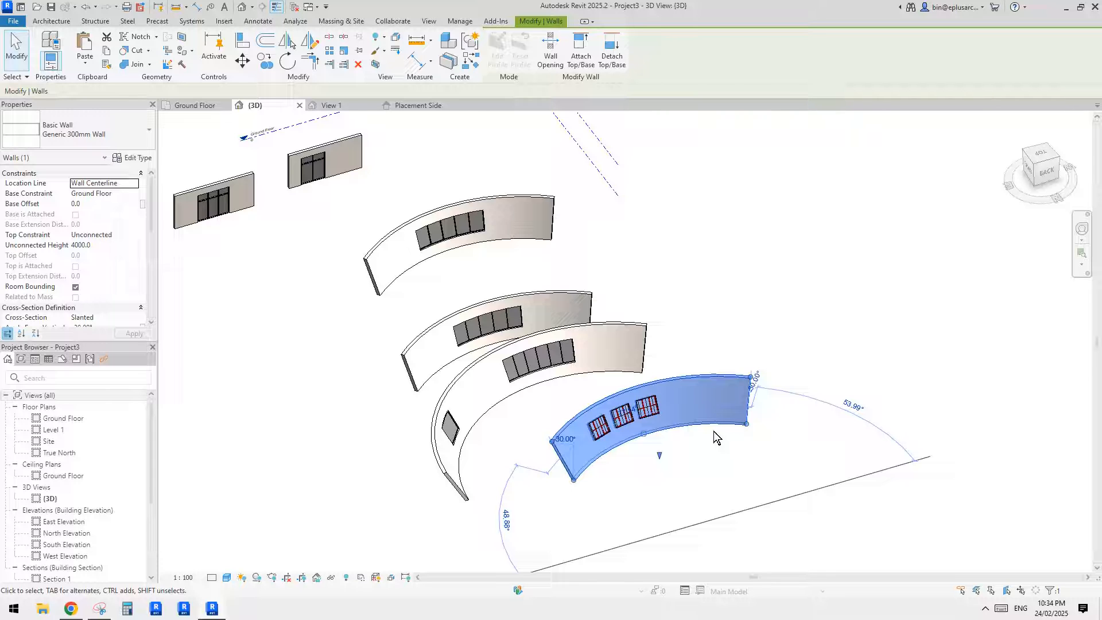
middle_drag(712, 439, 670, 363)
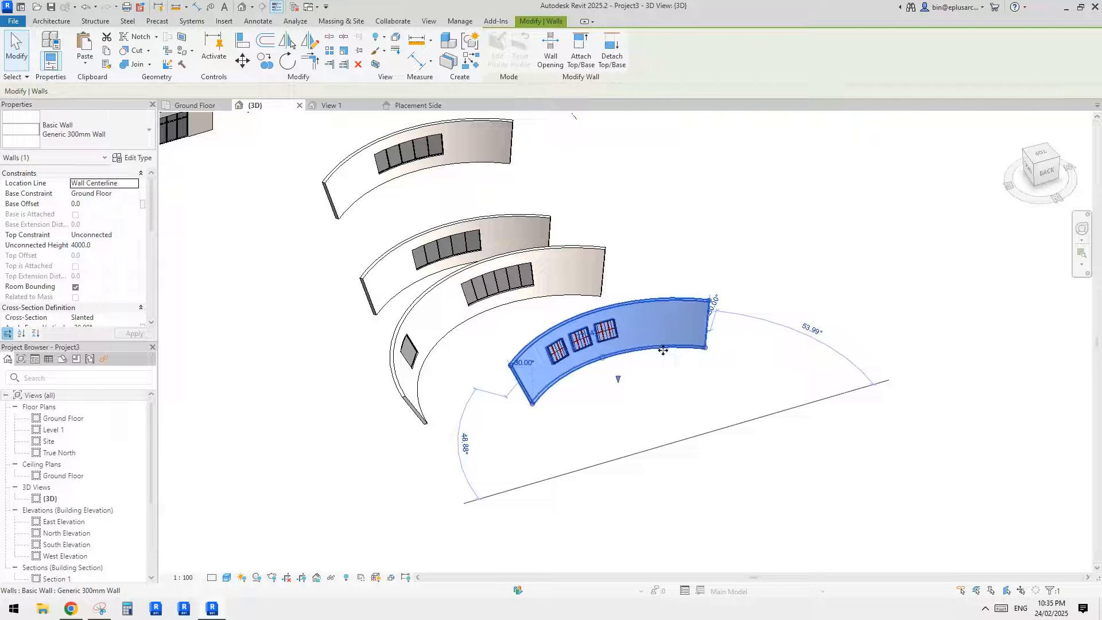
scroll(666, 392, down, 3)
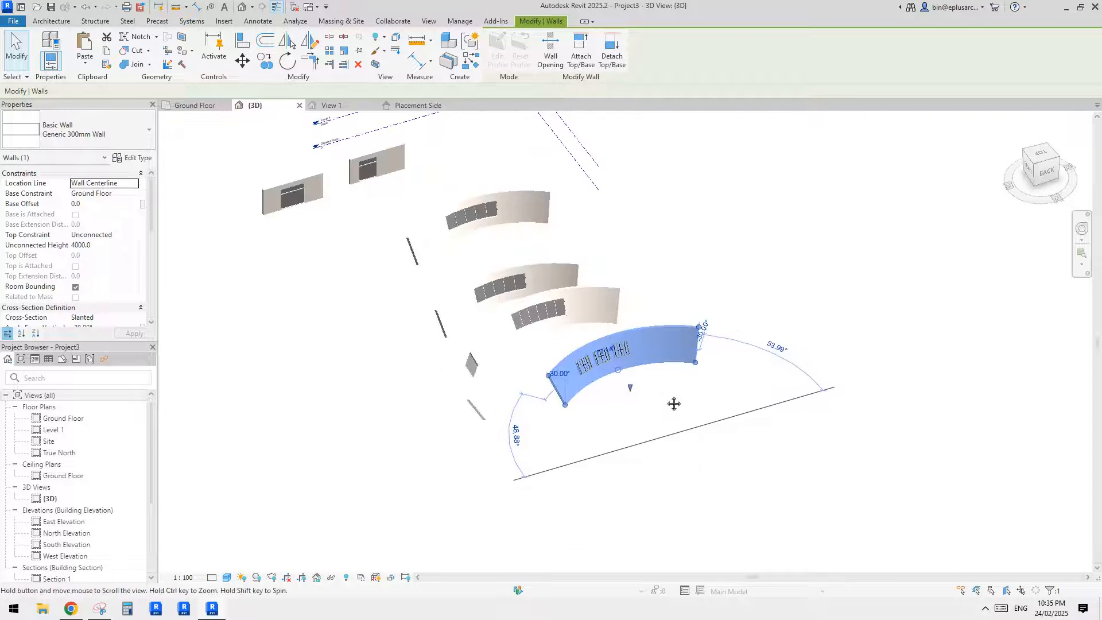
middle_drag(680, 392, 693, 389)
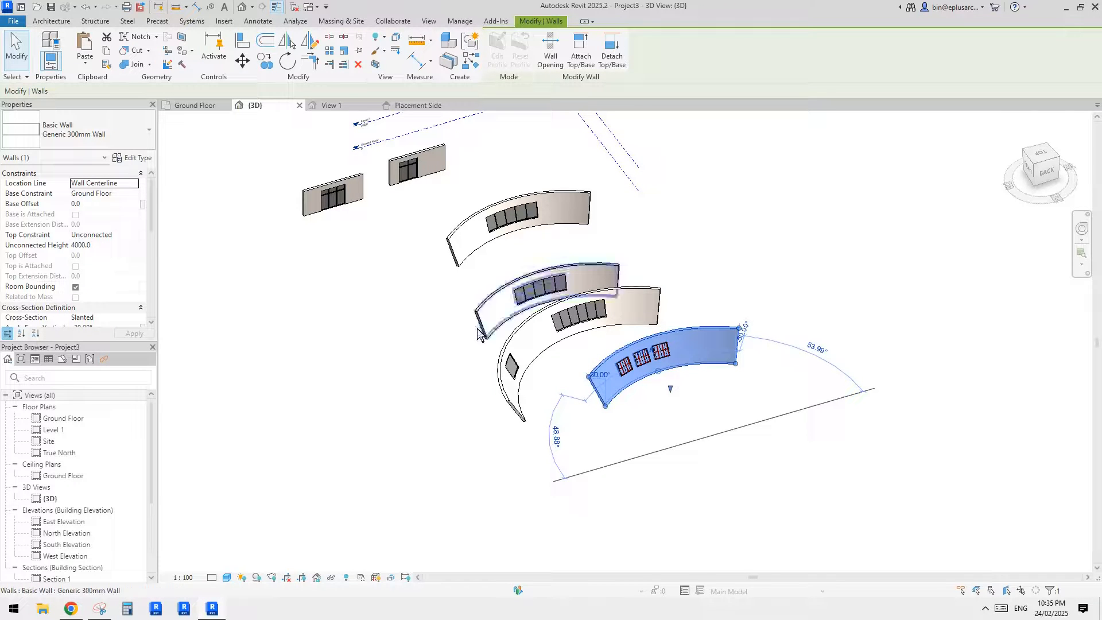
key(Escape)
middle_drag(479, 308, 543, 322)
scroll(463, 274, up, 1)
middle_drag(462, 273, 505, 291)
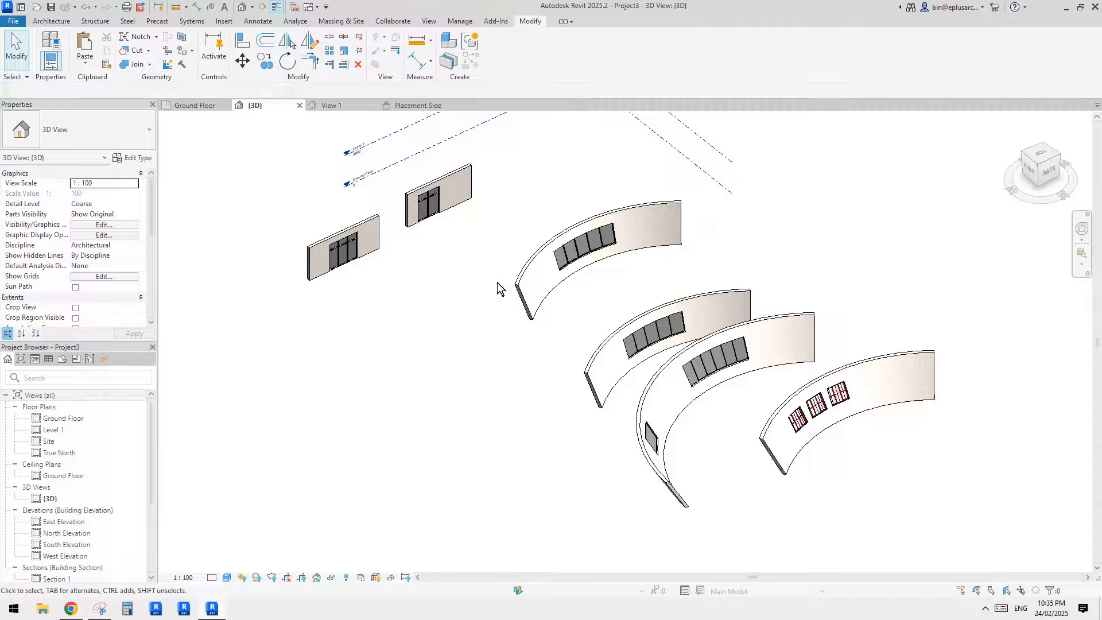
scroll(497, 281, down, 1)
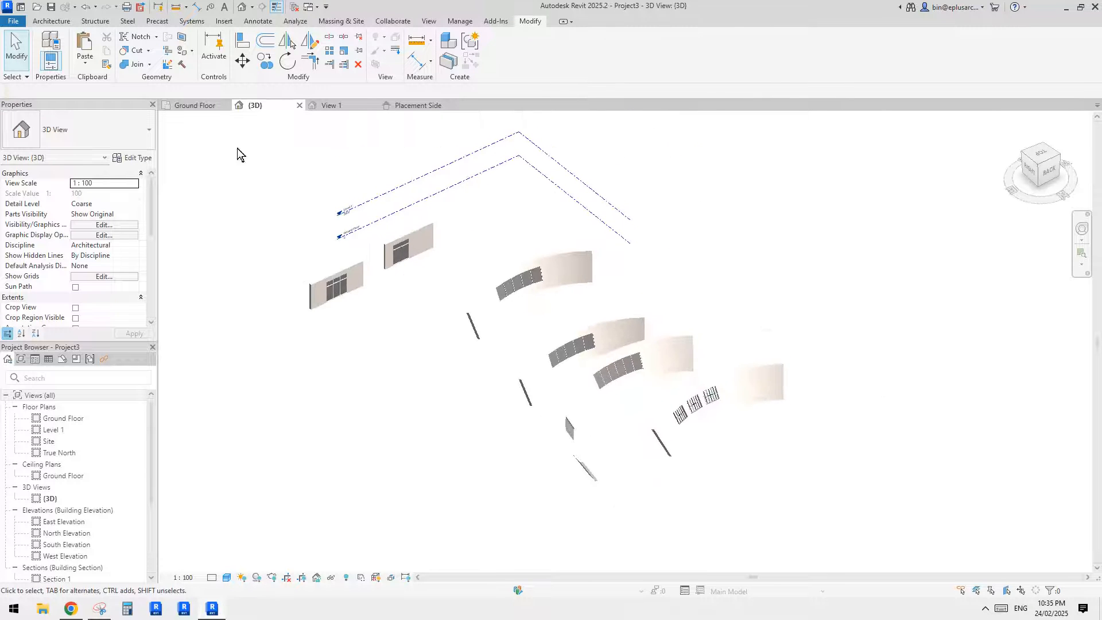
- Start a new in-place model component in the Mass category with its default name
click(51, 21)
click(129, 62)
click(143, 109)
click(586, 295)
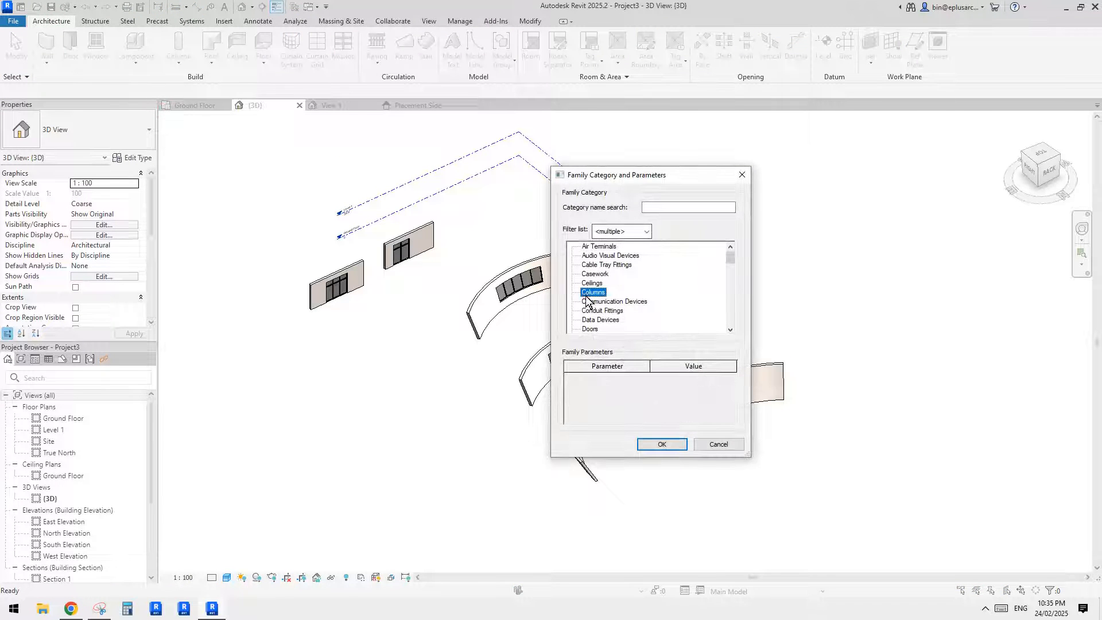
scroll(625, 308, down, 3)
click(590, 315)
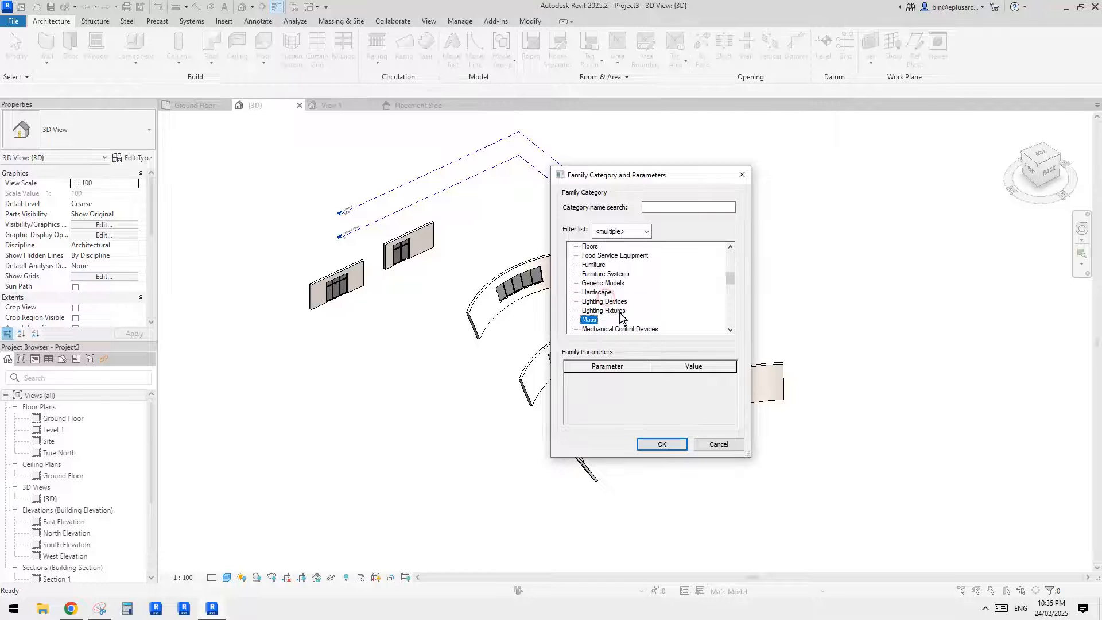
click(653, 444)
click(453, 360)
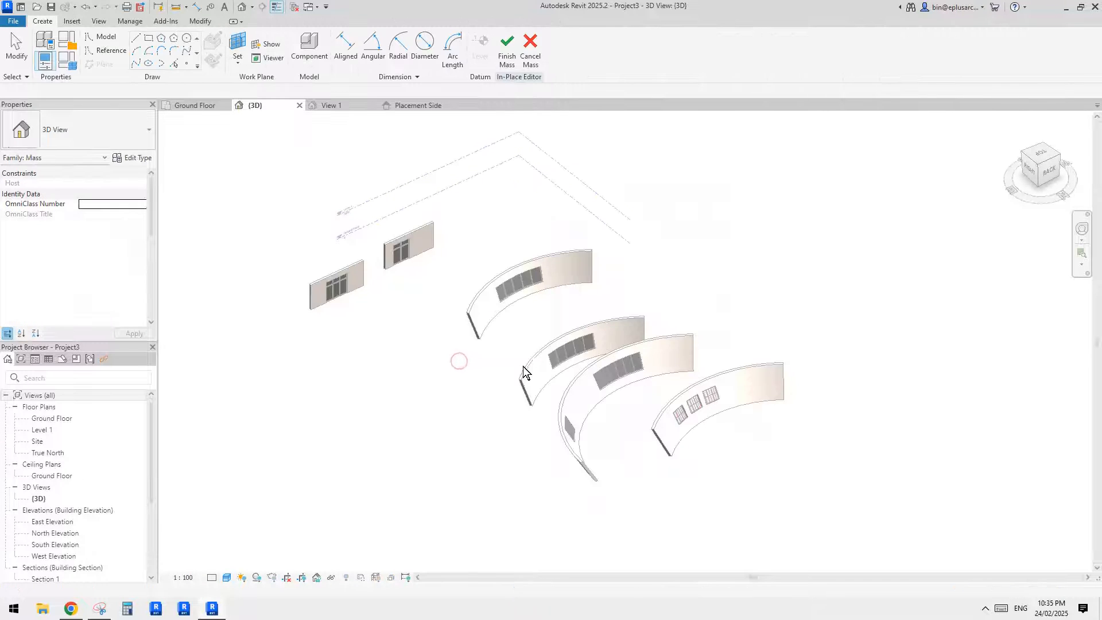
middle_drag(606, 365, 651, 366)
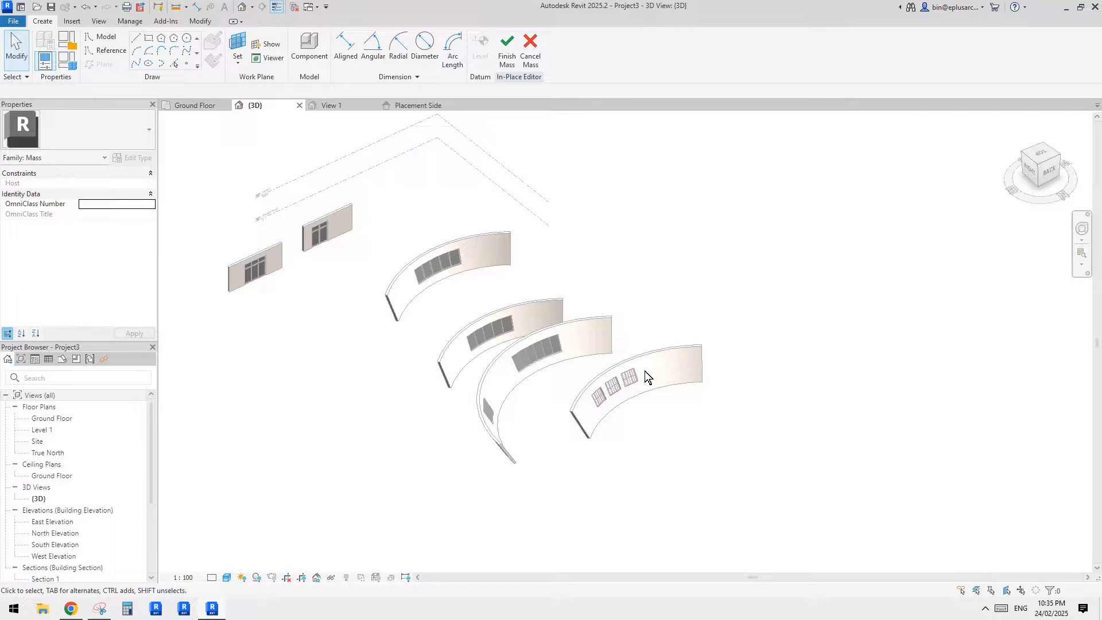
middle_drag(374, 337, 429, 330)
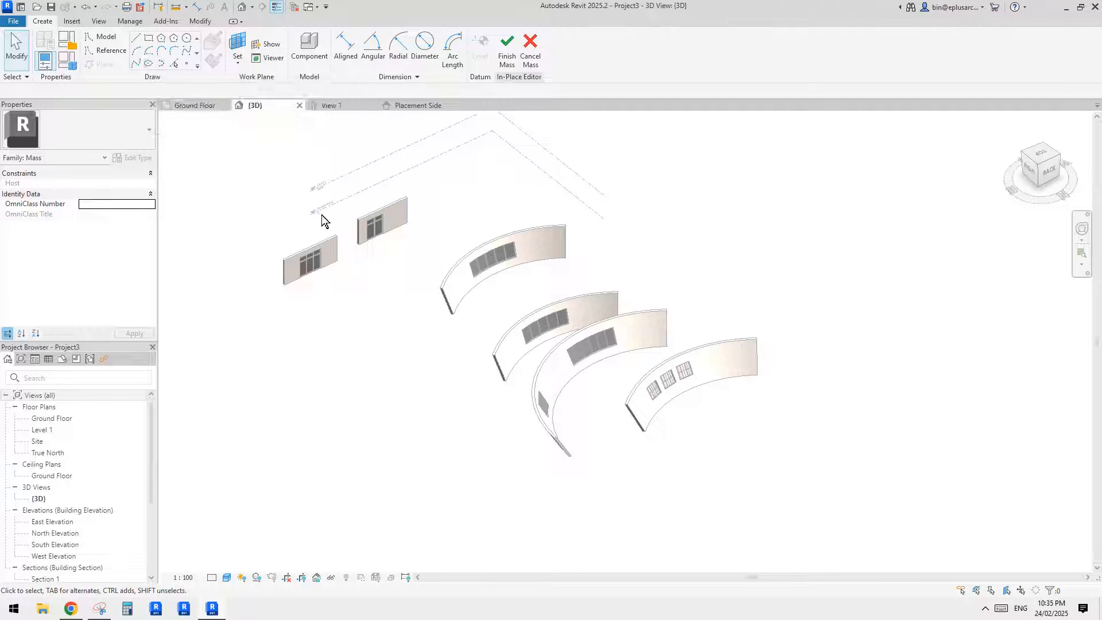
middle_drag(370, 261, 397, 266)
middle_drag(511, 295, 523, 292)
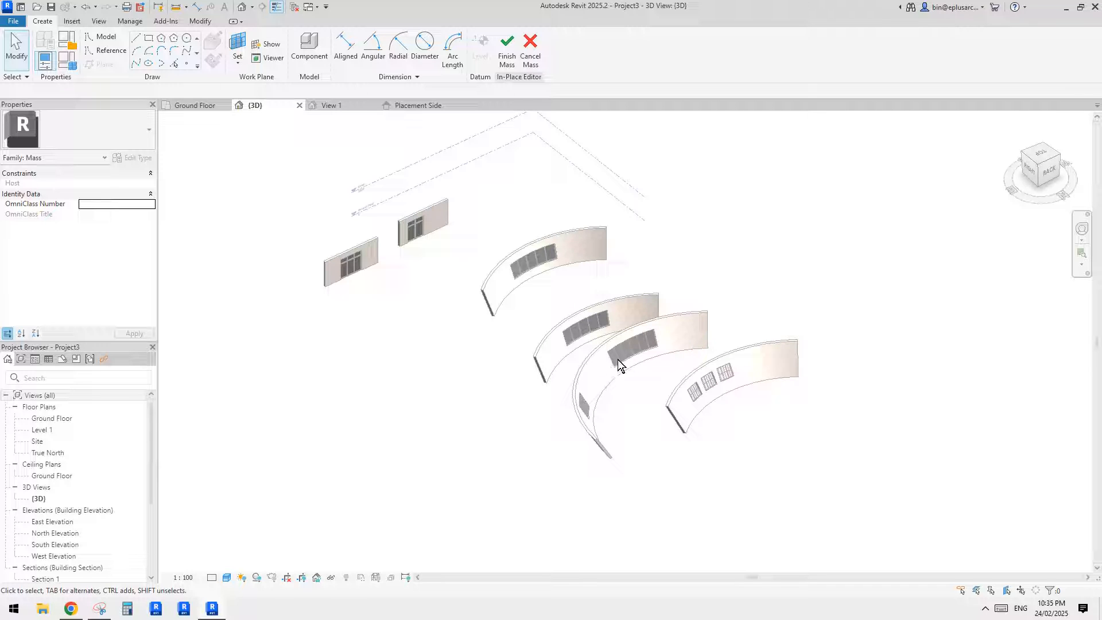
middle_drag(569, 284, 568, 291)
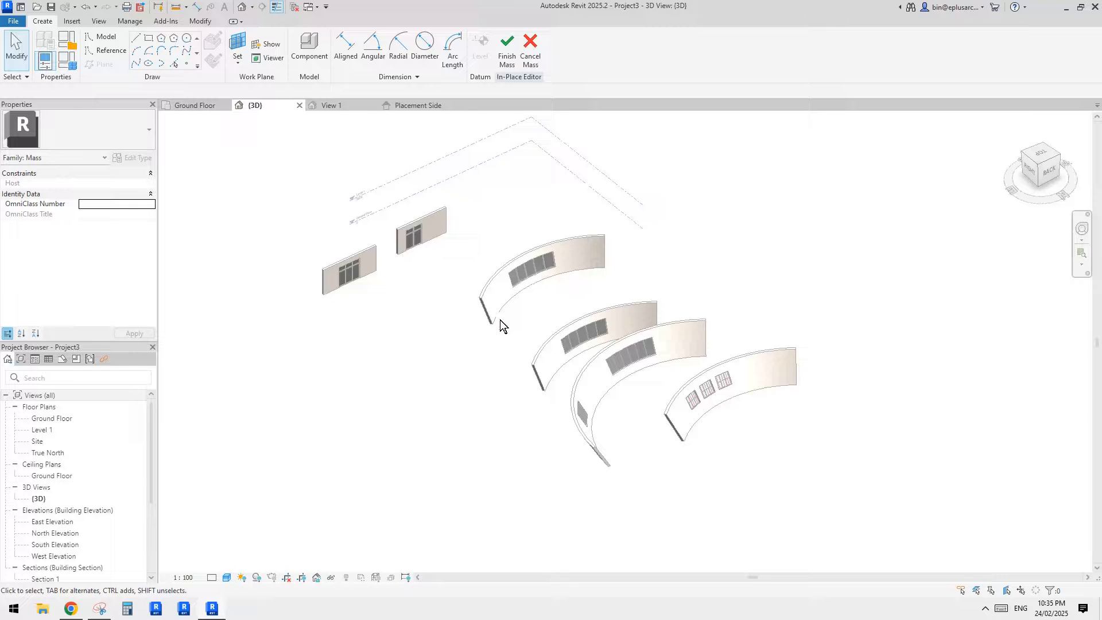
middle_drag(390, 278, 404, 310)
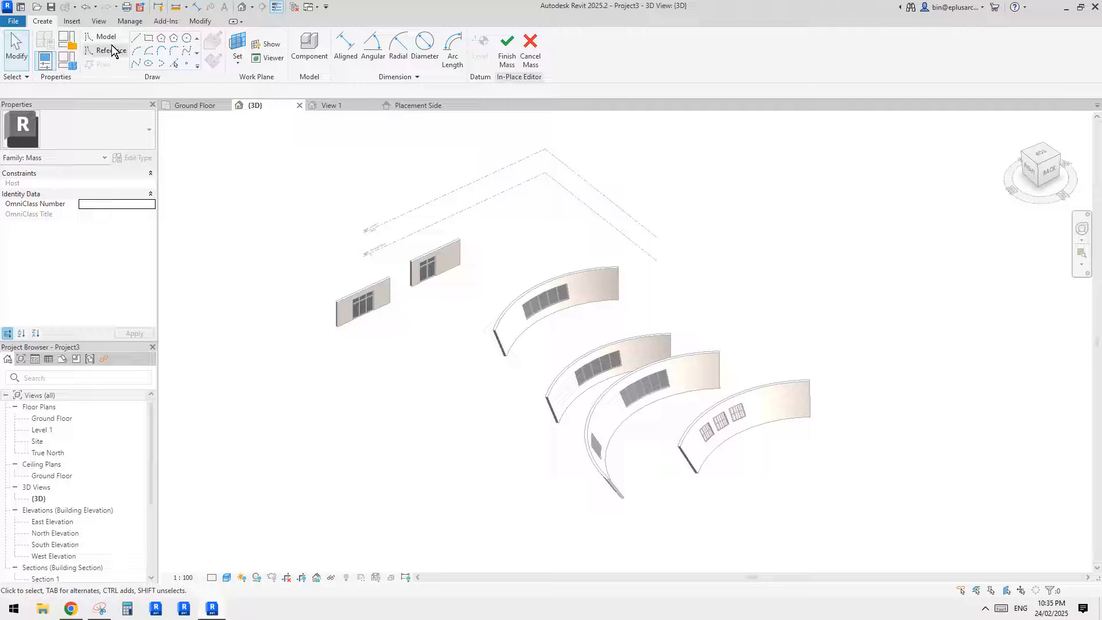
middle_drag(339, 276, 363, 235)
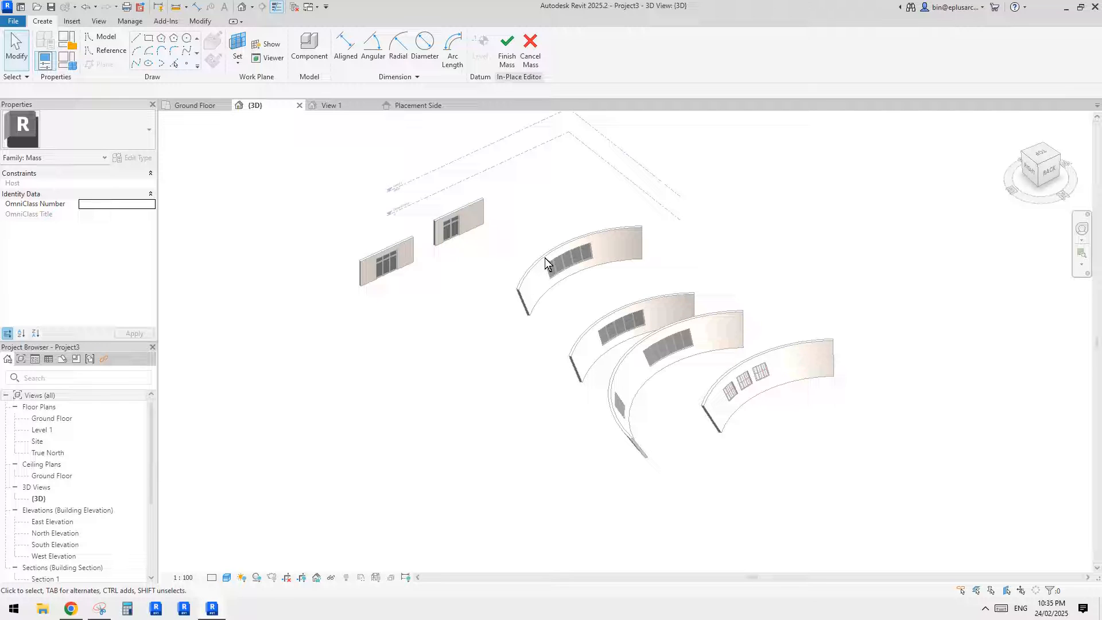
middle_drag(479, 280, 482, 296)
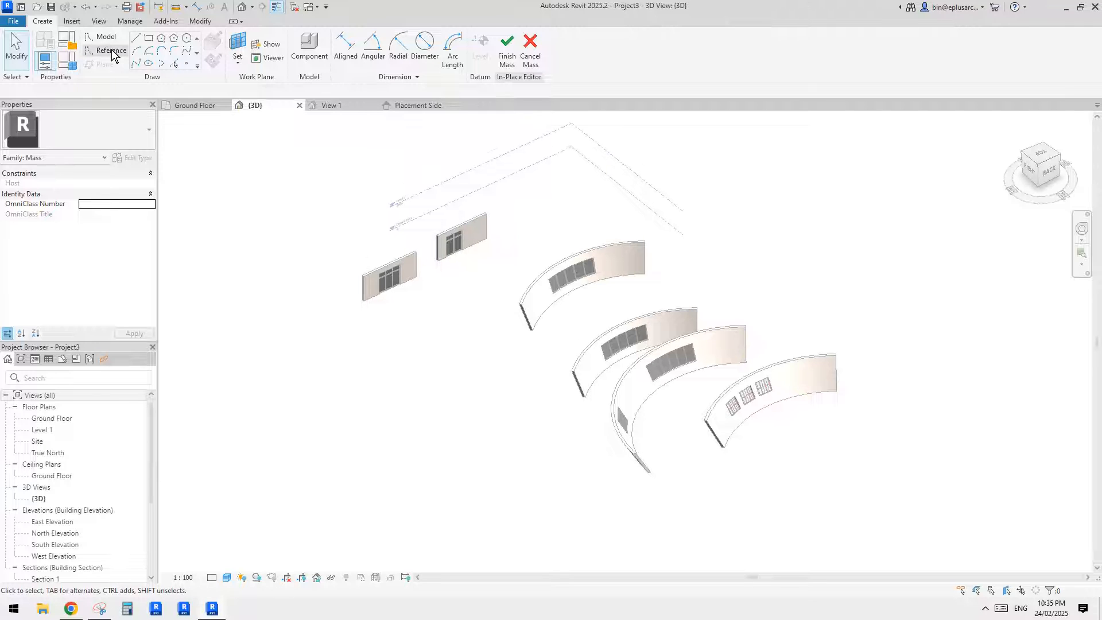
scroll(585, 221, up, 4)
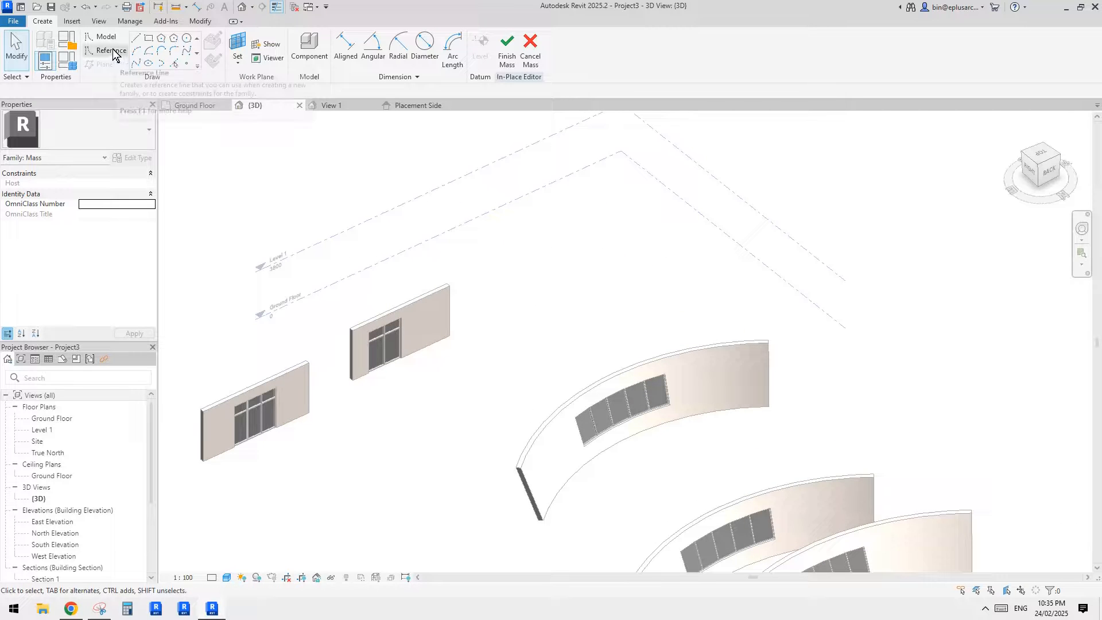
middle_drag(413, 146, 405, 177)
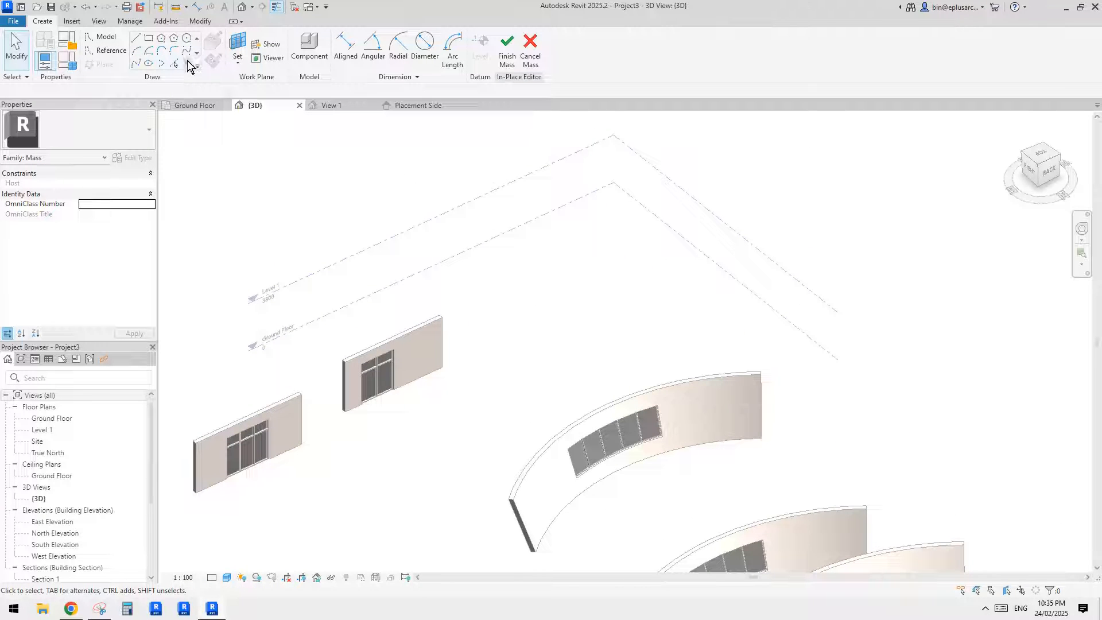
- Draw a centre-ends arc on the Ground Floor plane behind the straight walls, with a radius of about 4400 mm spanning 90°
click(140, 55)
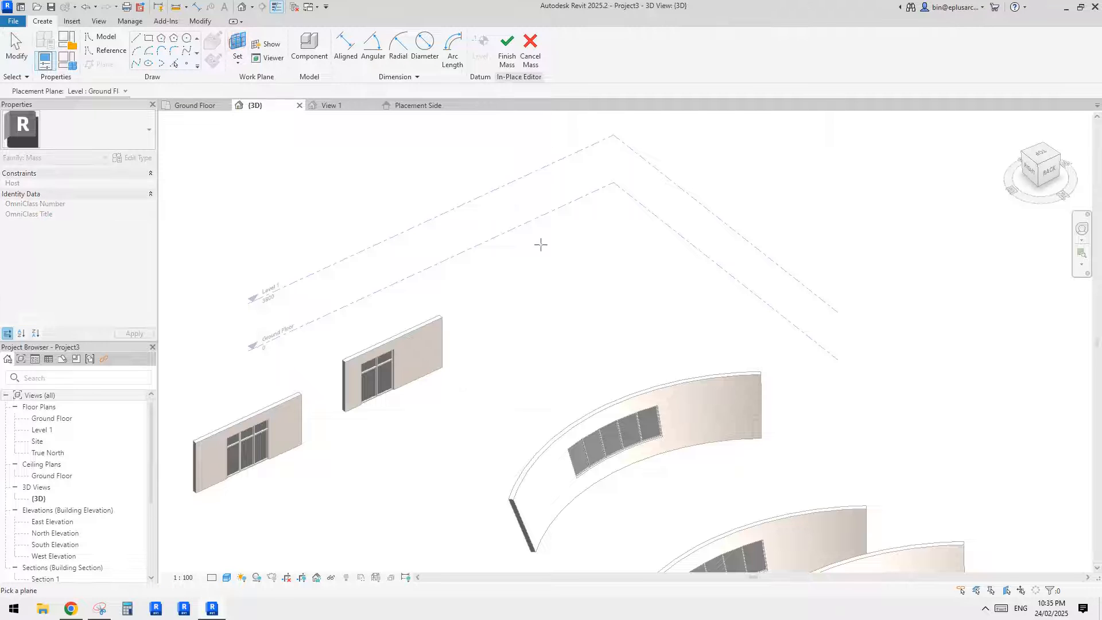
click(542, 216)
middle_drag(479, 252, 479, 267)
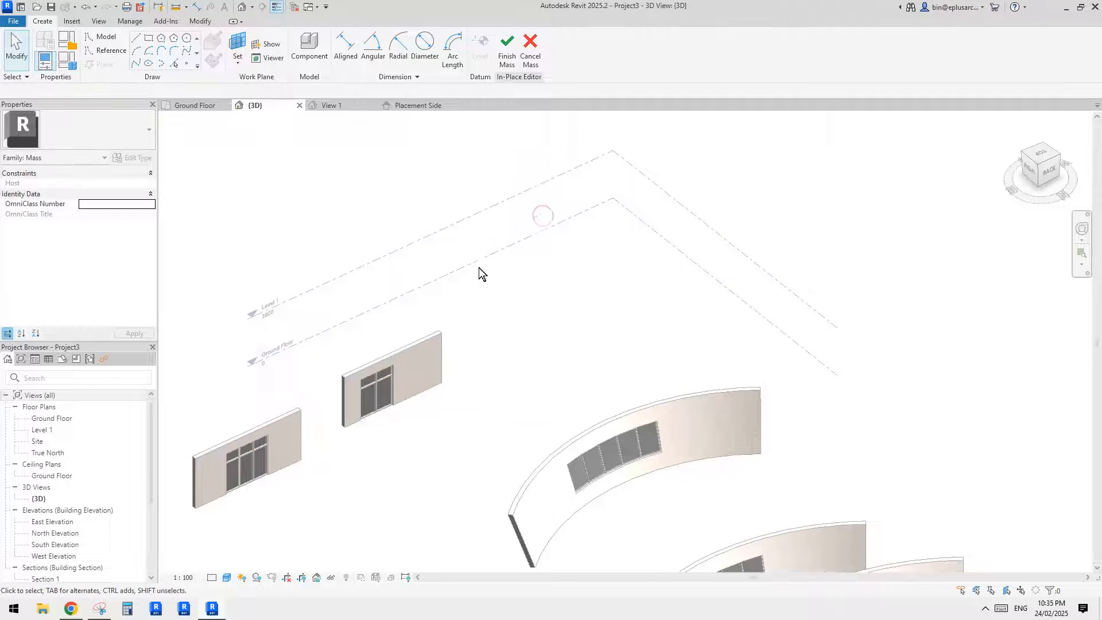
click(150, 55)
click(541, 326)
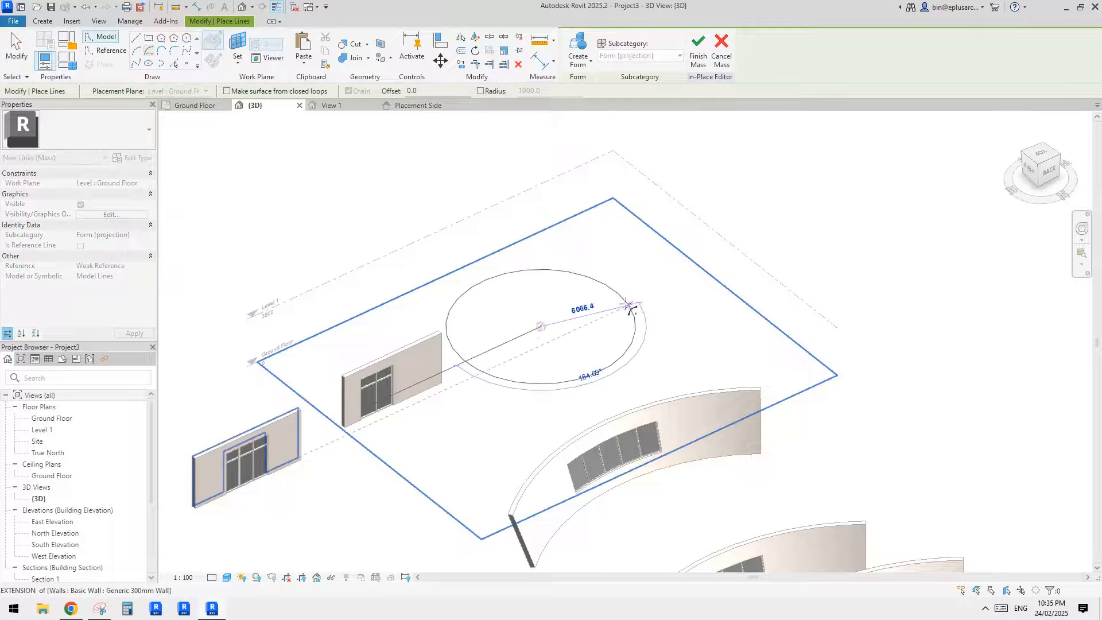
scroll(484, 320, up, 2)
click(478, 310)
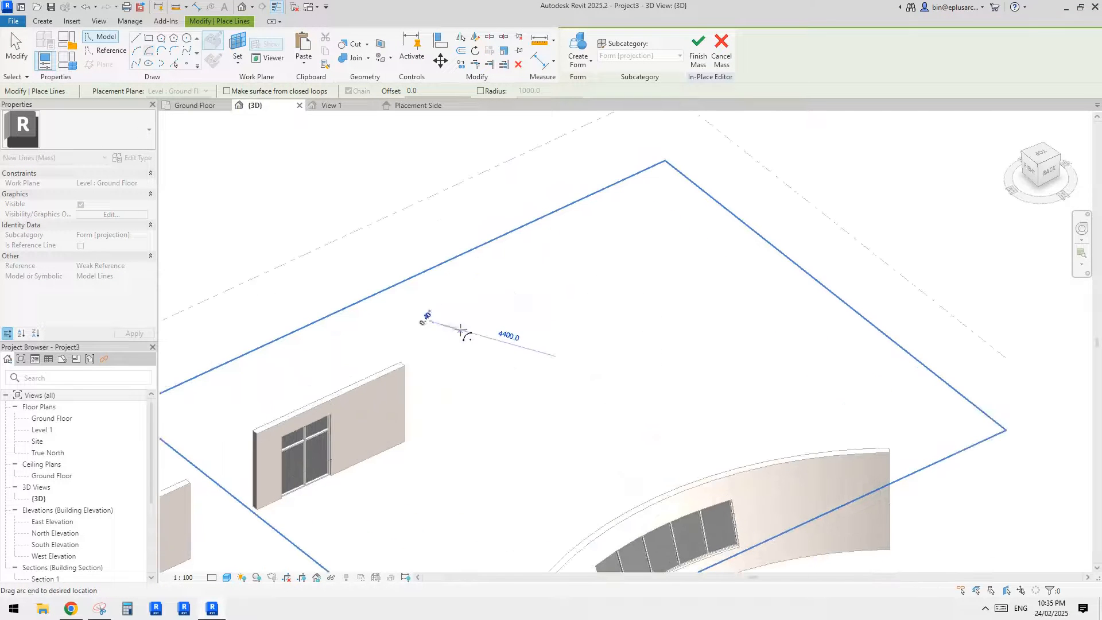
click(591, 296)
key(Escape)
key(Escape)
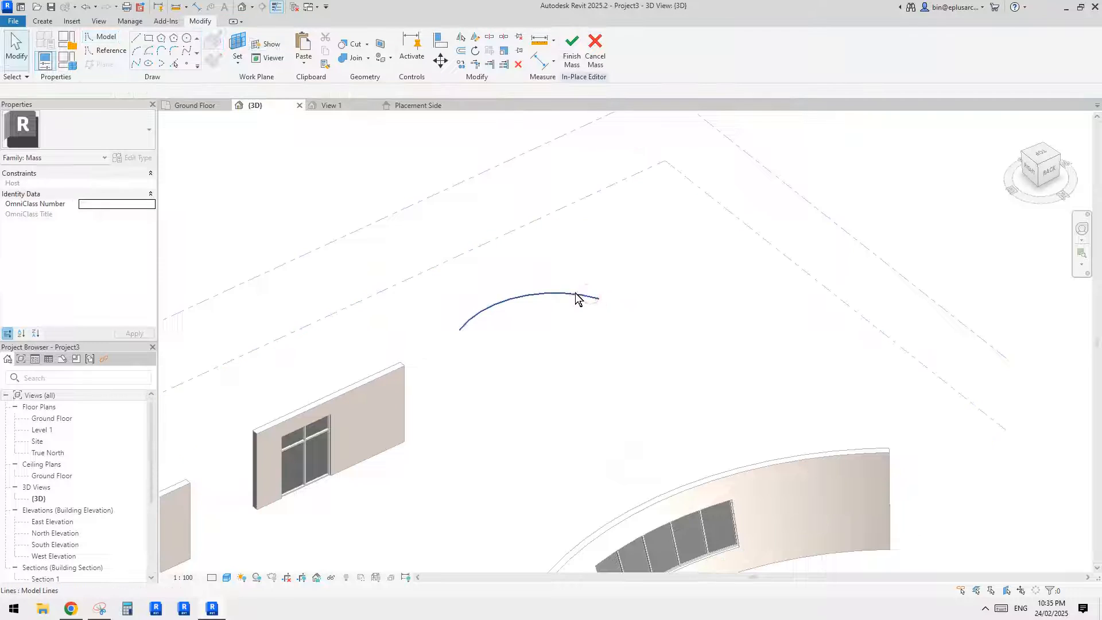
- Convert the Ground Floor arc into a reference line
click(579, 294)
shift+middle_drag(565, 307, 138, 356)
click(76, 287)
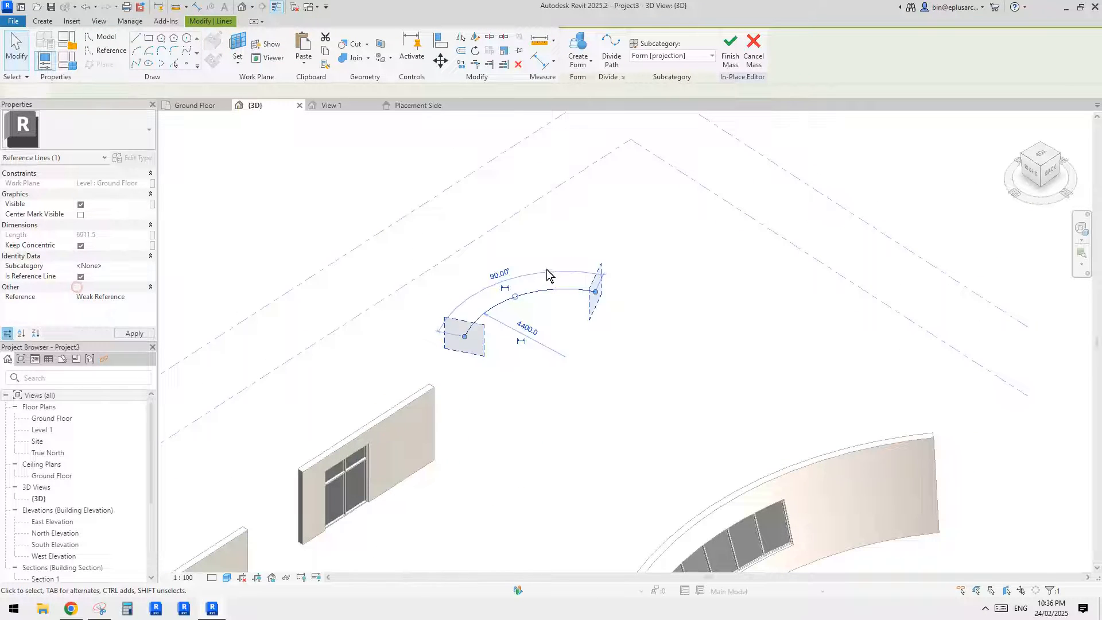
shift+middle_drag(547, 268, 540, 257)
click(540, 257)
click(559, 293)
mouse_move(600, 227)
middle_down()
mouse_move(592, 280)
mouse_move(572, 295)
middle_up()
- Copy the arc reference line and paste it aligned to Level 1
scroll(583, 269, down, 1)
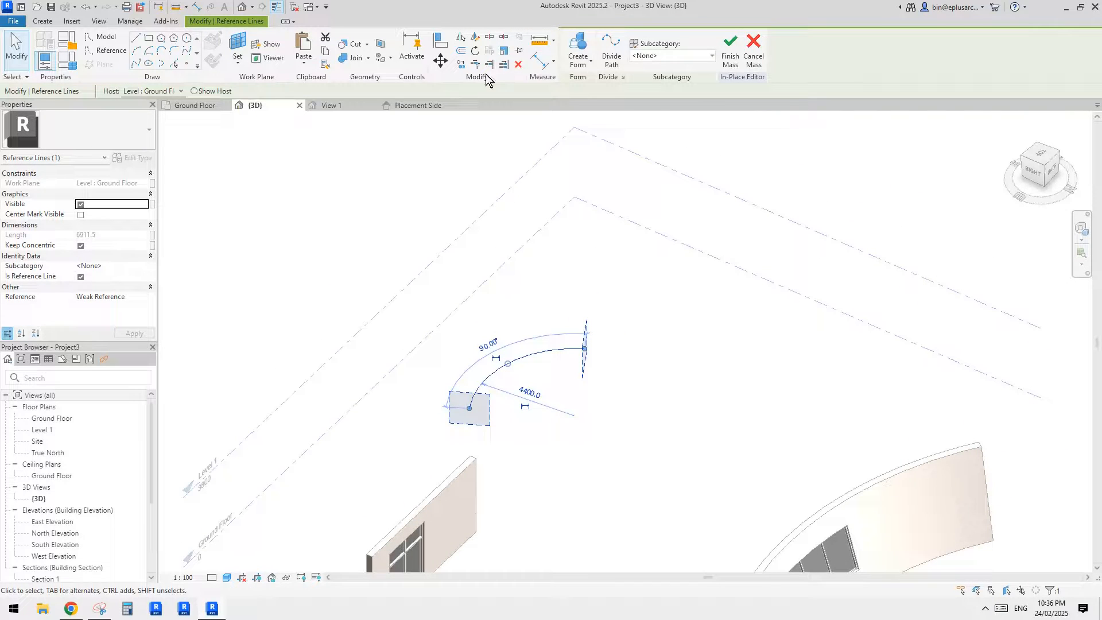
click(304, 62)
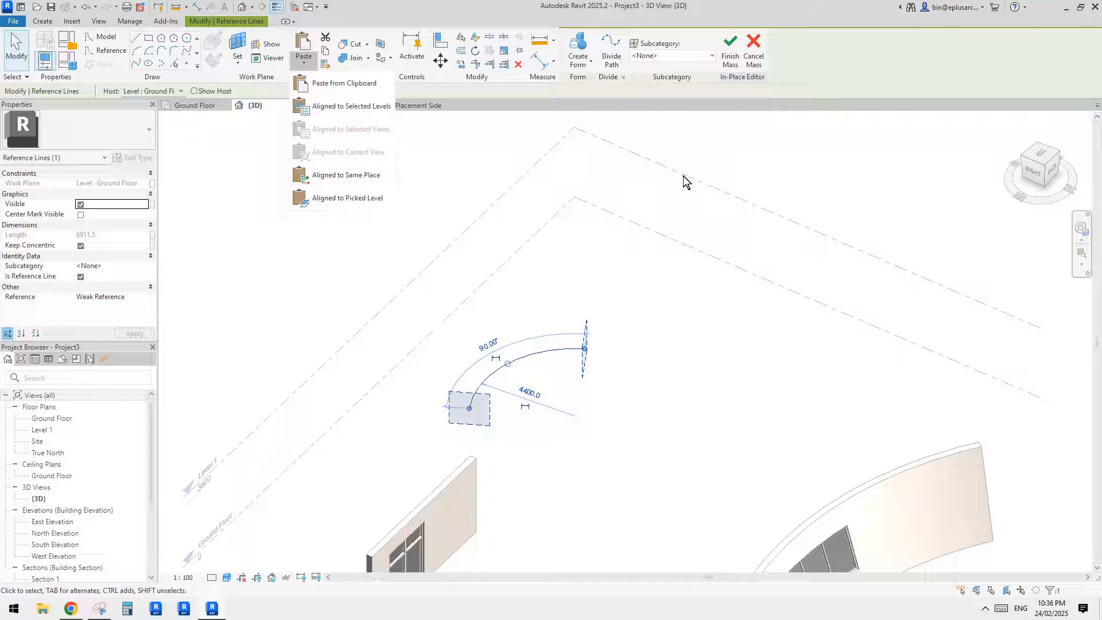
click(342, 109)
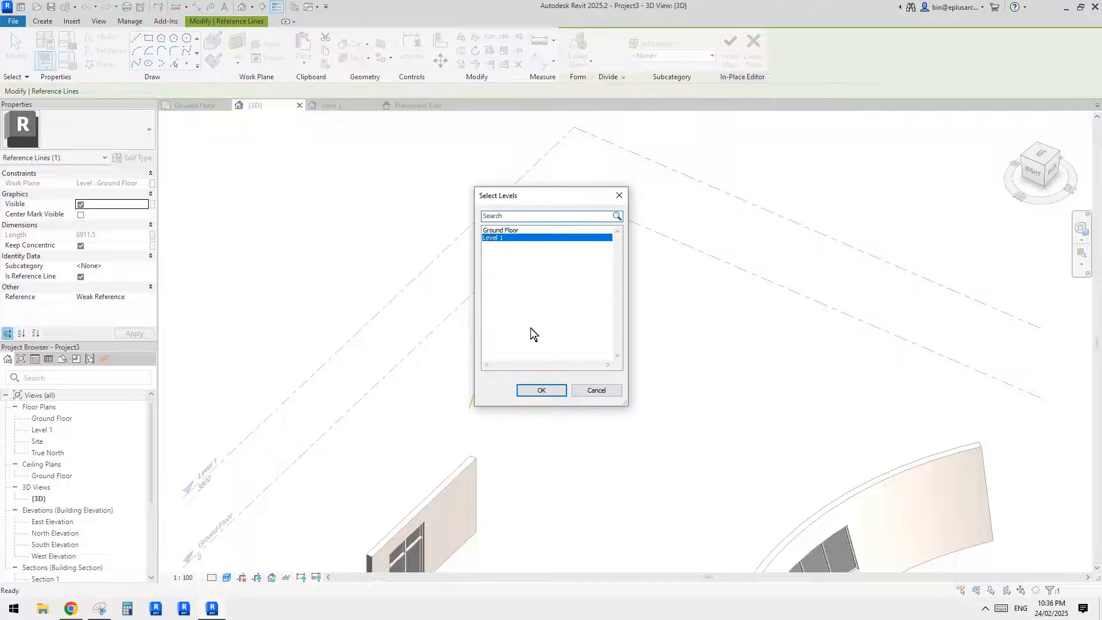
click(541, 391)
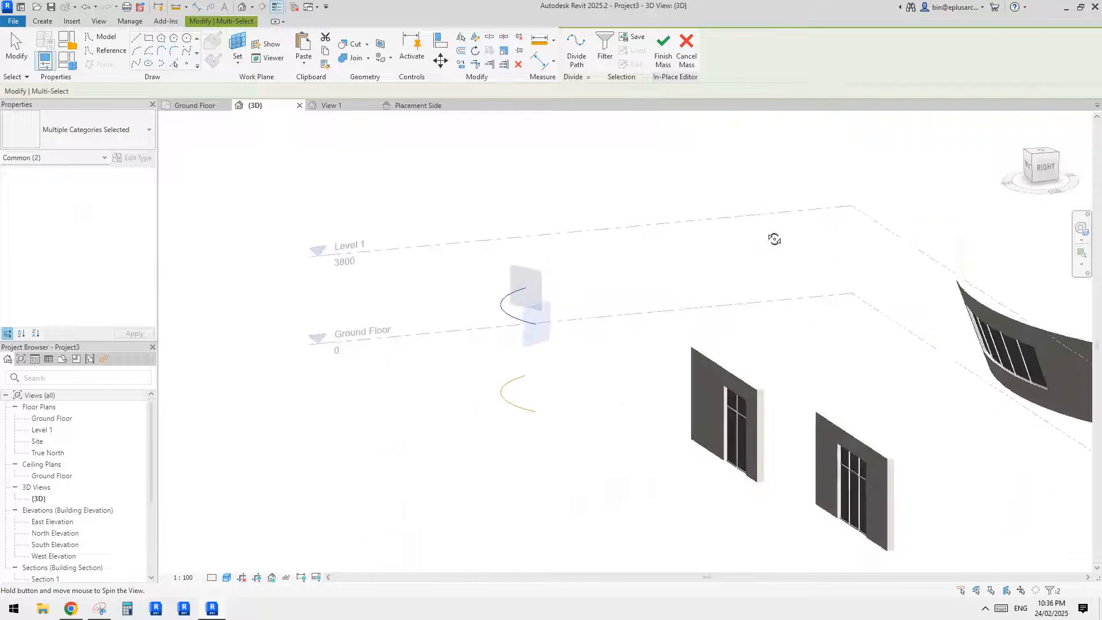
- Set the radius of the Level 1 arc reference line to 6000 mm
click(545, 276)
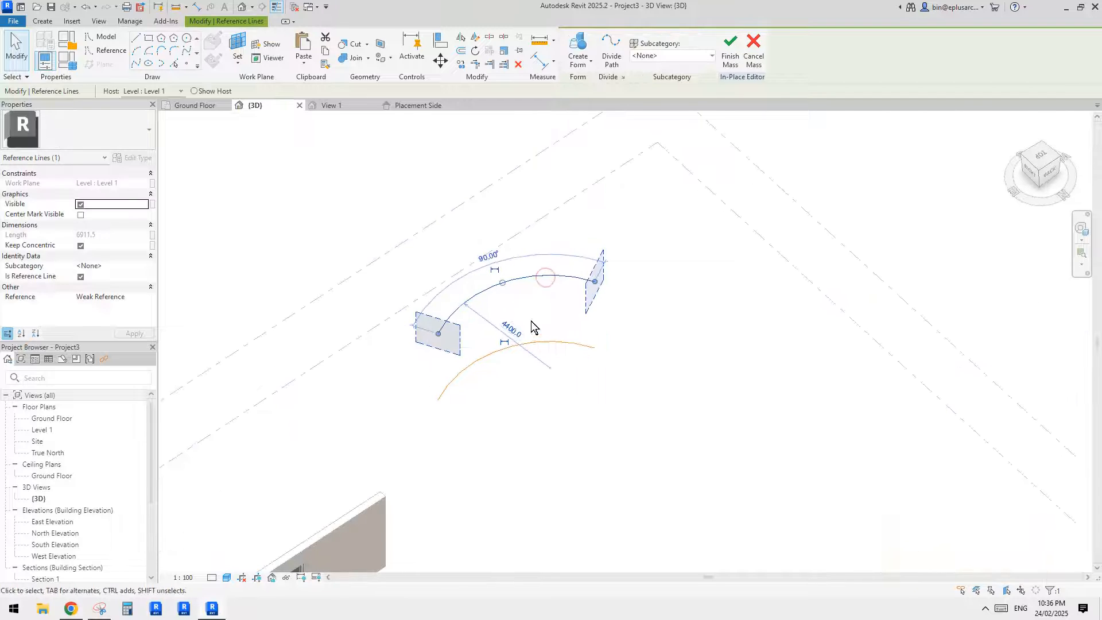
shift+middle_drag(555, 349, 593, 375)
scroll(593, 364, up, 1)
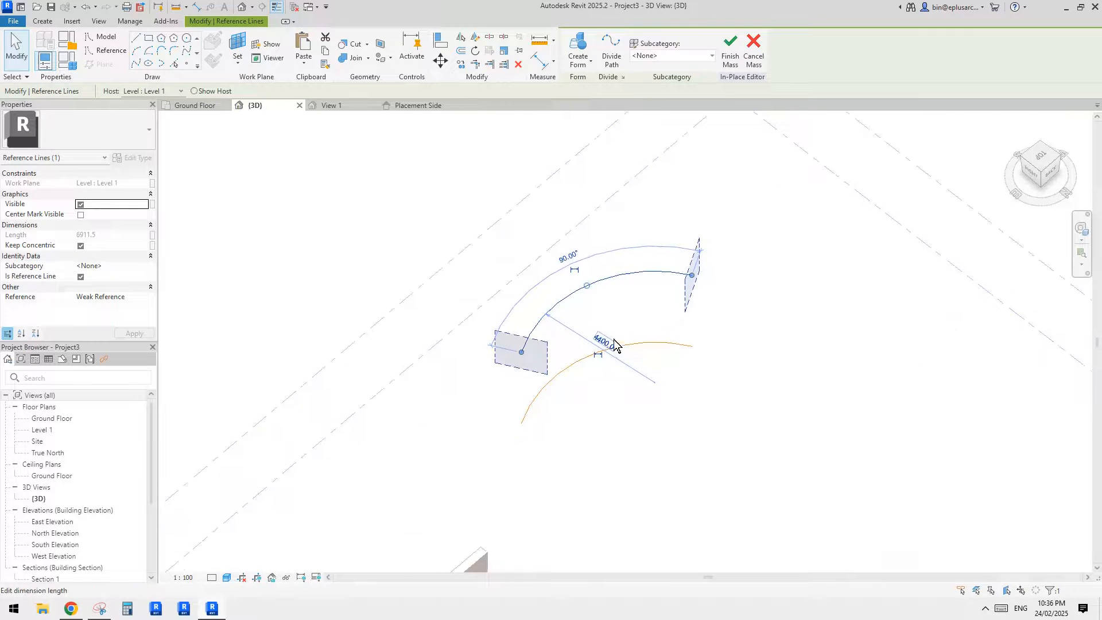
click(612, 343)
middle_drag(665, 322, 634, 391)
text(6000)
key(Return)
shift+middle_drag(625, 337, 607, 281)
click(609, 310)
- Create a form between the Ground Floor and Level 1 arc reference lines
click(584, 274)
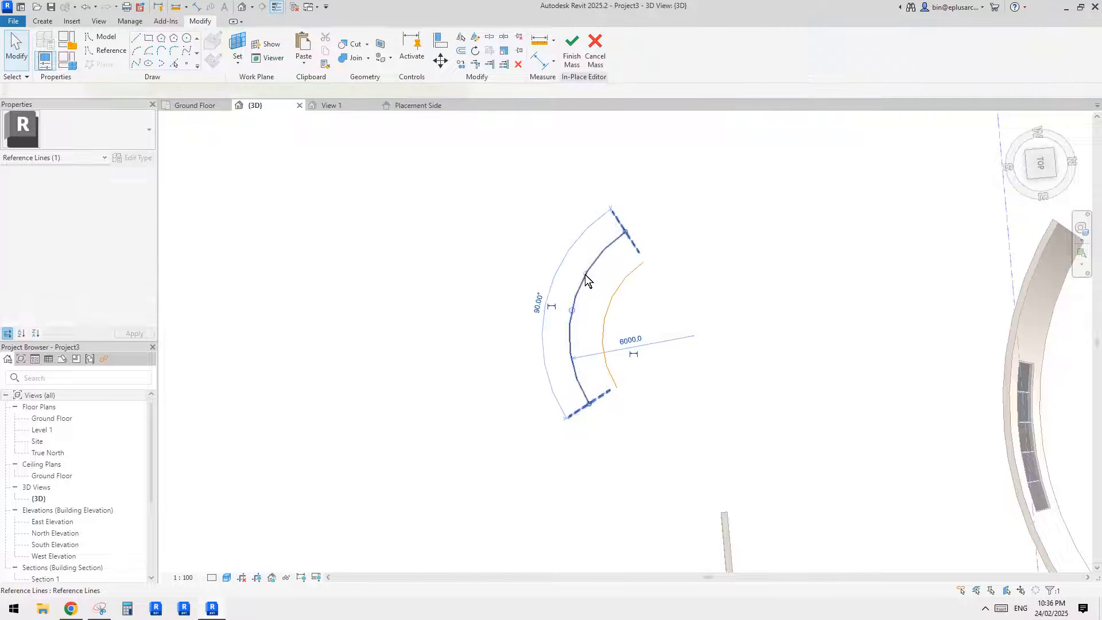
click(614, 295)
shift+middle_drag(700, 351, 606, 328)
scroll(631, 320, up, 2)
click(659, 312)
drag(666, 312, 638, 168)
shift+middle_drag(644, 328, 565, 238)
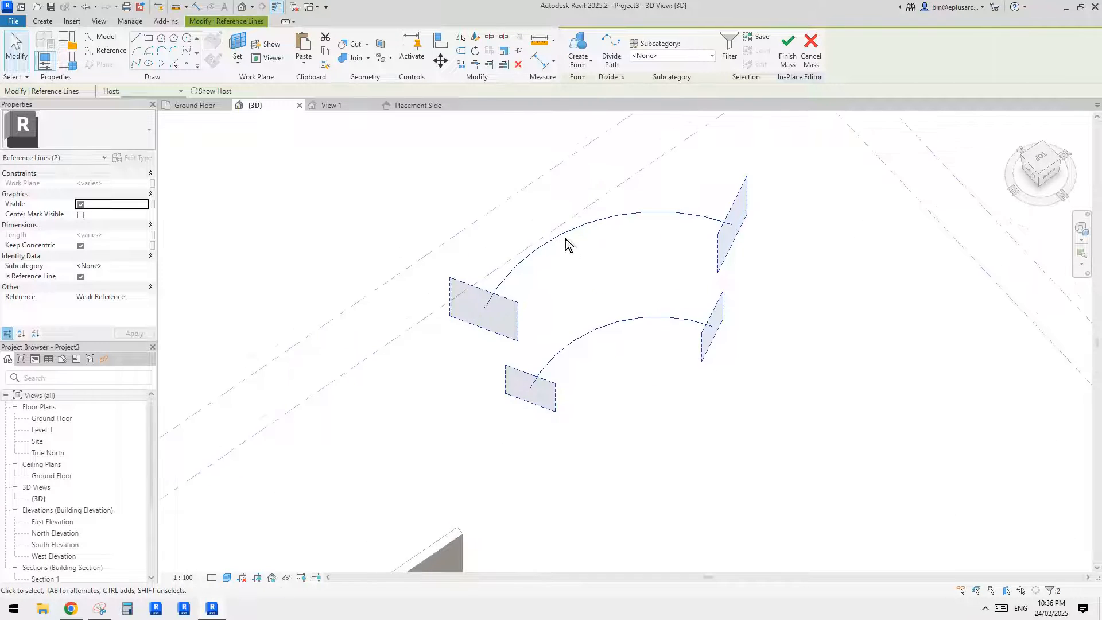
click(578, 46)
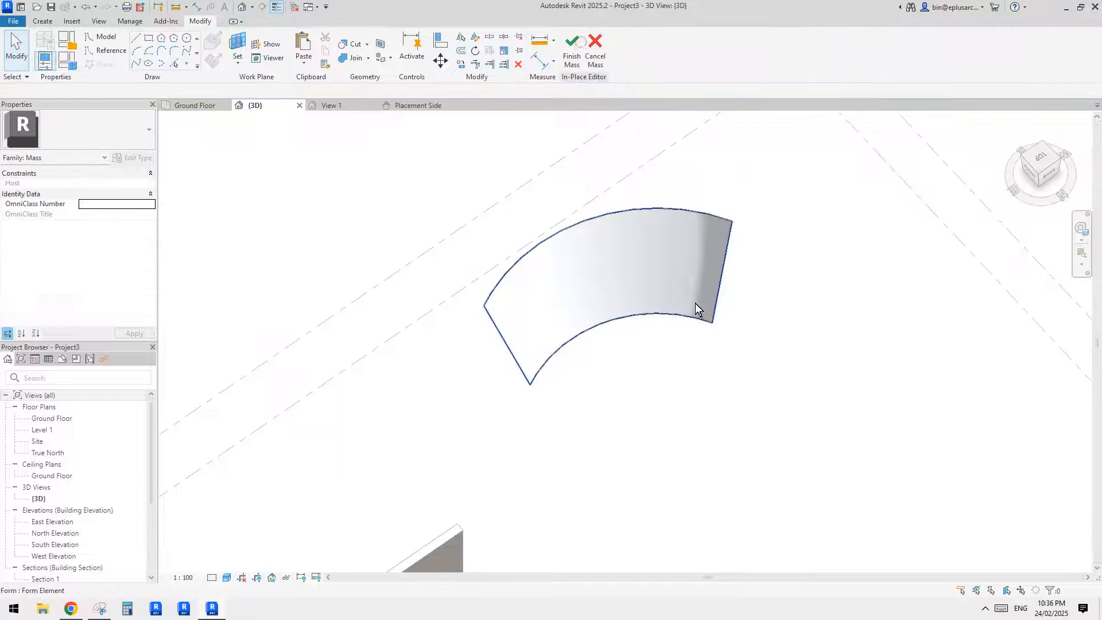
- Finish the in-place mass with its curved slanted surface
shift+middle_drag(671, 377, 545, 313)
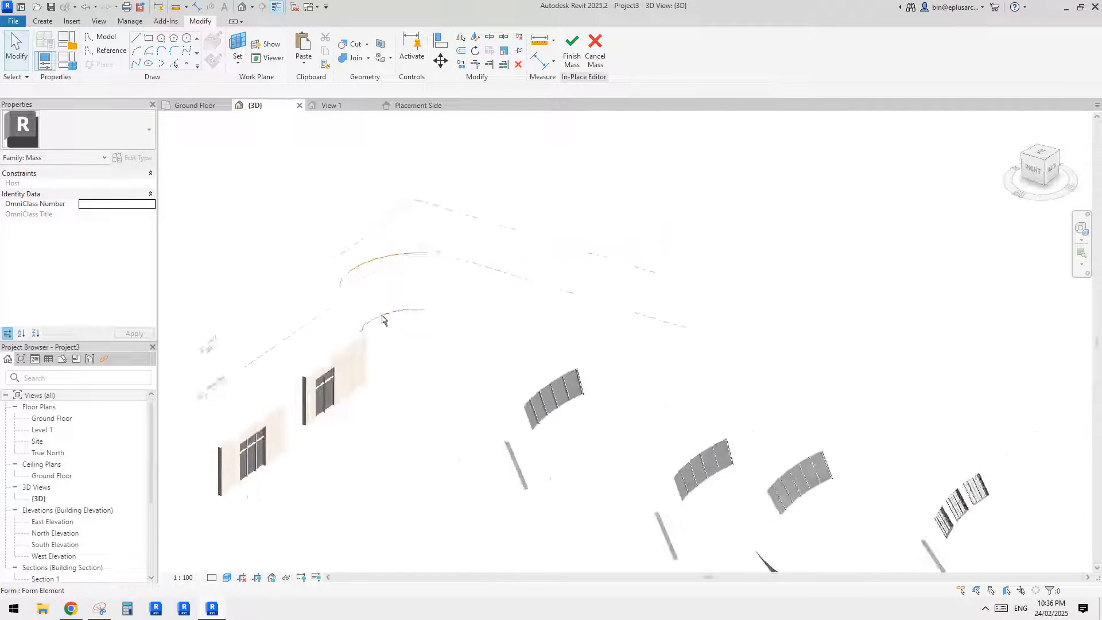
scroll(367, 304, up, 3)
scroll(384, 278, up, 2)
middle_drag(380, 277, 428, 329)
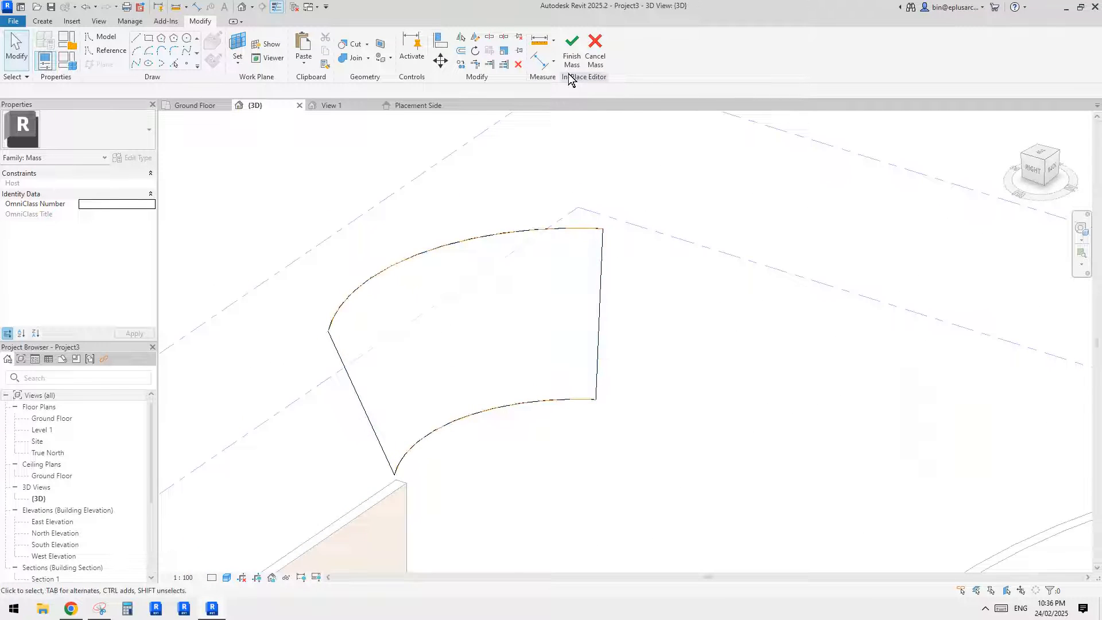
click(571, 51)
middle_drag(542, 245, 607, 228)
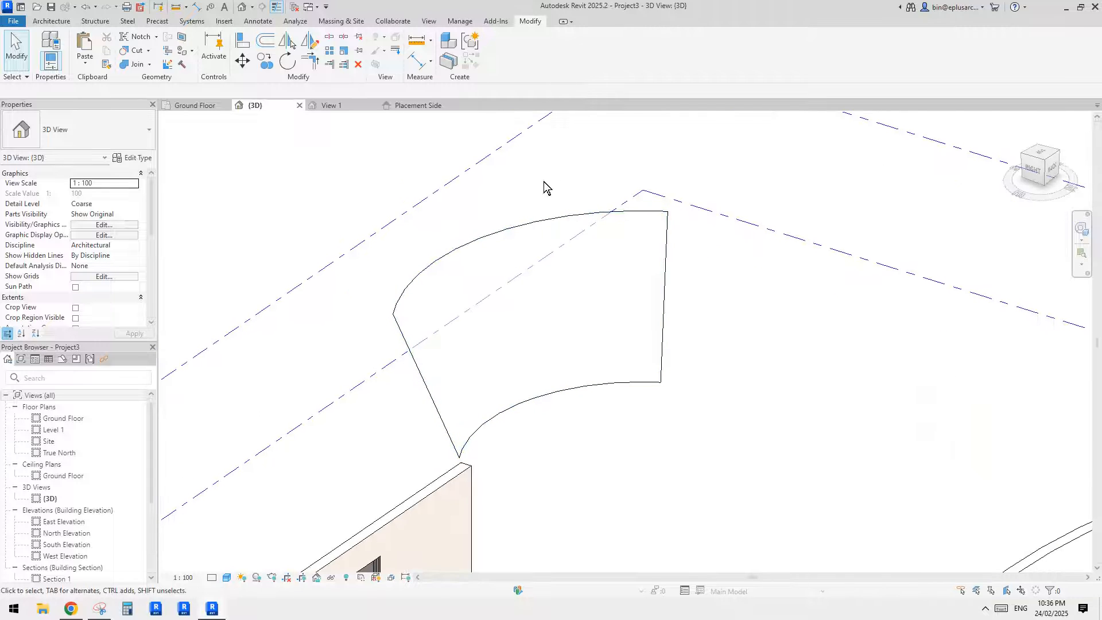
- Place a Generic 300mm Wall by face on the curved slanted surface of the mass
click(51, 21)
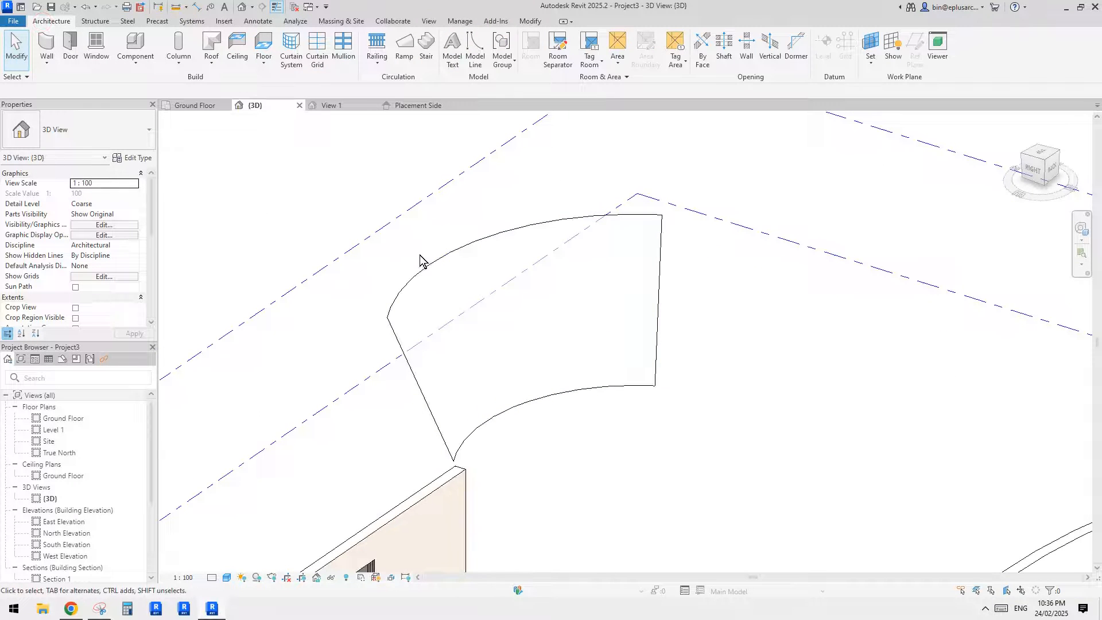
click(46, 61)
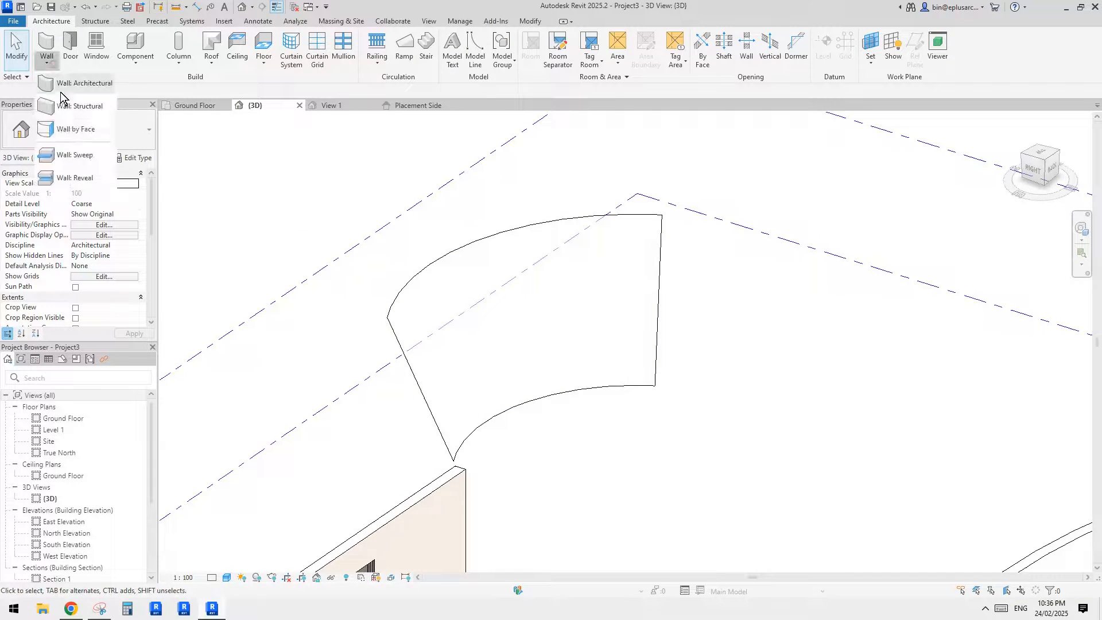
click(73, 127)
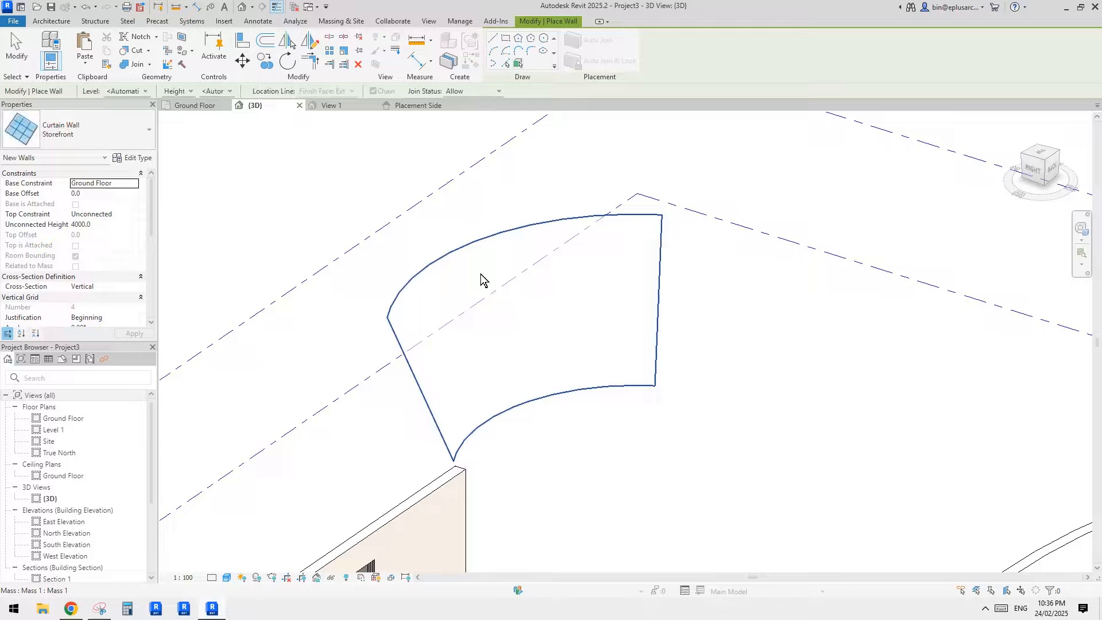
click(98, 142)
scroll(86, 274, up, 3)
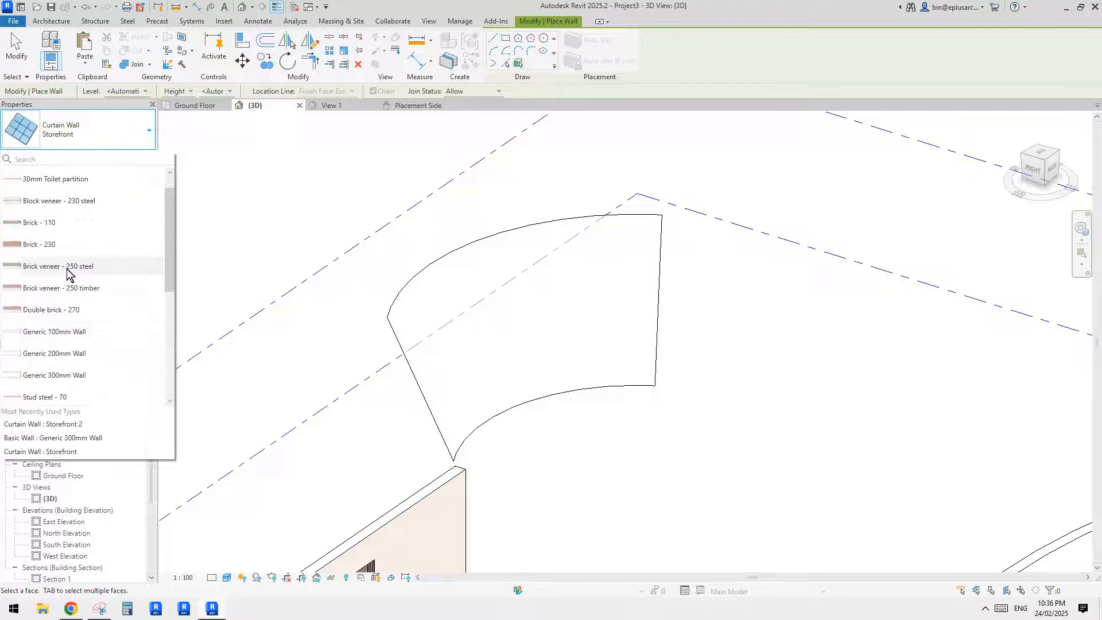
scroll(88, 276, up, 1)
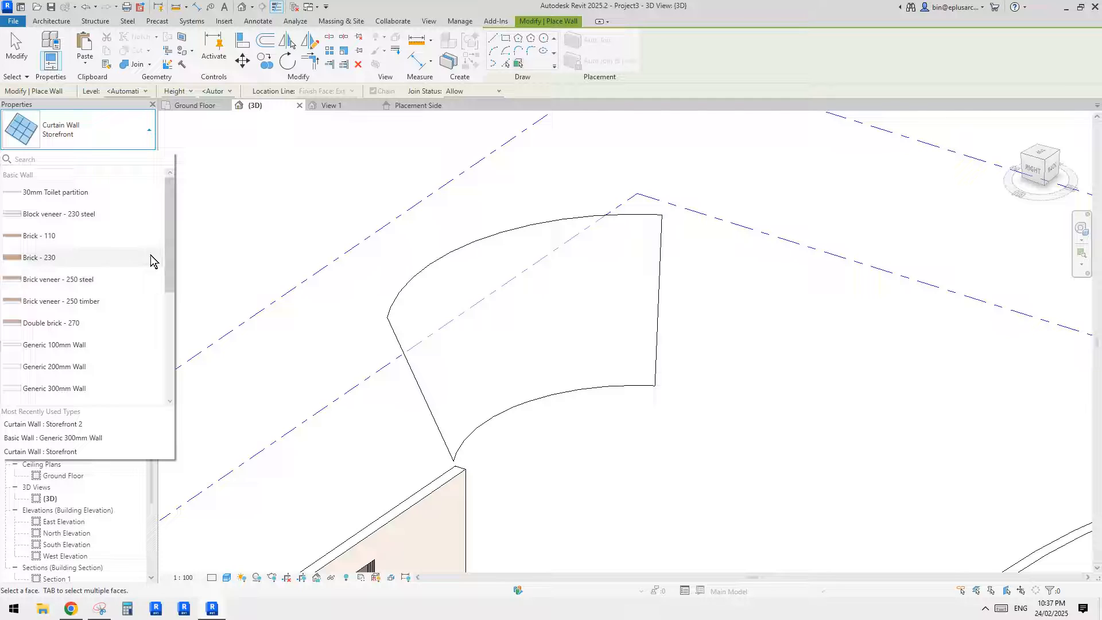
scroll(139, 269, down, 4)
scroll(139, 268, up, 4)
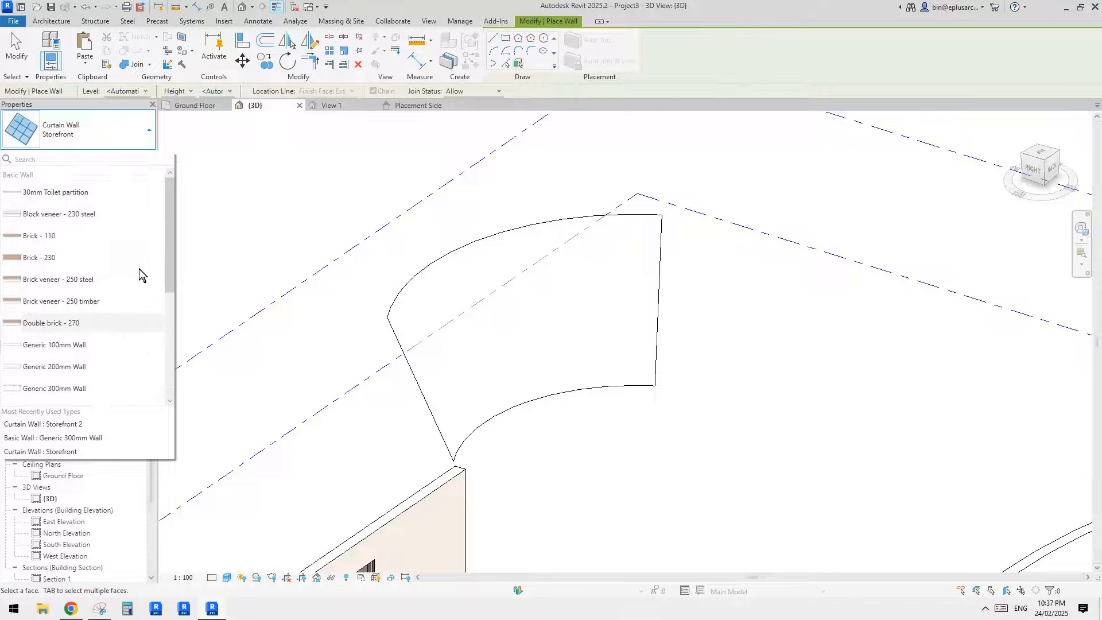
scroll(86, 257, down, 2)
click(86, 266)
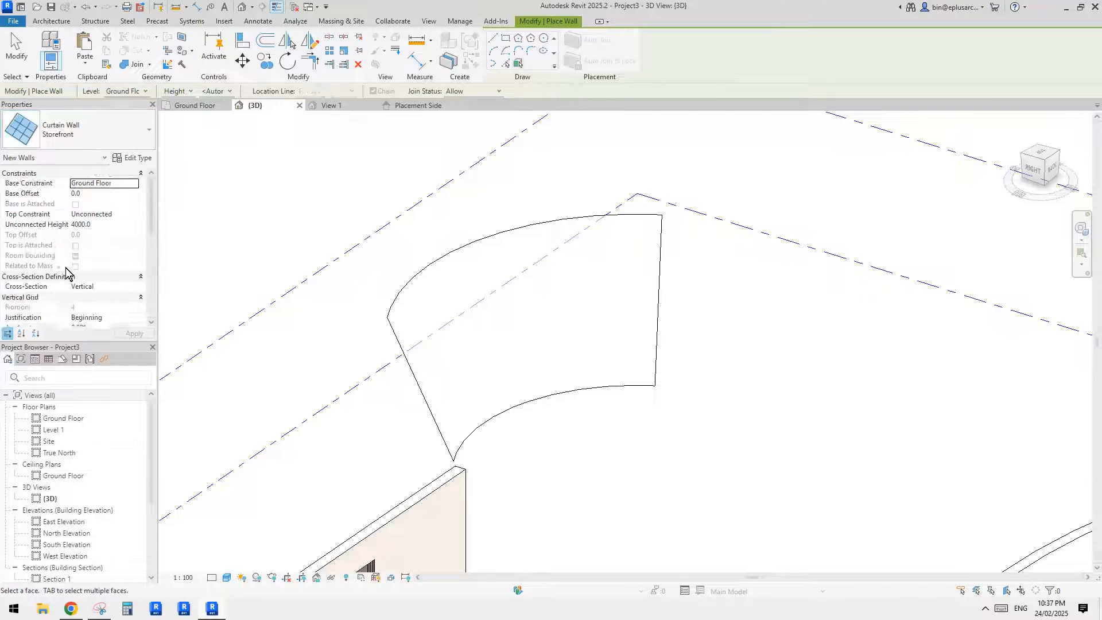
middle_drag(504, 286, 542, 246)
key(Escape)
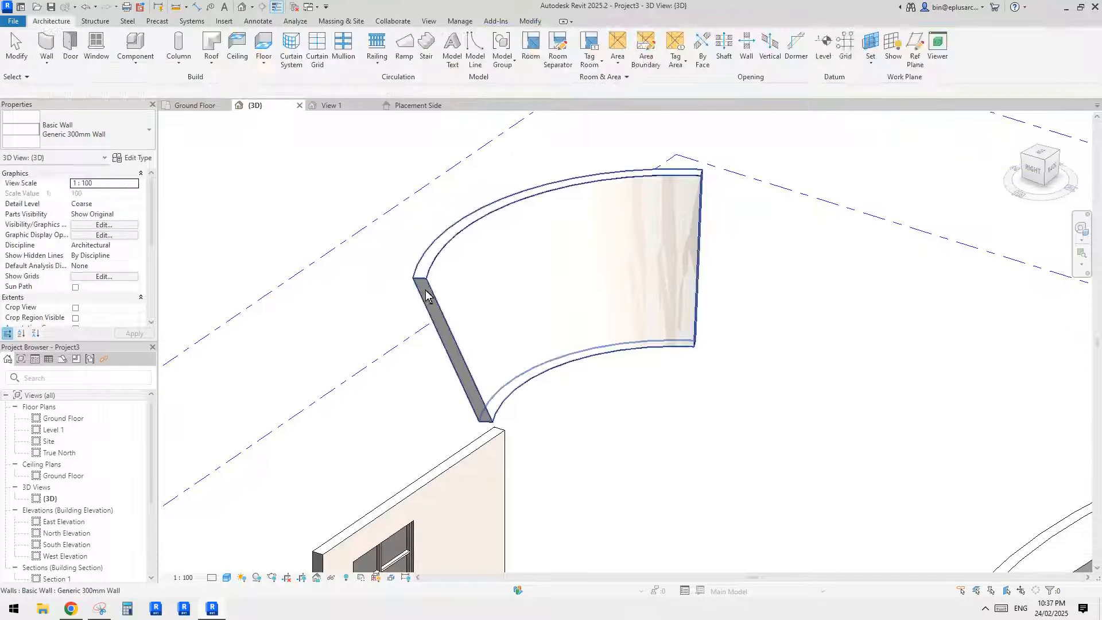
- Examine the new face-based wall in 3D and review its instance properties
click(421, 292)
middle_drag(453, 303, 458, 262)
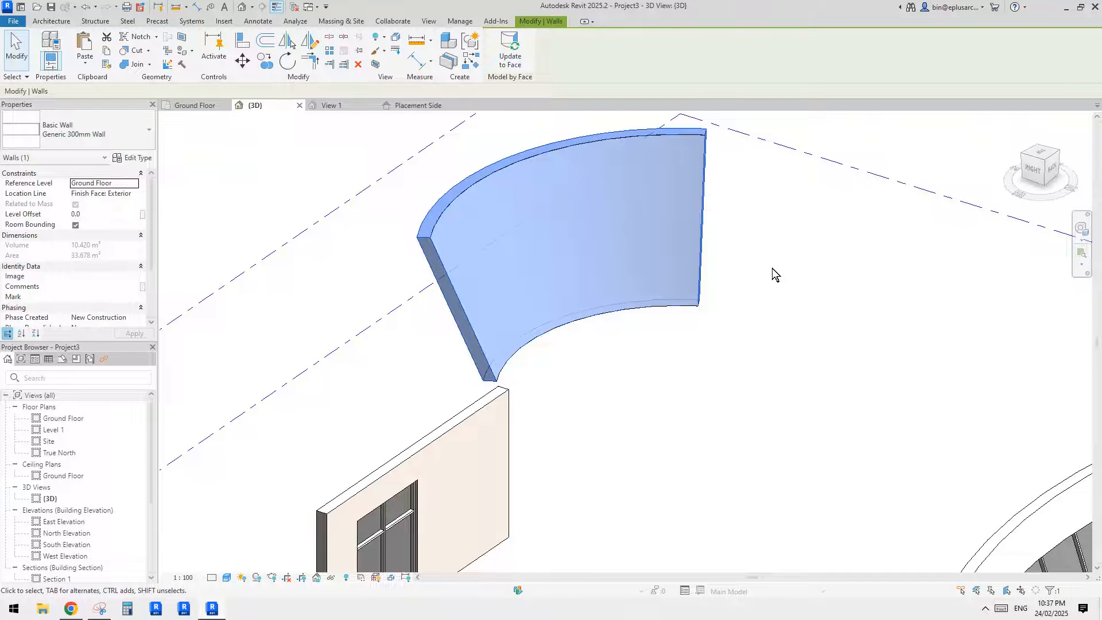
shift+middle_drag(757, 263, 643, 305)
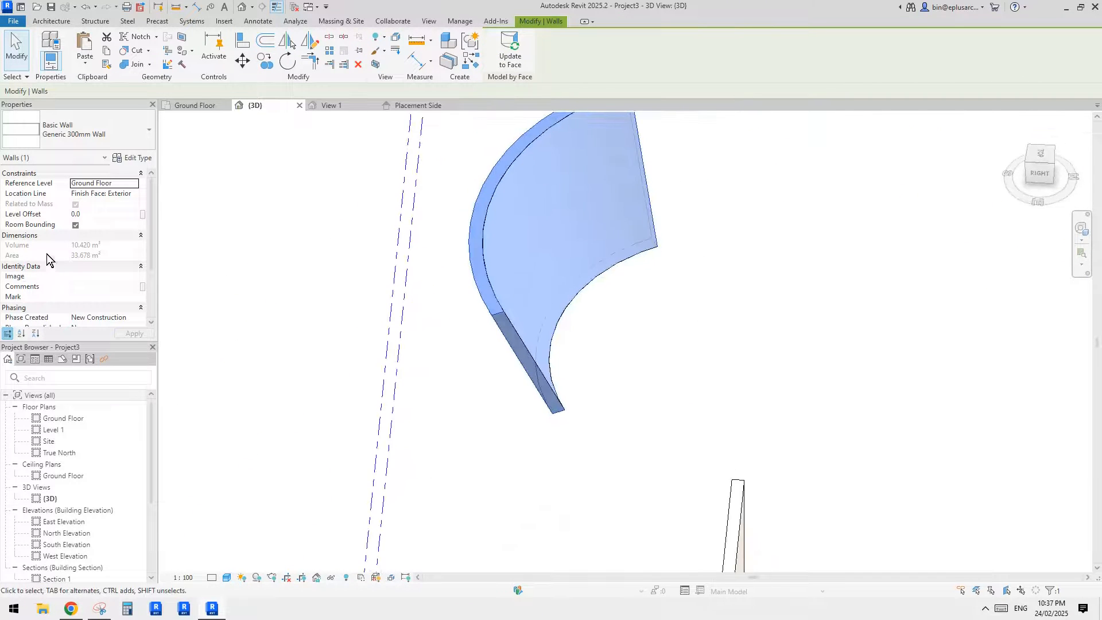
scroll(71, 291, down, 1)
scroll(83, 293, down, 2)
scroll(87, 293, up, 4)
shift+middle_drag(261, 208, 557, 225)
key(Escape)
- Edit the mass in place, set the radius of its Level 1 arc to 7000 mm and finish the mass
key(Tab)
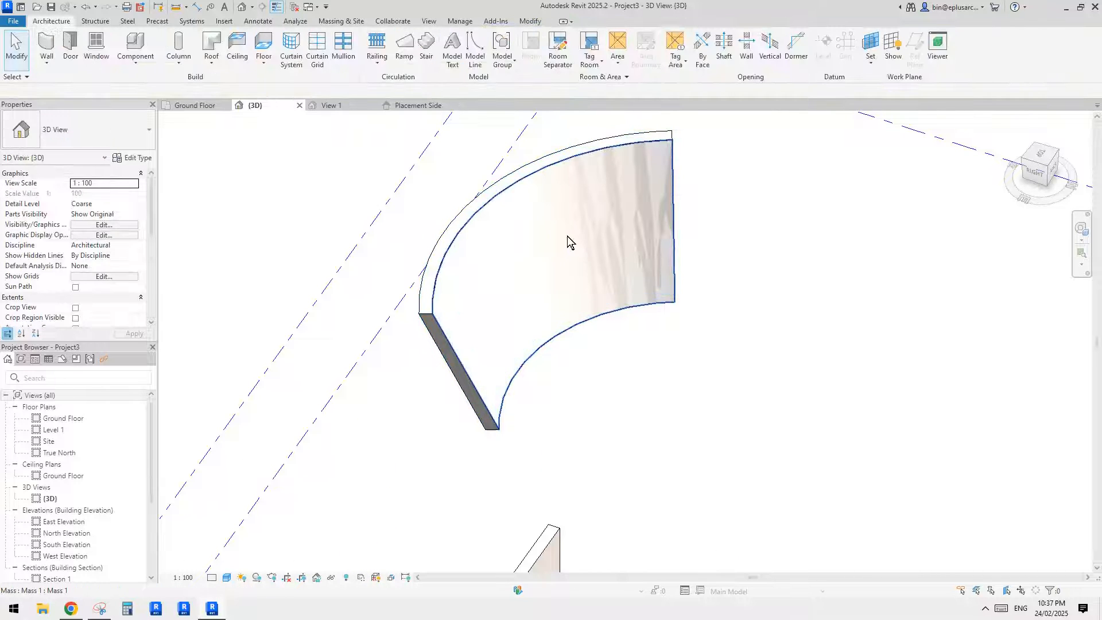
click(567, 236)
shift+middle_drag(628, 236, 562, 249)
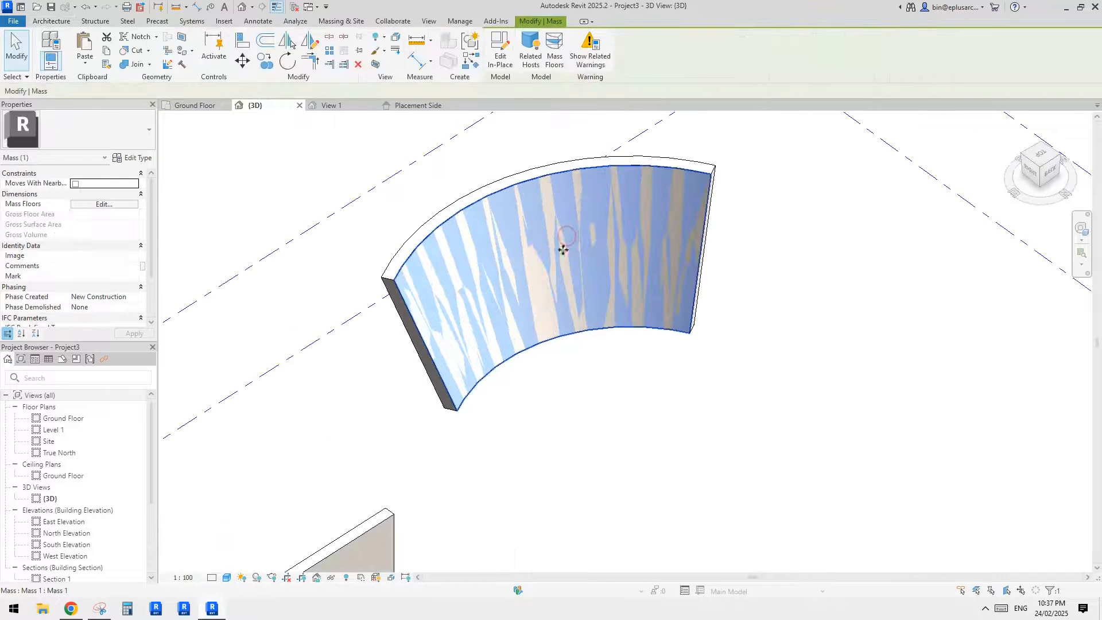
click(501, 51)
click(572, 178)
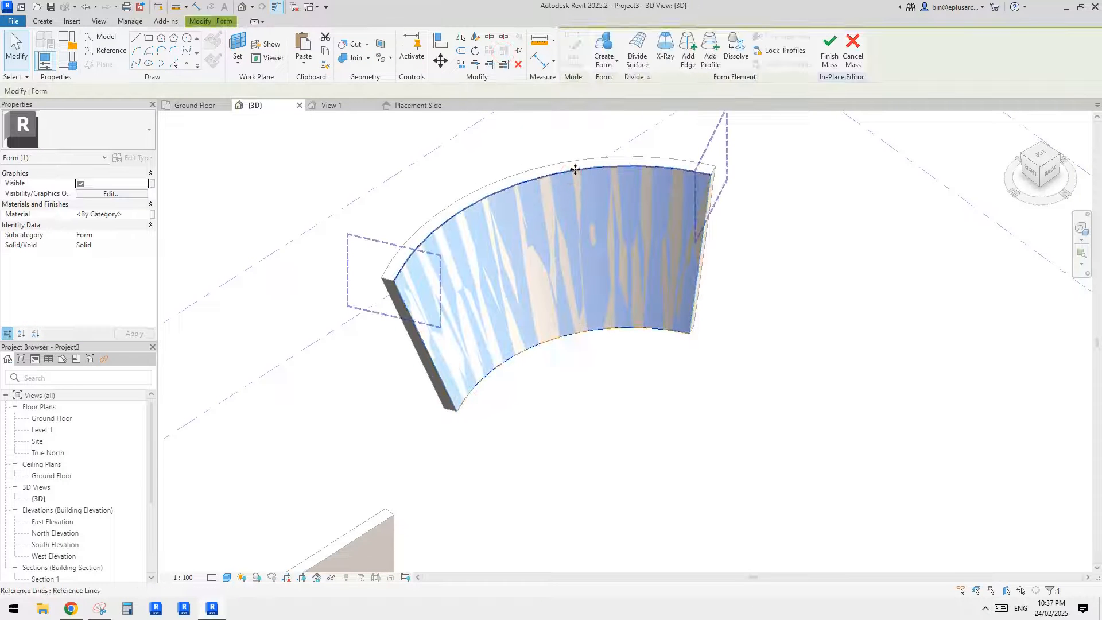
click(576, 169)
click(554, 275)
text(7000)
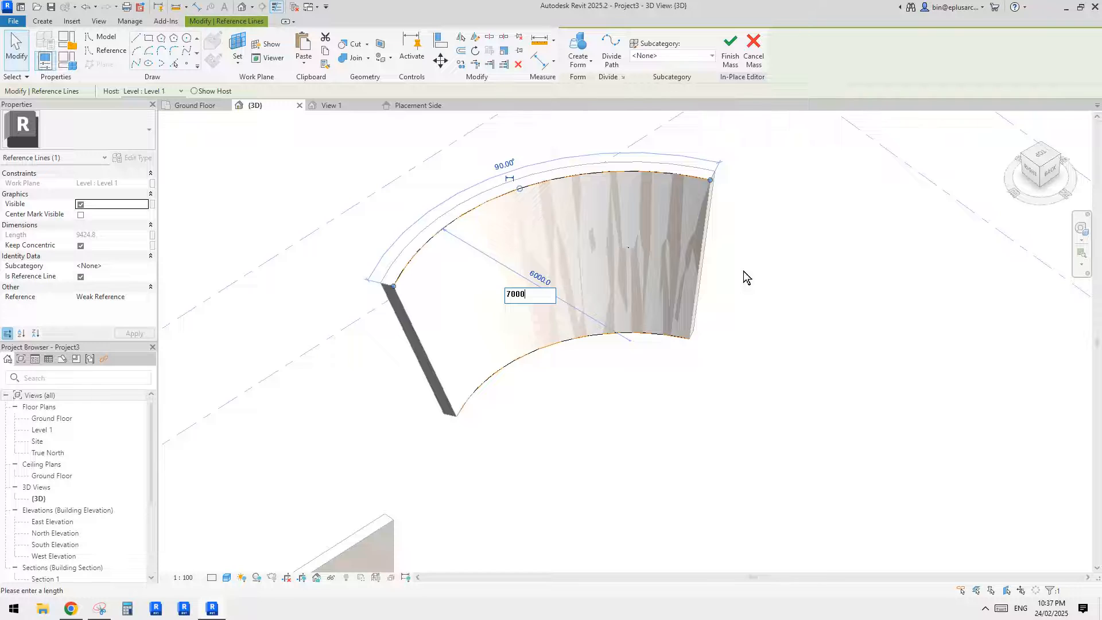
key(Return)
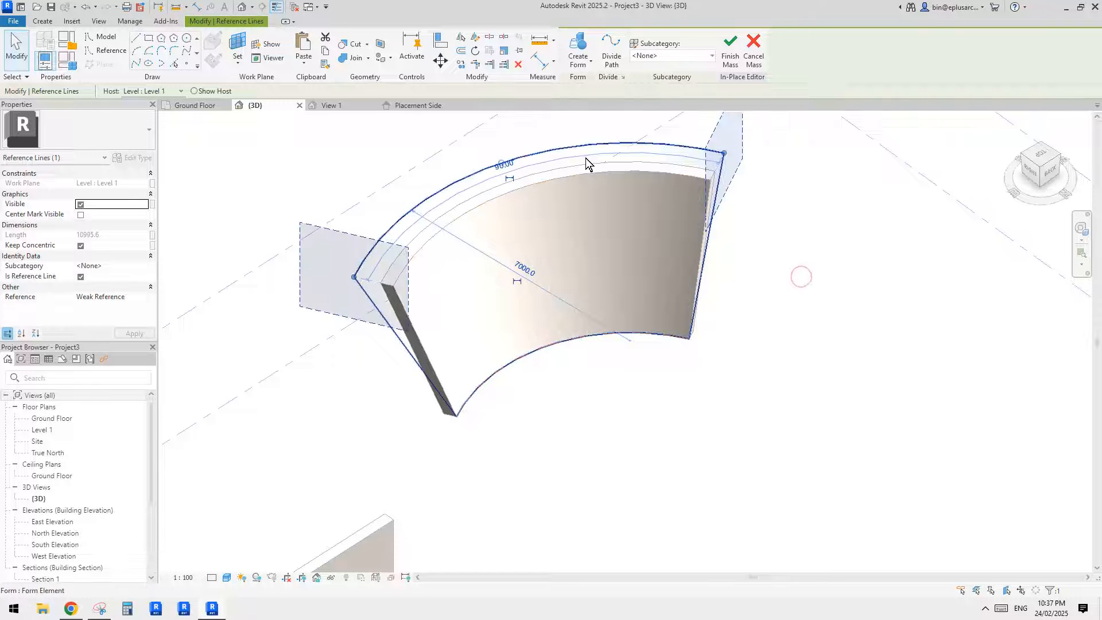
key(Escape)
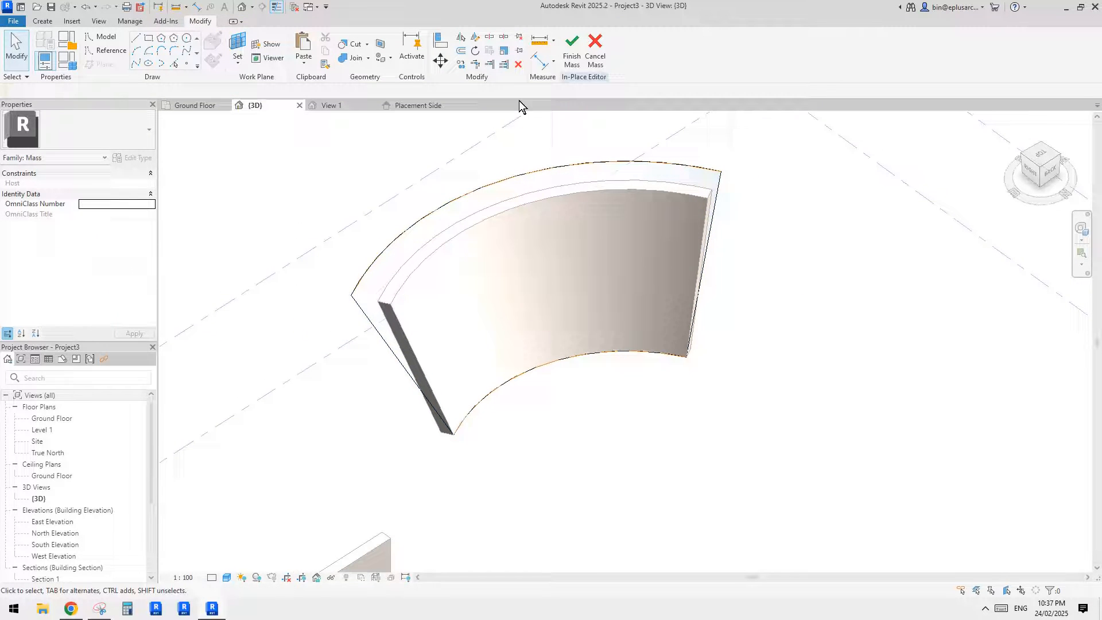
click(572, 53)
- Update the Generic 300mm face-based wall to match the edited curved surface of the mass
click(541, 238)
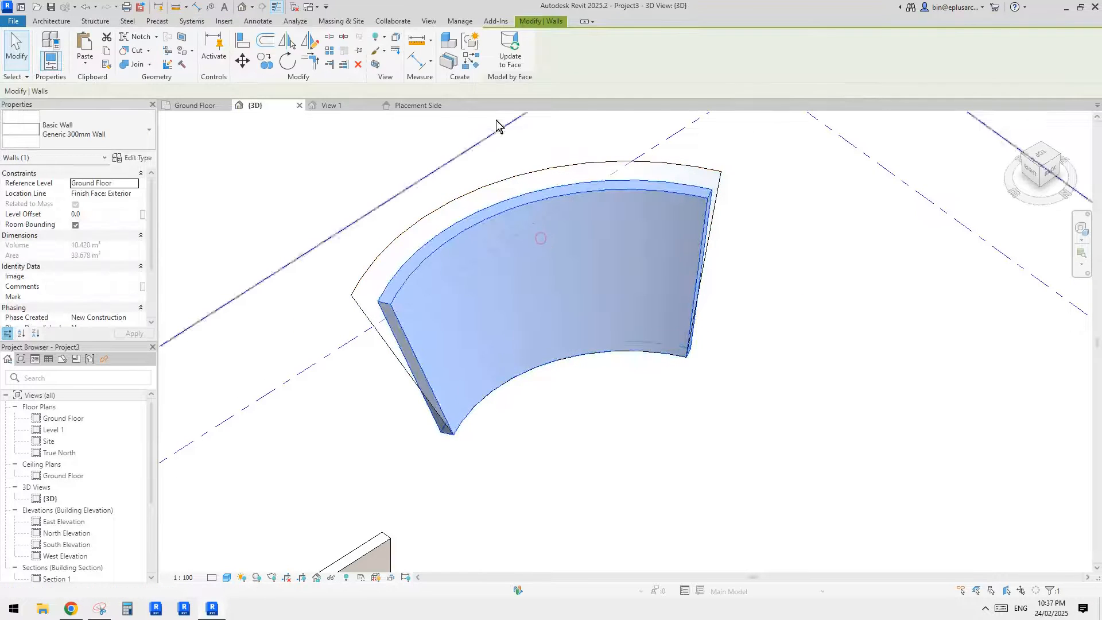
click(503, 64)
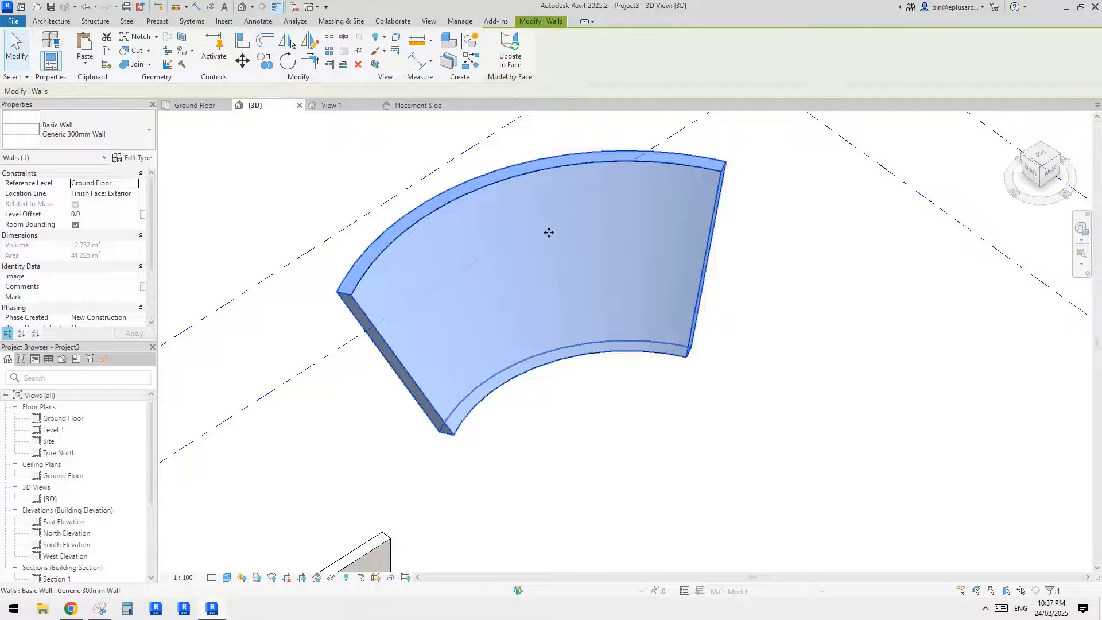
middle_drag(629, 234, 525, 263)
scroll(621, 249, down, 1)
key(Escape)
scroll(555, 270, up, 1)
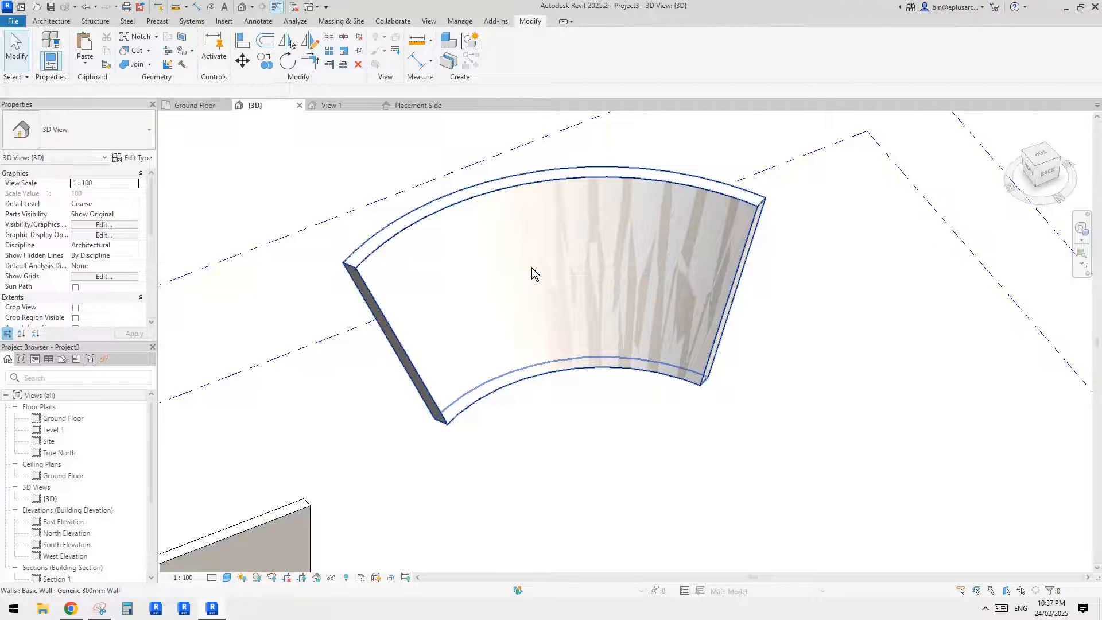
shift+middle_drag(529, 267, 553, 280)
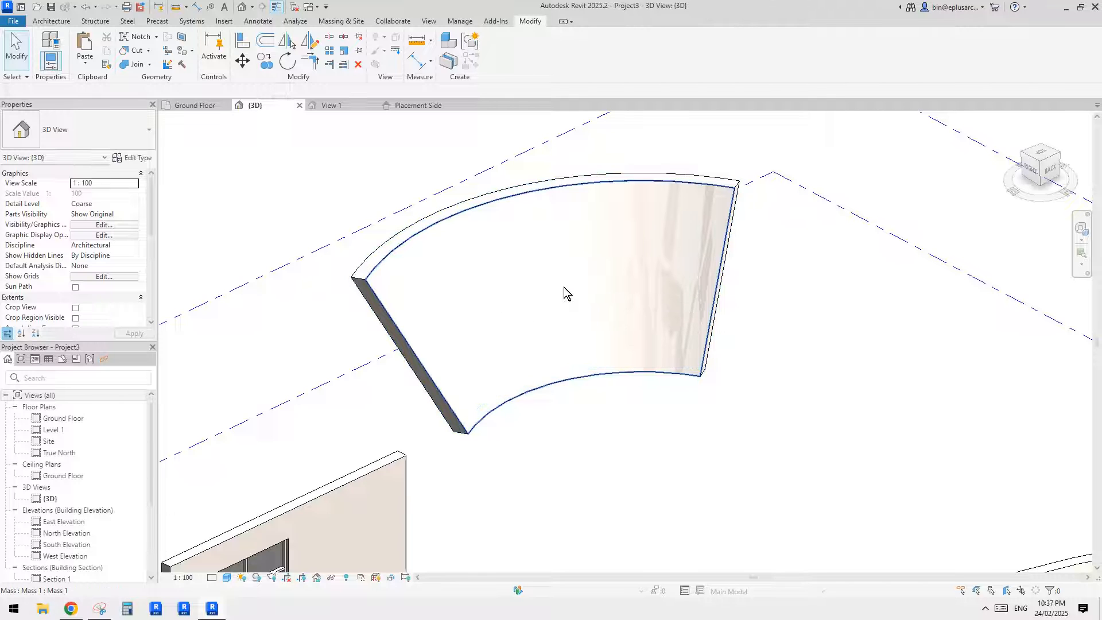
- Select the mass behind the face-based wall and open it for in-place editing
click(563, 287)
shift+middle_drag(564, 287, 583, 332)
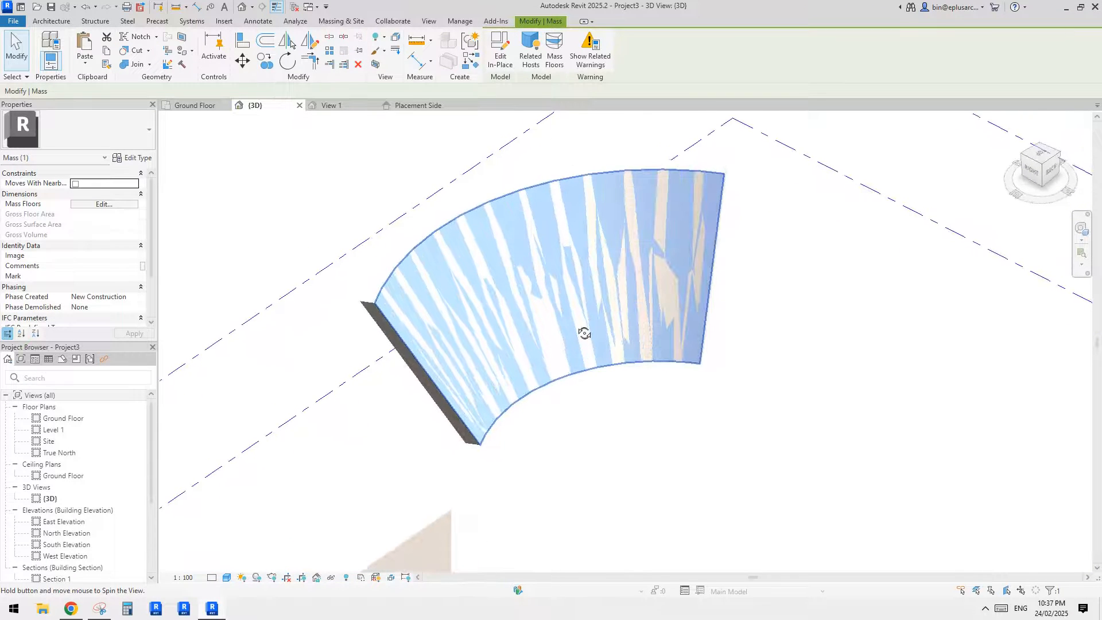
key(Escape)
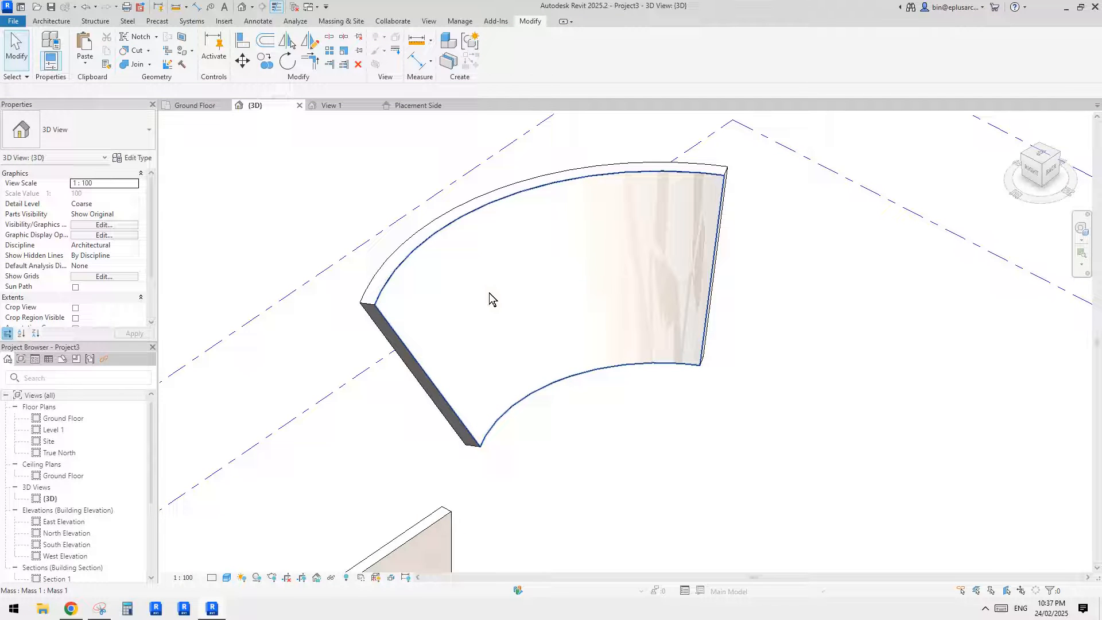
click(515, 291)
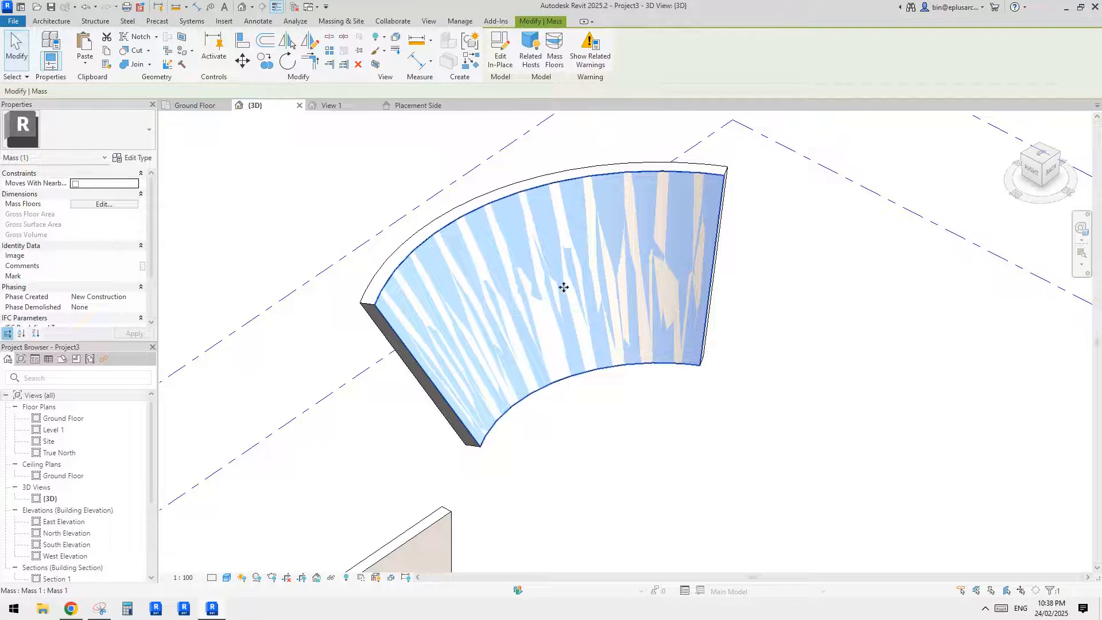
double_click(546, 269)
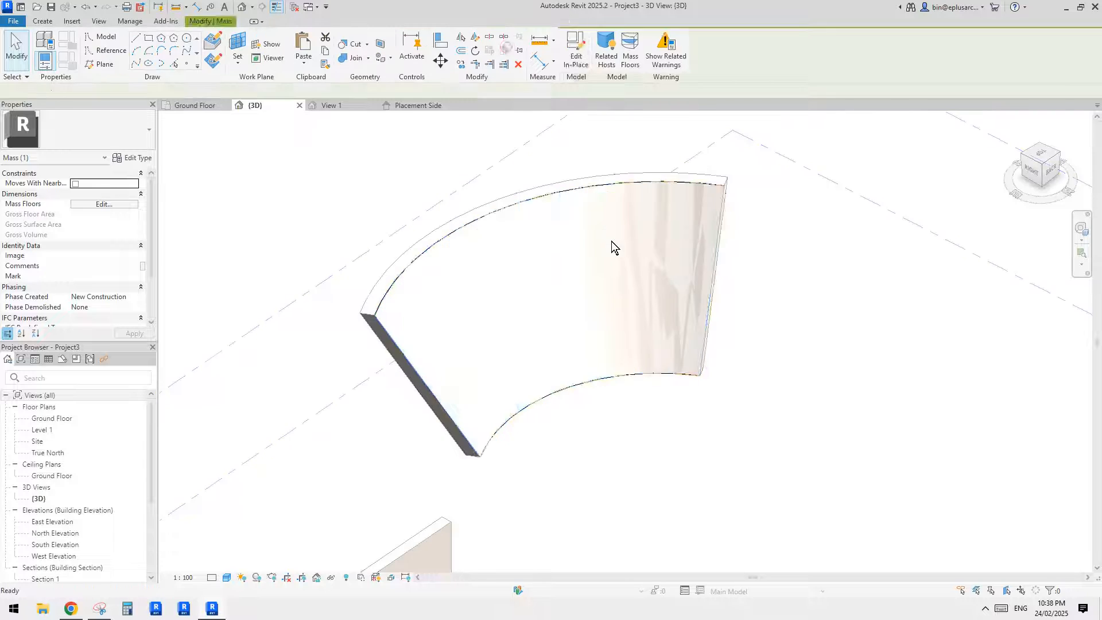
- Examine the mass's curved surface from several angles to plan where an opening can go
scroll(609, 250, down, 2)
shift+middle_drag(607, 257, 564, 323)
scroll(543, 294, up, 1)
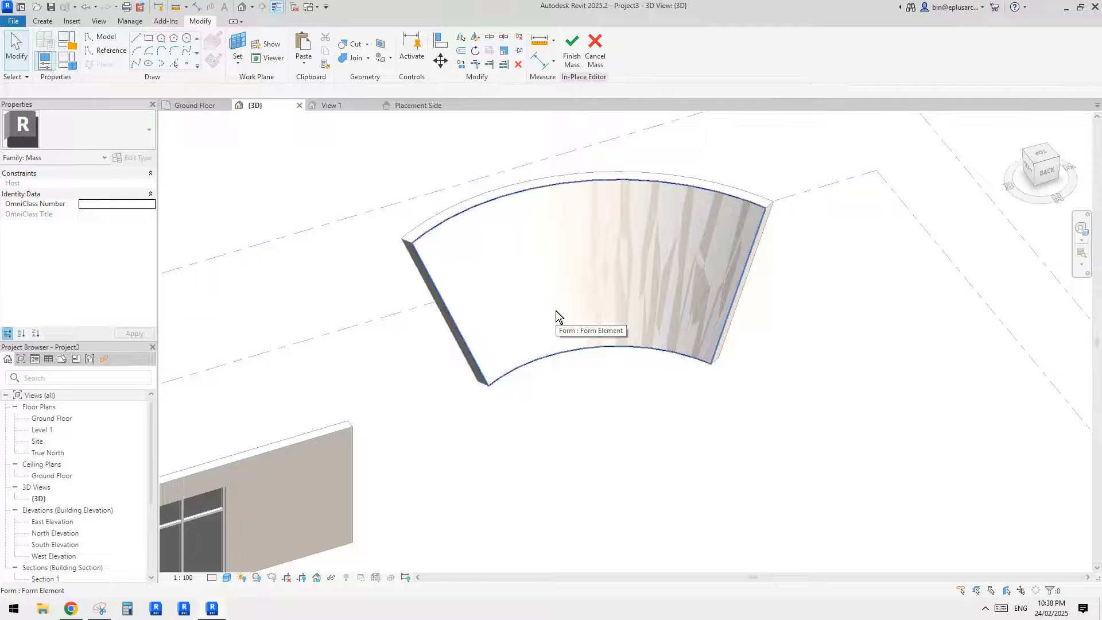
shift+middle_drag(556, 310, 578, 333)
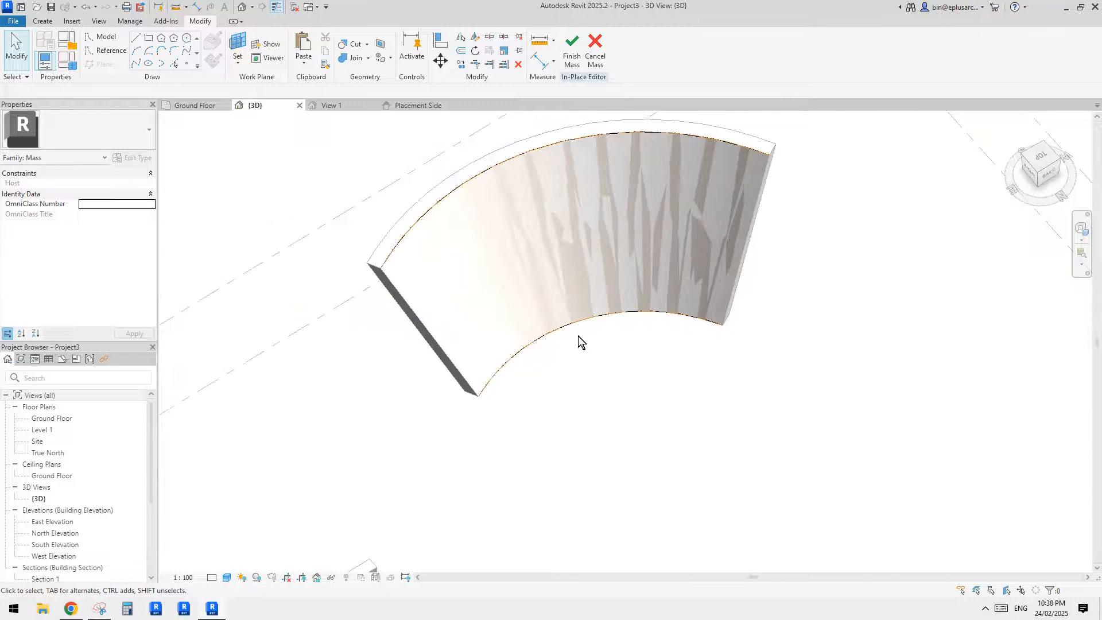
shift+middle_drag(481, 208, 495, 260)
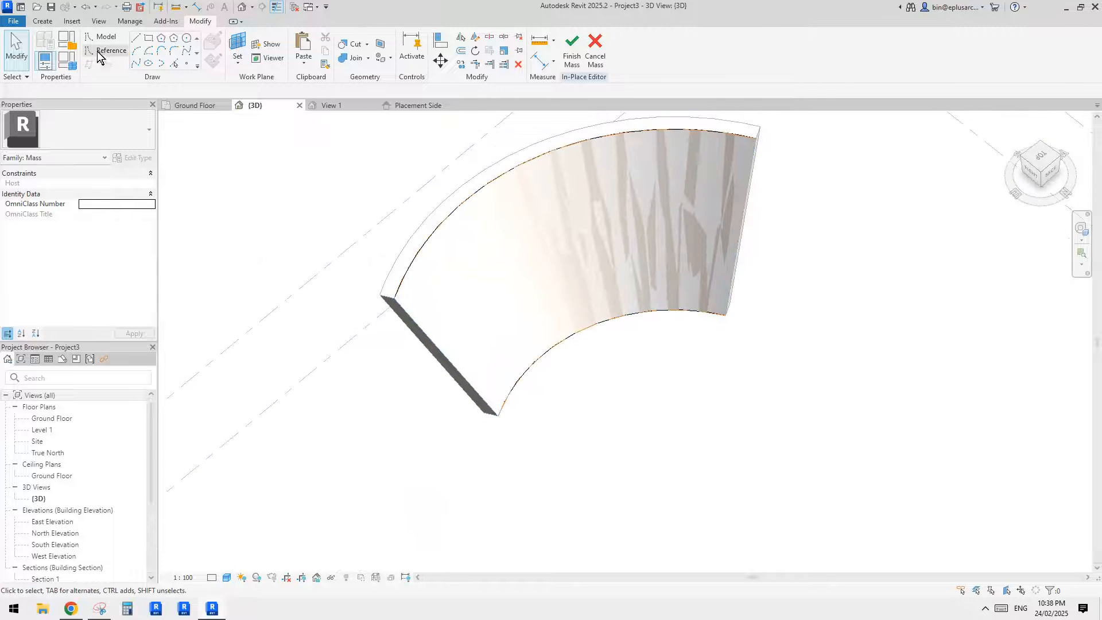
scroll(726, 136, down, 2)
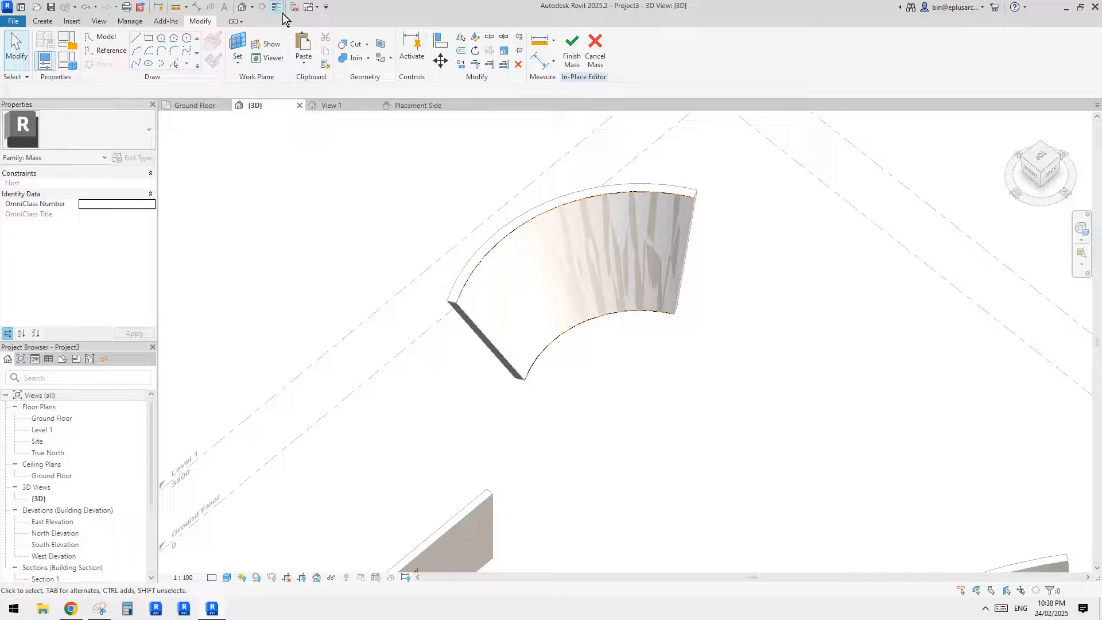
scroll(631, 287, up, 2)
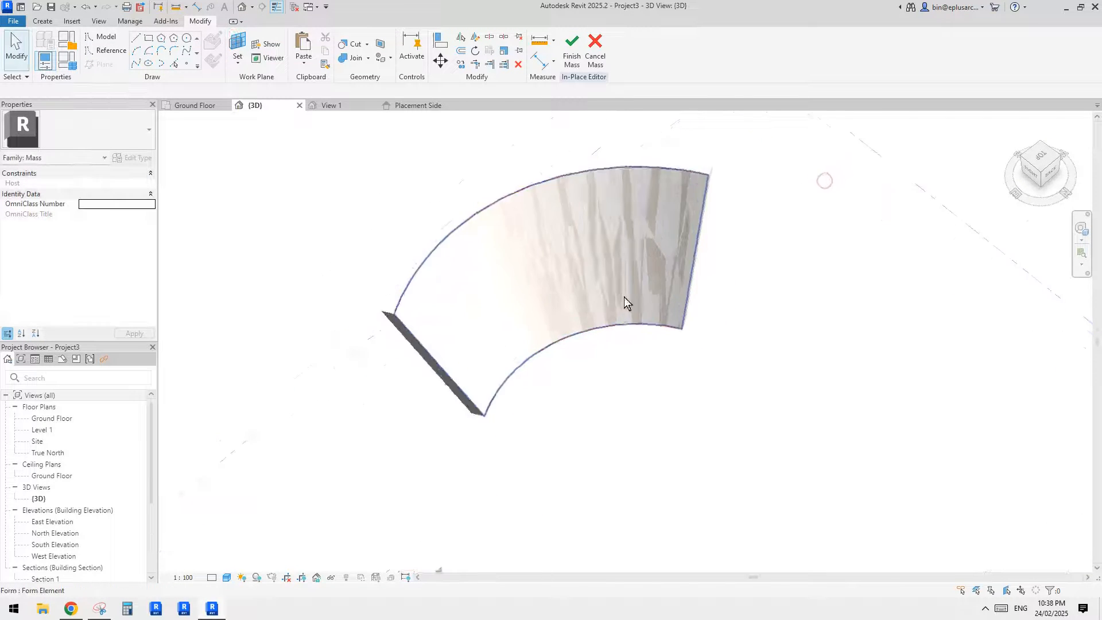
shift+middle_drag(624, 298, 529, 301)
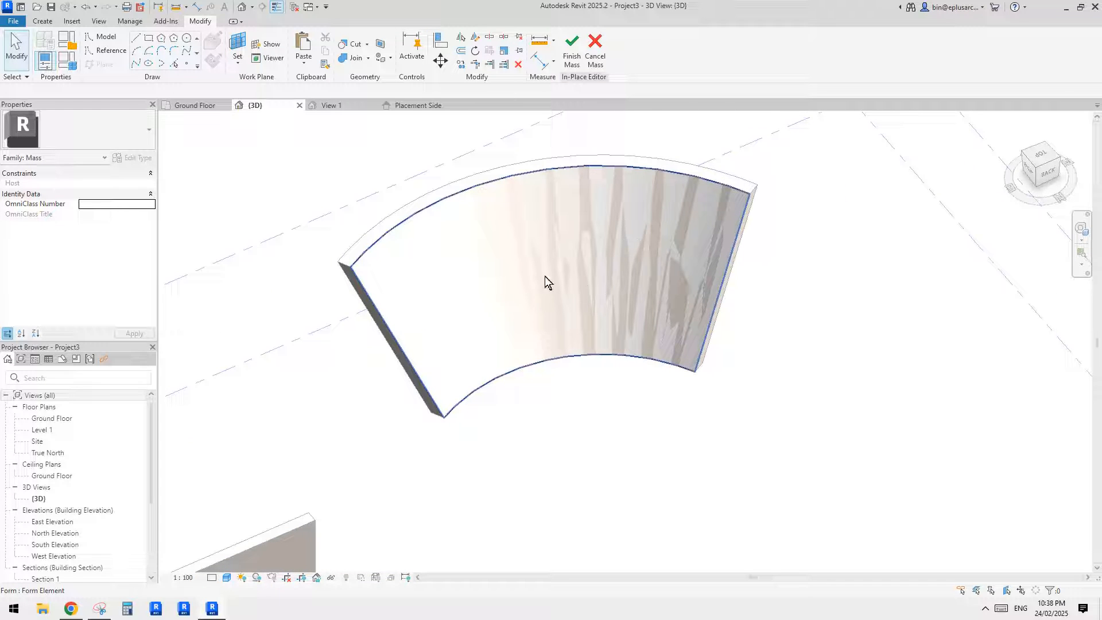
shift+middle_drag(614, 229, 667, 256)
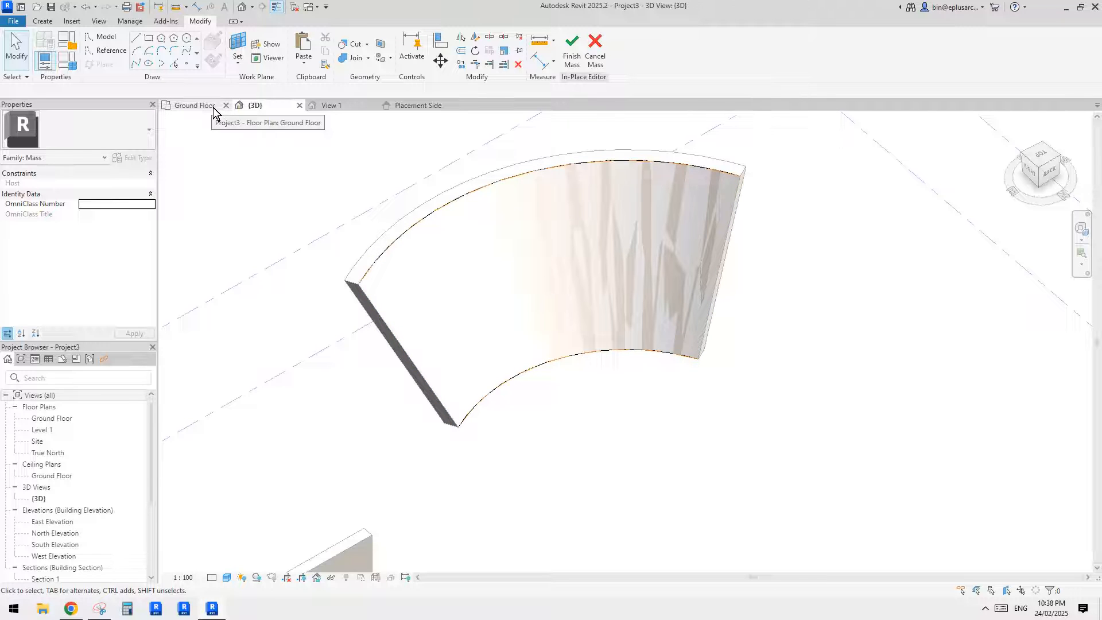
- Draw a straight reference line about 4700 mm long on the Ground Floor plane in front of the curved surface
click(105, 51)
click(495, 438)
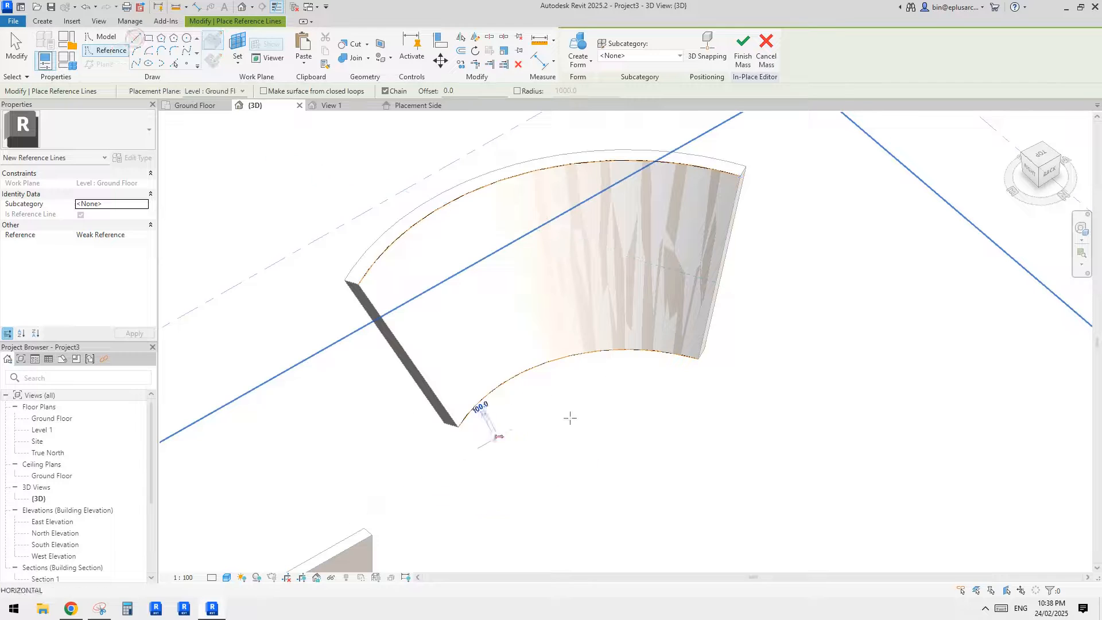
click(666, 384)
shift+middle_drag(593, 384, 628, 391)
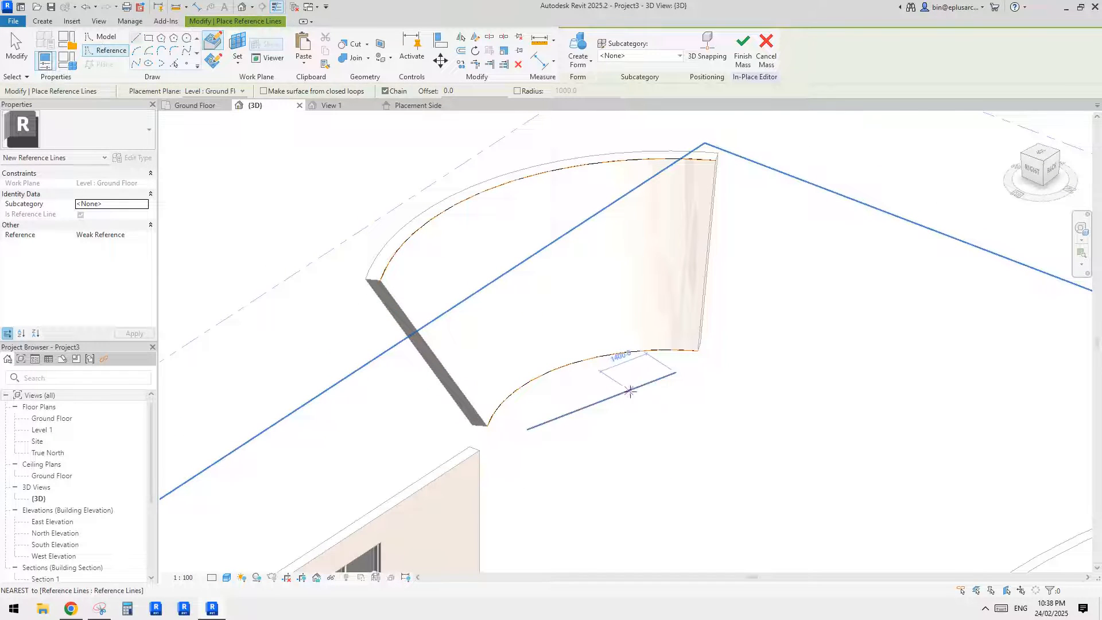
middle_drag(505, 334, 509, 339)
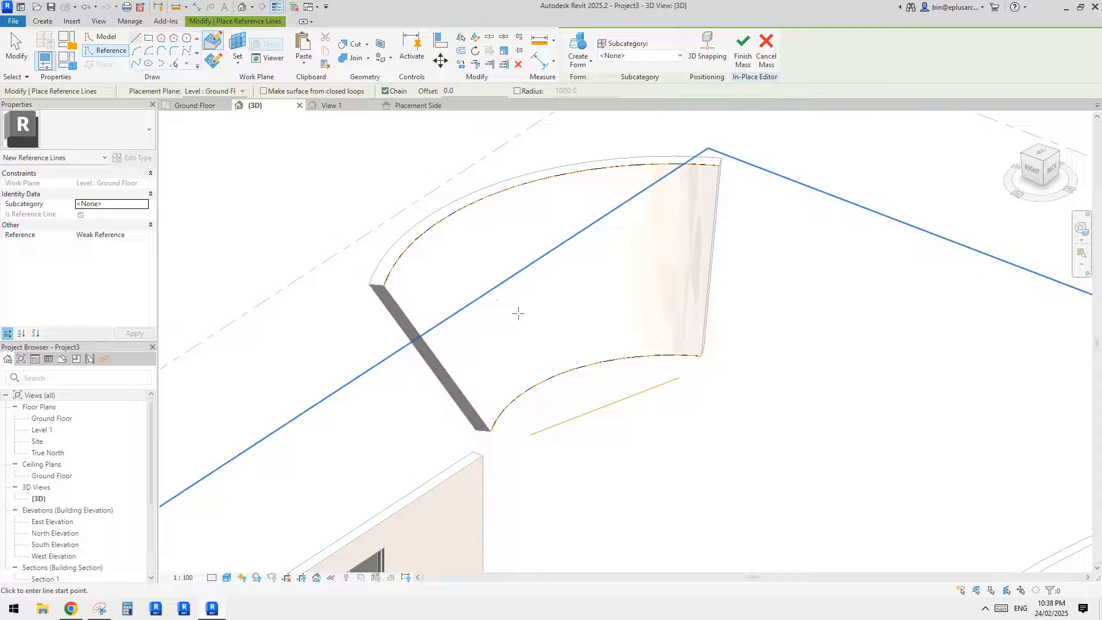
shift+middle_drag(534, 258, 564, 299)
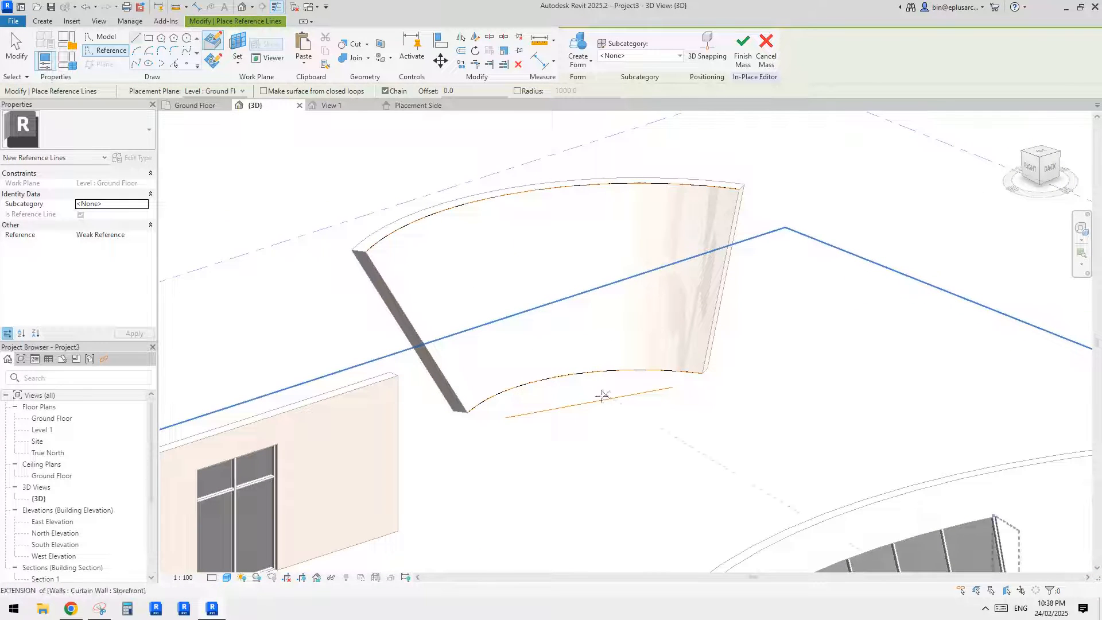
shift+middle_drag(603, 278, 499, 248)
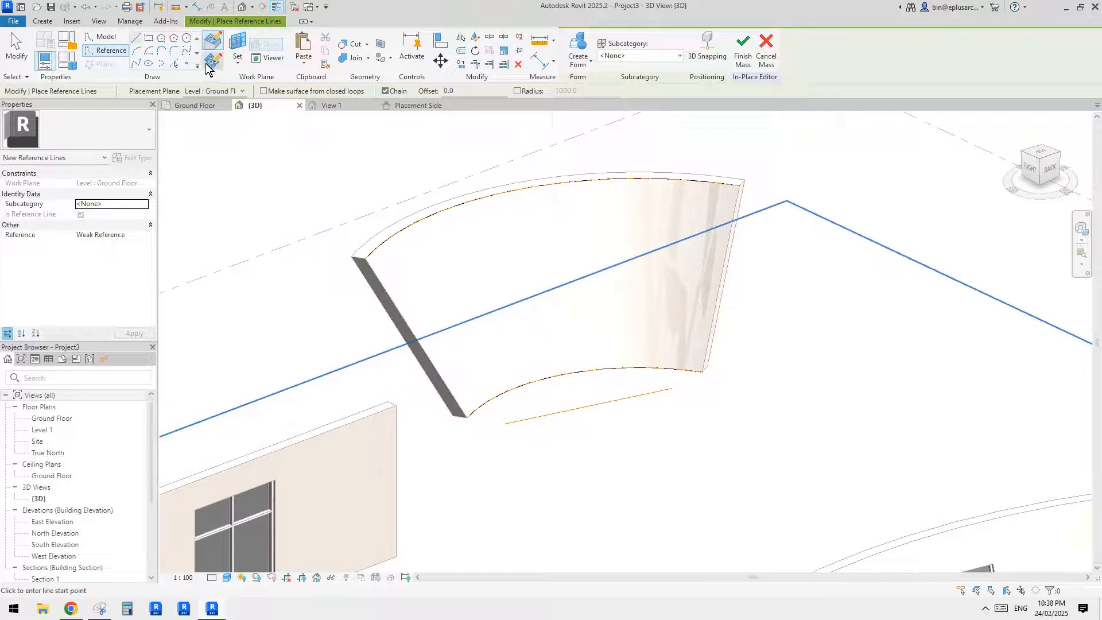
- Set the reference line's vertical plane as work plane and draw a reference rectangle about 3800 mm wide on it
click(149, 42)
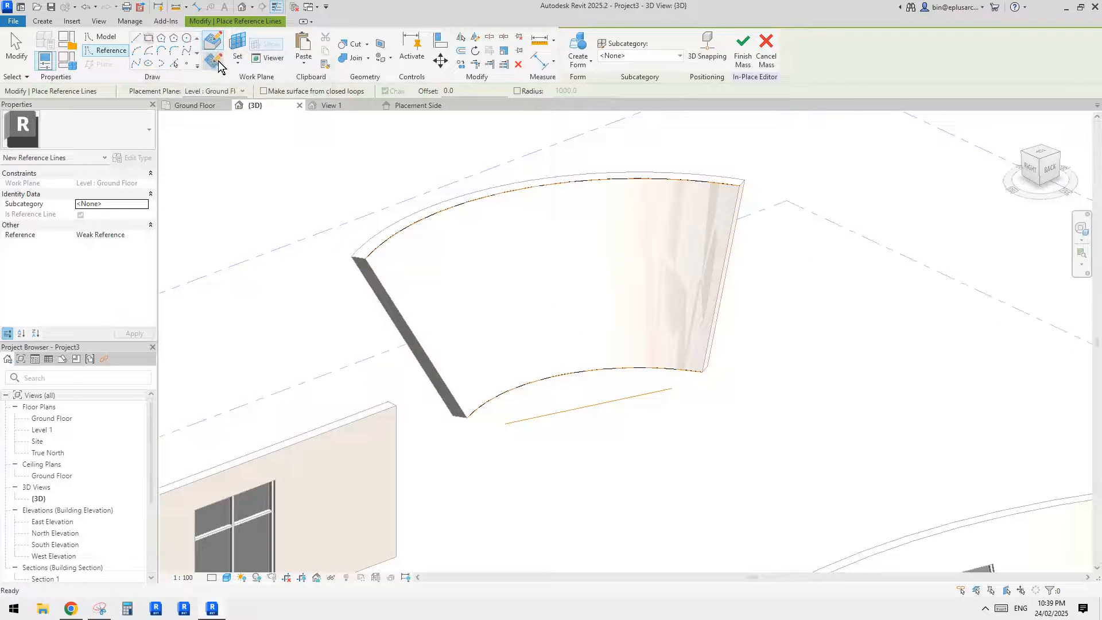
key(Escape)
key(Escape)
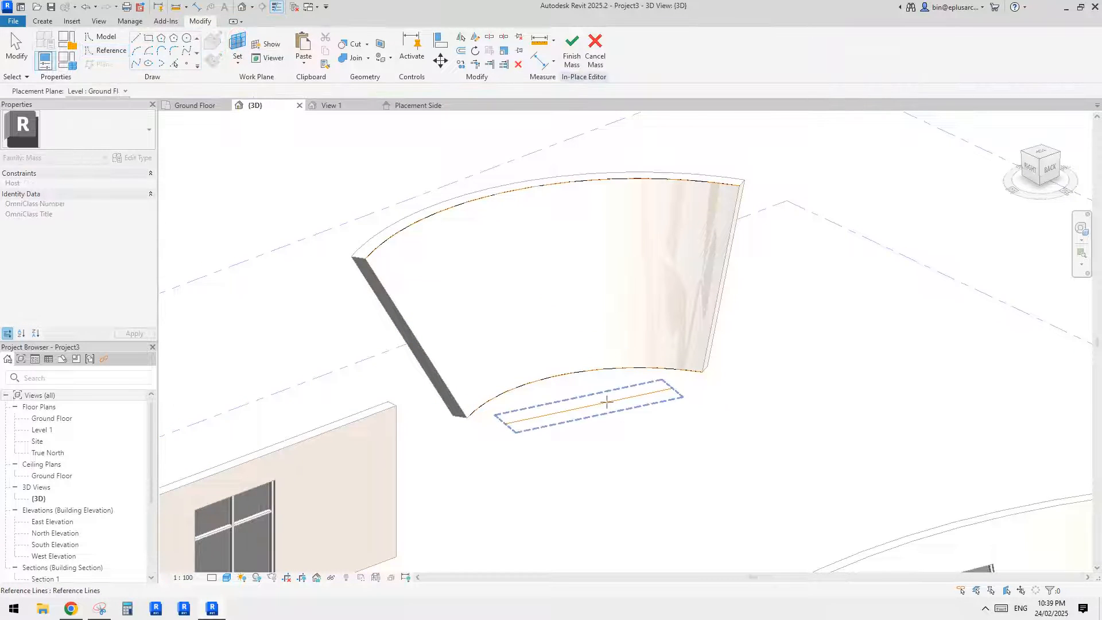
click(606, 402)
shift+middle_drag(610, 380, 571, 352)
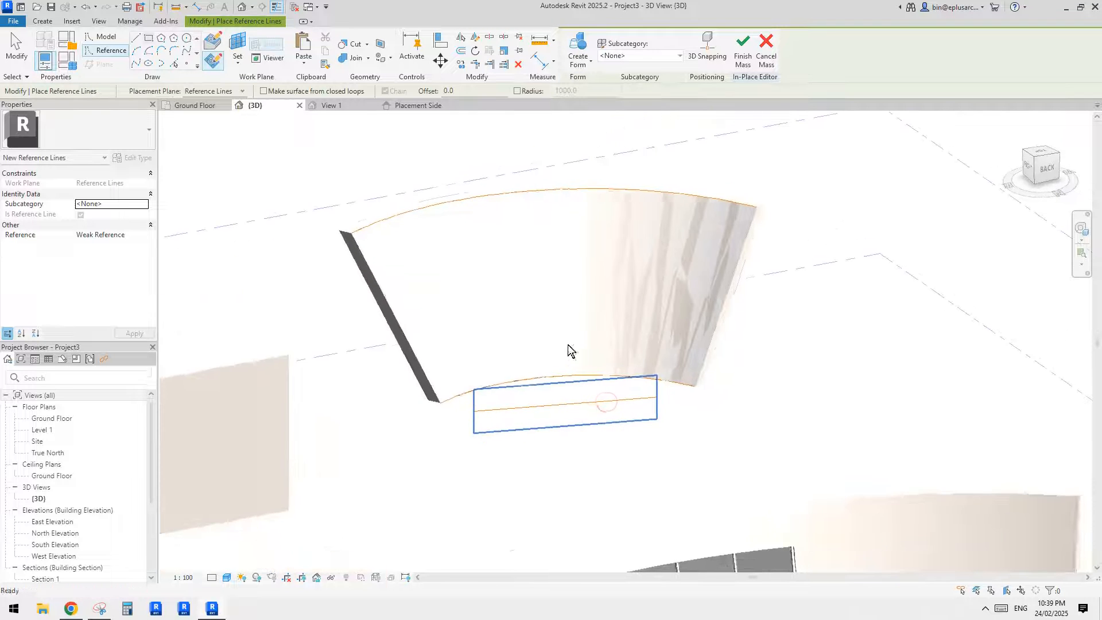
click(487, 262)
click(647, 333)
shift+middle_drag(659, 322, 616, 347)
key(Escape)
key(Escape)
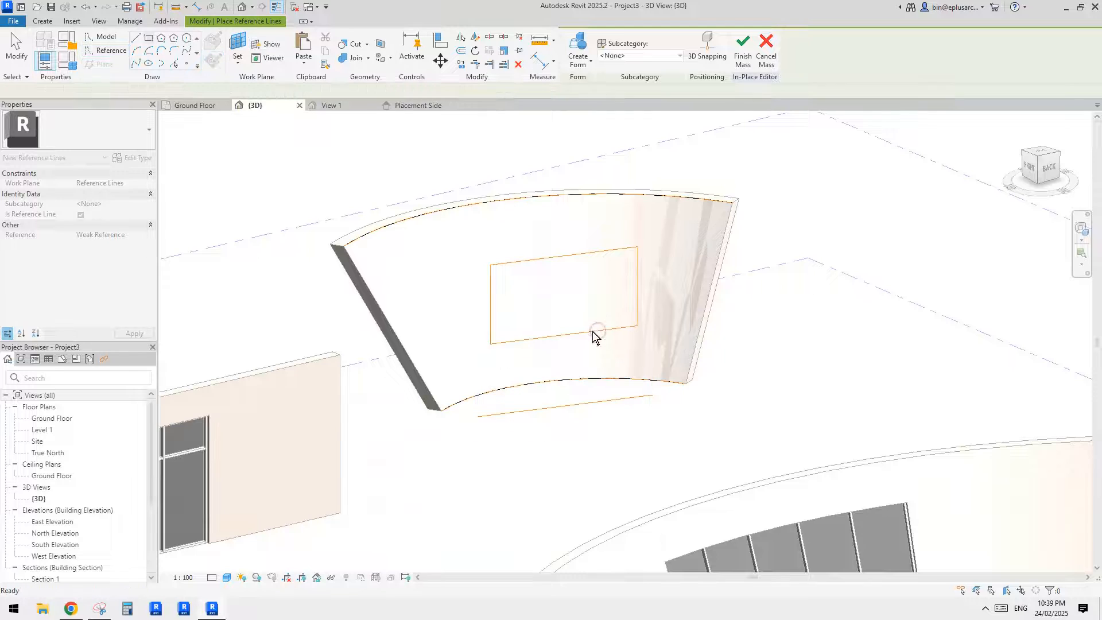
- Create a void form from the reference rectangle and stretch it through the curved surface to a depth of about 4857 mm
click(592, 332)
shift+middle_drag(553, 331, 592, 332)
click(593, 107)
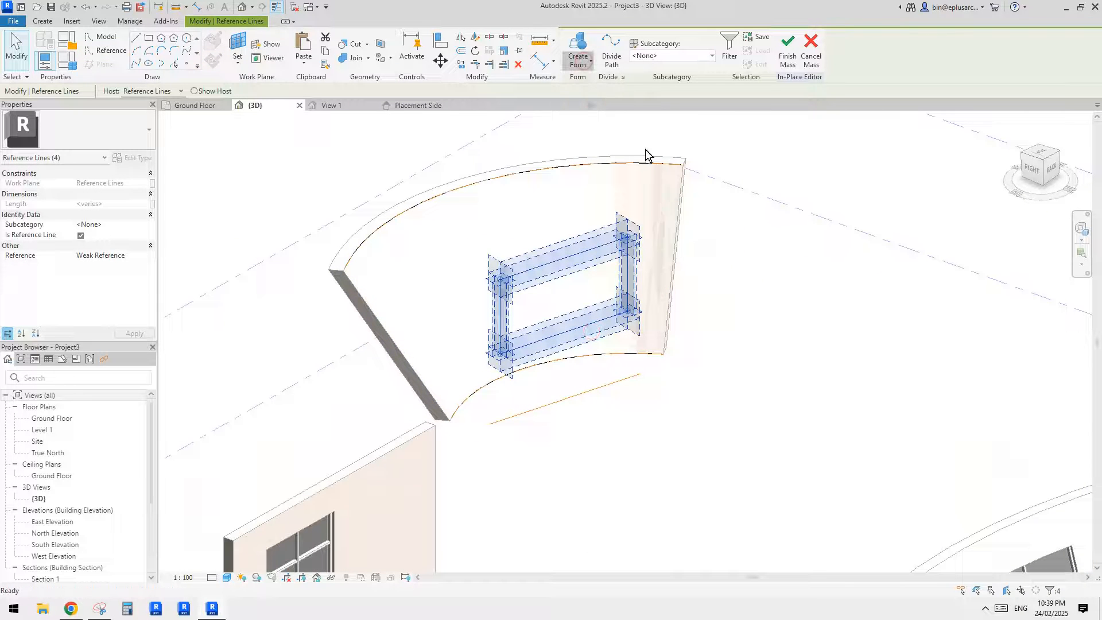
shift+middle_drag(839, 277, 594, 273)
click(769, 322)
shift+middle_drag(769, 323, 718, 304)
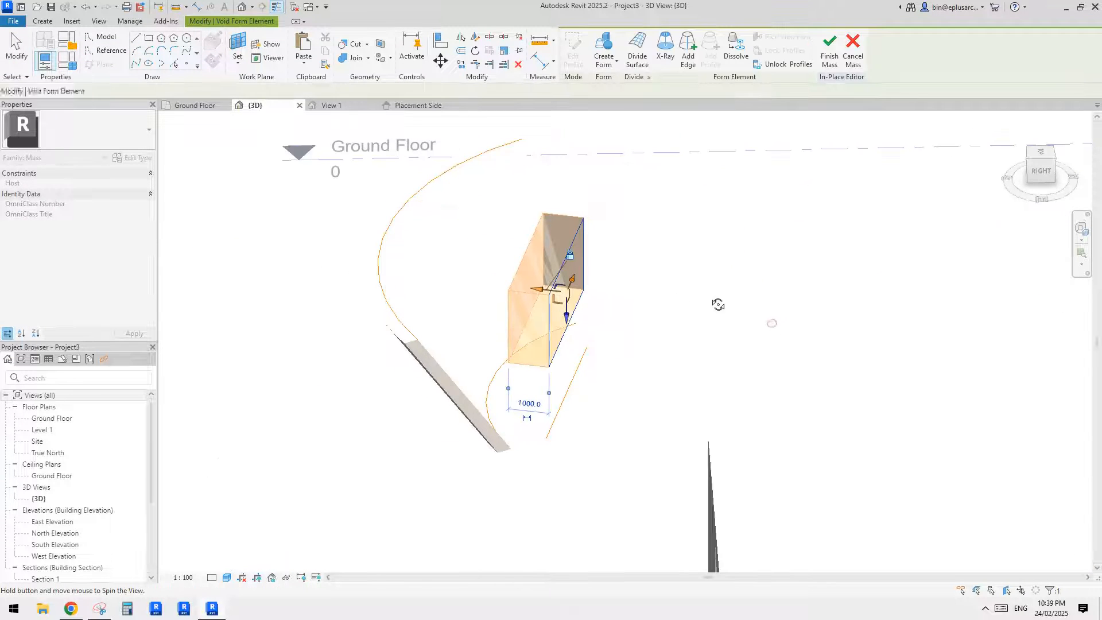
drag(540, 294, 308, 270)
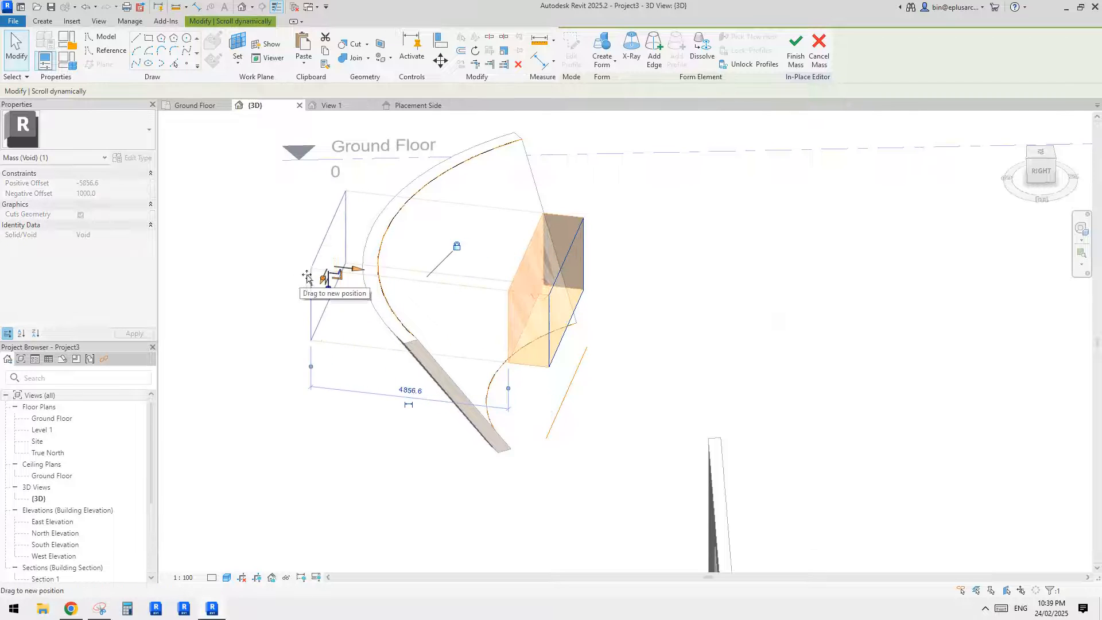
shift+middle_drag(308, 270, 584, 248)
key(Escape)
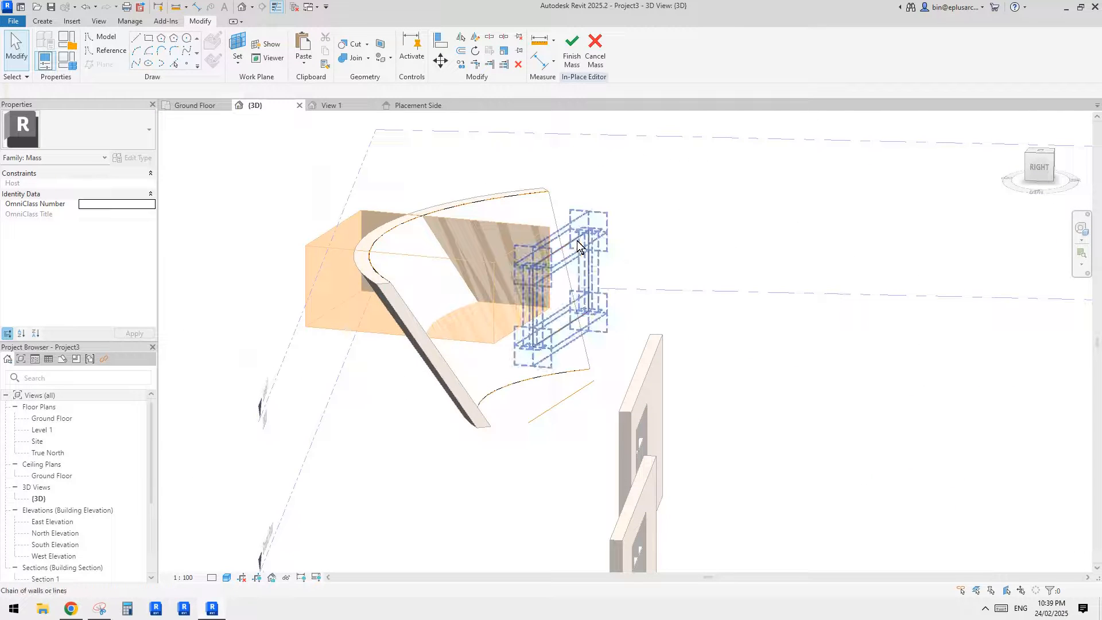
- Lower the upper reference line of the rectangle to reduce the void's height to about 1440 mm
click(576, 240)
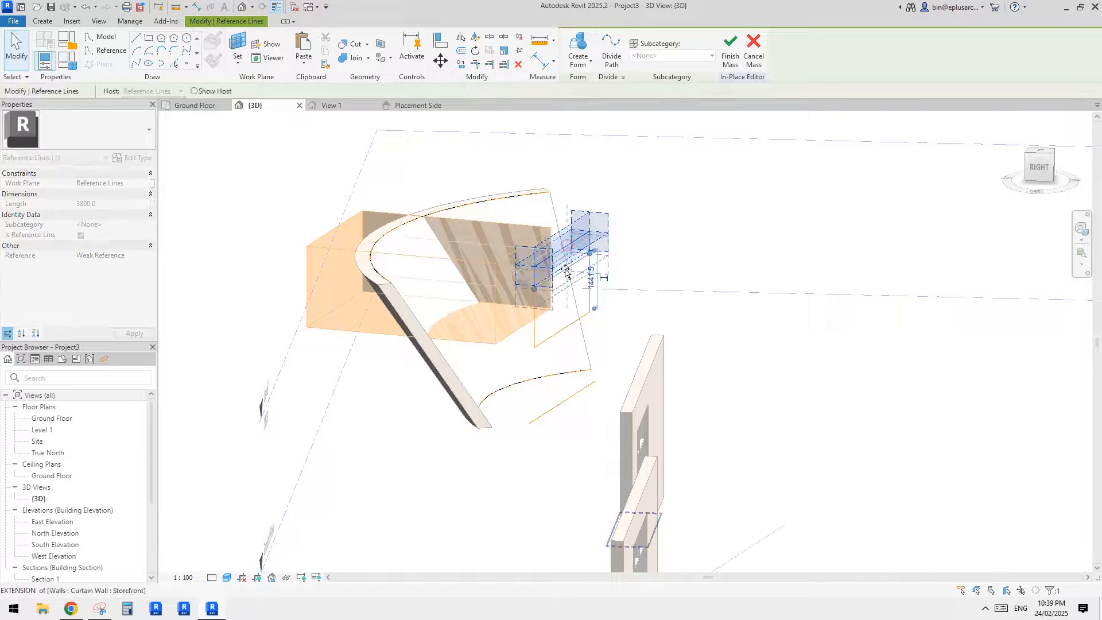
shift+middle_drag(710, 246, 588, 258)
key(Escape)
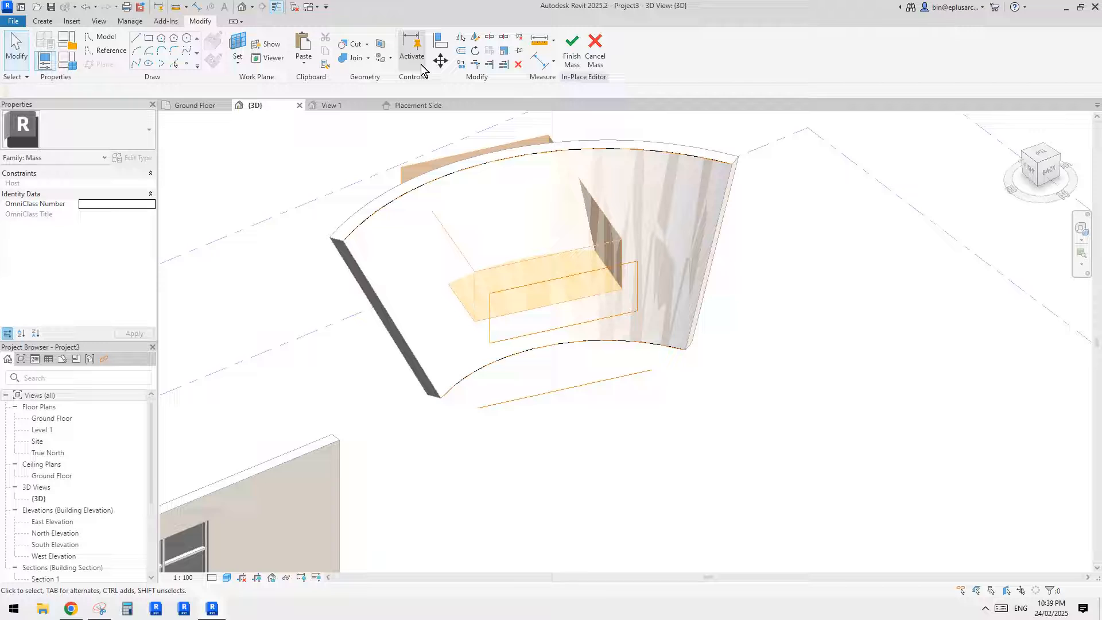
- Cut the mass's curved surface form with the void form to make a window opening
click(355, 44)
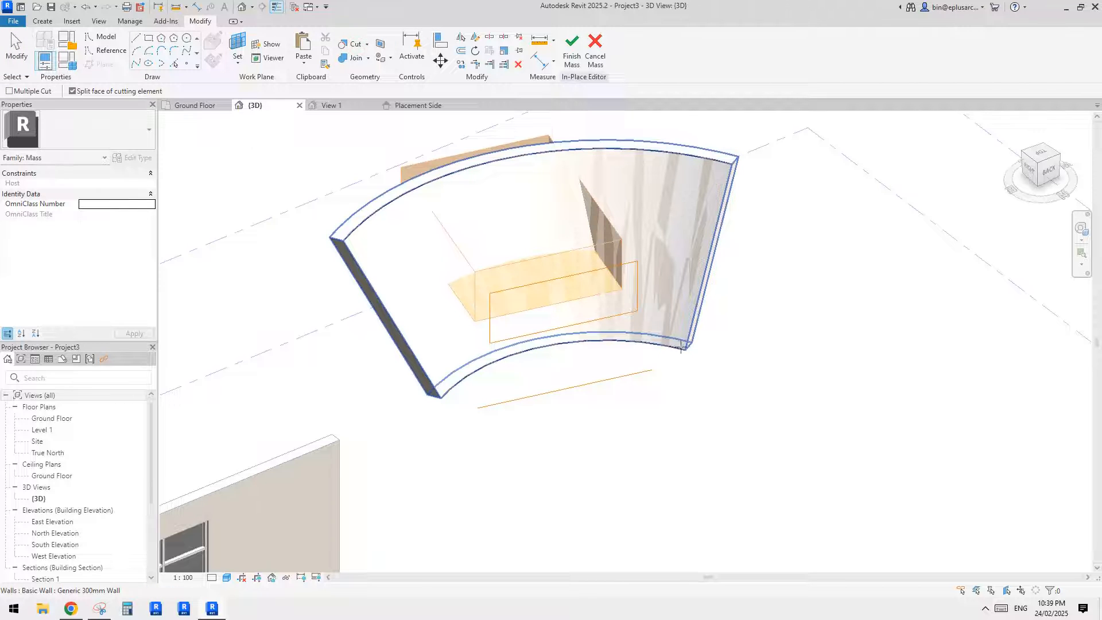
shift+middle_drag(681, 348, 659, 320)
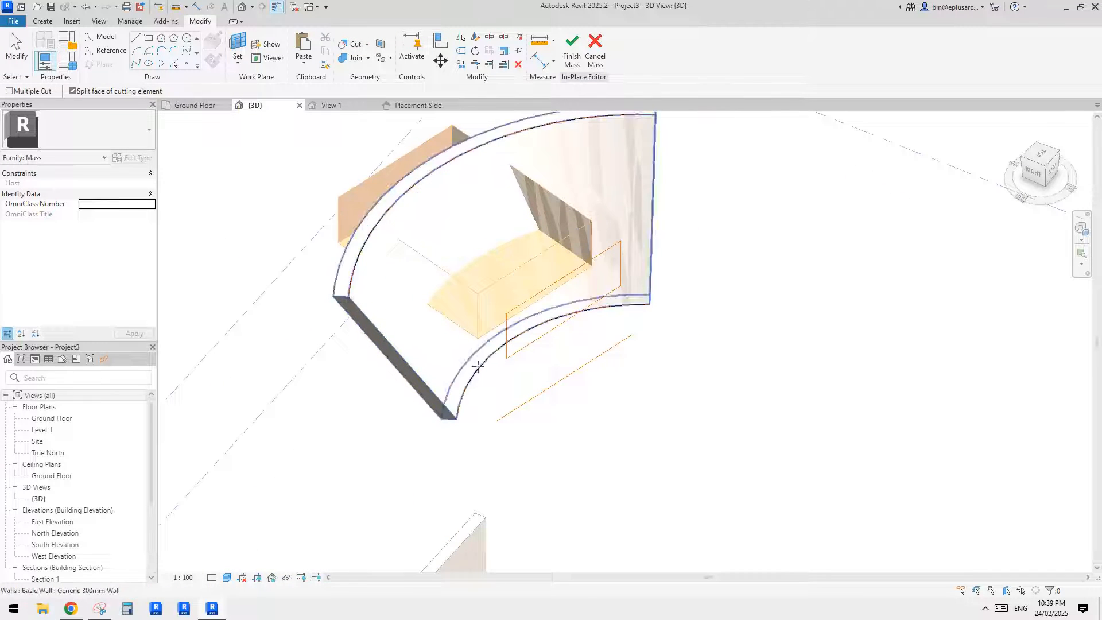
click(467, 391)
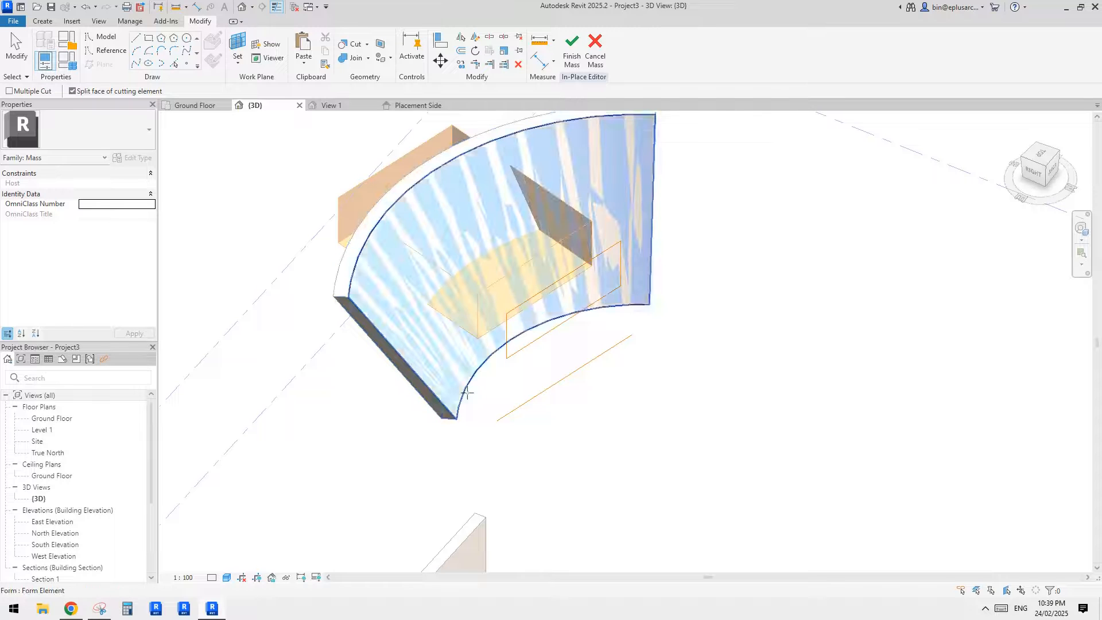
middle_drag(523, 314, 526, 359)
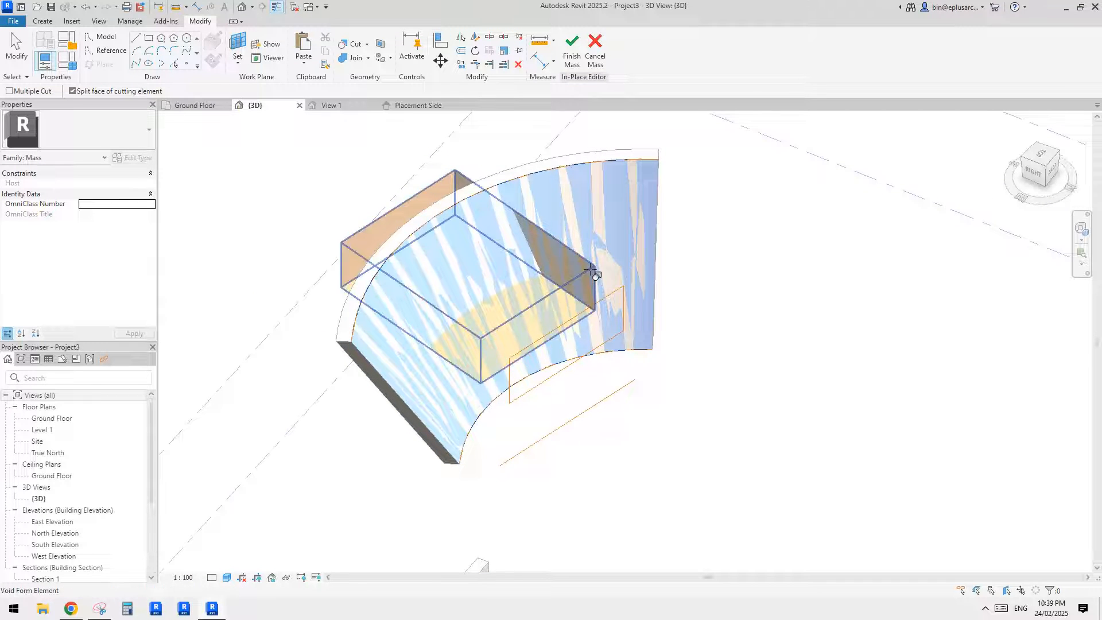
click(614, 268)
shift+middle_drag(620, 287, 709, 314)
key(Escape)
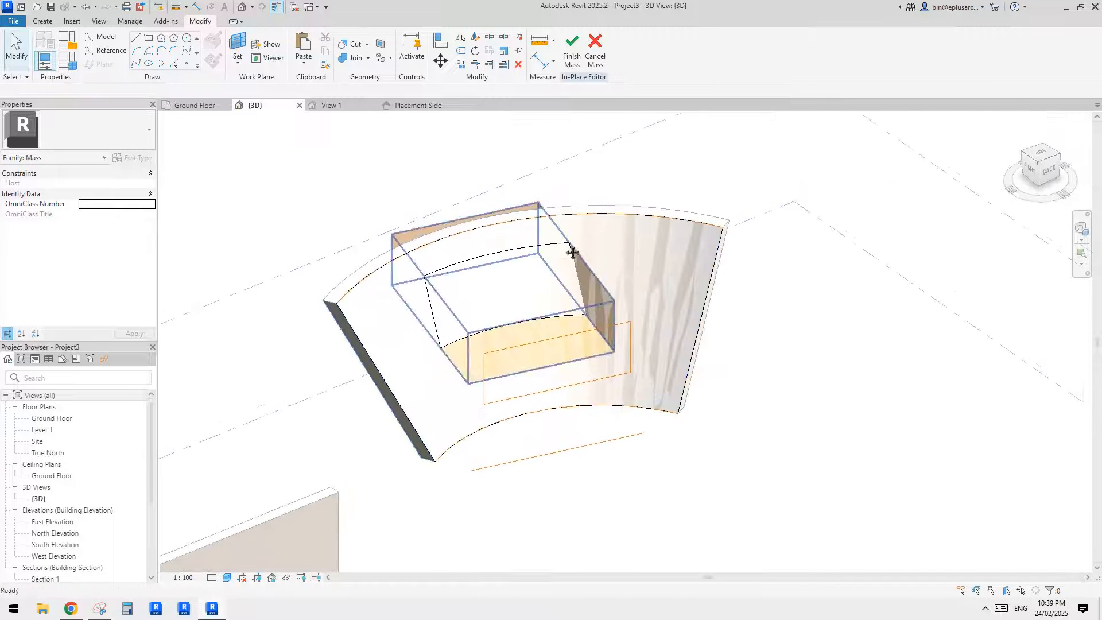
- Finish the mass edit and update the curved slanted wall to the face so it takes the window opening
shift+middle_drag(574, 267, 584, 265)
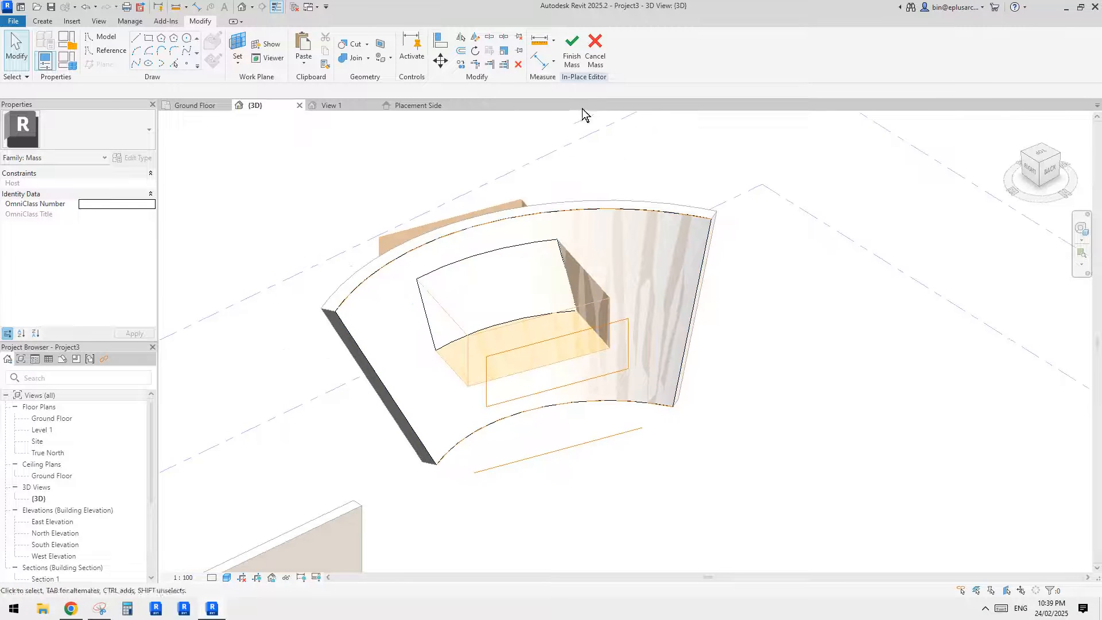
click(572, 52)
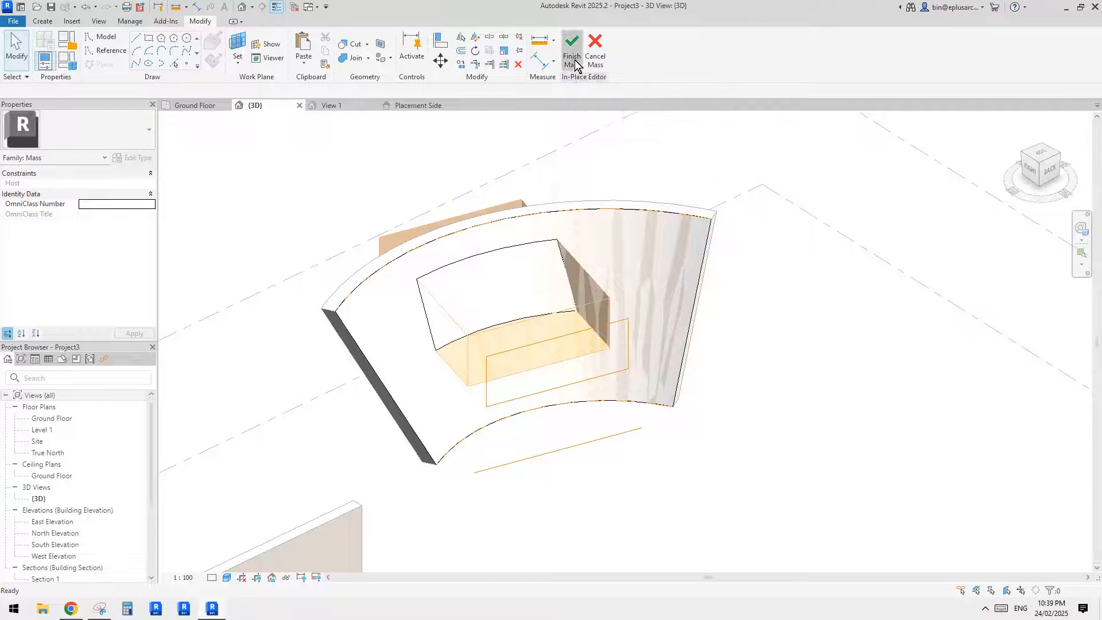
click(706, 211)
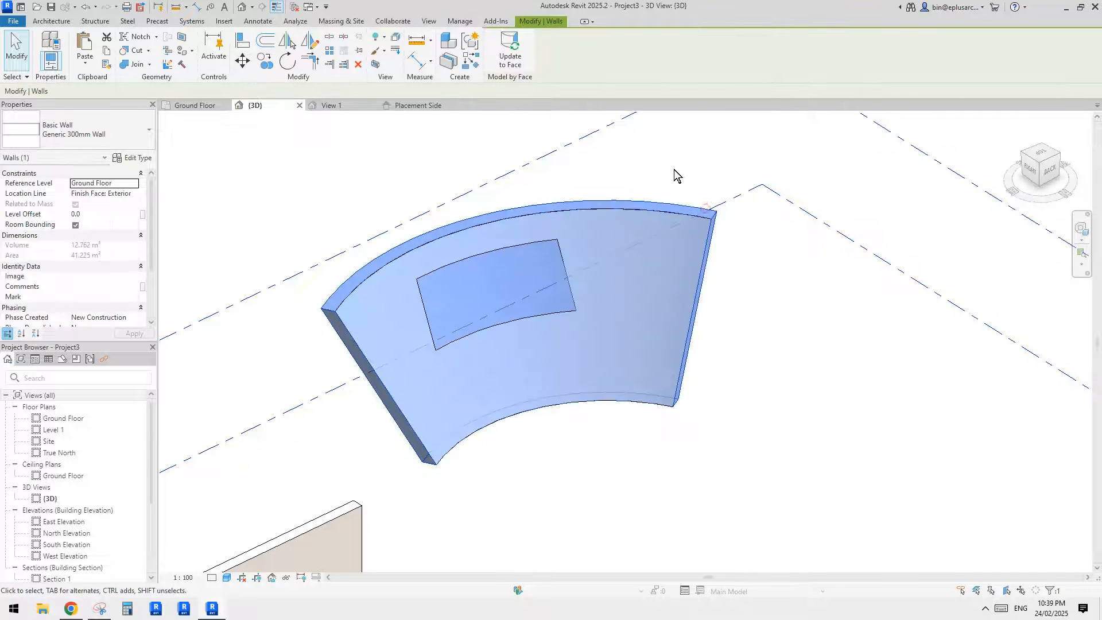
click(514, 67)
click(529, 276)
shift+middle_drag(529, 276, 462, 280)
shift+middle_drag(523, 248, 598, 308)
middle_drag(313, 192, 312, 206)
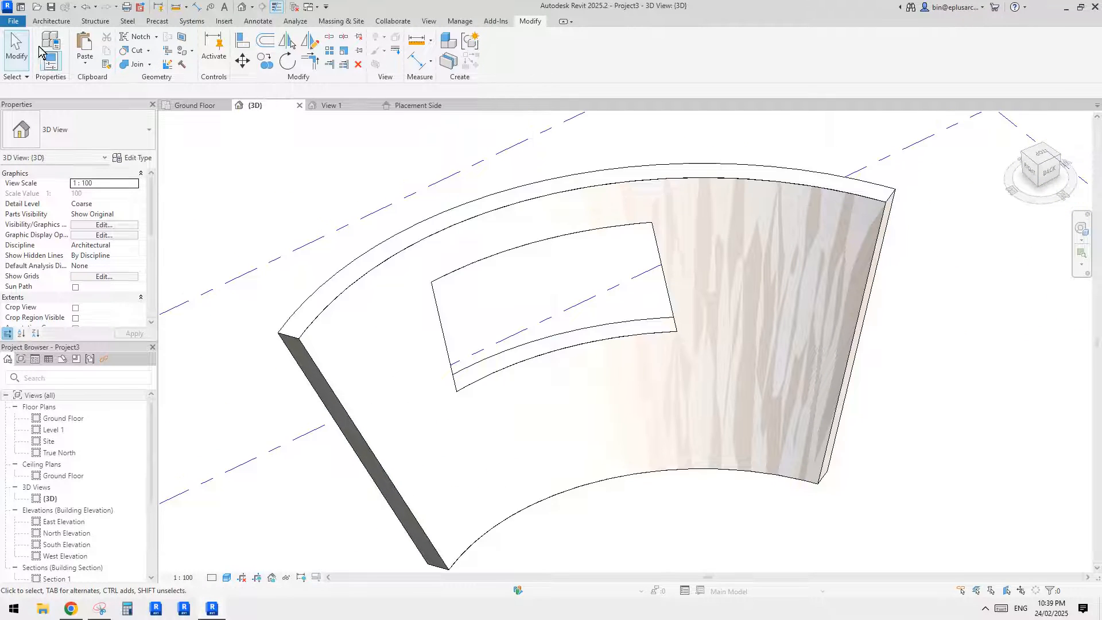
click(18, 26)
key(Escape)
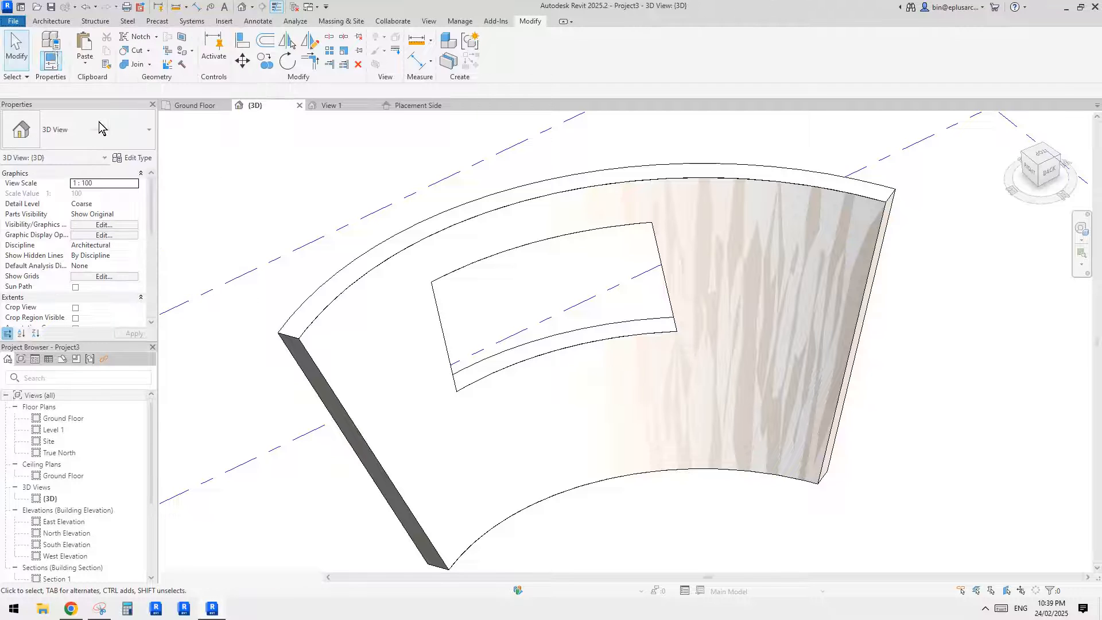
click(44, 22)
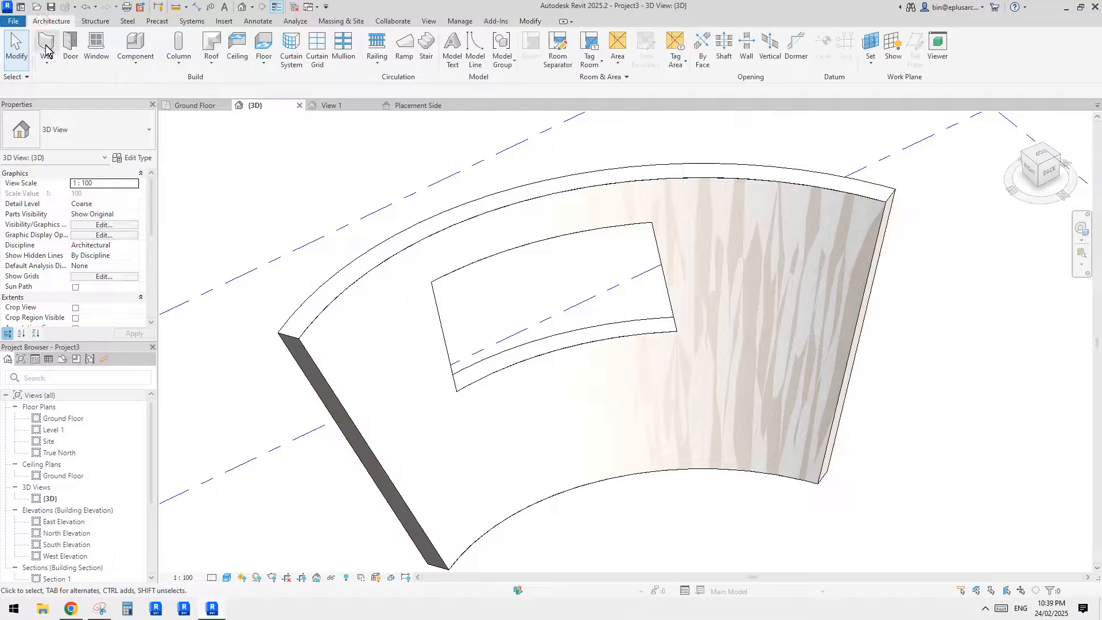
click(106, 138)
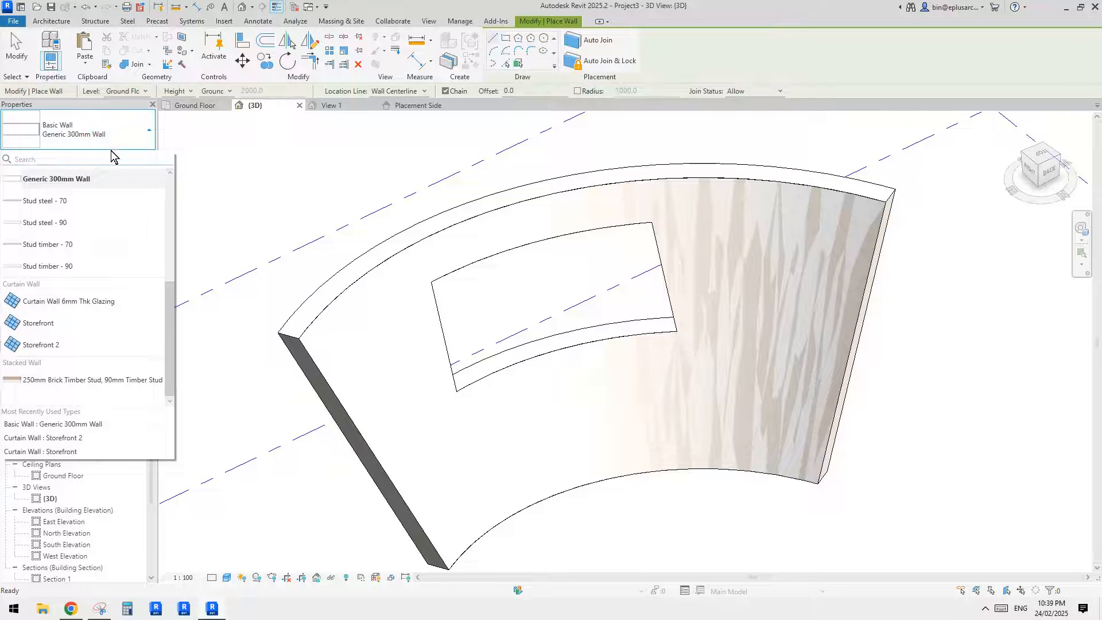
click(62, 80)
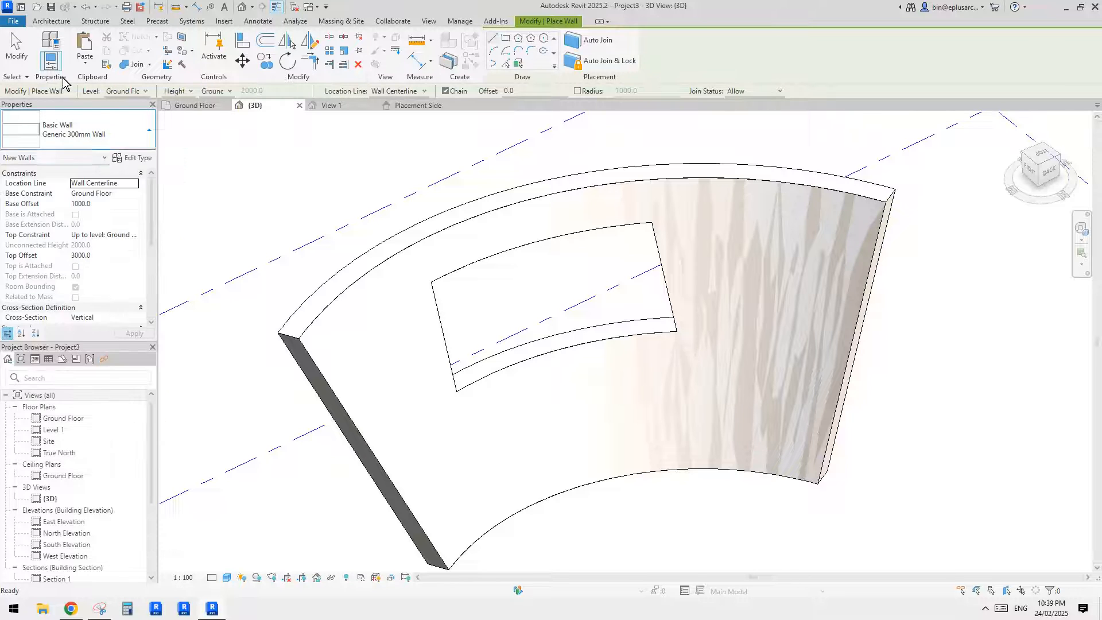
click(69, 136)
click(73, 141)
scroll(62, 228, down, 2)
scroll(62, 229, up, 2)
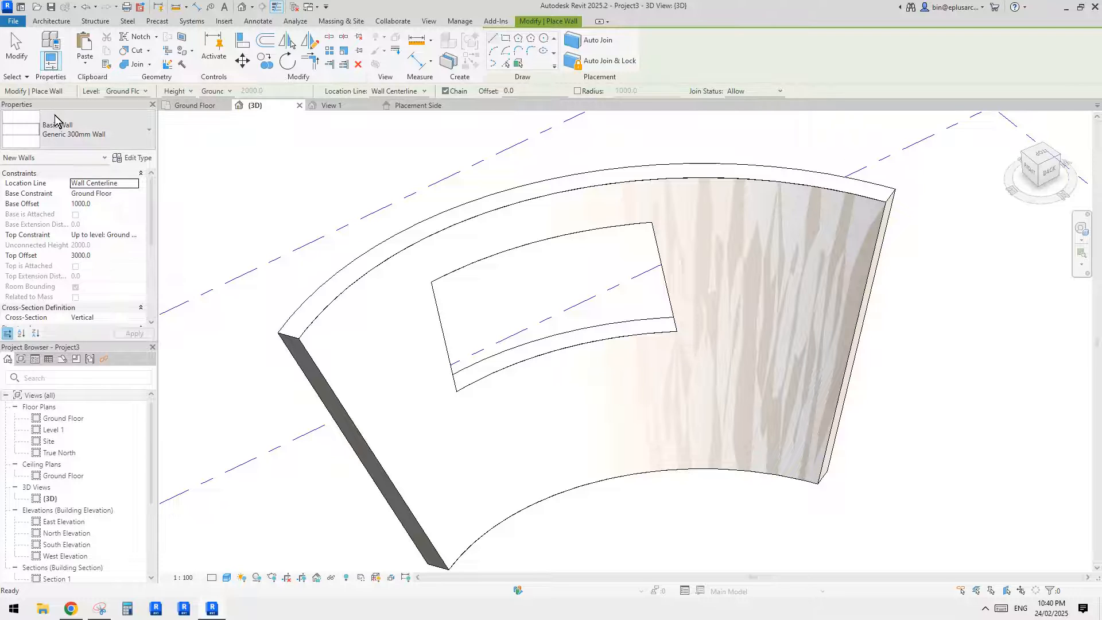
click(60, 22)
click(46, 57)
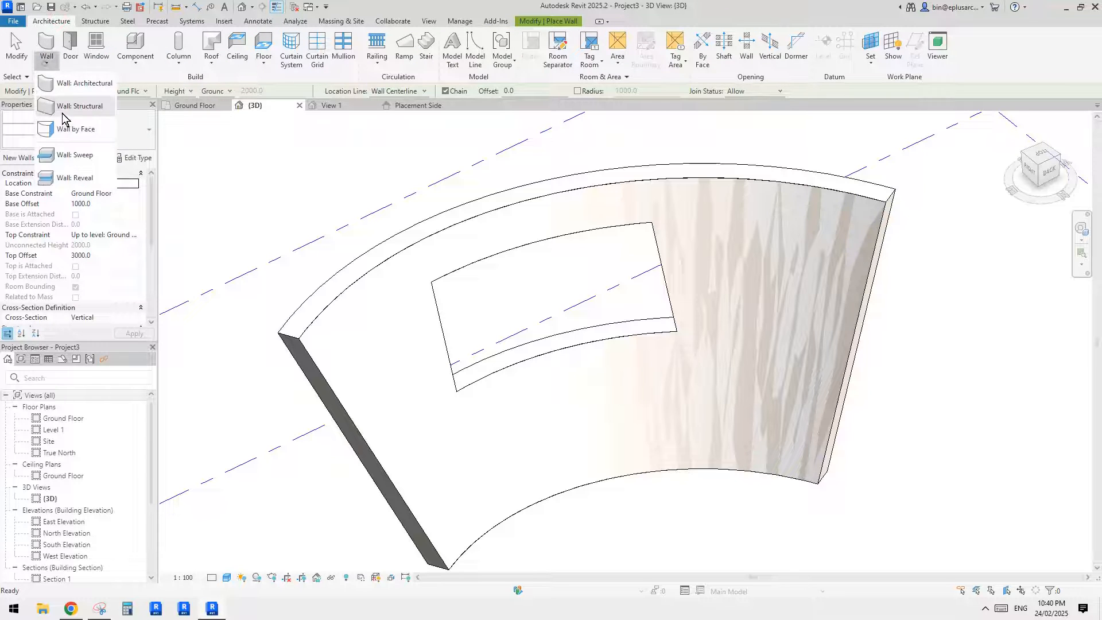
click(69, 99)
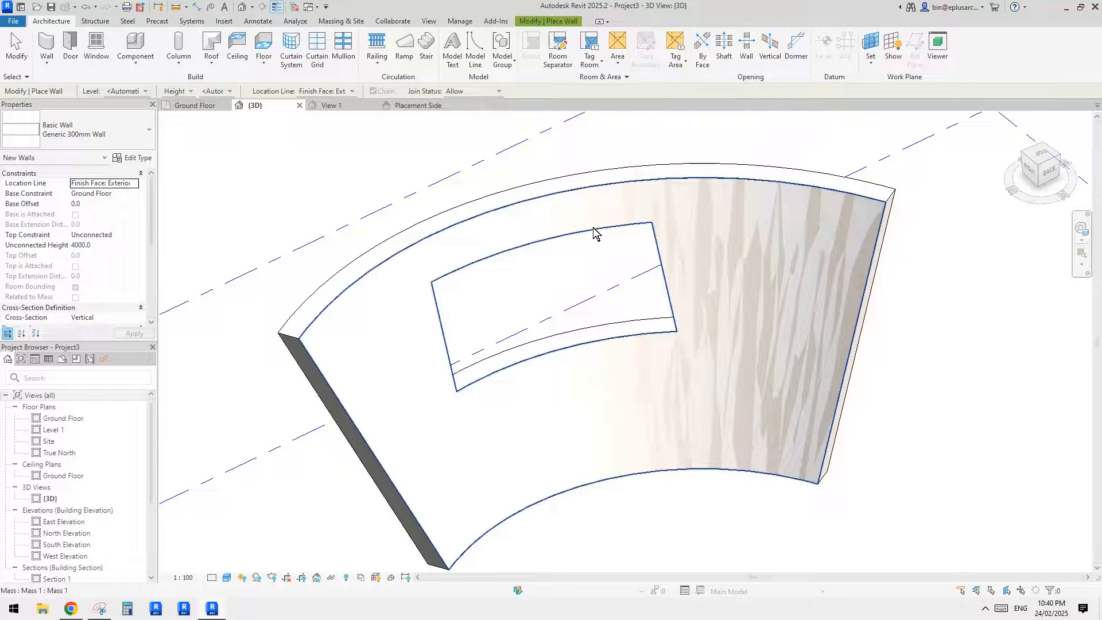
key(Escape)
- Examine the window opening in the curved slanted wall from several angles
middle_drag(597, 258, 599, 286)
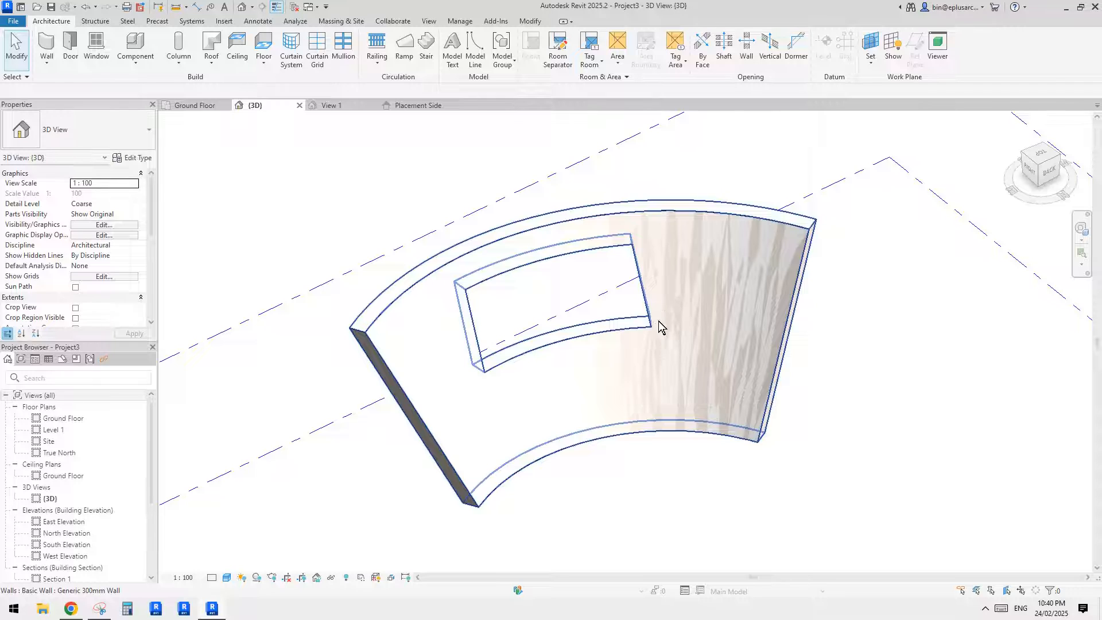
middle_drag(659, 321, 670, 294)
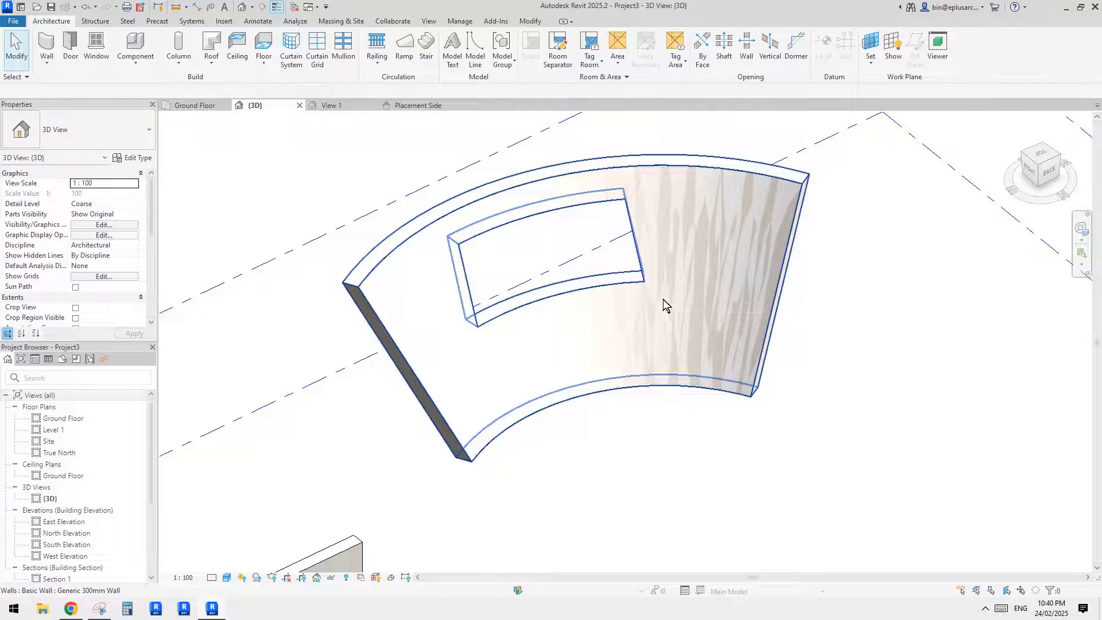
middle_drag(658, 300, 554, 306)
shift+middle_drag(478, 301, 572, 259)
shift+middle_drag(478, 301, 515, 310)
shift+middle_drag(630, 310, 599, 302)
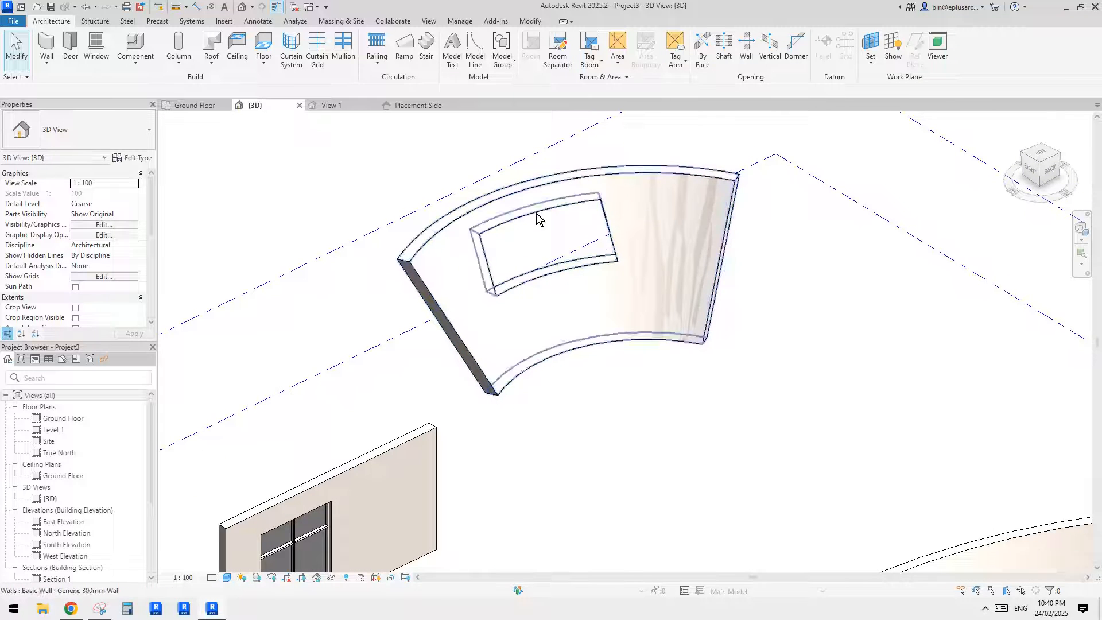
shift+middle_drag(517, 270, 556, 313)
scroll(559, 309, up, 1)
- Delete the Generic 300mm wall from the curved mass face, keeping the mass
click(563, 304)
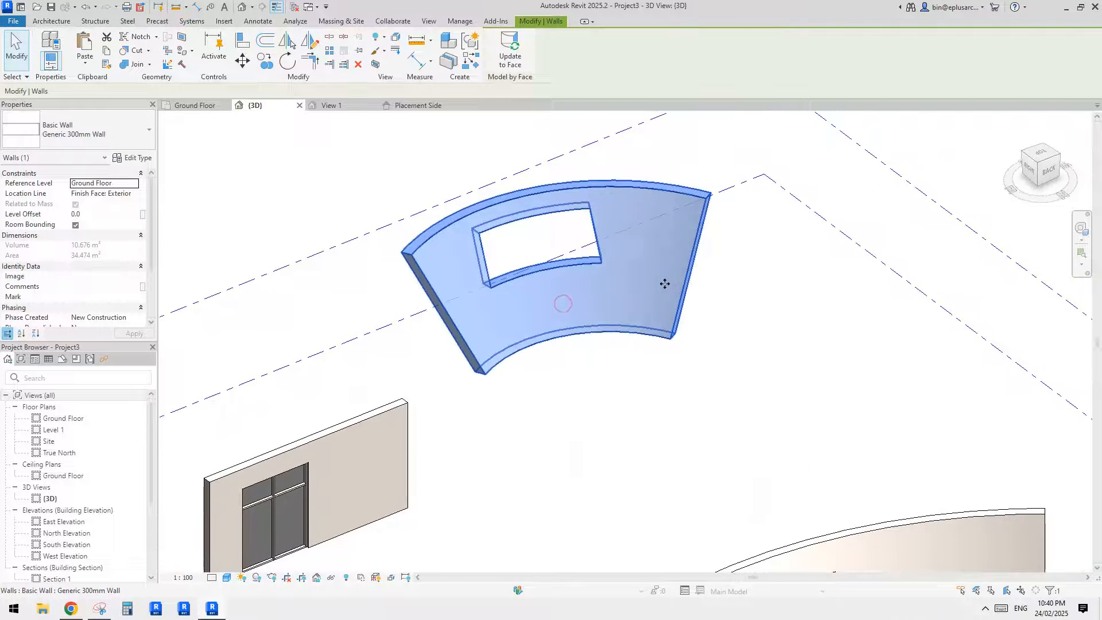
key(Escape)
click(651, 274)
drag(622, 288, 642, 298)
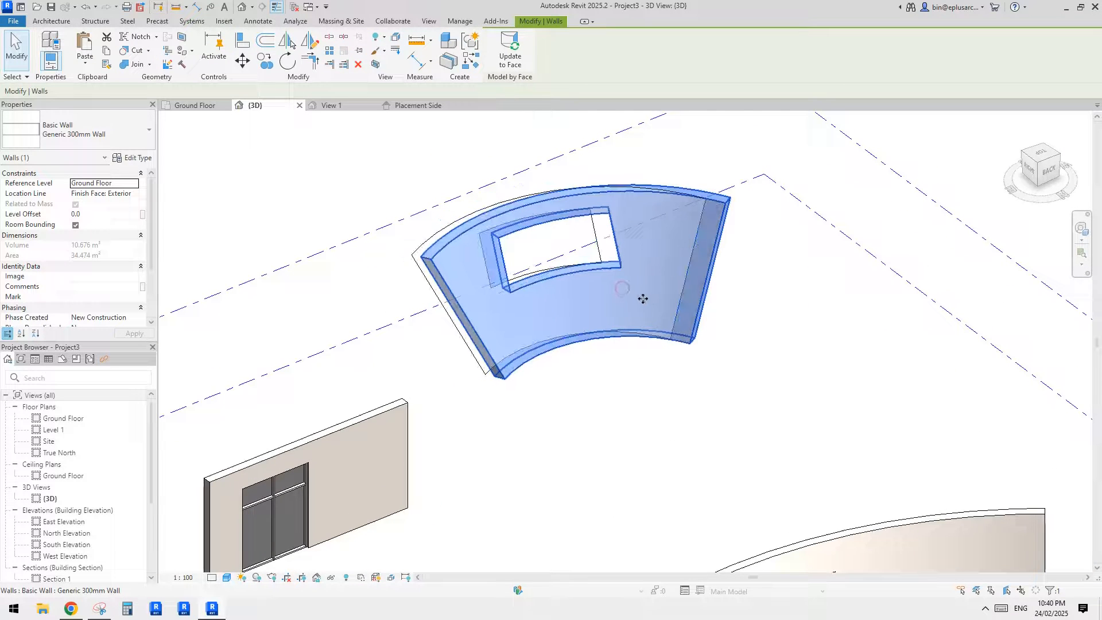
middle_drag(648, 301, 711, 305)
drag(676, 302, 708, 309)
key(Delete)
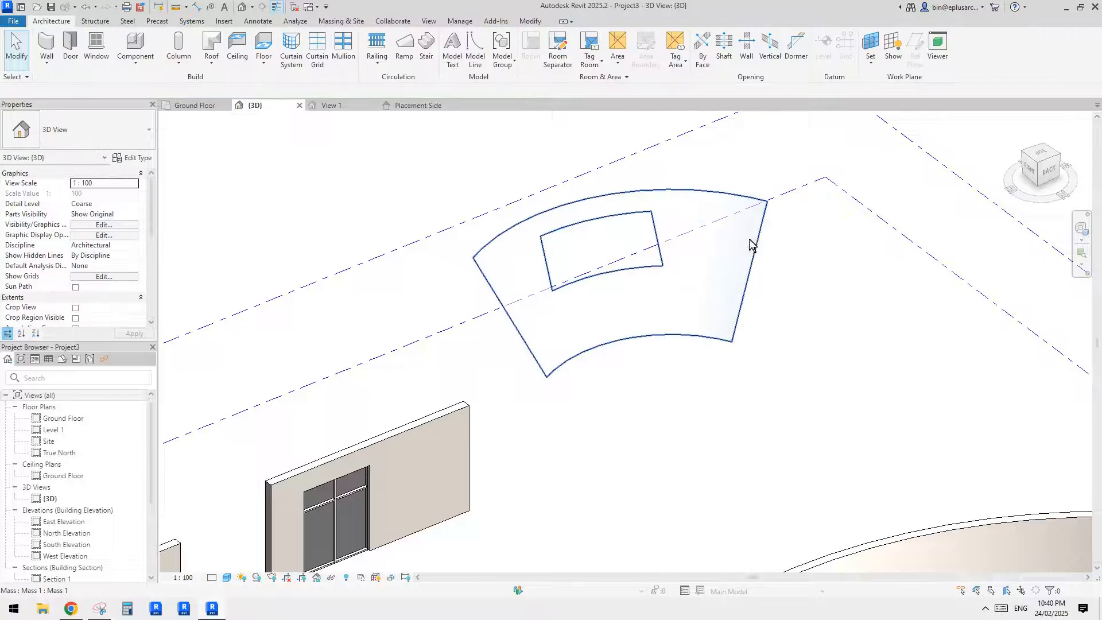
- Edit the curved mass in place and delete the void form that cuts its opening
click(748, 247)
middle_drag(740, 271, 686, 251)
middle_drag(491, 248, 536, 261)
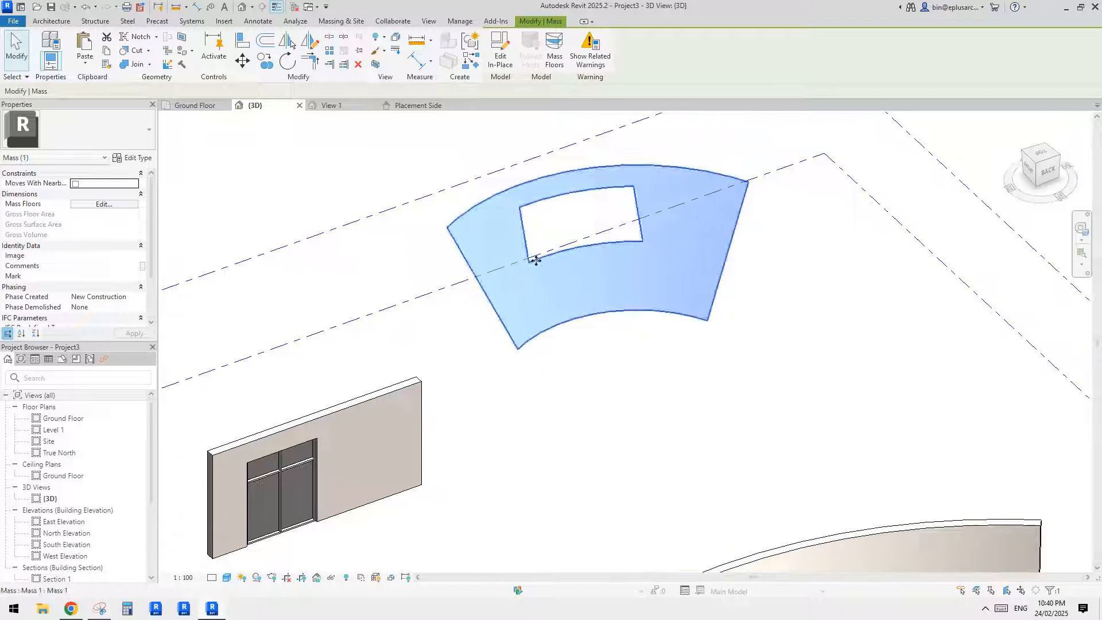
shift+middle_drag(607, 266, 651, 241)
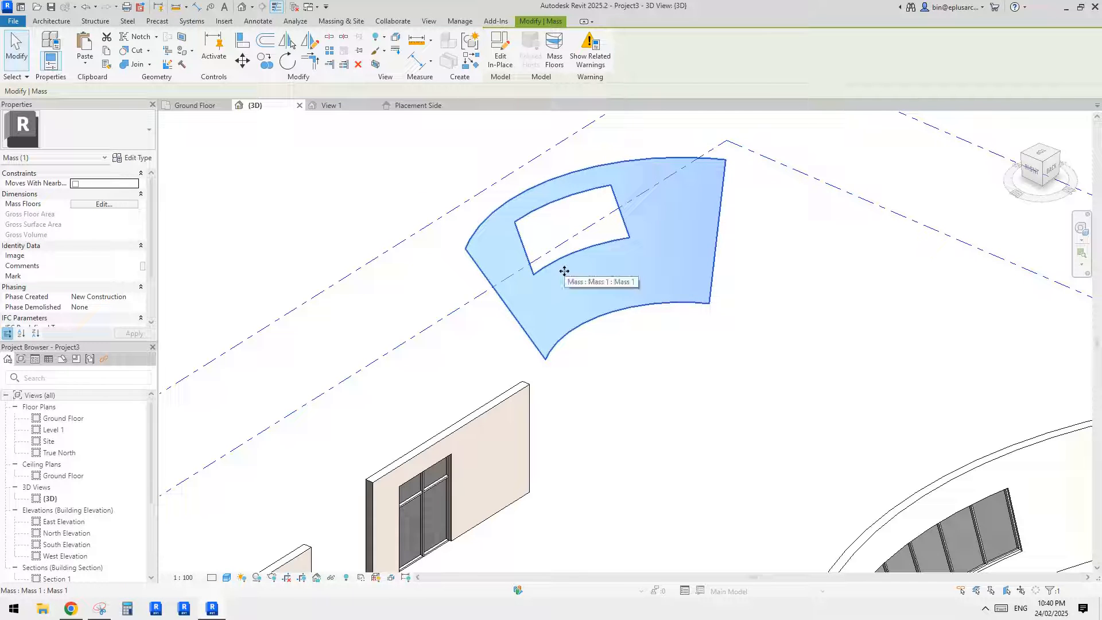
shift+middle_drag(492, 228, 587, 249)
key(Escape)
click(646, 251)
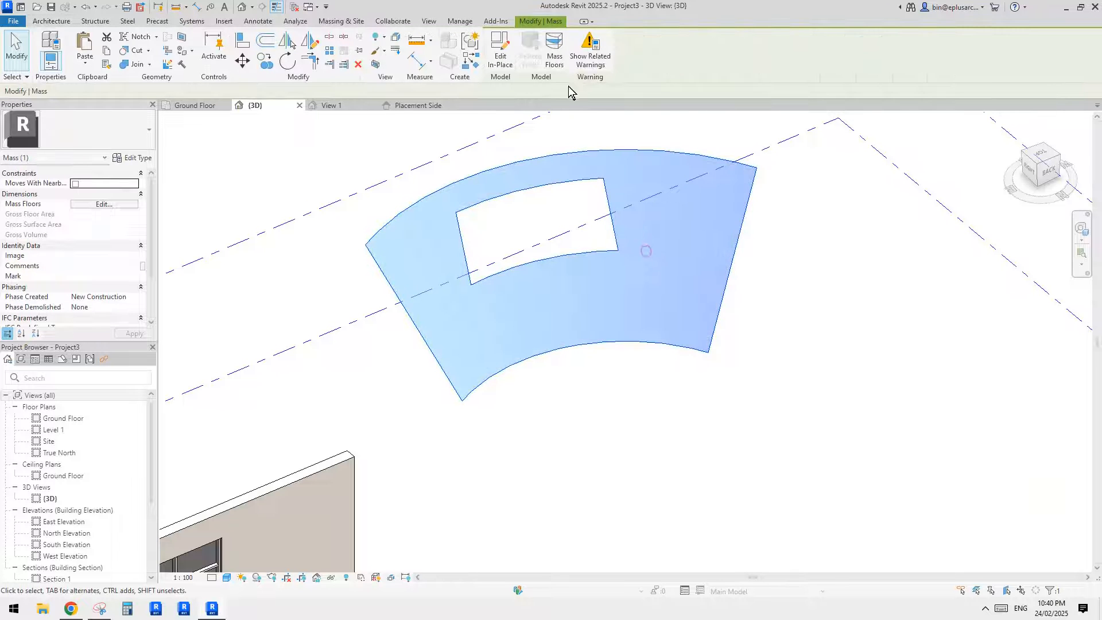
click(491, 63)
click(604, 187)
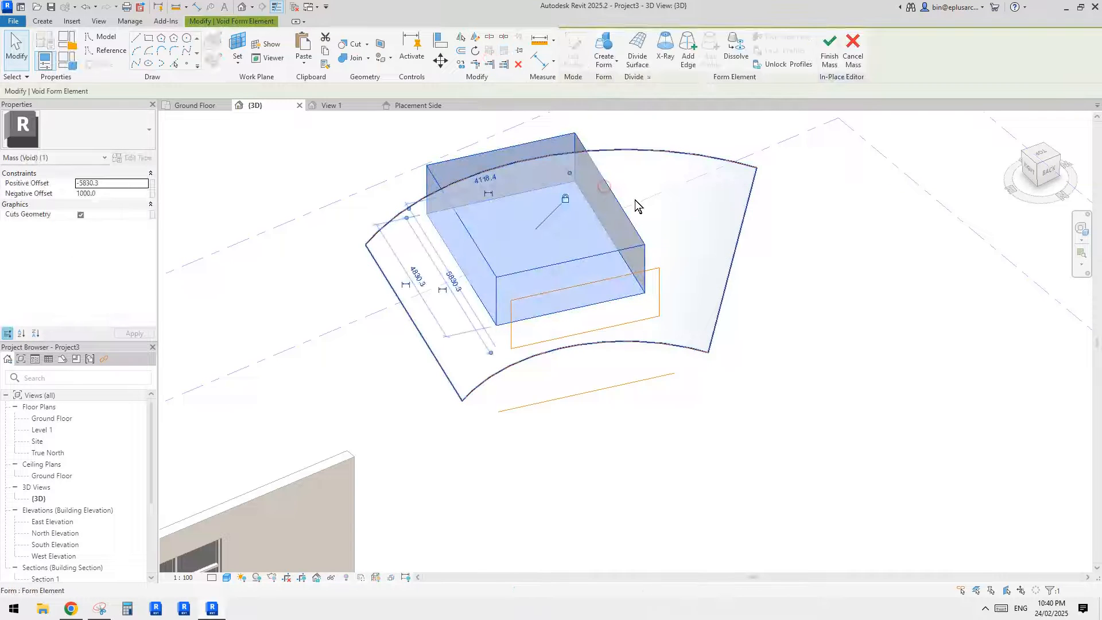
key(Delete)
- Delete the reference rectangle and the reference line in front of the surface, and finish the mass
key(Tab)
click(654, 268)
key(Delete)
click(649, 378)
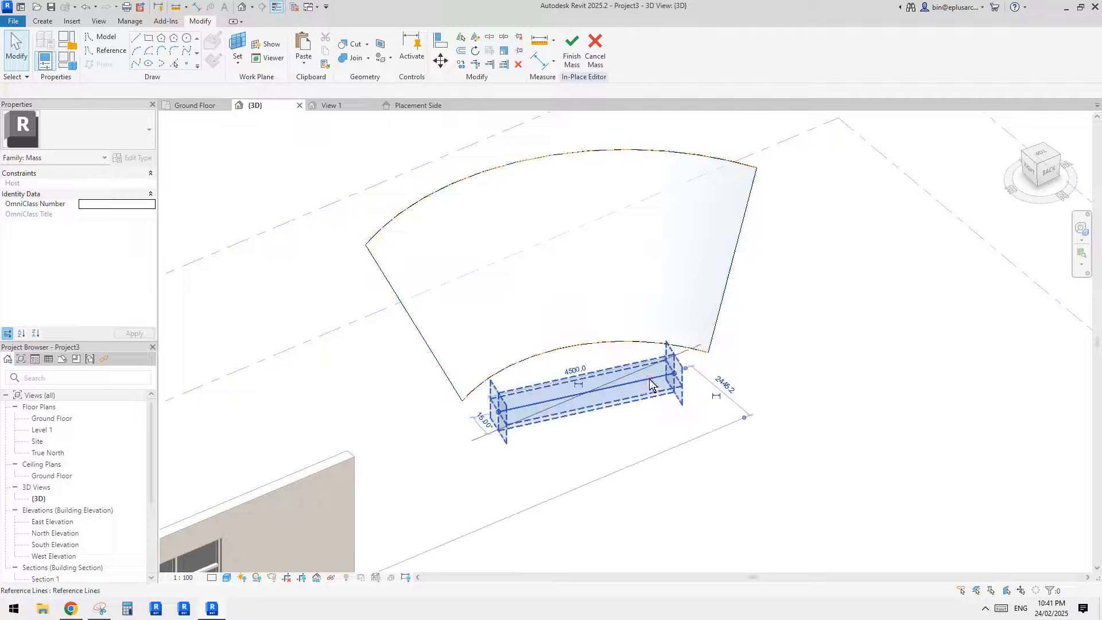
key(Delete)
click(572, 51)
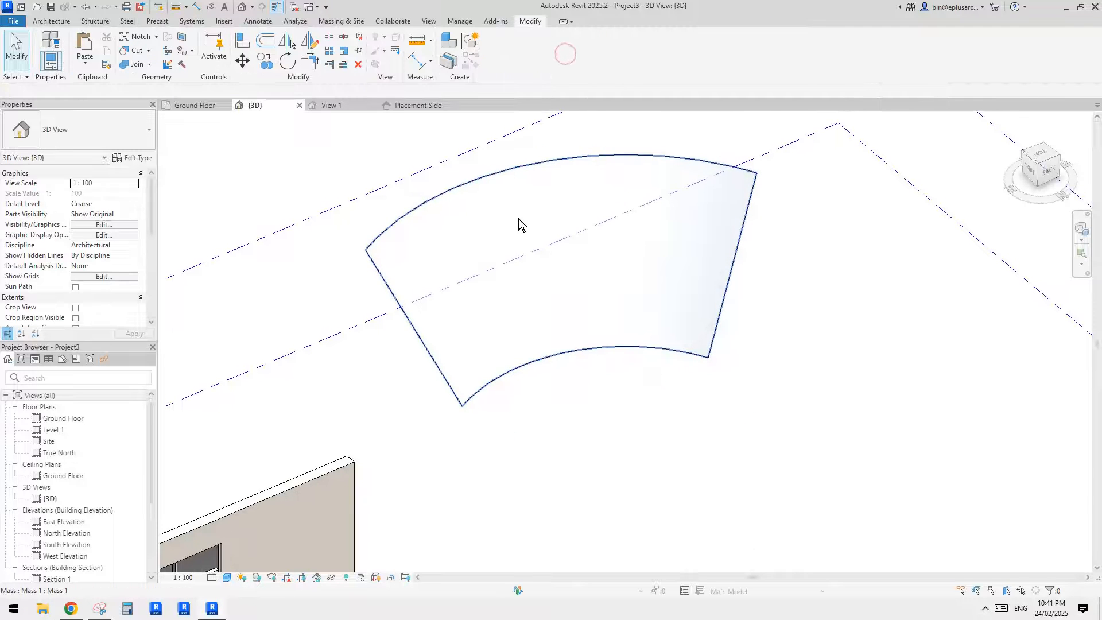
- Try to place a Storefront curtain wall by face on the mass's curved surface
click(49, 22)
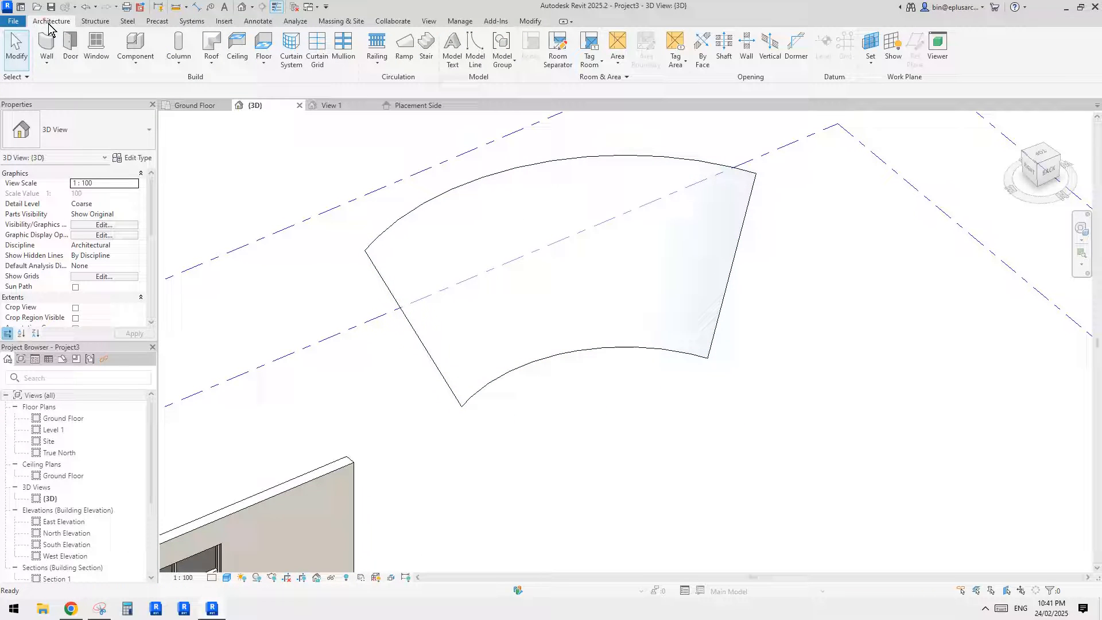
click(45, 56)
click(102, 138)
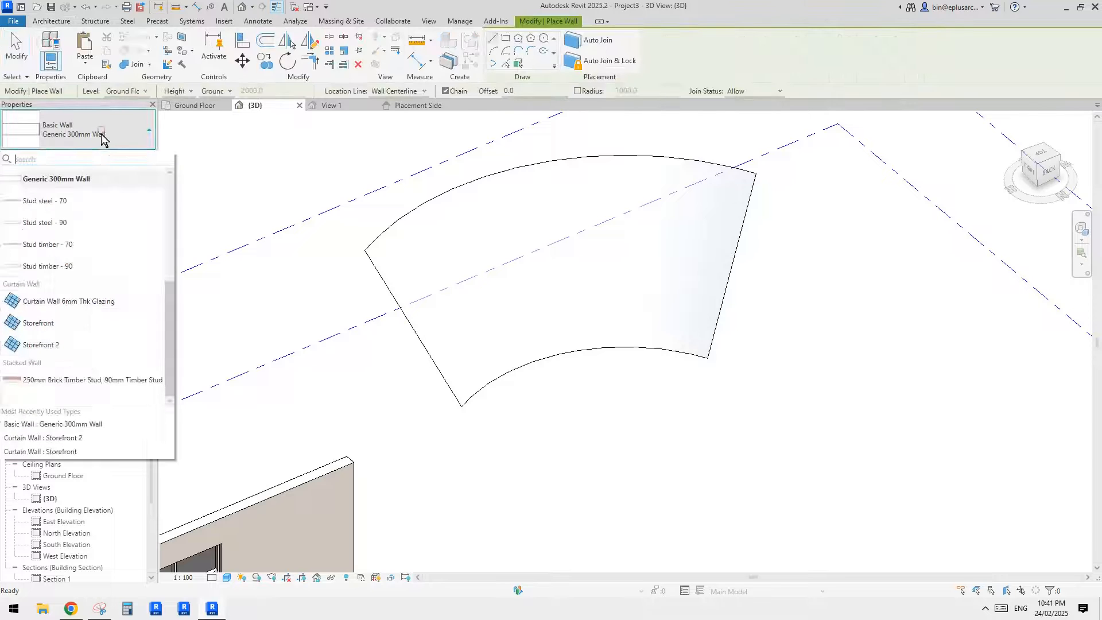
click(101, 133)
click(51, 22)
click(47, 63)
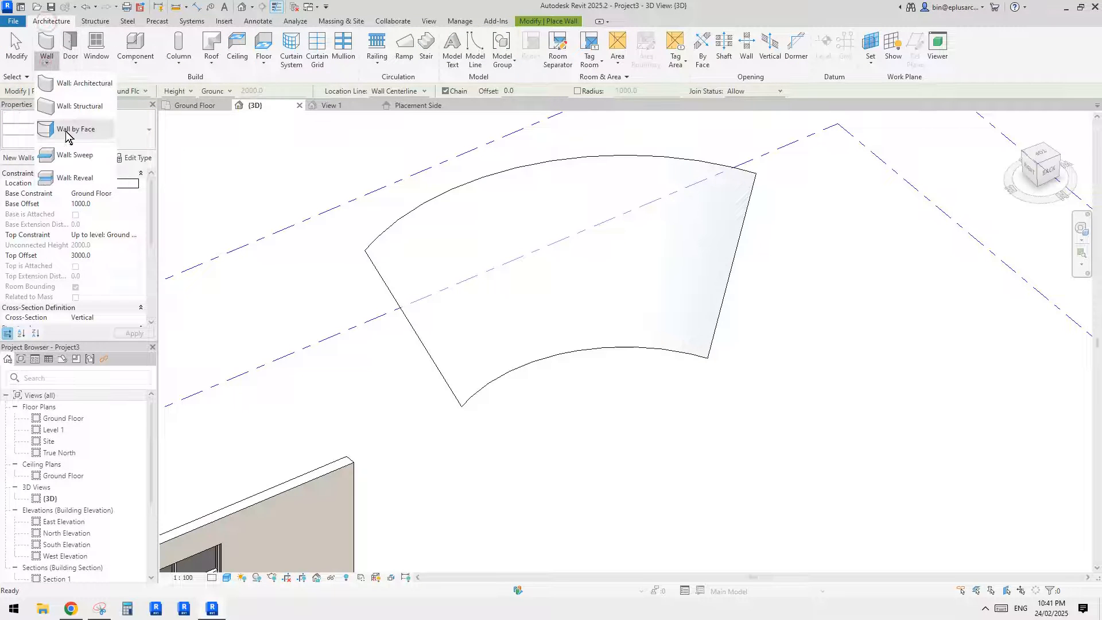
click(91, 121)
click(101, 133)
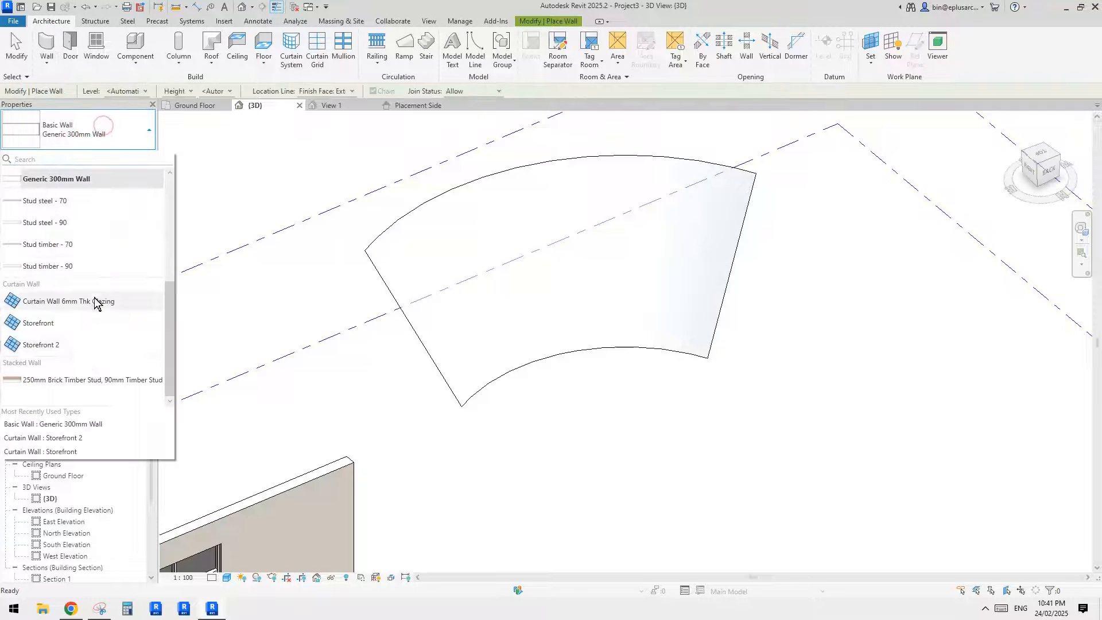
click(68, 322)
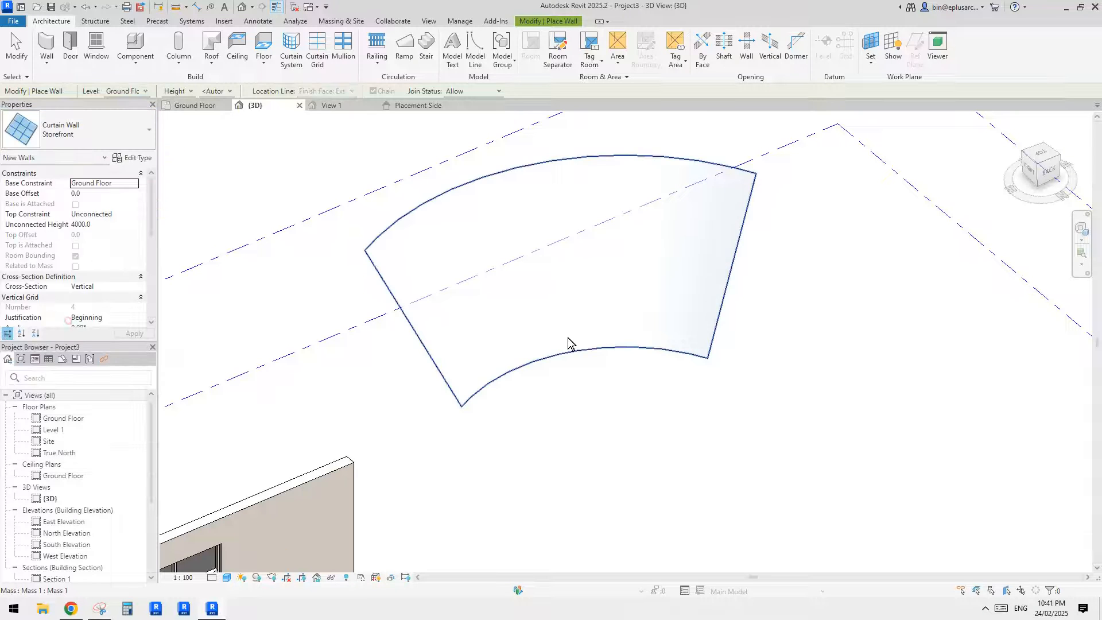
click(564, 326)
click(1066, 581)
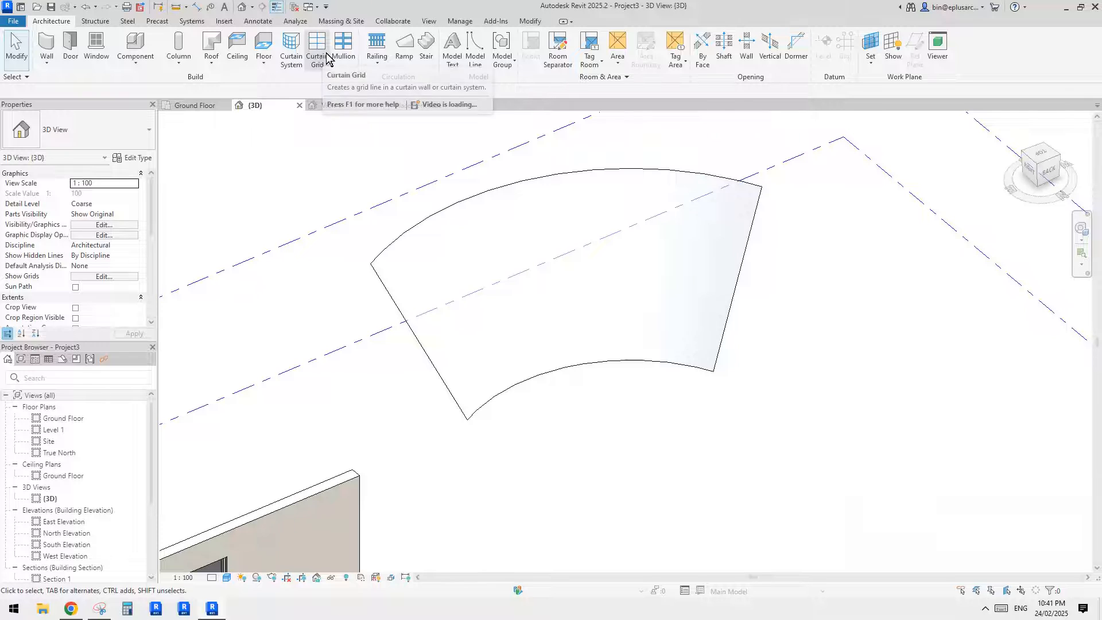
- Create a 1500 x 3000mm curtain system on the mass's curved face
click(290, 47)
click(569, 308)
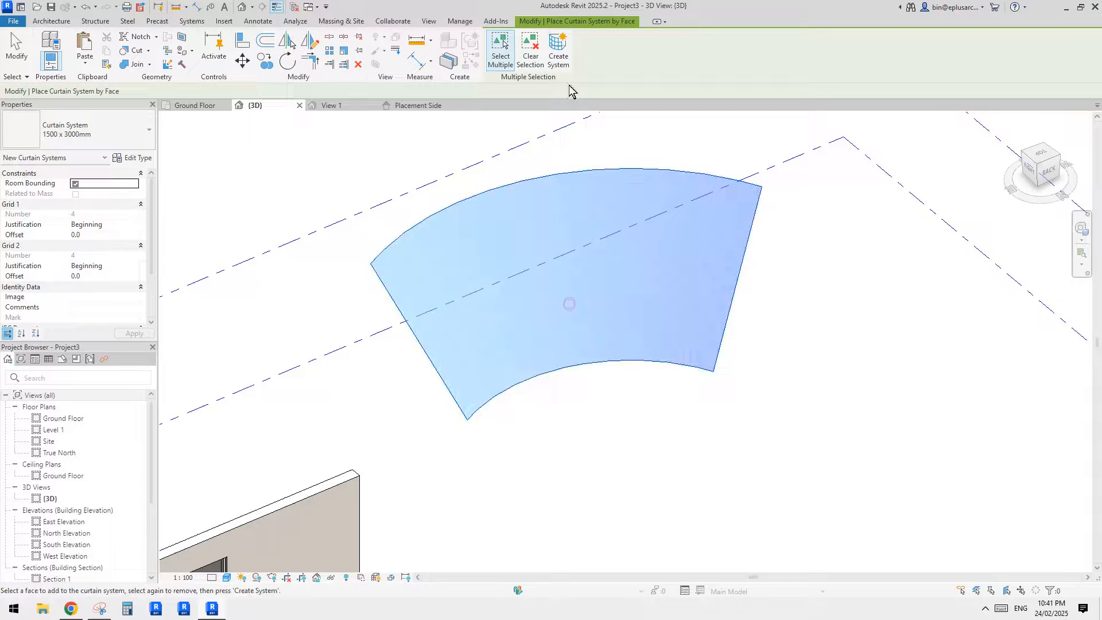
click(557, 50)
key(Escape)
- In the curtain system's type properties, set the curtain panel to System Panel : Glazed and the Grid 1 spacing to 1800
click(542, 228)
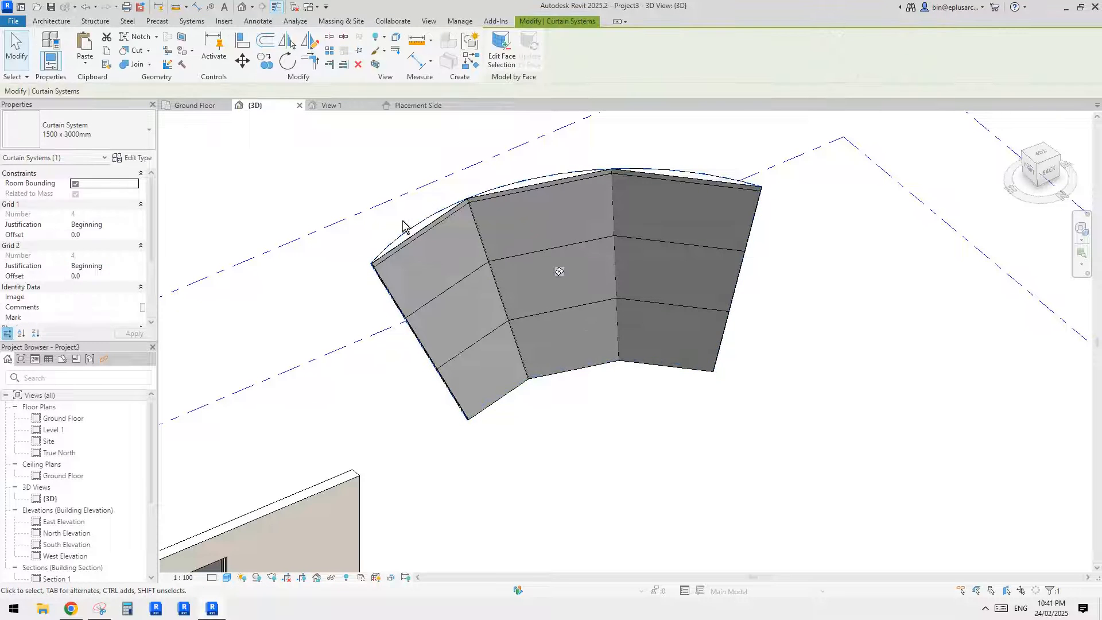
click(132, 158)
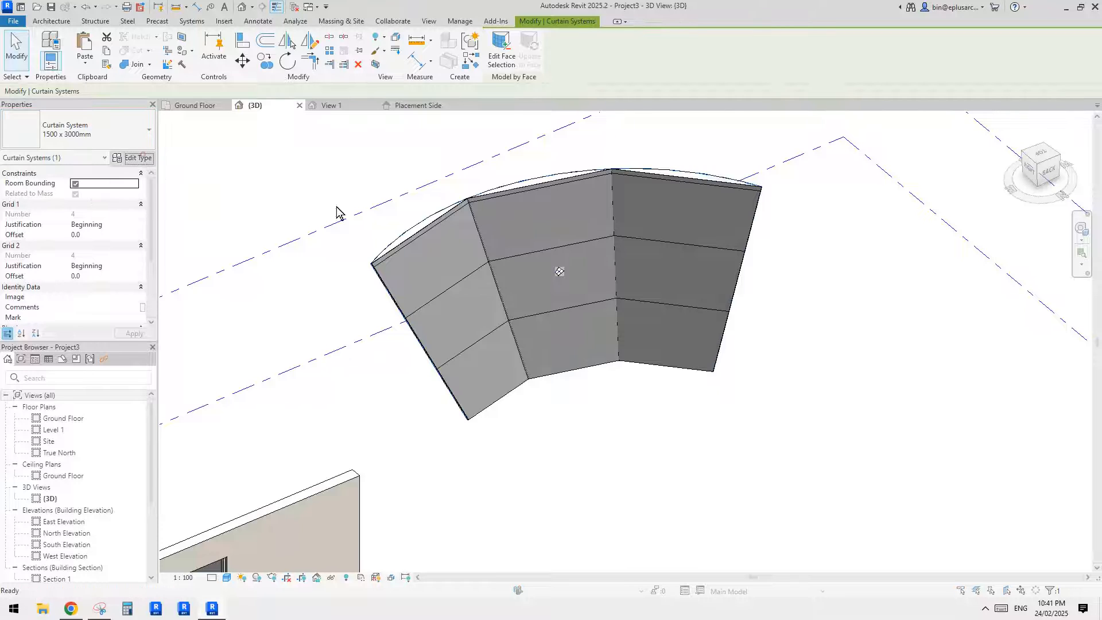
click(508, 275)
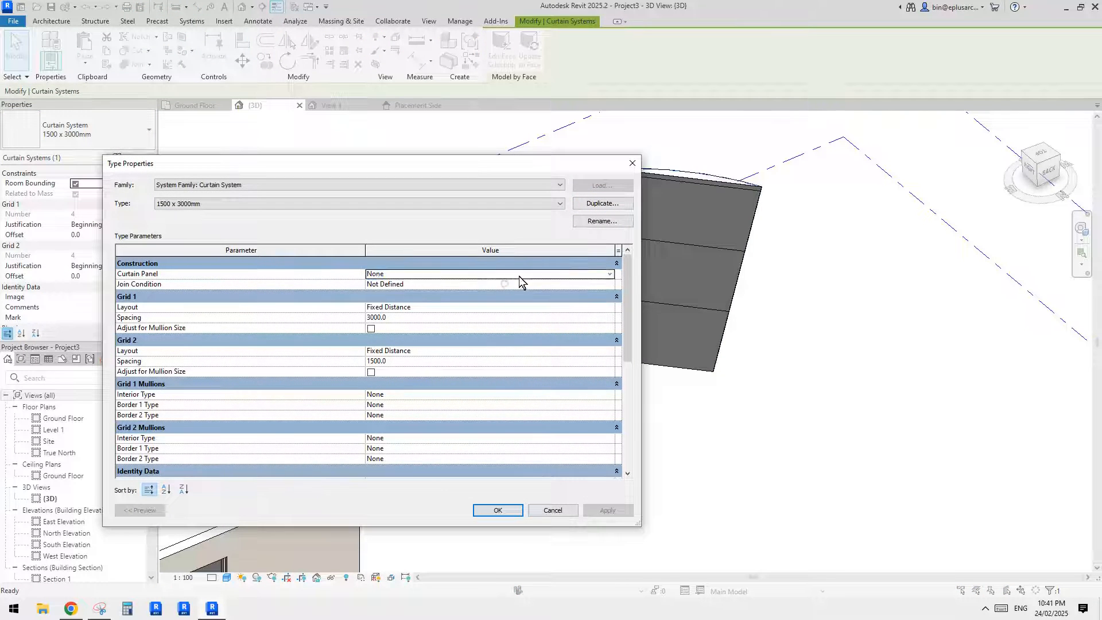
click(514, 274)
click(427, 292)
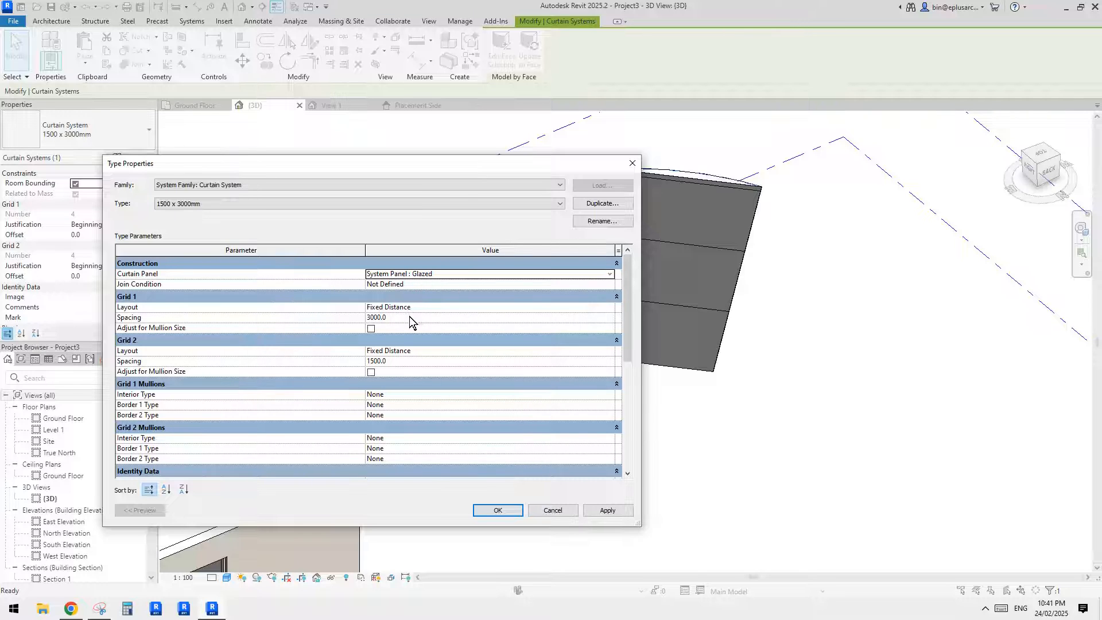
click(408, 317)
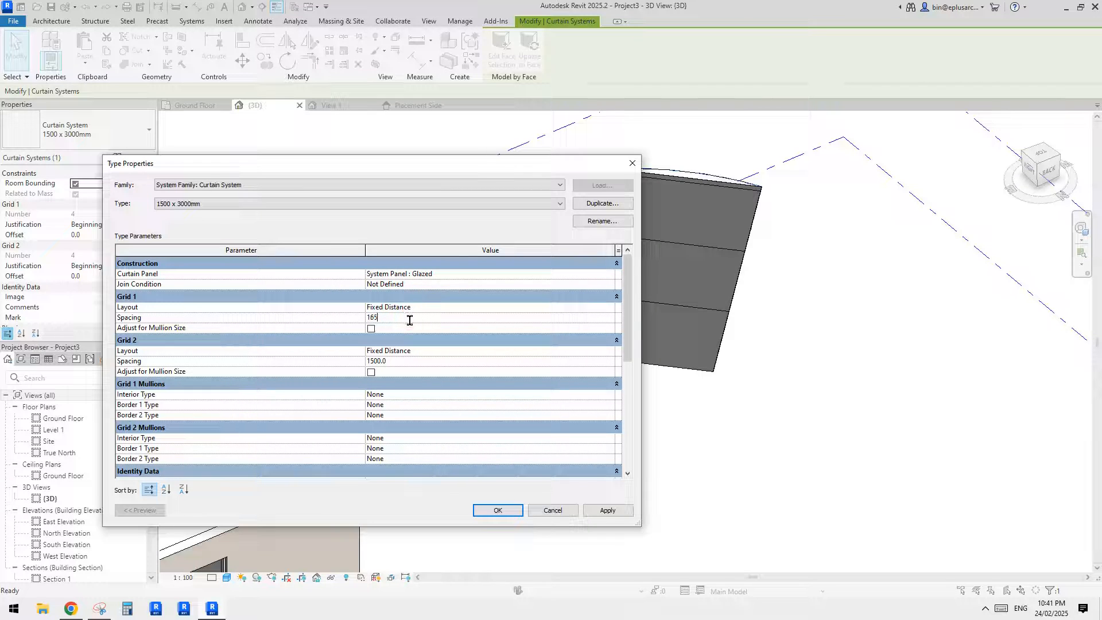
text(1800)
- Set the Grid 1 interior, border 1 and border 2 mullion types of the curtain system to Rectangular Mullion : 50 x 150mm
click(410, 394)
click(611, 395)
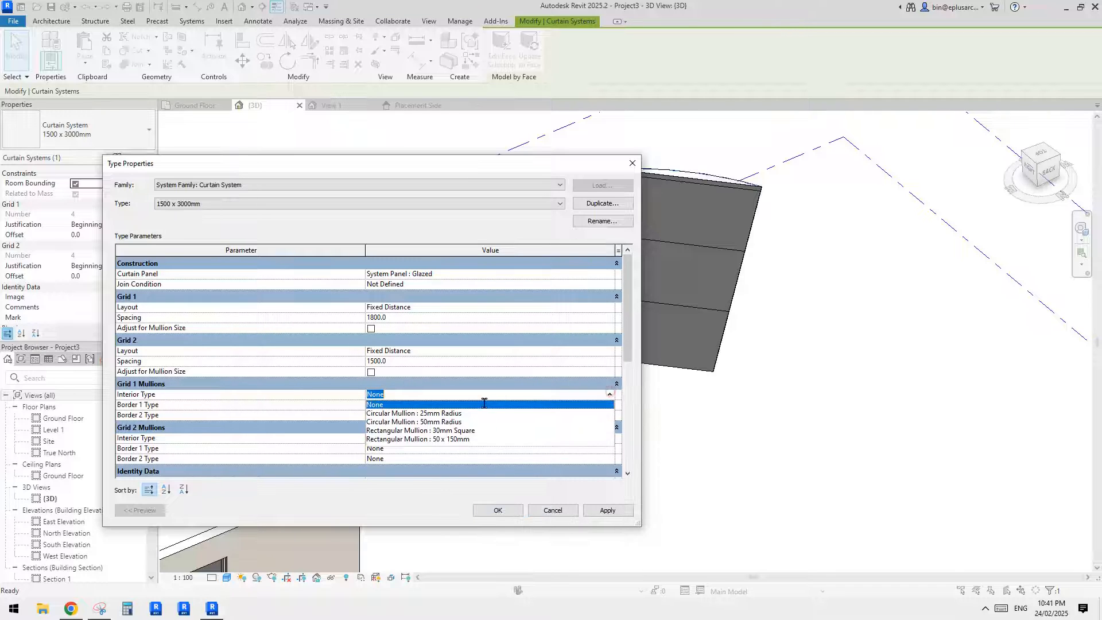
click(467, 439)
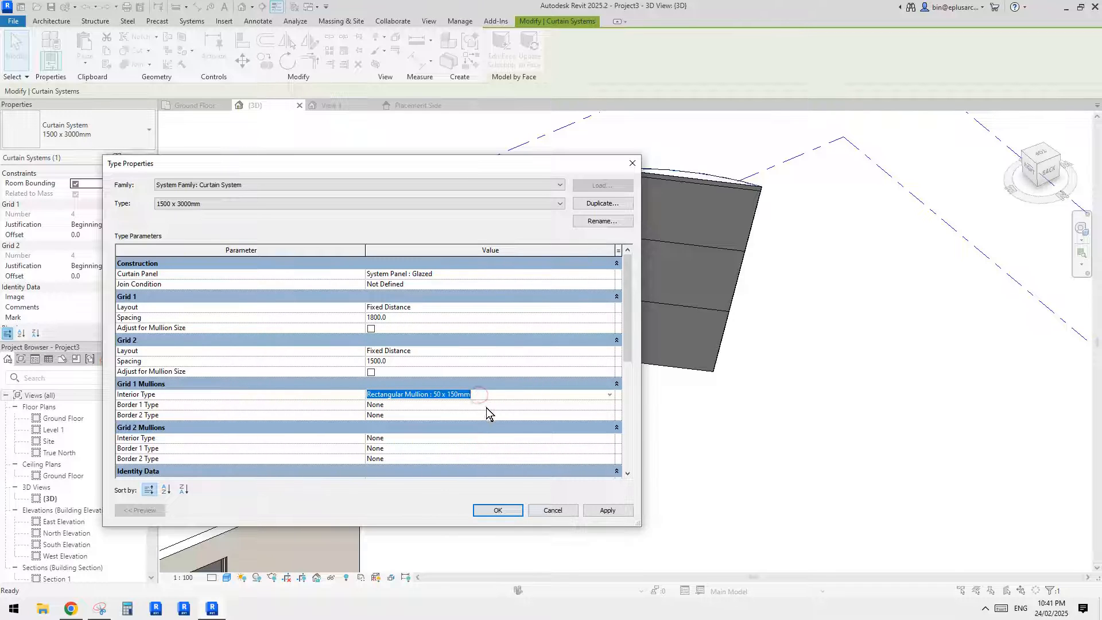
click(487, 405)
text(Rectangular Mullion : 50 x 150mm)
click(487, 405)
text(Rectangular Mullion : 50 x 150mm)
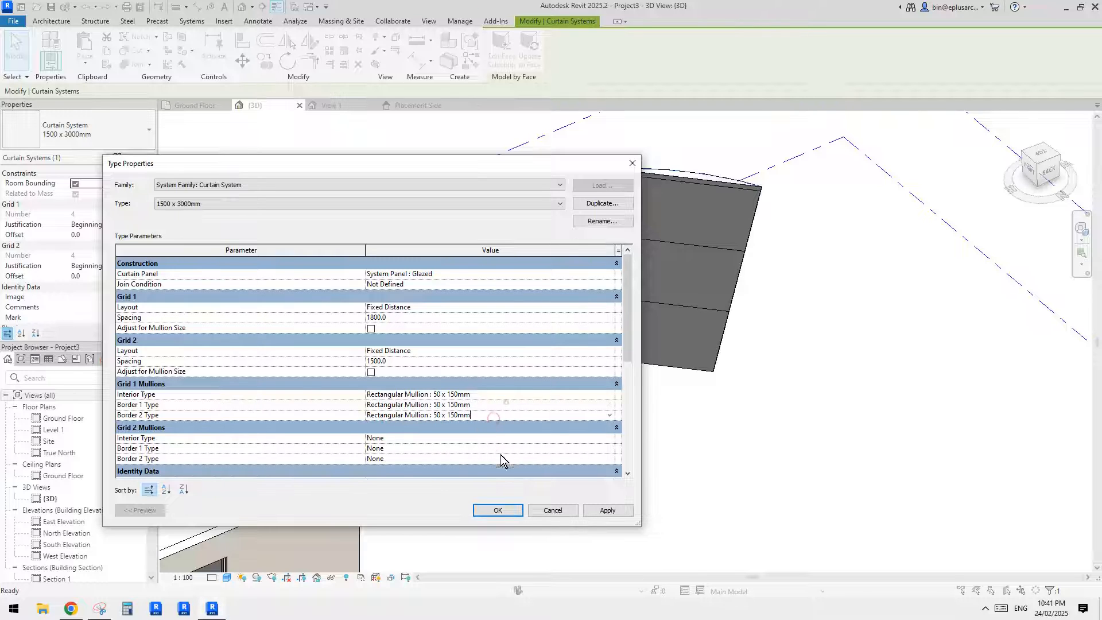
- Set all three Grid 2 mullion types to Rectangular Mullion : 50 x 150mm and apply the type changes
click(499, 439)
text(Rectangular Mullion : 50 x 150mm)
click(503, 460)
text(Rectangular Mullion : 50 x 150mm)
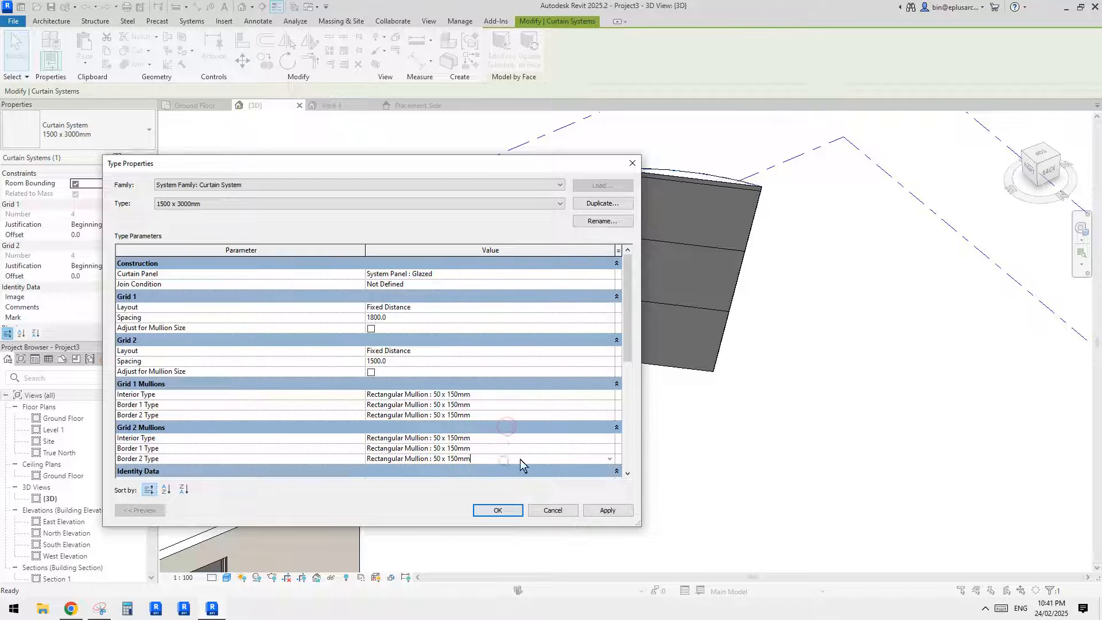
click(498, 510)
shift+middle_drag(584, 342, 576, 336)
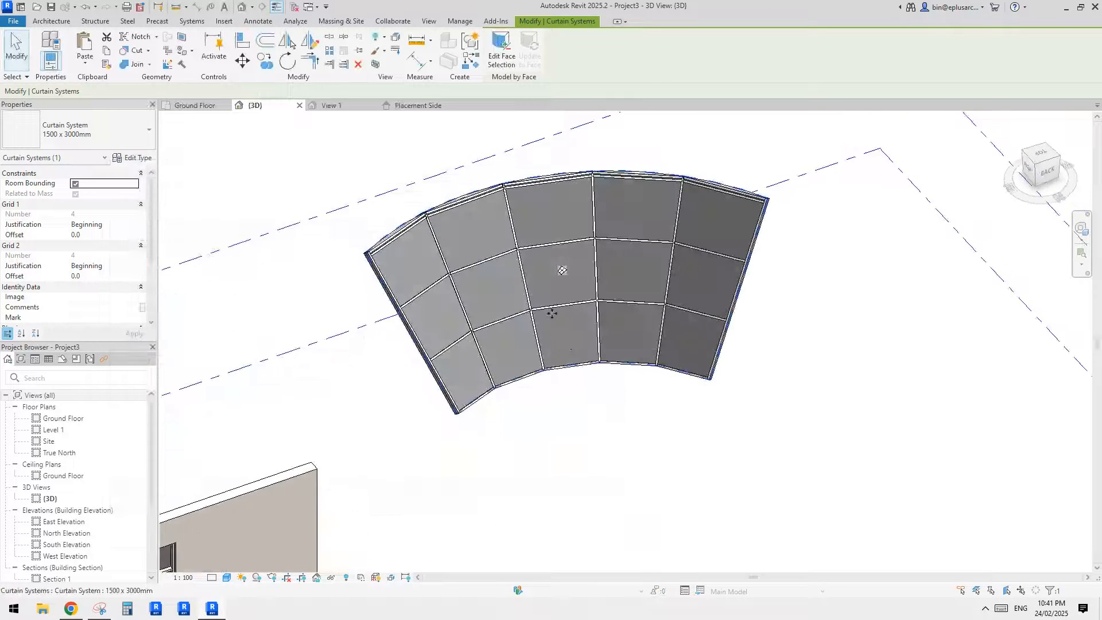
click(491, 290)
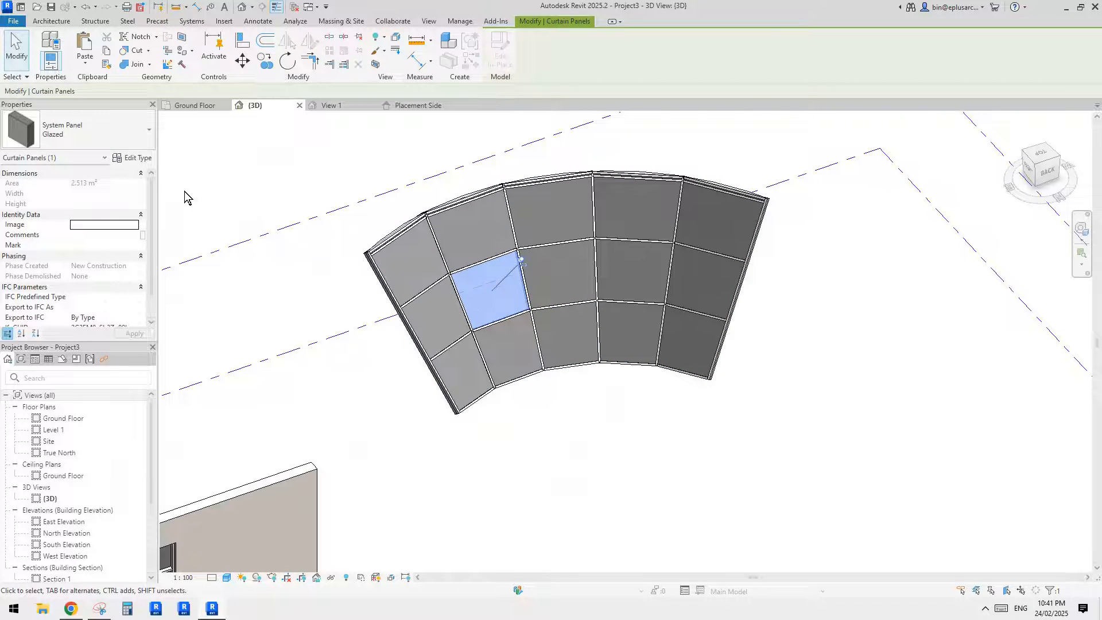
key(Escape)
key(Tab)
click(477, 291)
click(136, 157)
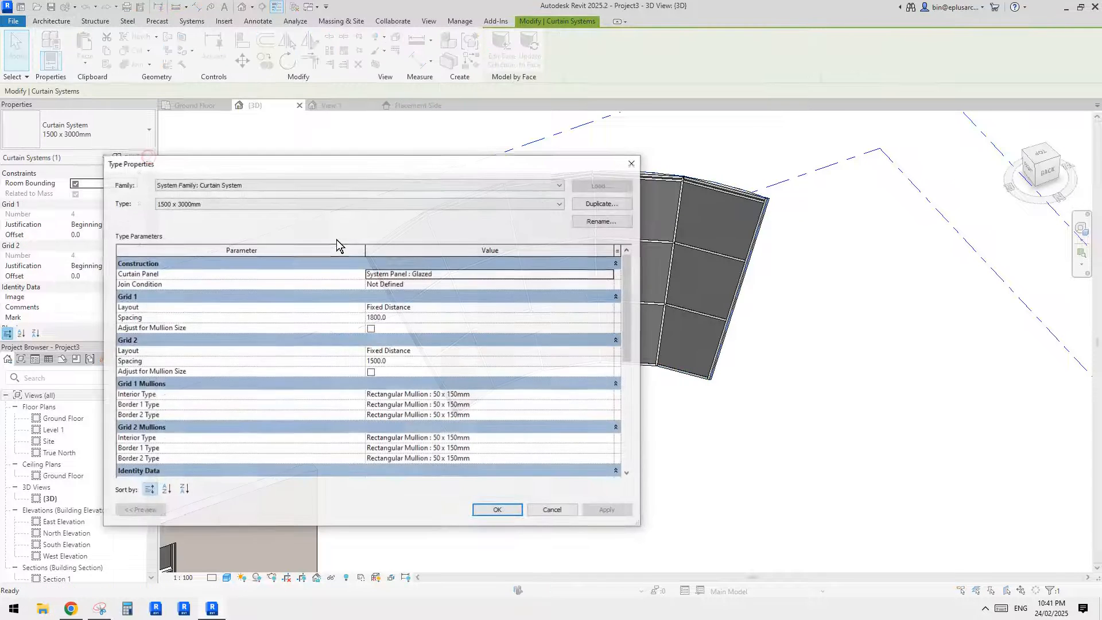
click(562, 275)
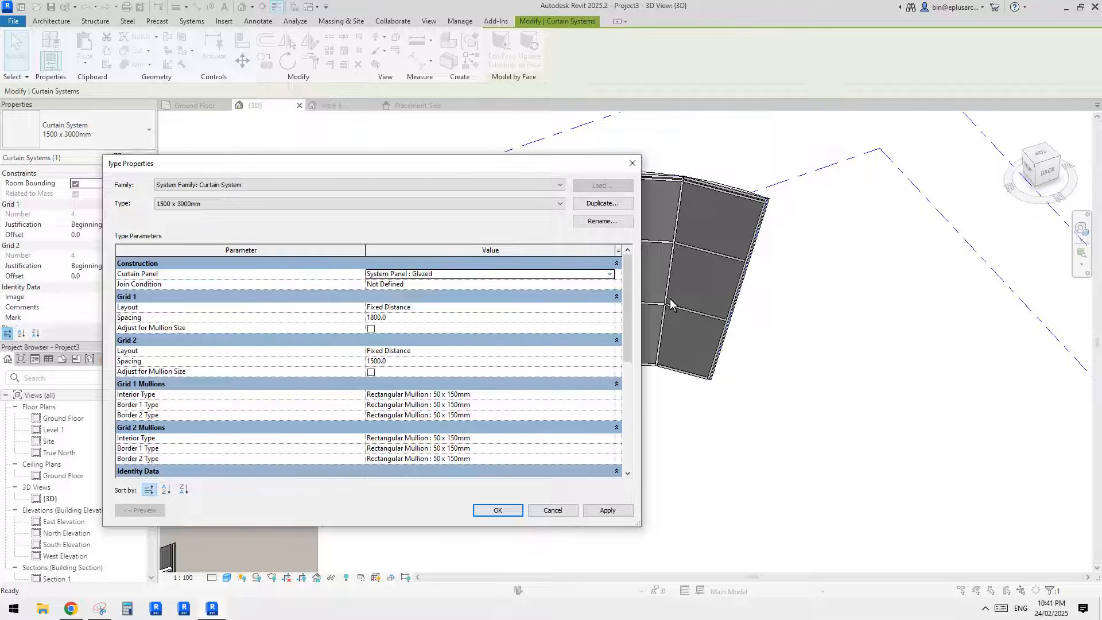
key(Escape)
key(Escape)
- Select all glazed panels on the curtain system's host and set their type material to glass
click(559, 233)
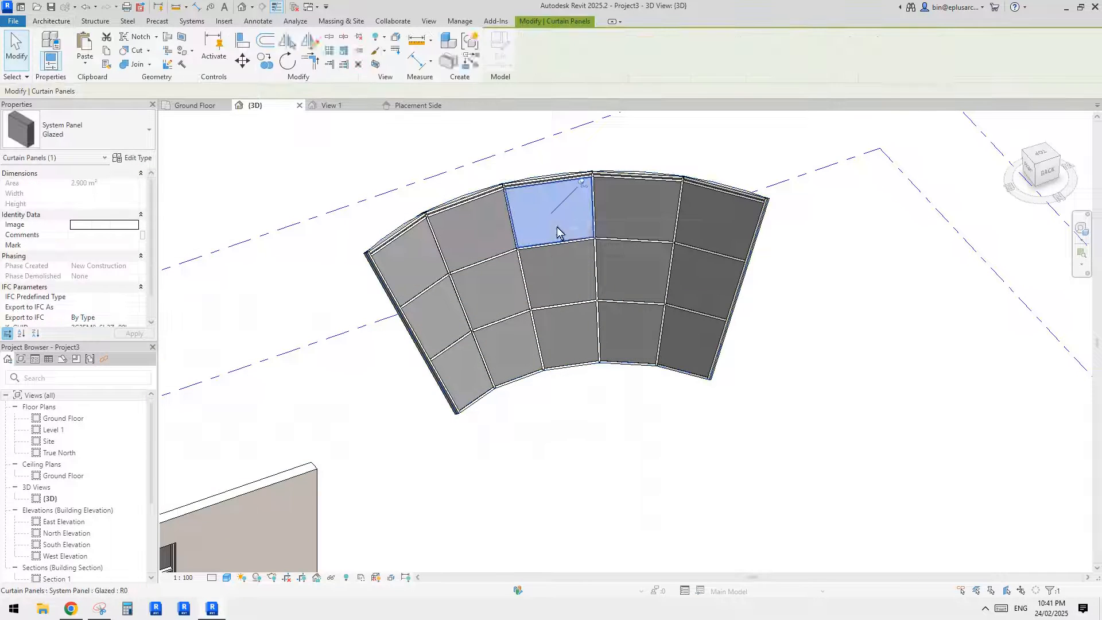
right_click(555, 221)
mouse_move(627, 276)
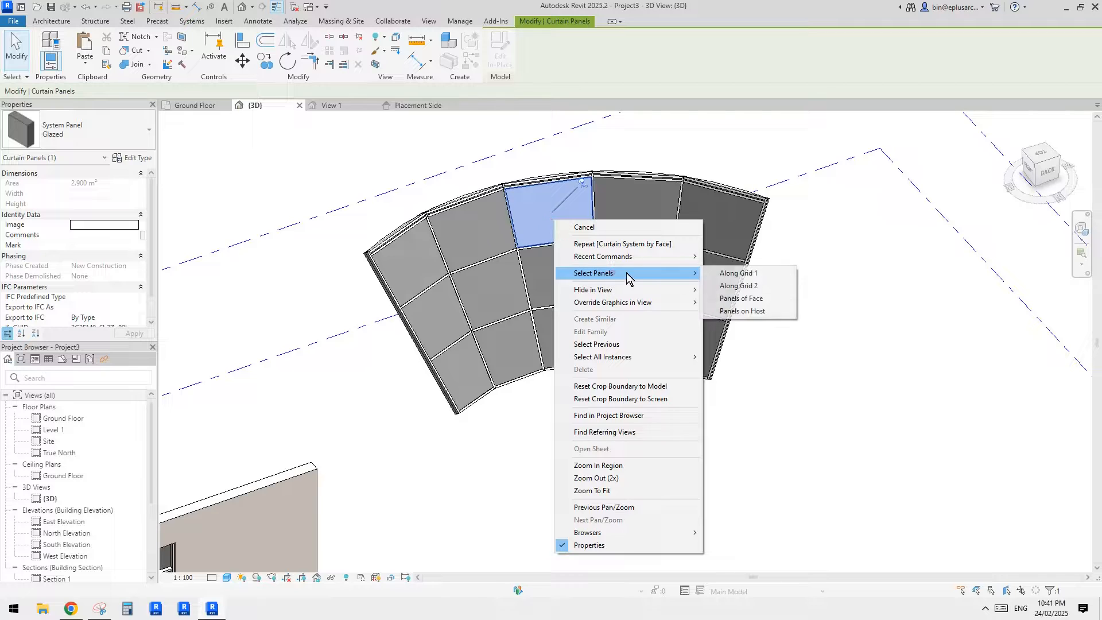
click(752, 310)
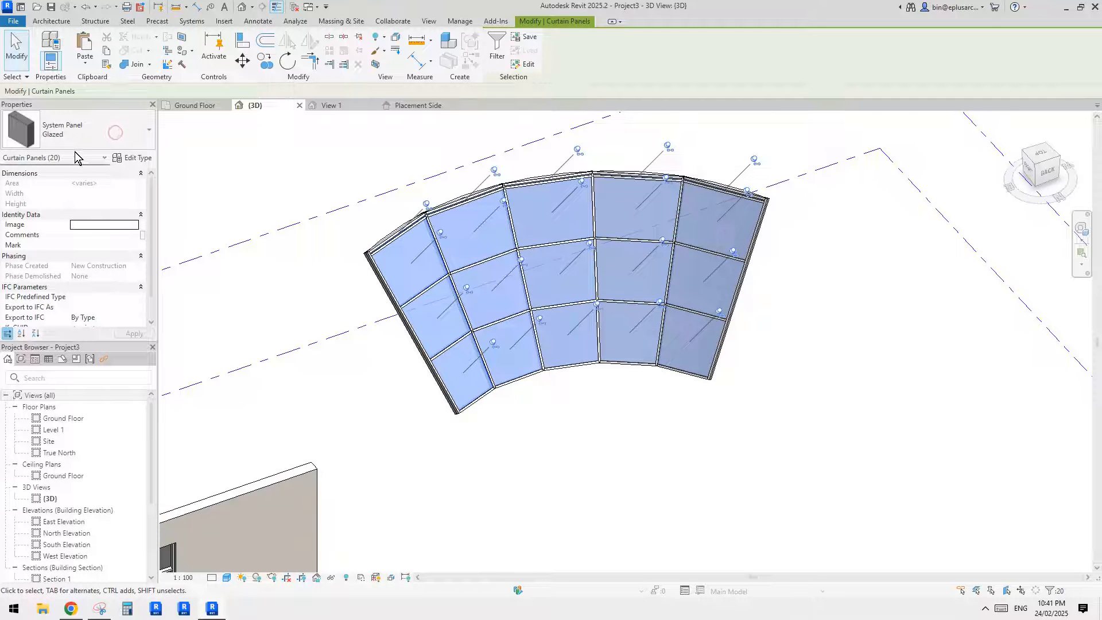
click(148, 162)
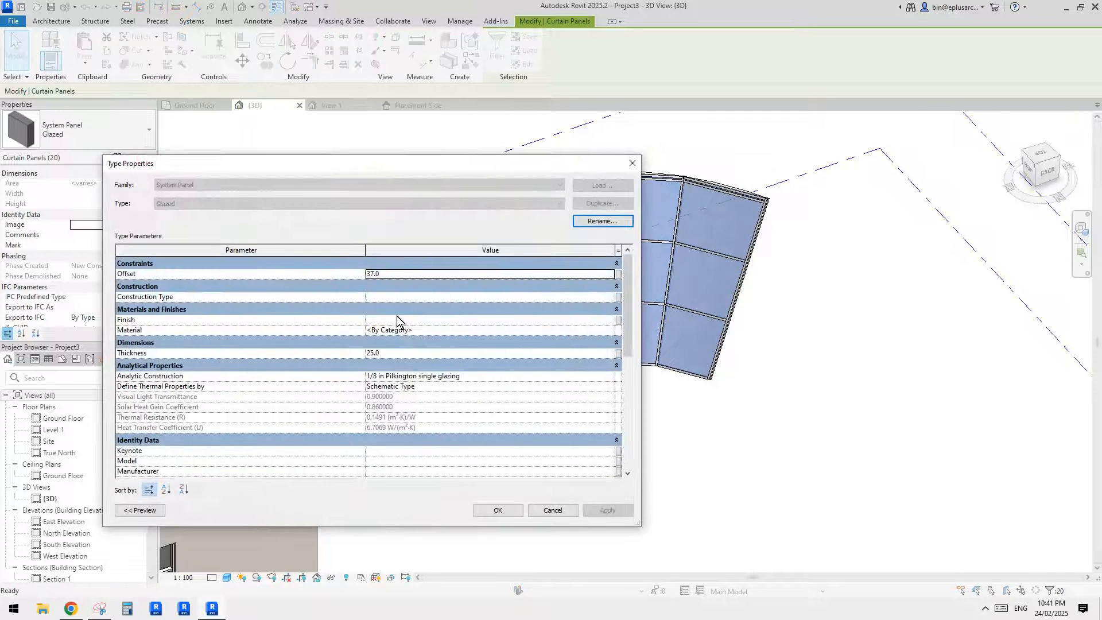
click(437, 333)
text(glass)
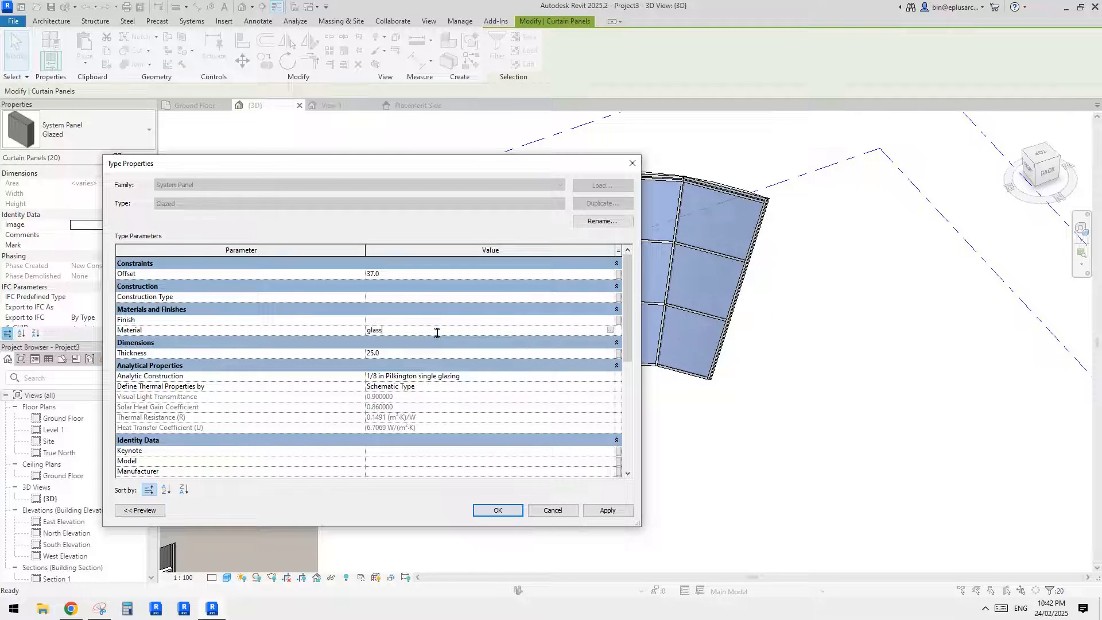
click(402, 274)
click(498, 510)
key(Escape)
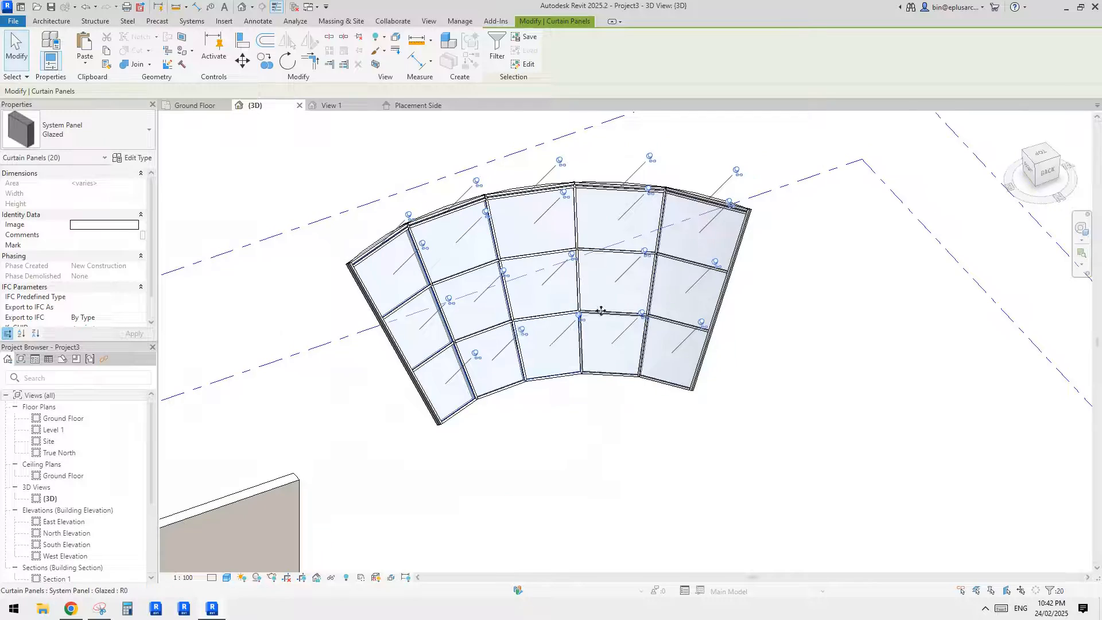
- Examine the glazed curtain system with its mullions from different angles and distances
shift+middle_drag(717, 356, 631, 355)
scroll(638, 307, down, 4)
shift+middle_drag(638, 307, 607, 272)
scroll(623, 284, up, 3)
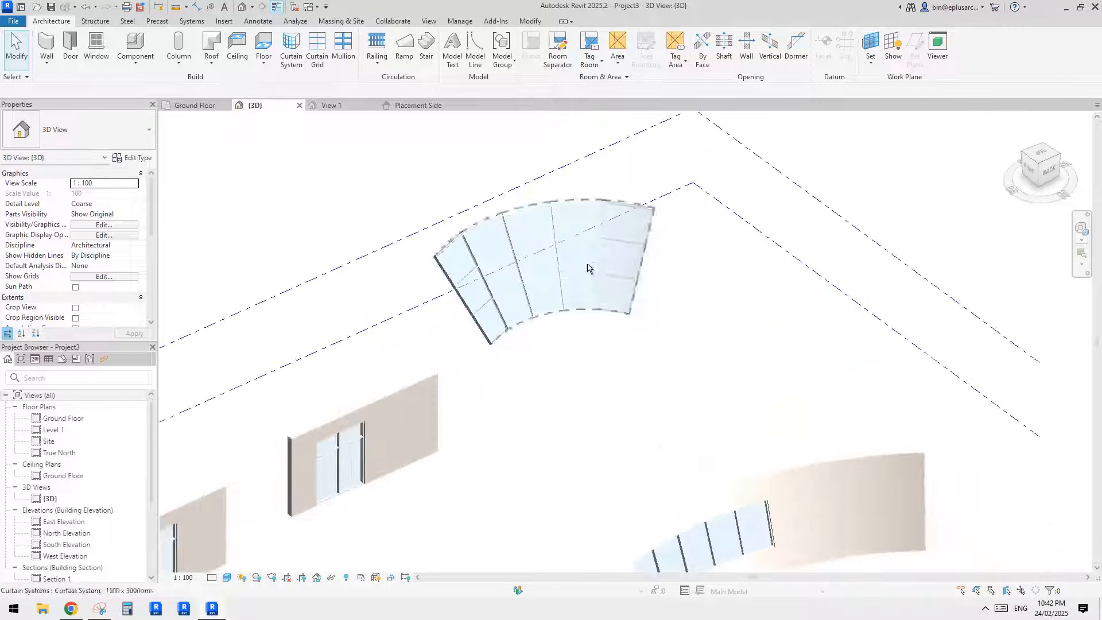
click(533, 246)
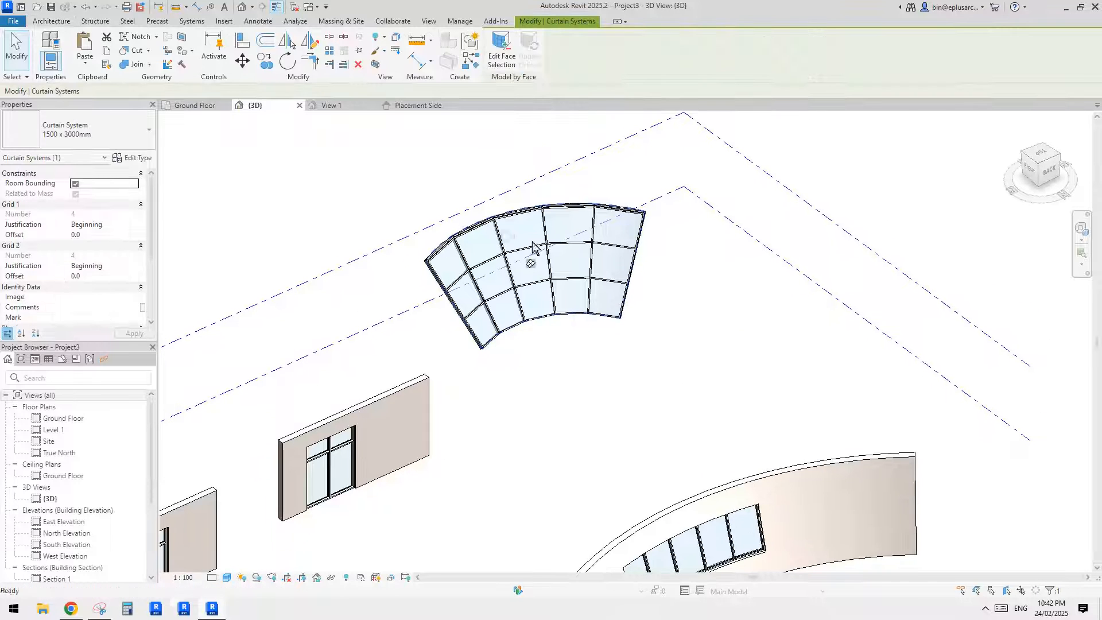
scroll(530, 257, up, 2)
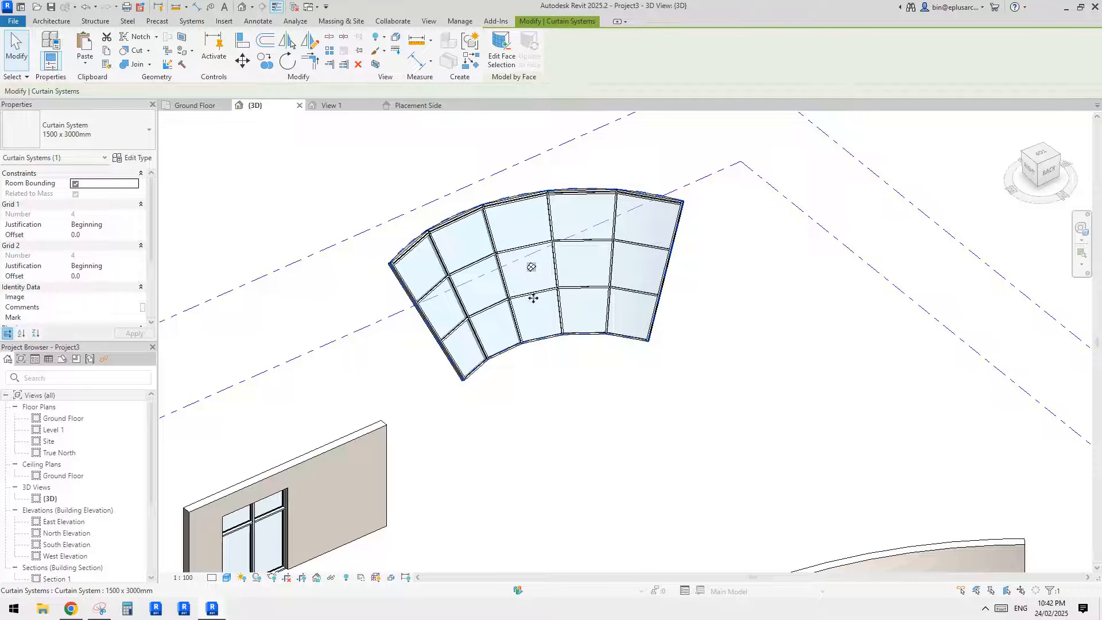
shift+middle_drag(525, 304, 568, 323)
shift+middle_drag(518, 268, 483, 284)
scroll(603, 322, down, 4)
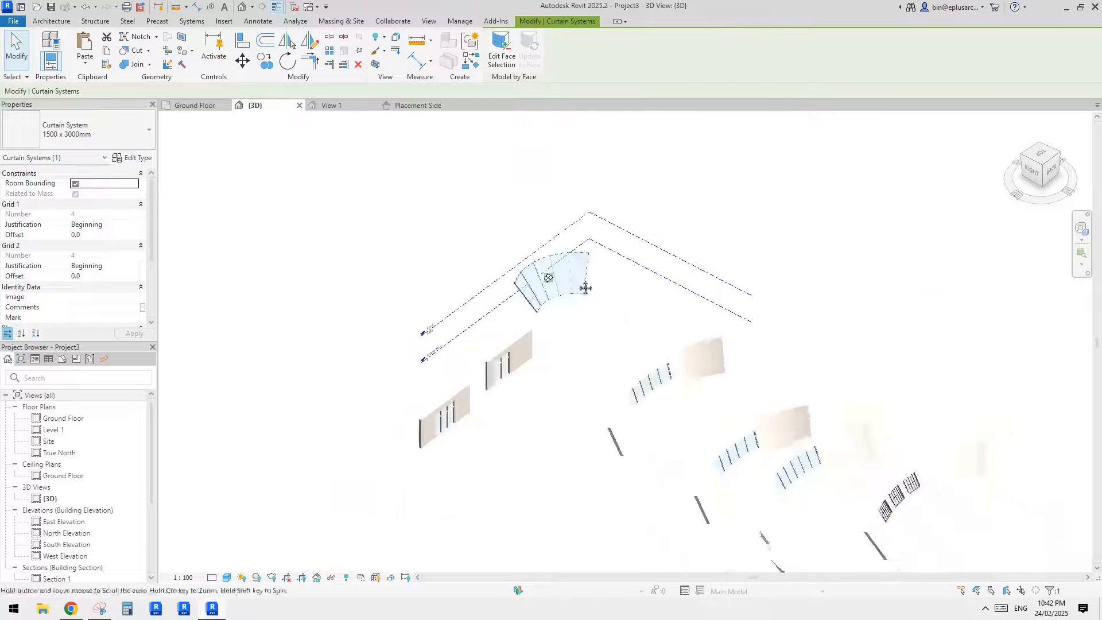
- Copy the Storefront curtain wall from the curved slanted wall nearest the curtain system to about 8100 mm behind that wall
scroll(624, 346, up, 5)
click(668, 363)
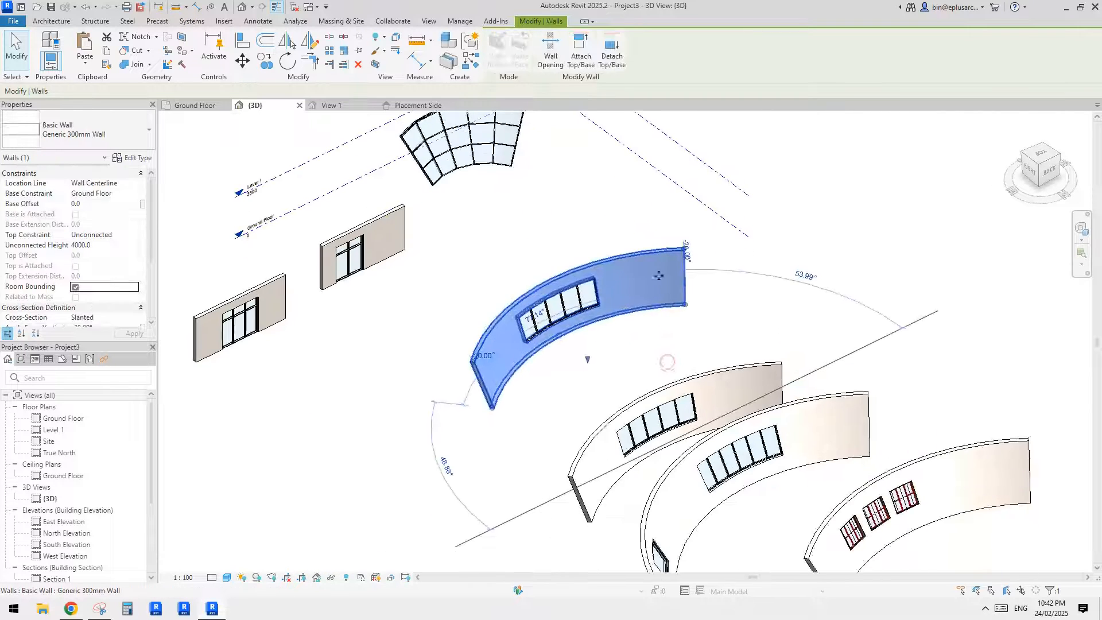
scroll(668, 344, down, 5)
click(667, 336)
scroll(657, 321, up, 5)
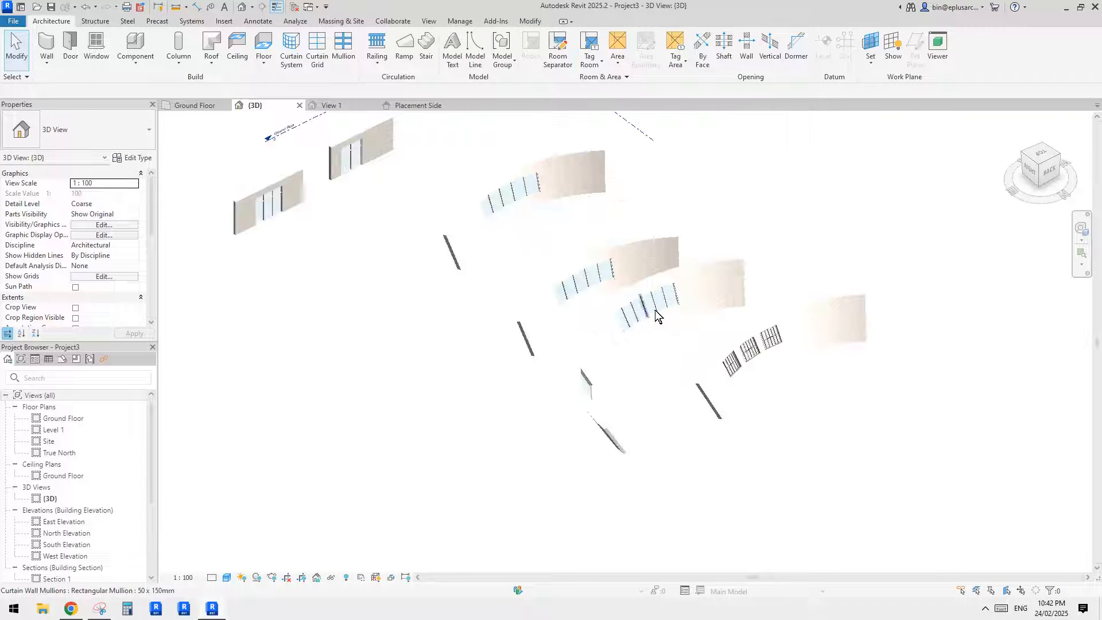
scroll(597, 278, up, 3)
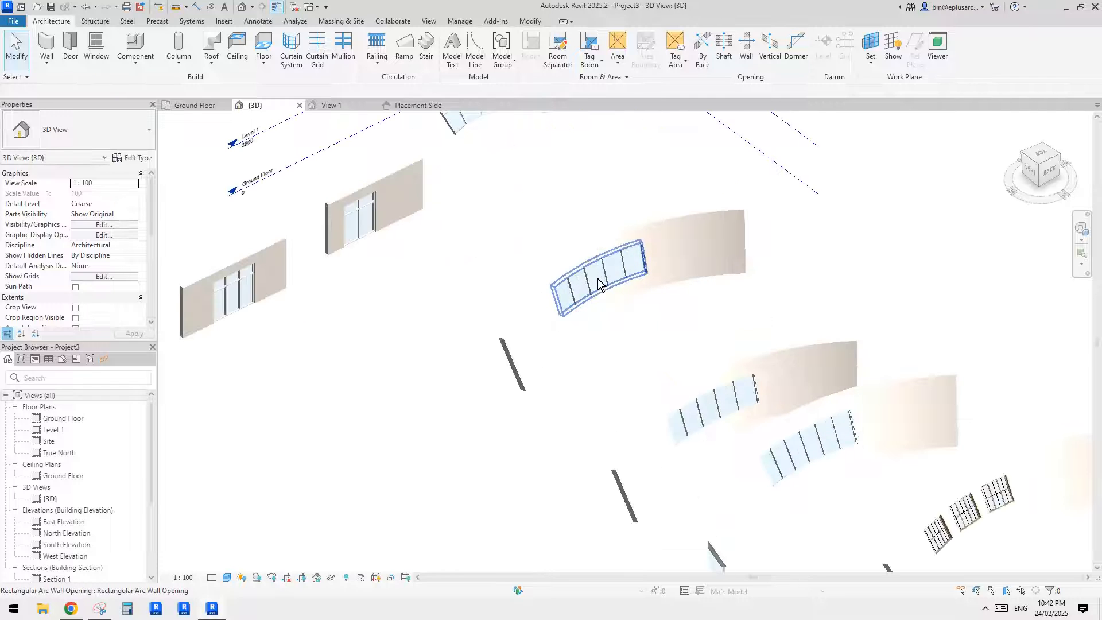
click(598, 277)
key(Tab)
click(597, 278)
key(o)
click(598, 279)
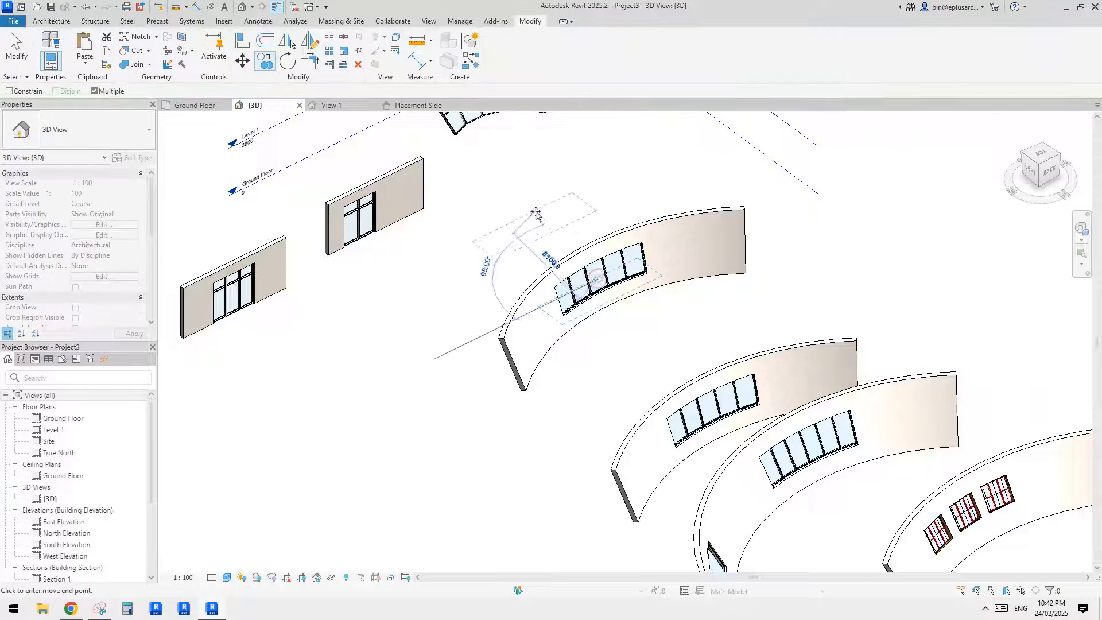
click(538, 211)
key(Escape)
key(Escape)
- Set the copied Storefront curtain wall's base offset to 0 and its top offset to 4000
scroll(544, 225, up, 3)
click(544, 222)
middle_drag(322, 198, 382, 196)
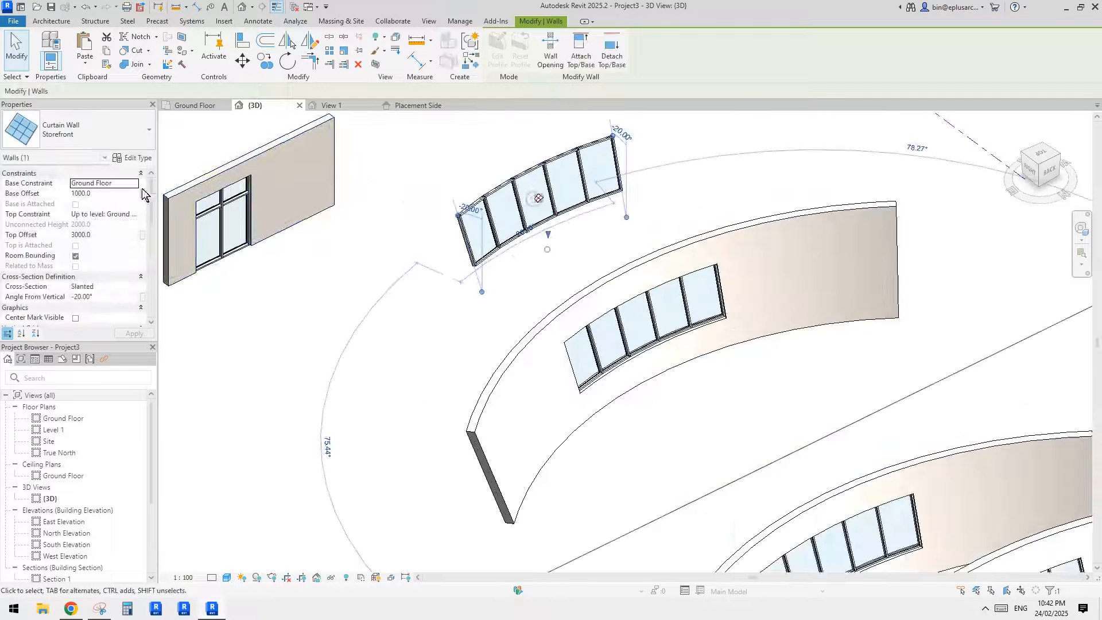
click(118, 194)
text(0)
click(112, 236)
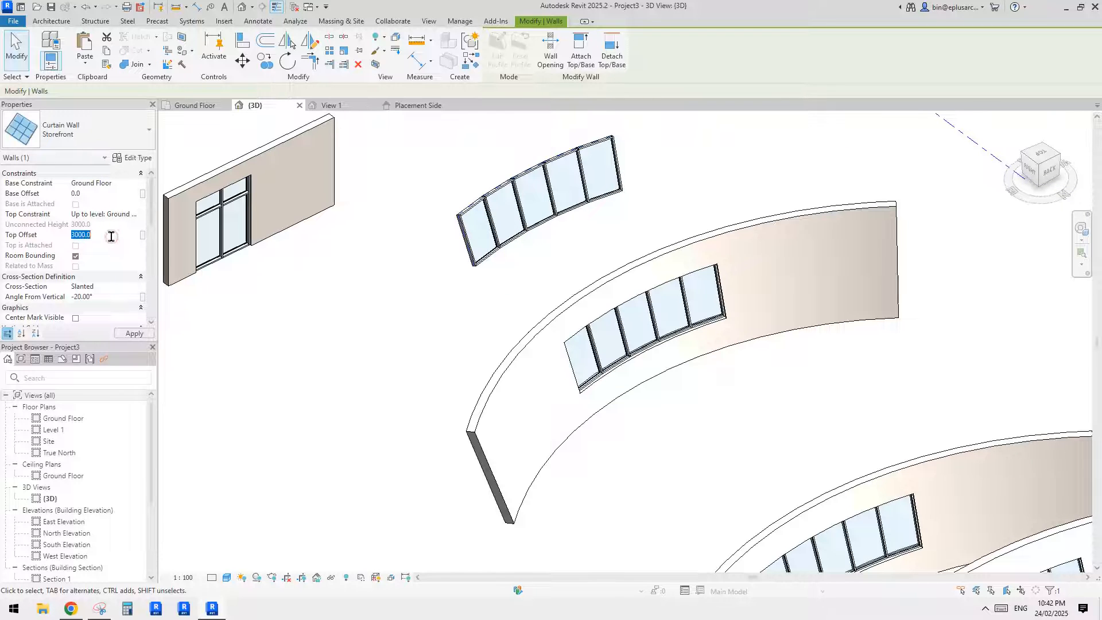
text(4000)
key(Return)
middle_drag(594, 209, 598, 268)
key(Escape)
- Compare the full-height Storefront curtain wall, the mass-based curtain system and the other wall variants from several angles
scroll(597, 268, down, 5)
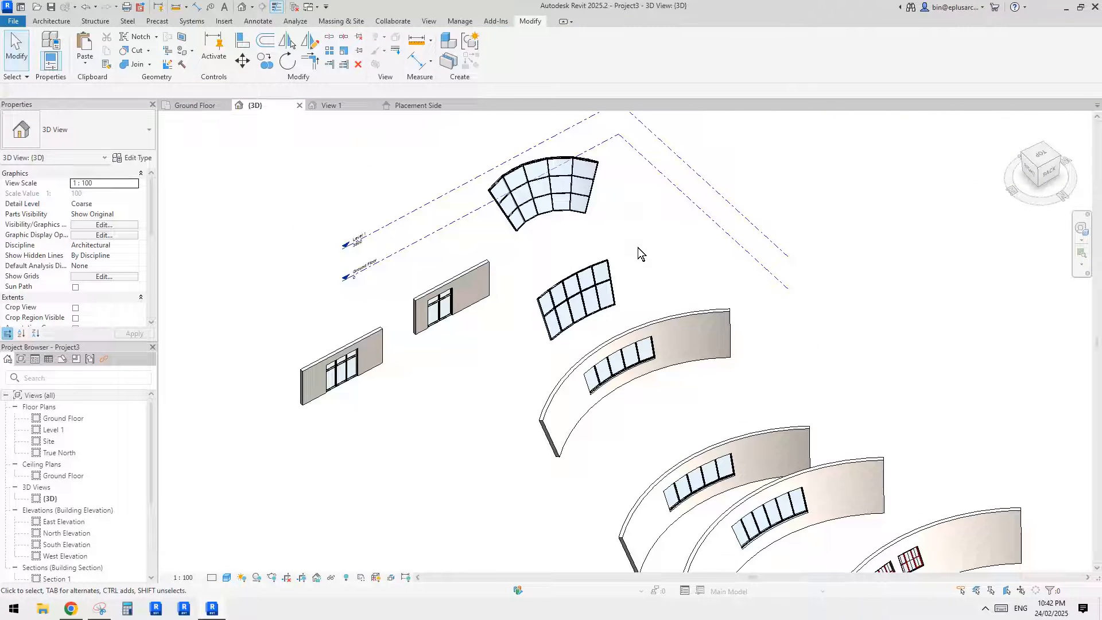
shift+middle_drag(601, 255, 635, 249)
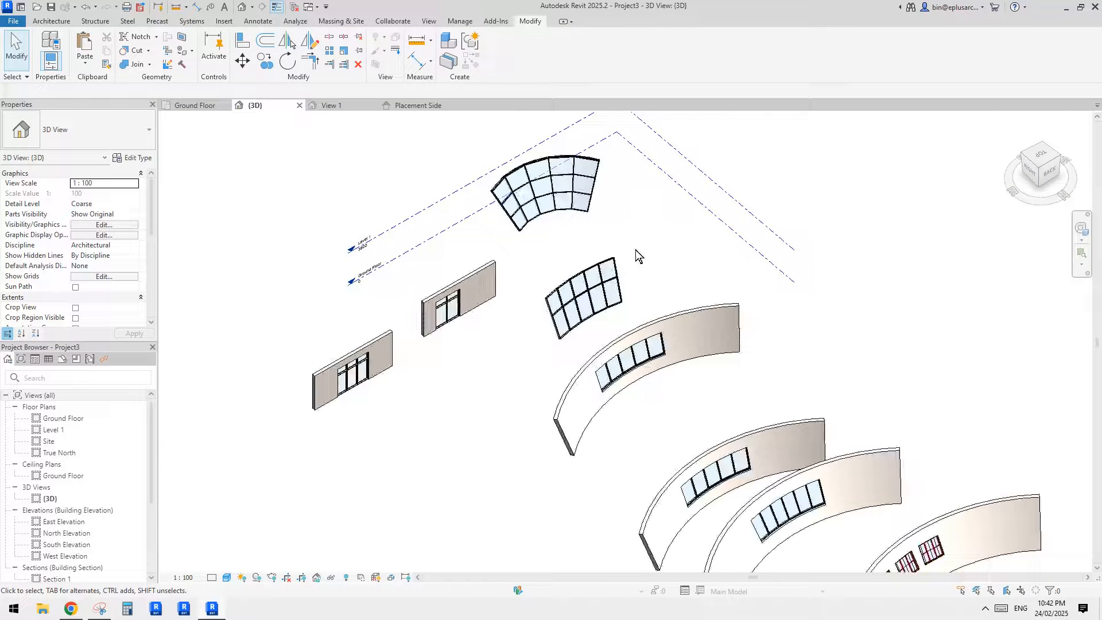
click(51, 21)
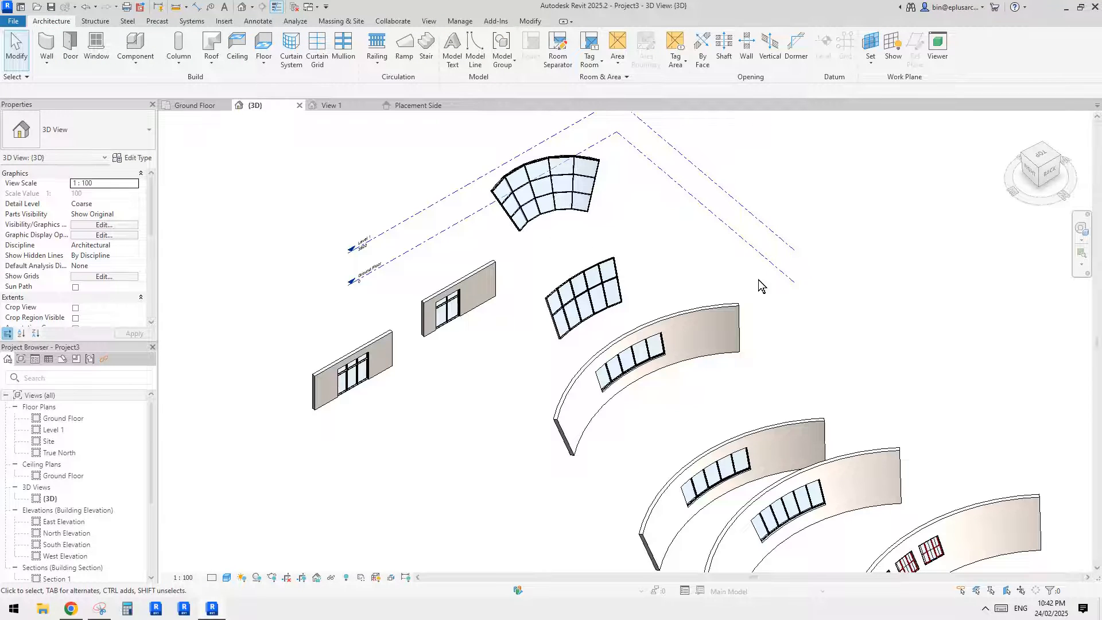
middle_drag(758, 280, 724, 251)
middle_drag(752, 306, 498, 275)
click(655, 284)
key(Escape)
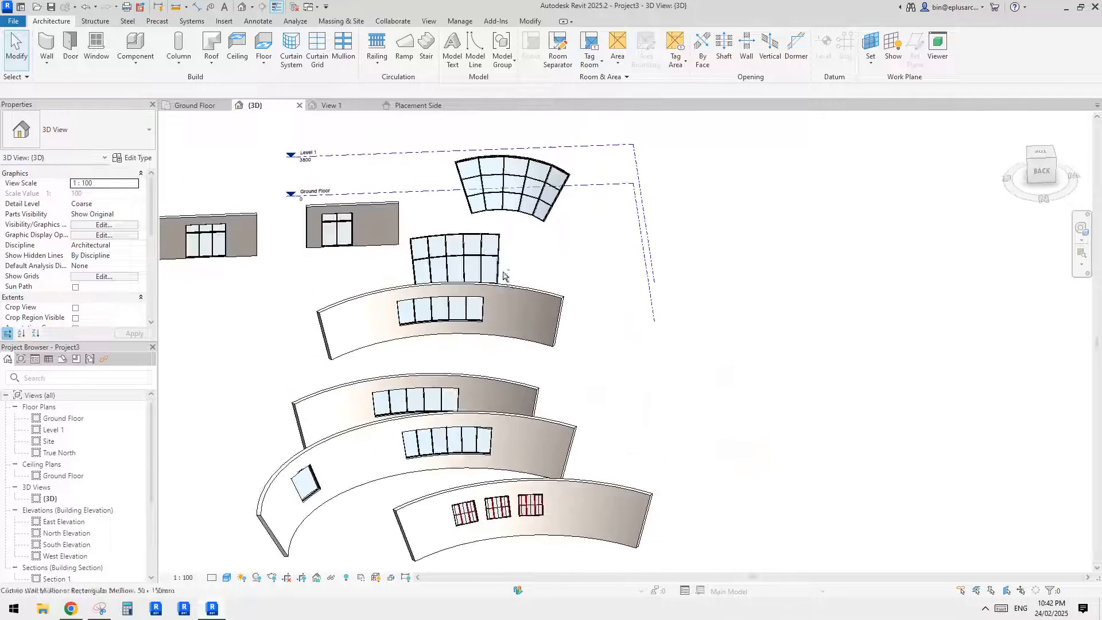
scroll(502, 290, up, 1)
shift+middle_drag(503, 313, 662, 355)
click(573, 289)
click(635, 346)
mouse_move(662, 355)
middle_down()
mouse_move(637, 335)
mouse_move(642, 354)
mouse_move(681, 355)
mouse_move(652, 343)
middle_up()
scroll(637, 334, up, 1)
click(371, 239)
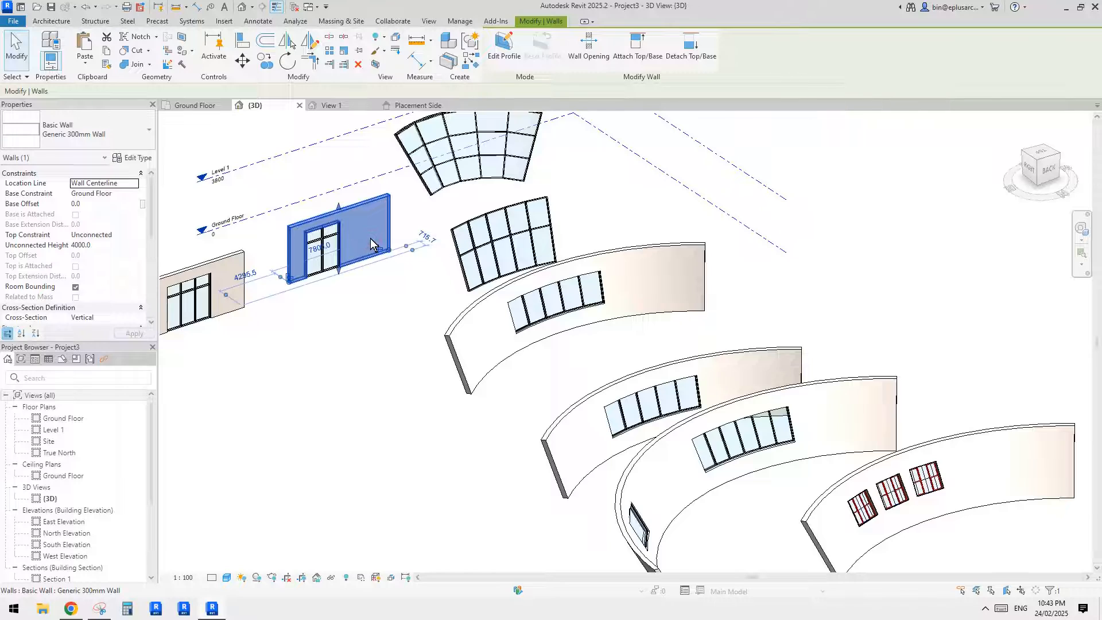